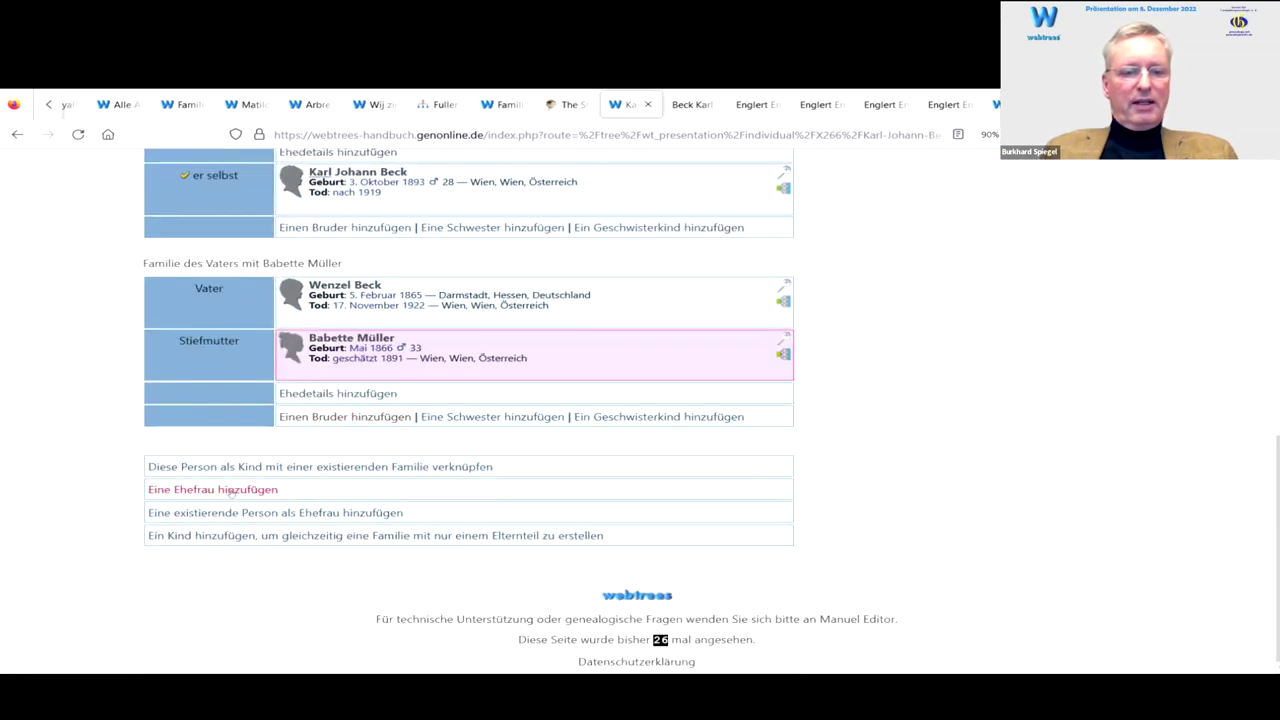
left_click(228, 490)
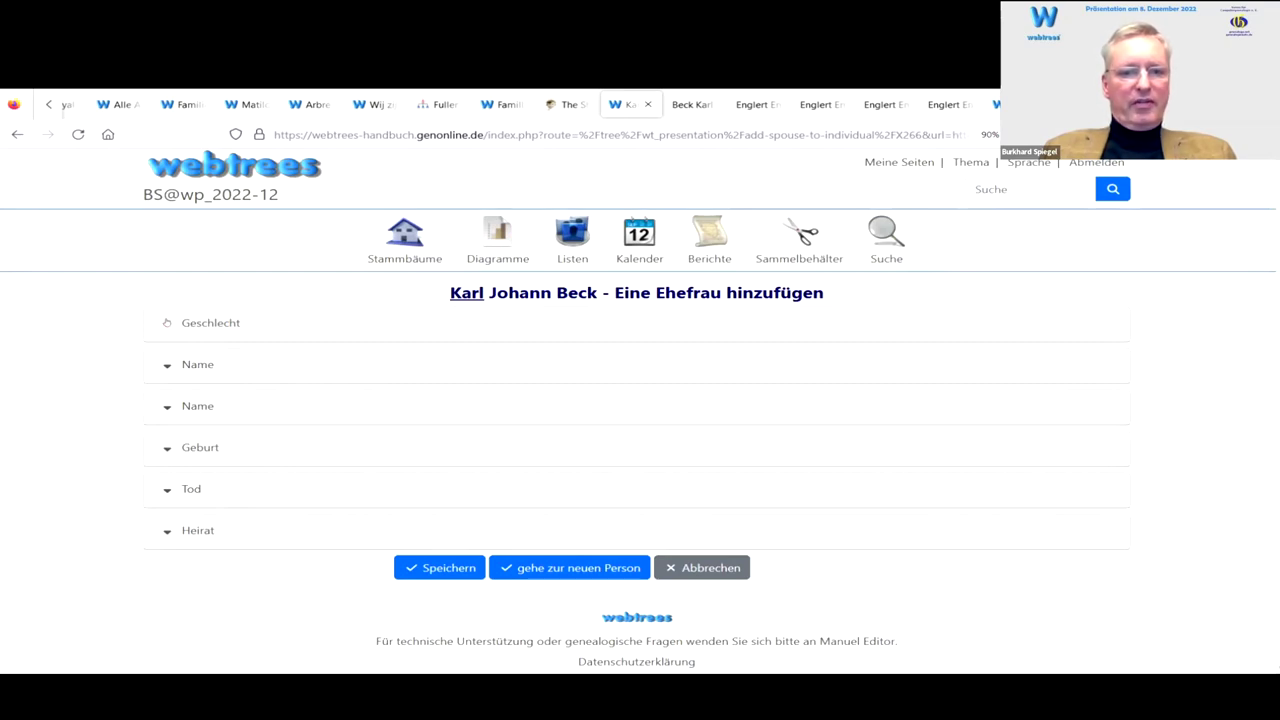
left_click(167, 323)
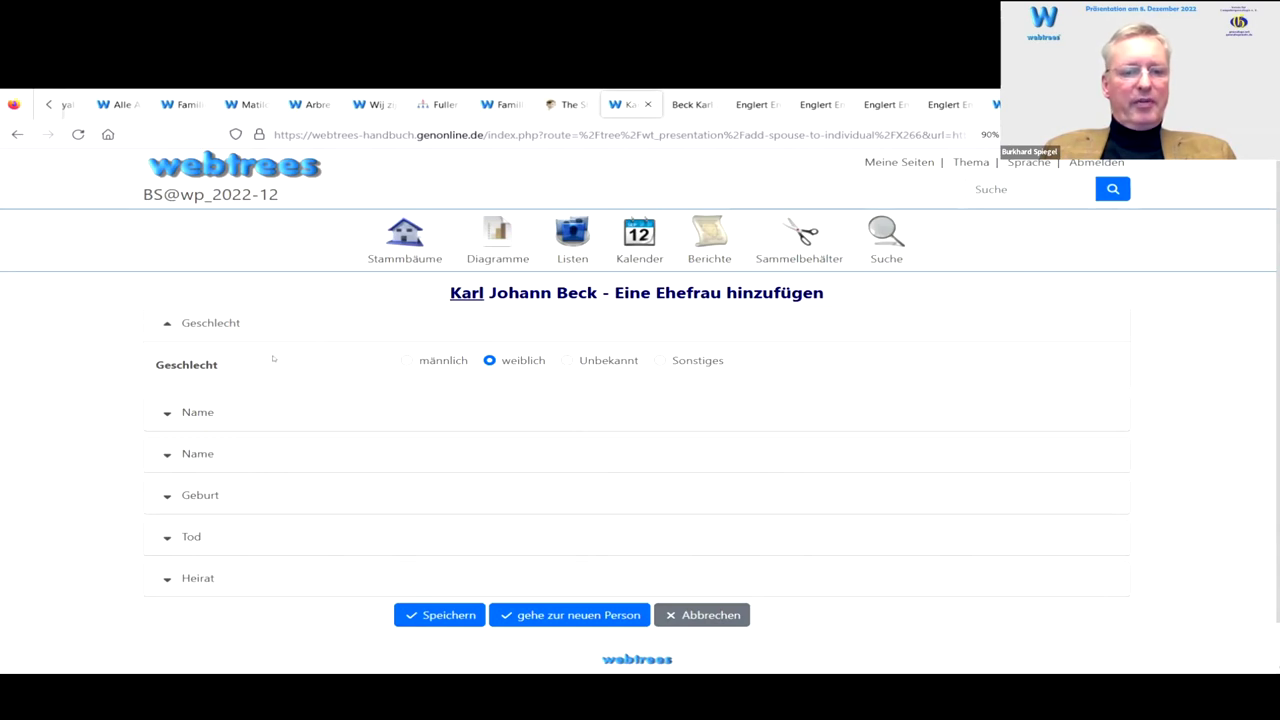
left_click(166, 326)
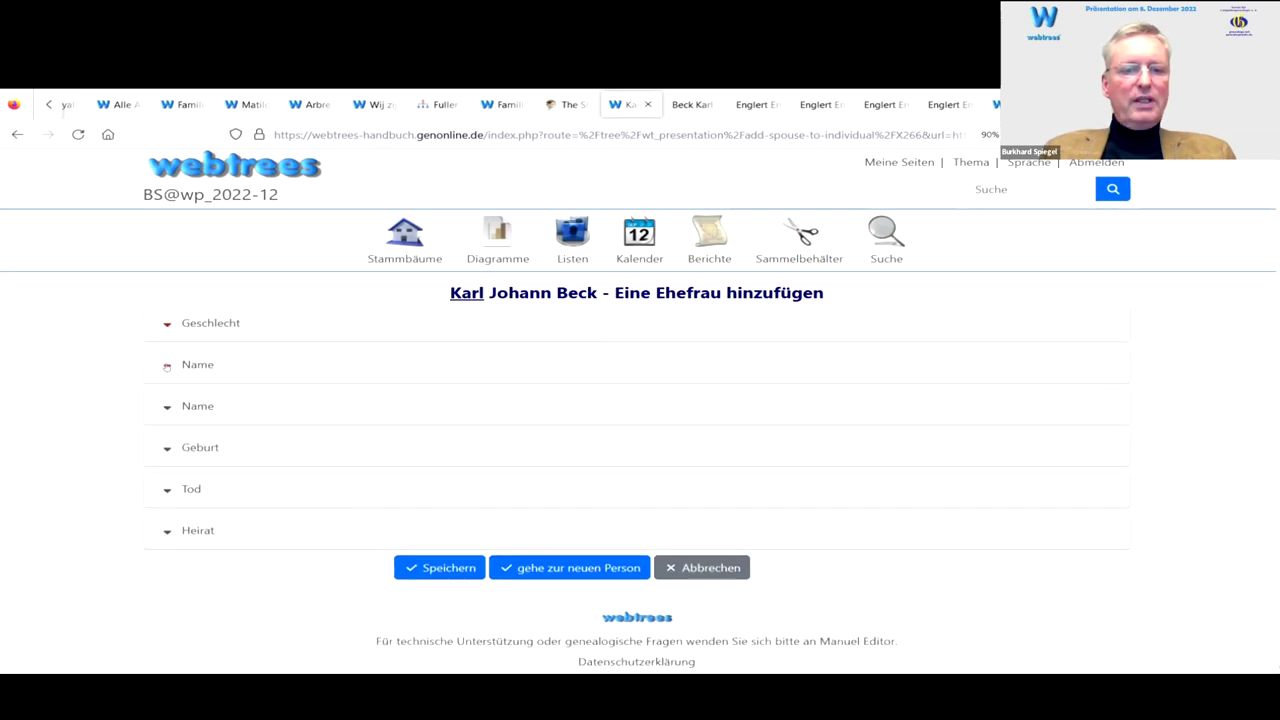
left_click(166, 365)
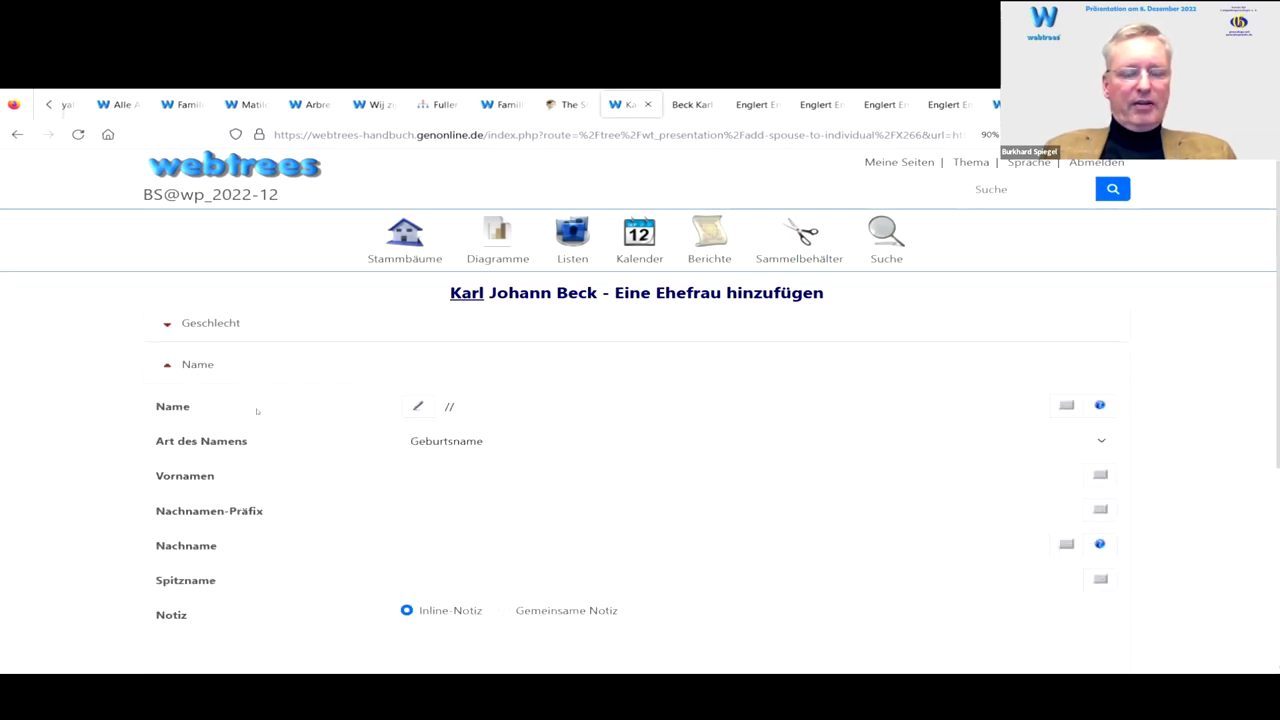
scroll(283, 383, "down", 3)
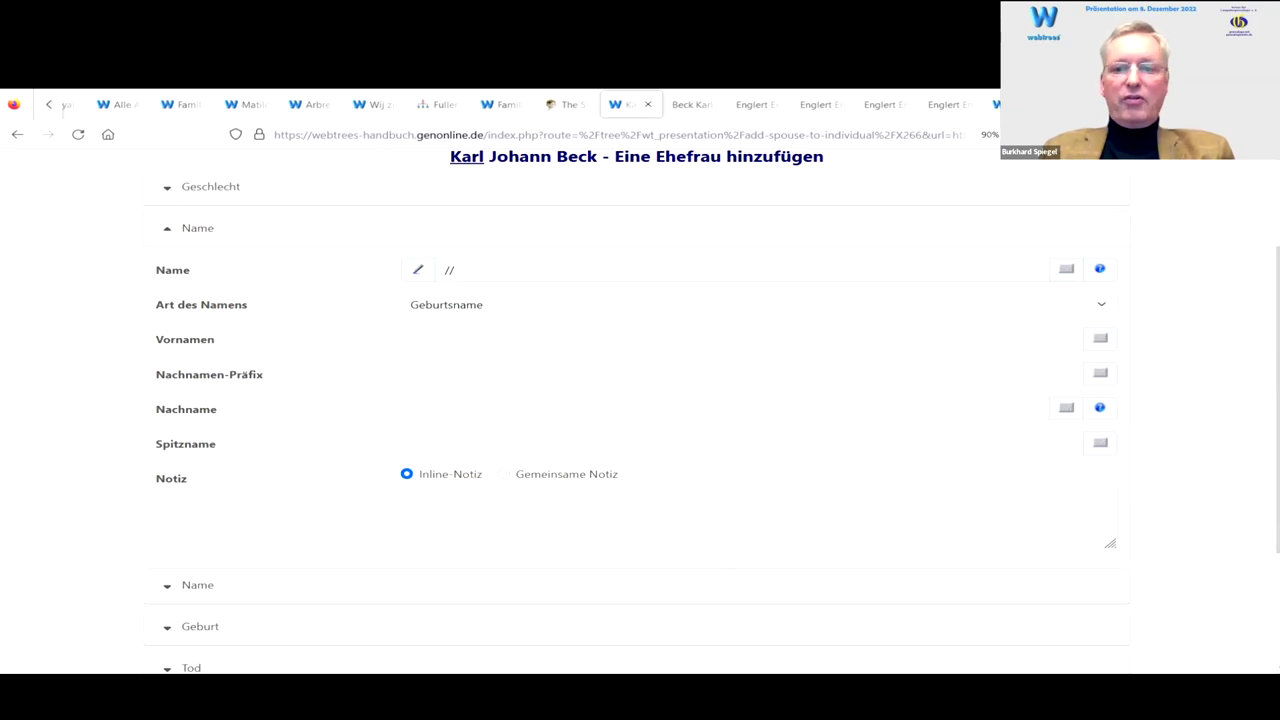
key("Tab")
key("ctrl+shift+Left")
key("BackSpace")
key("Tab")
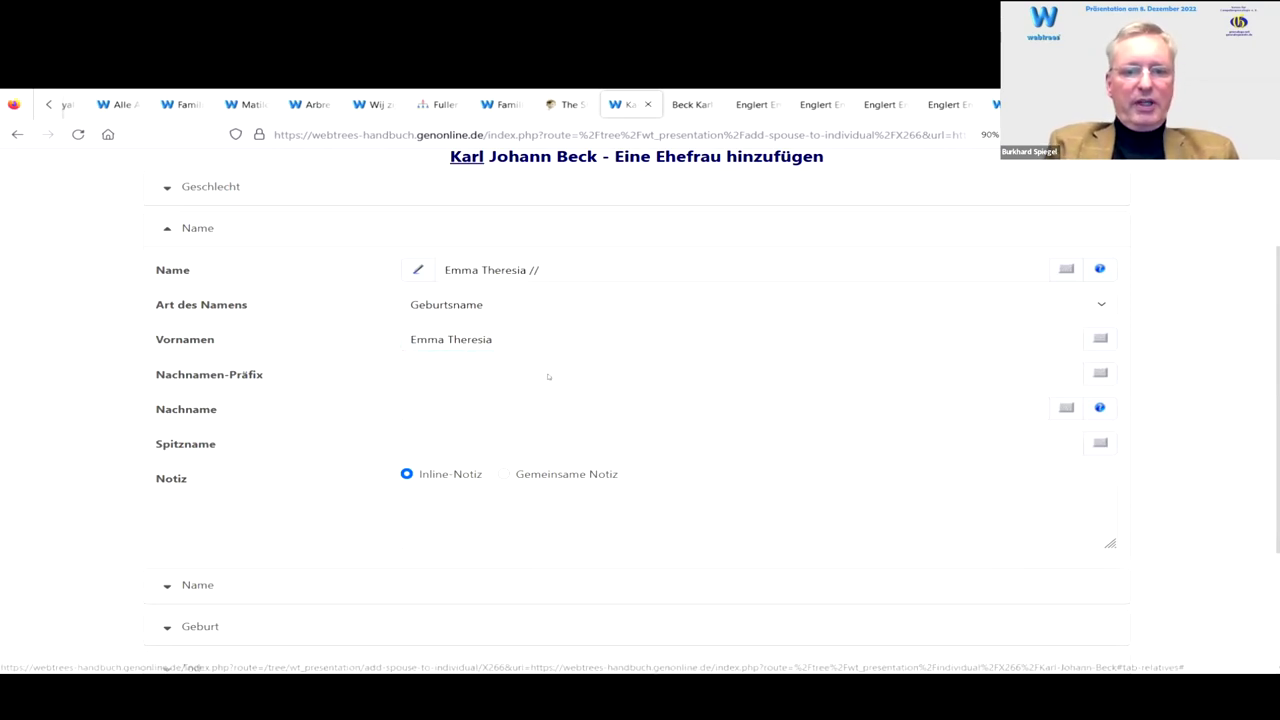
left_click(458, 405)
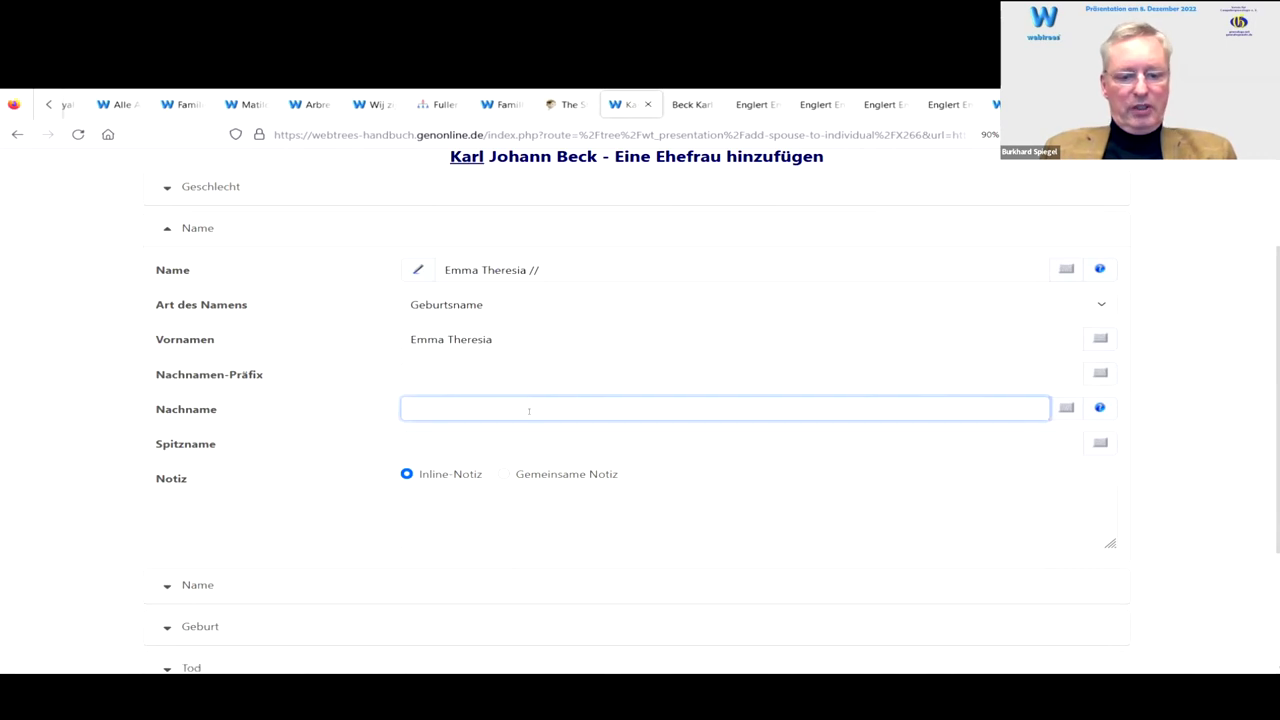
type("Beck")
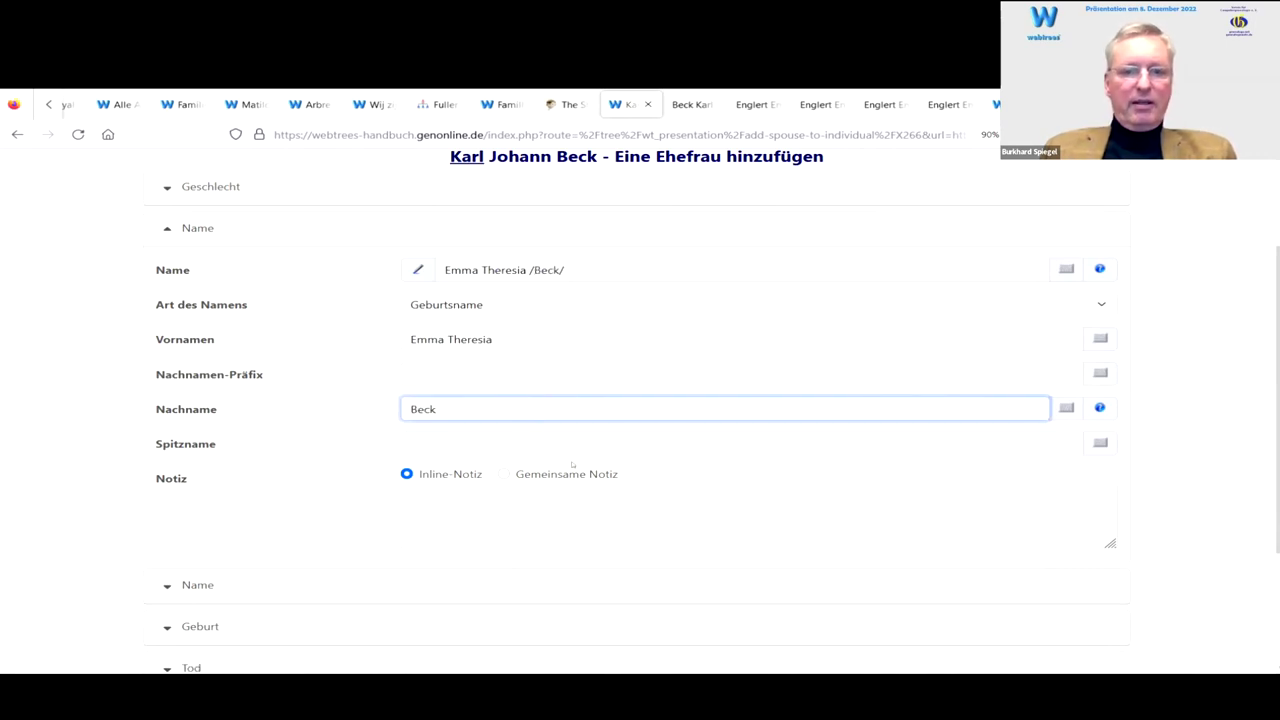
key("ctrl+a")
type("Englert")
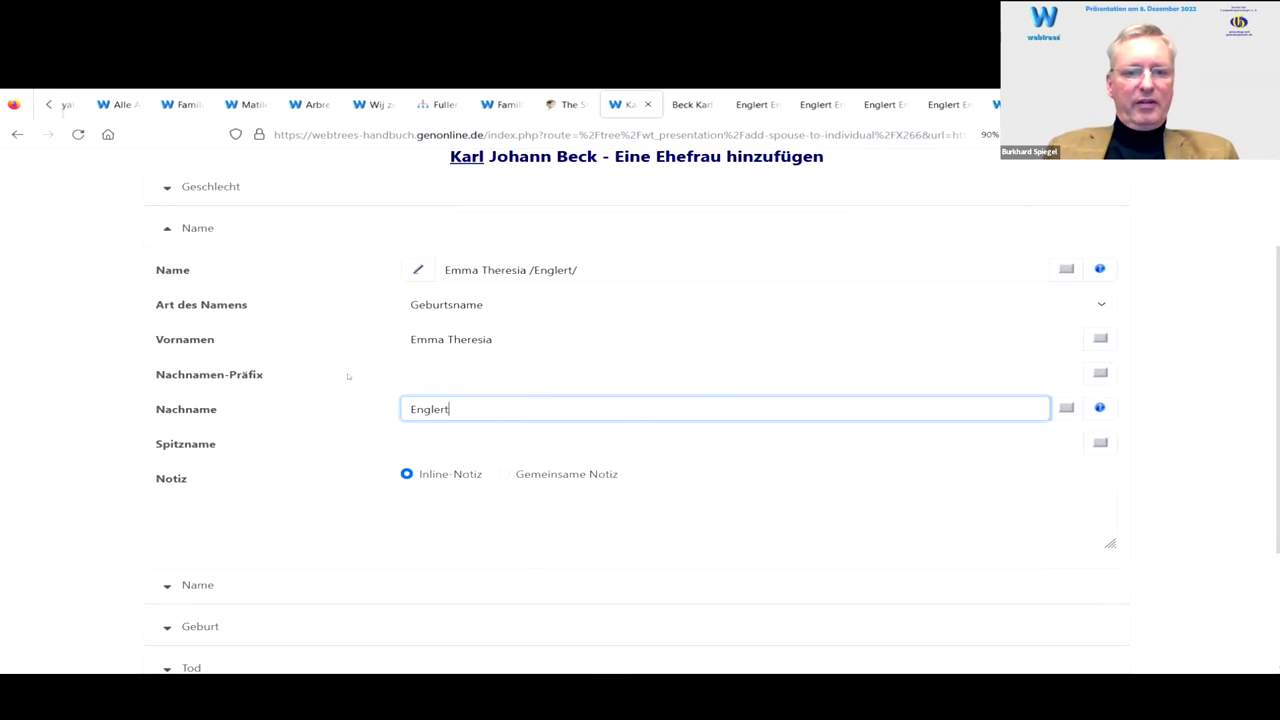
scroll(288, 374, "down", 1)
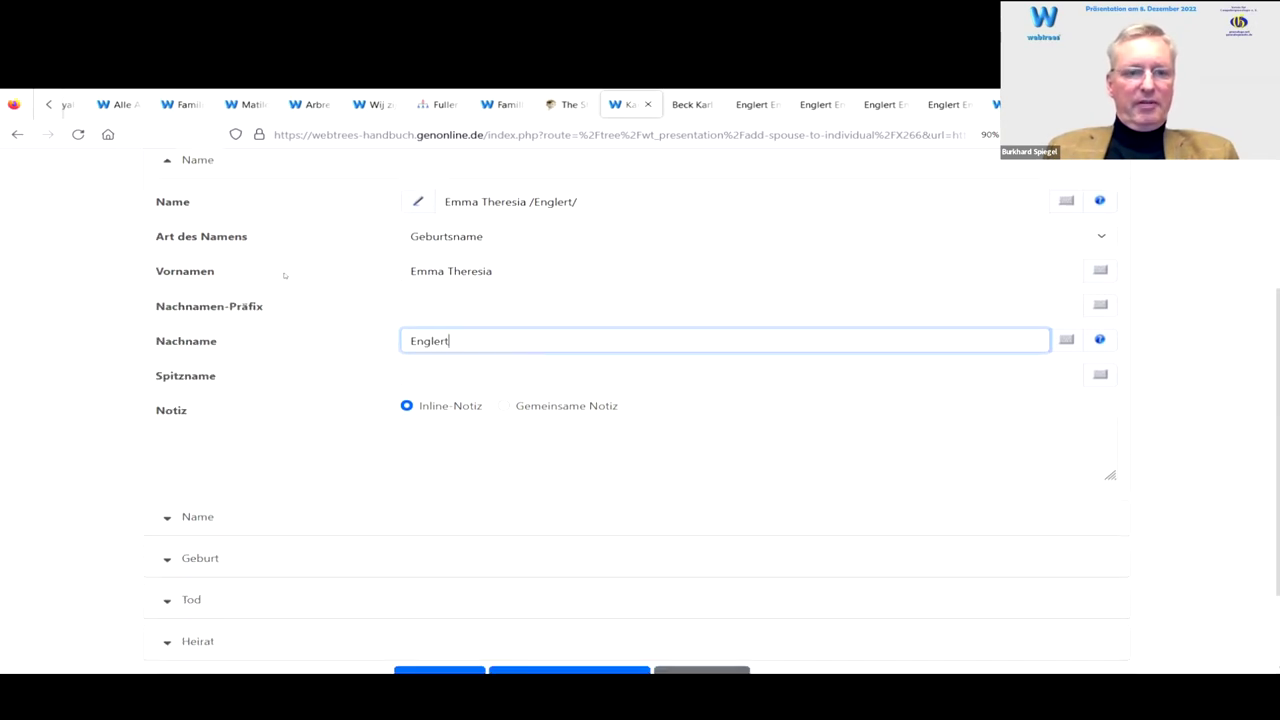
left_click(167, 162)
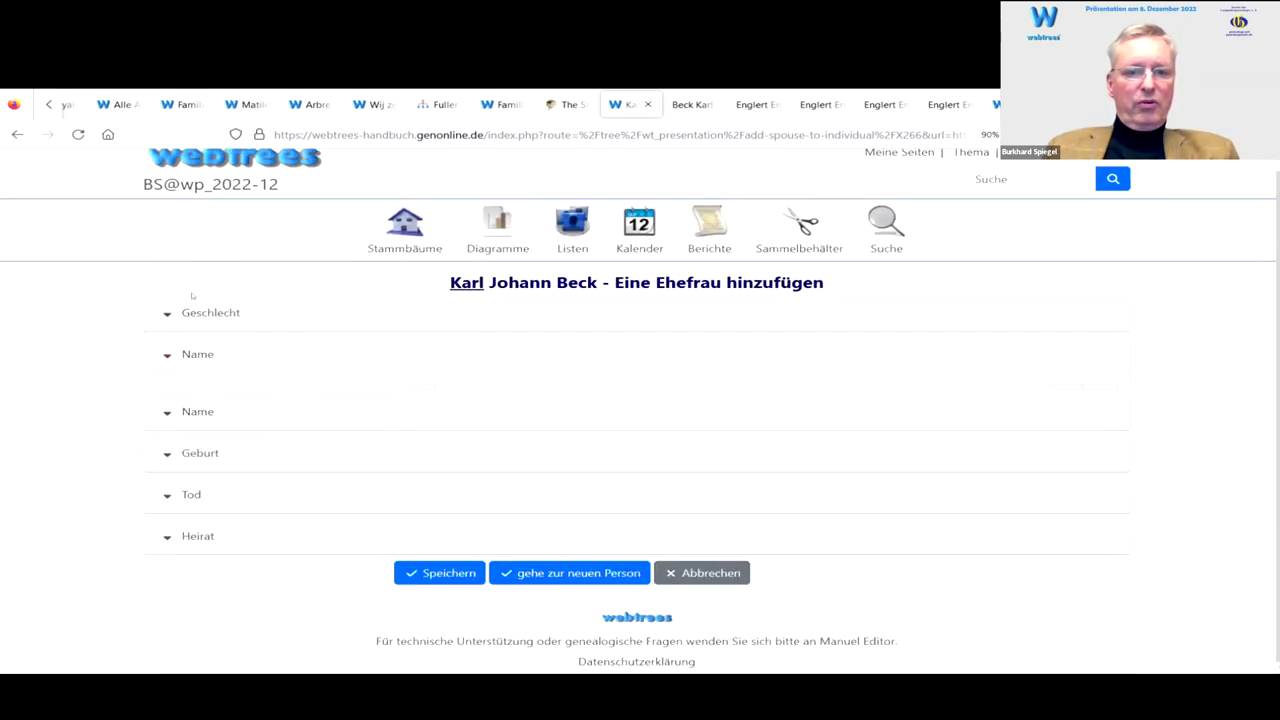
left_click(170, 405)
scroll(290, 395, "down", 2)
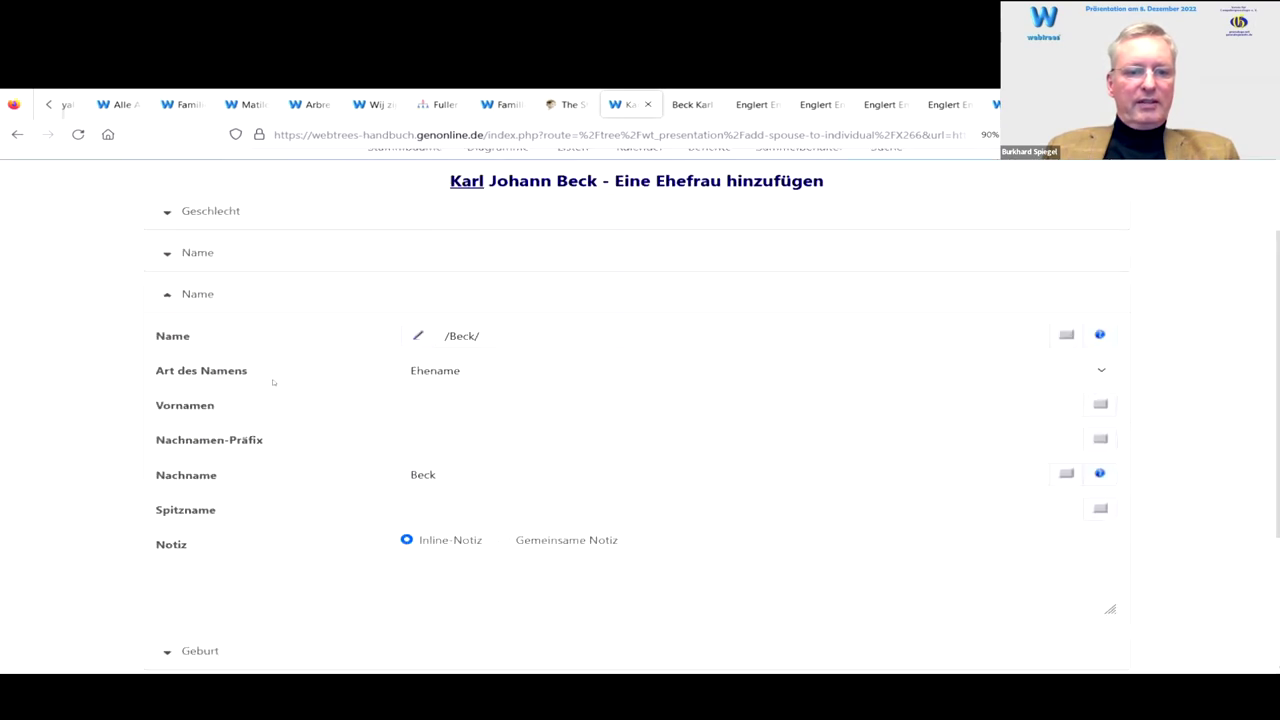
left_click(437, 377)
type("e")
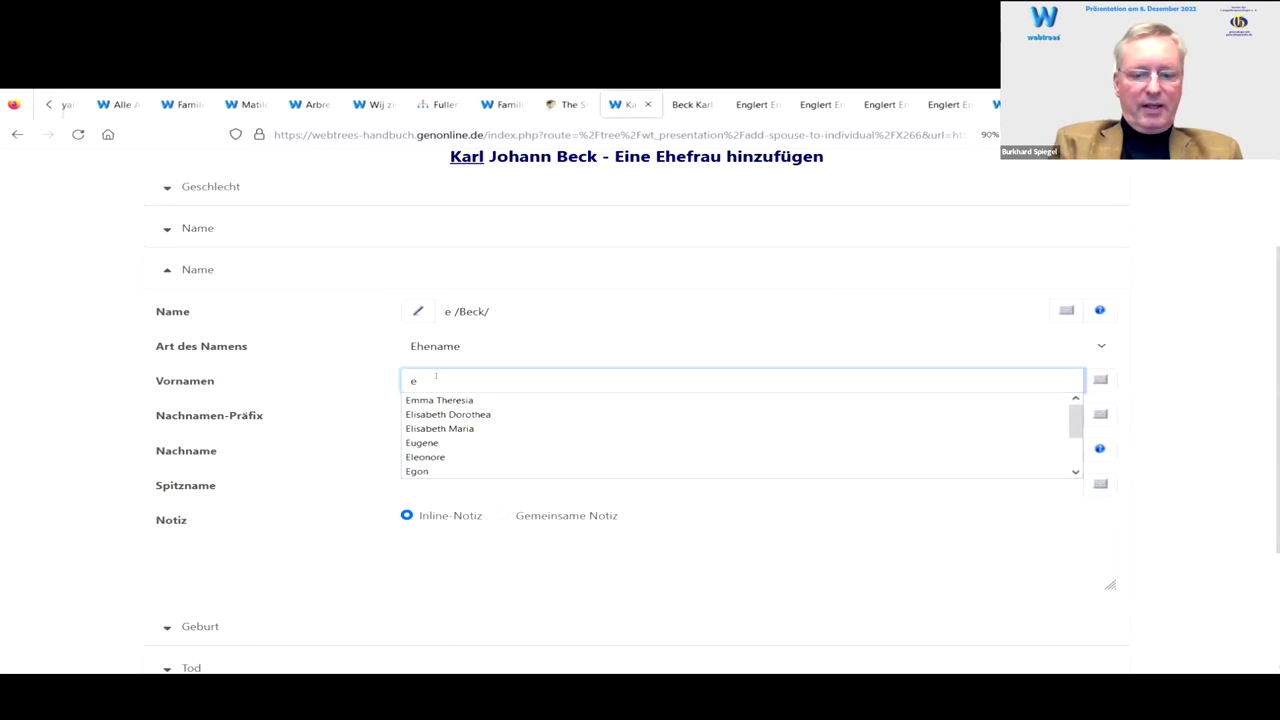
key("Down")
key("Return")
key("Tab")
left_click(497, 450)
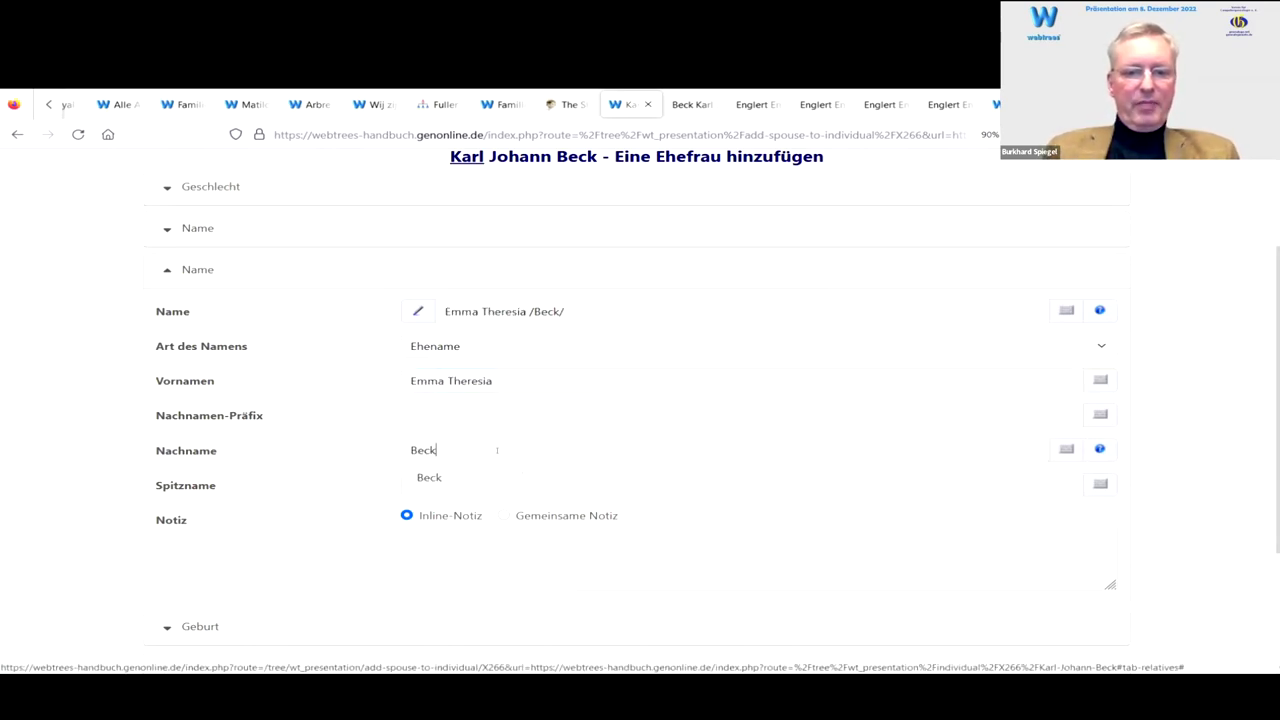
left_click(477, 347)
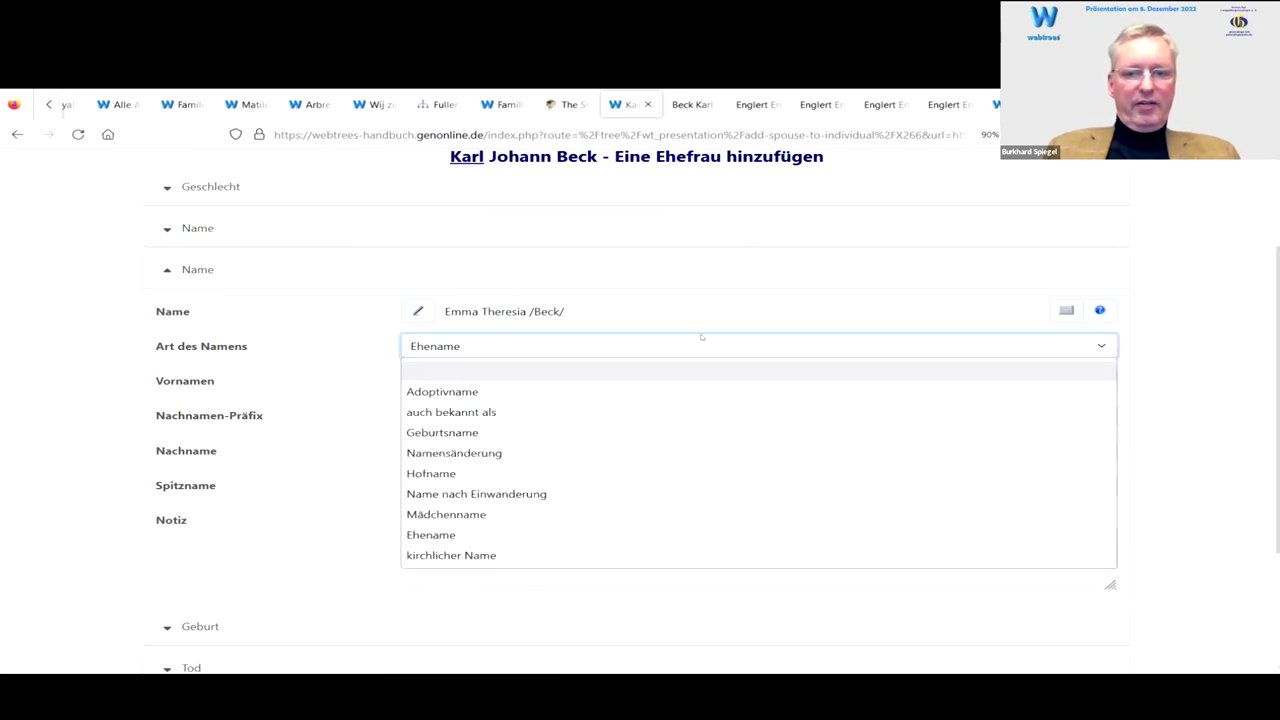
left_click(354, 357)
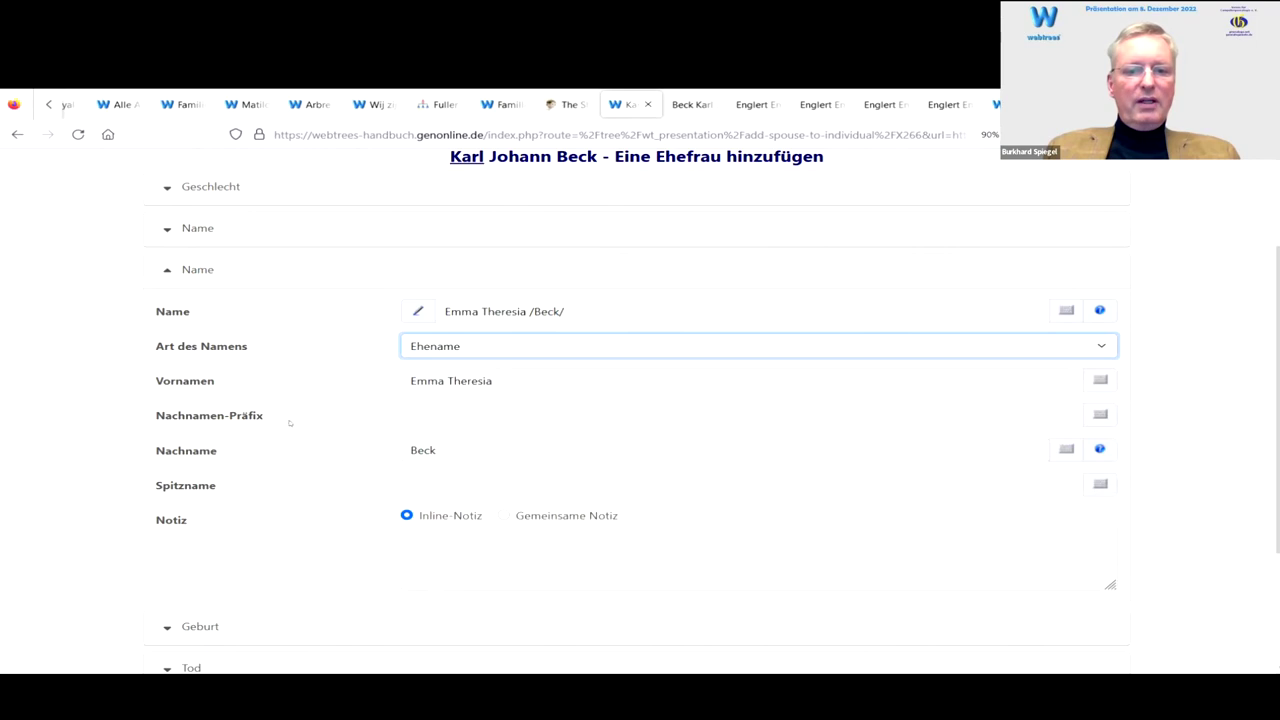
left_click(158, 276)
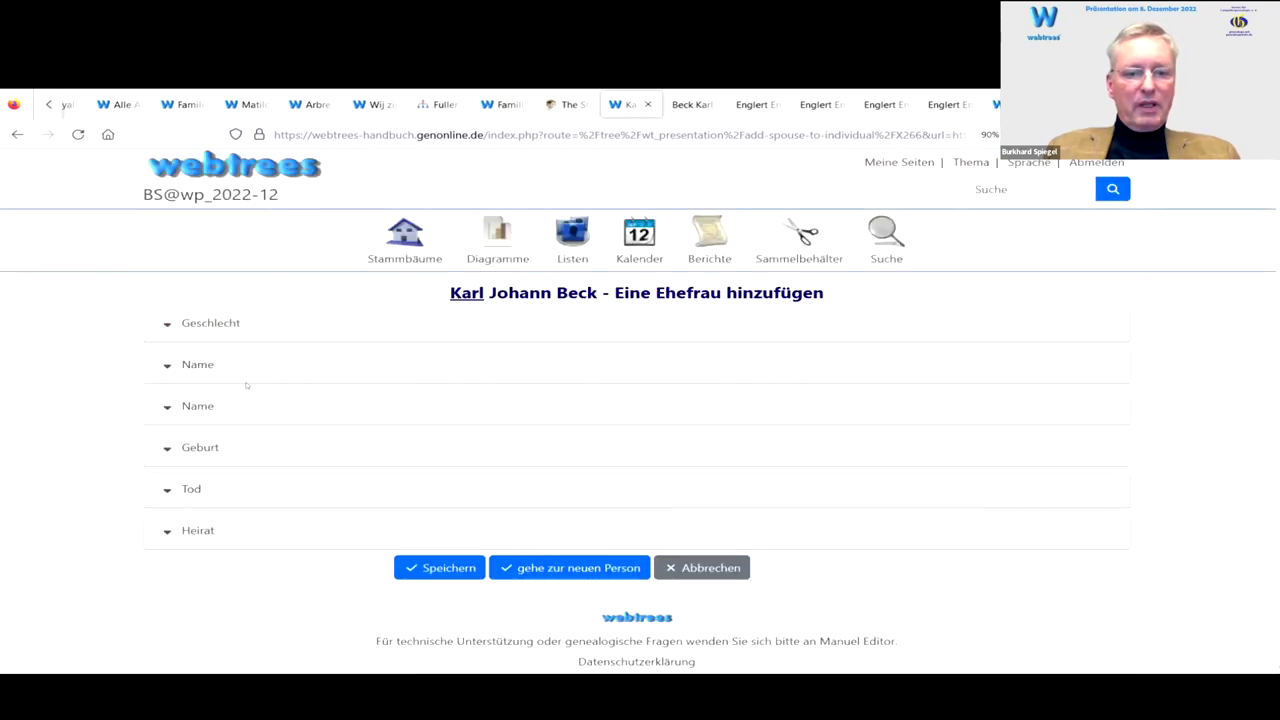
Step: Enter the wife's birth date 29 APR 1888 and birth time 13:00
left_click(165, 449)
scroll(310, 406, "down", 2)
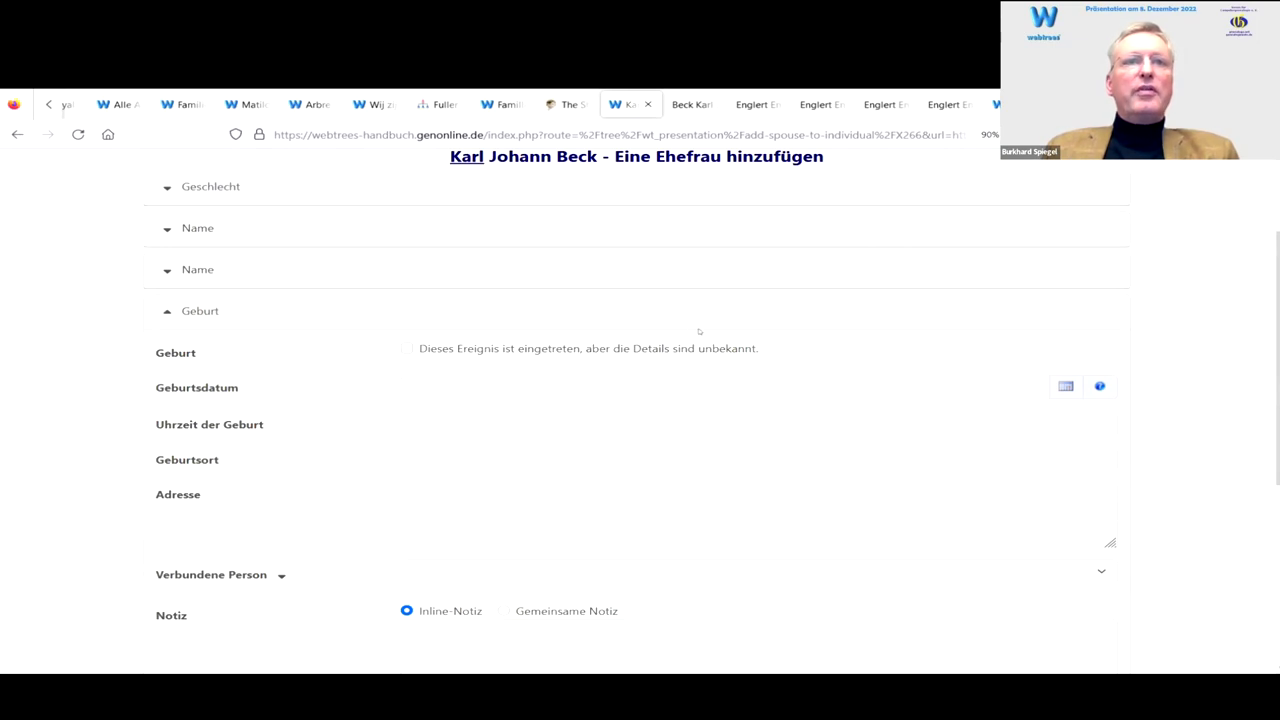
left_click(489, 377)
type("2")
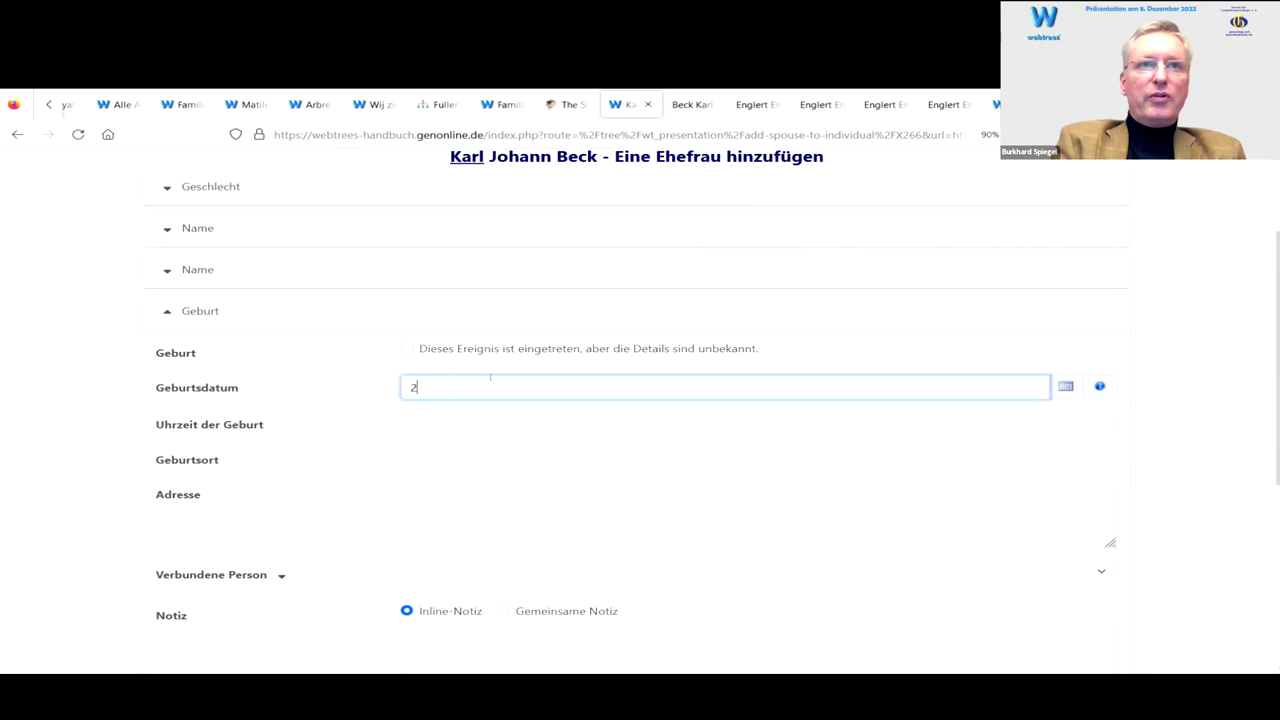
type("9.4")
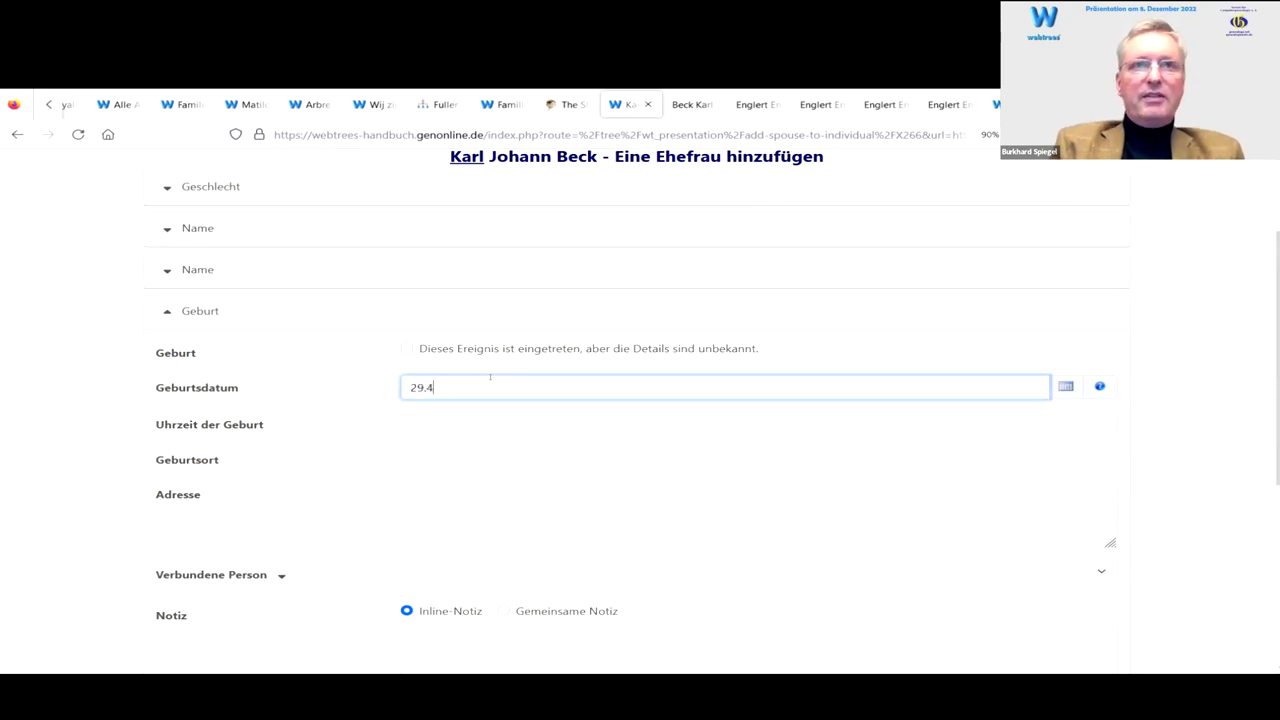
type(".1888")
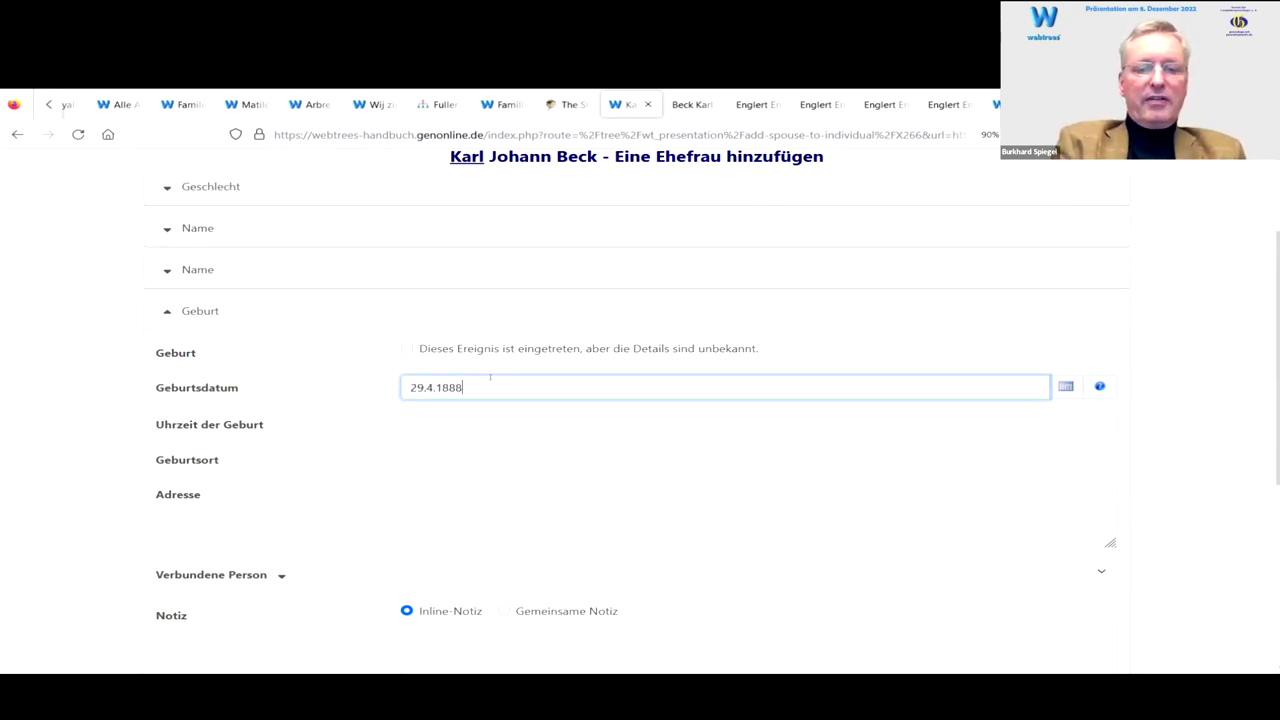
key("Tab")
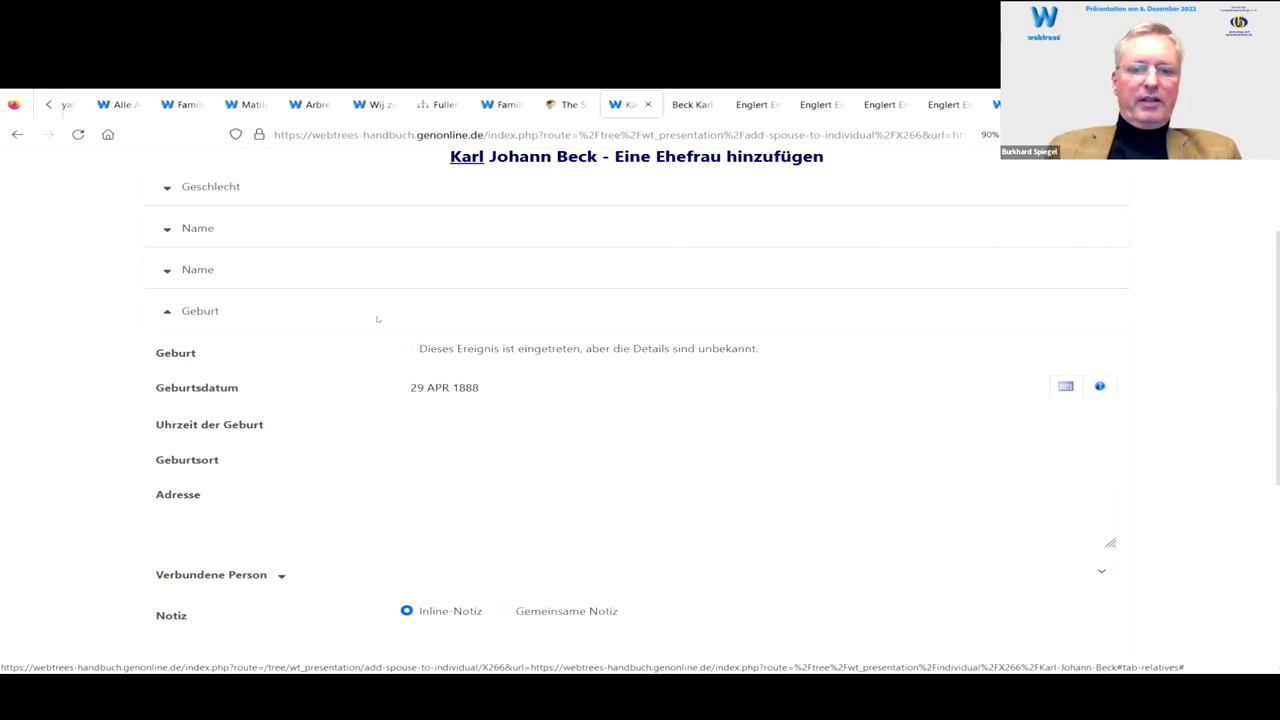
left_click(457, 420)
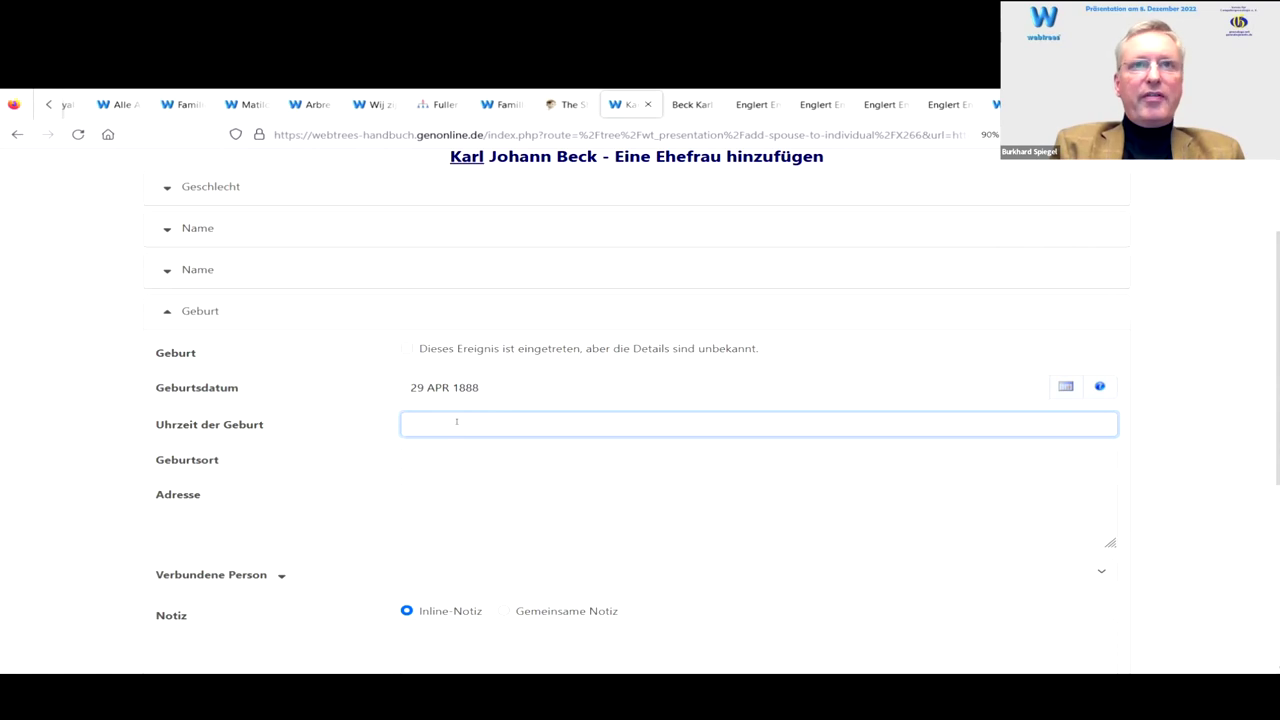
type("1")
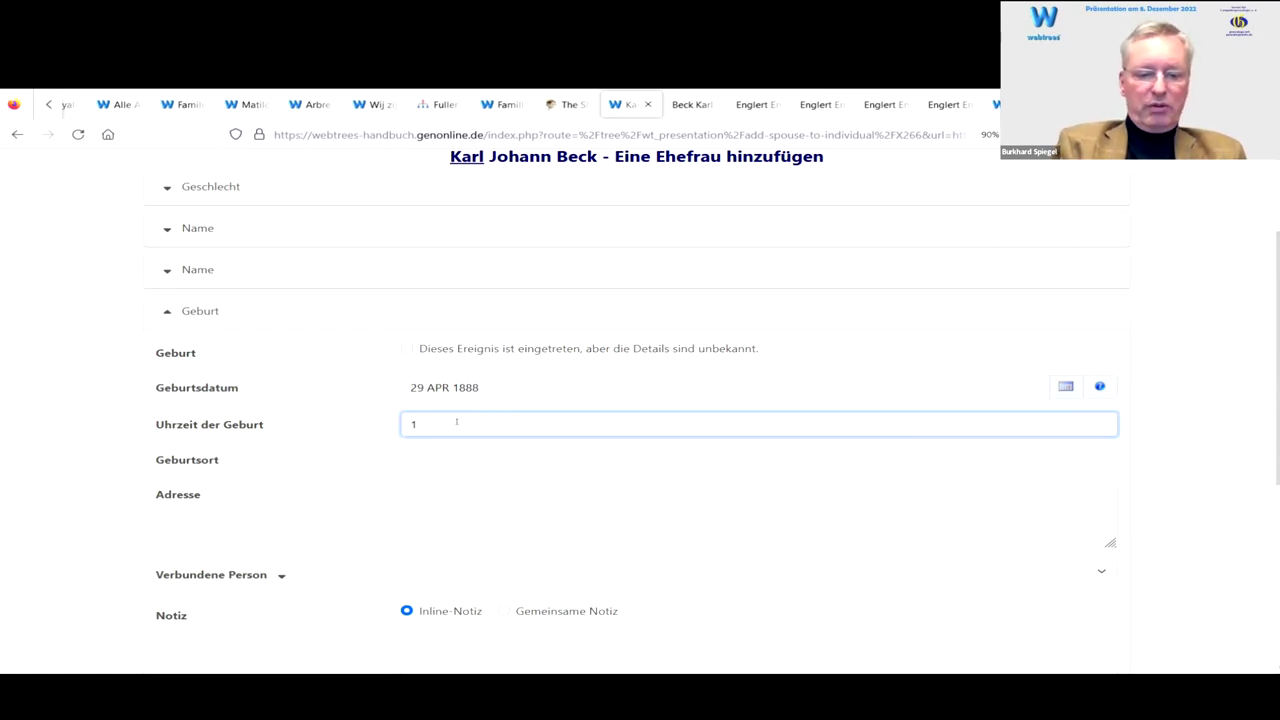
type("3:00")
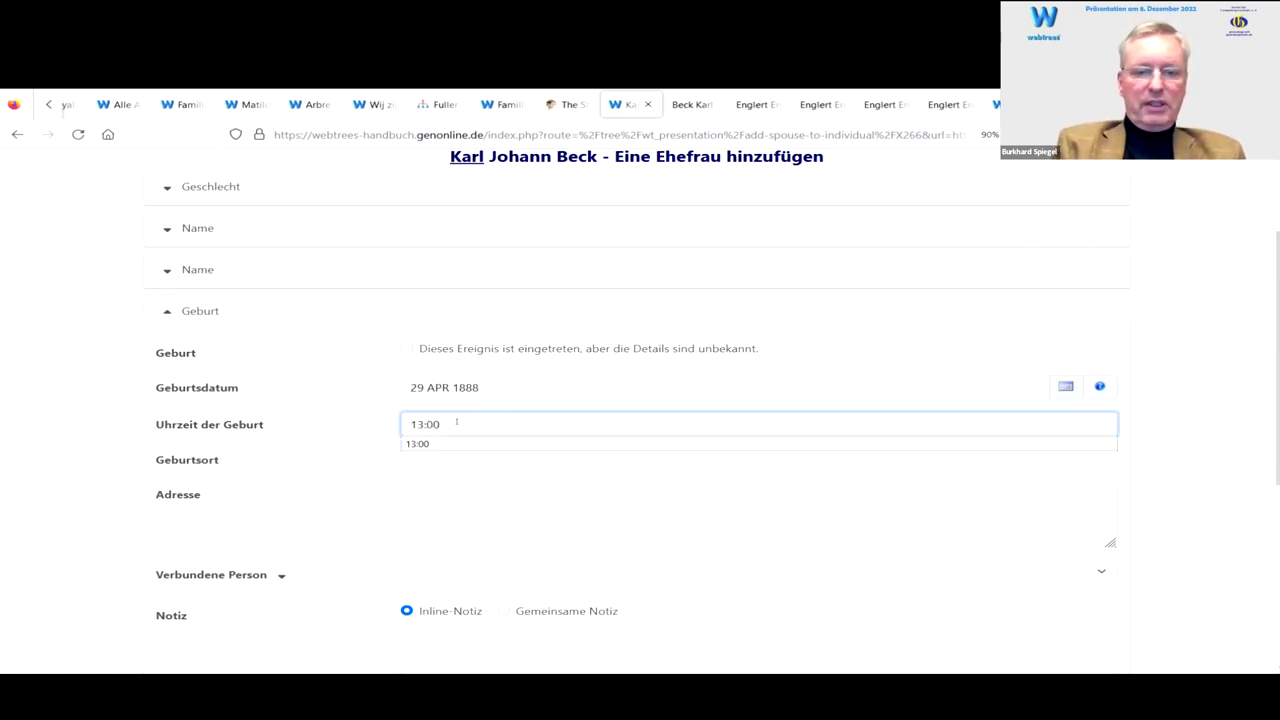
Step: Set the birthplace to Frankfurt, Hessen, Deutschland
left_click(748, 458)
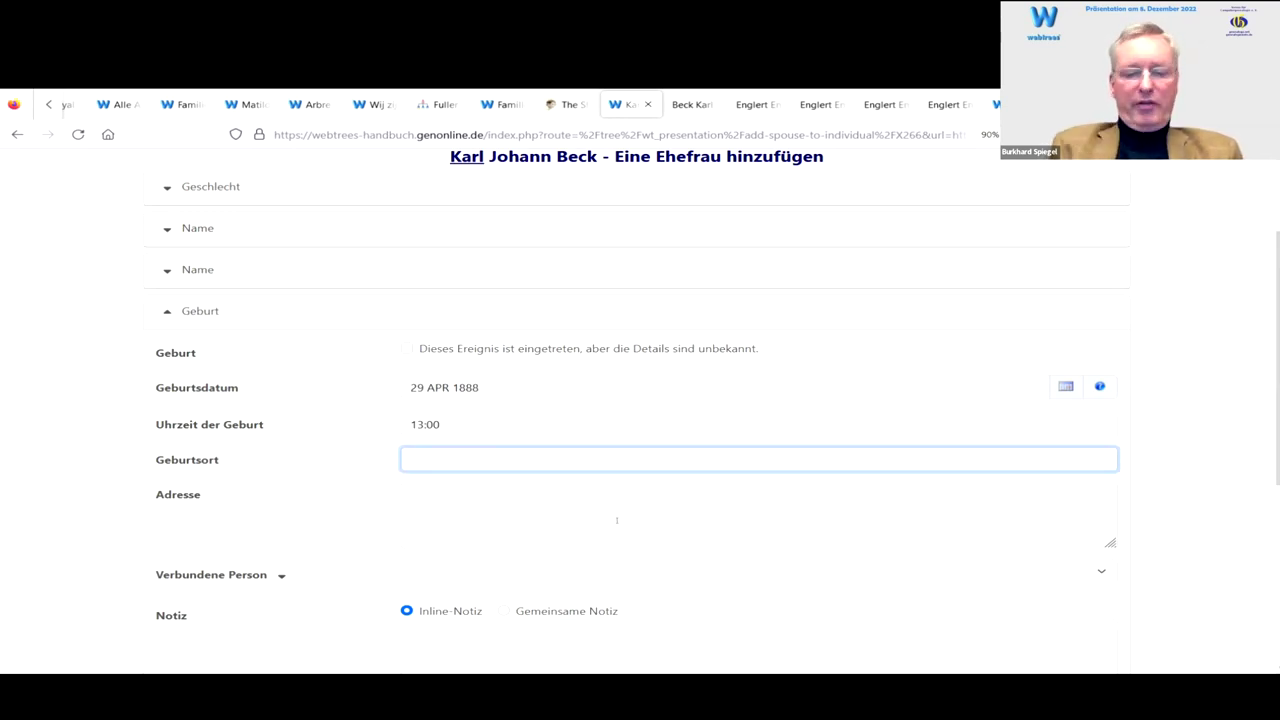
type("Frankfurt, Hessen, Deutschland")
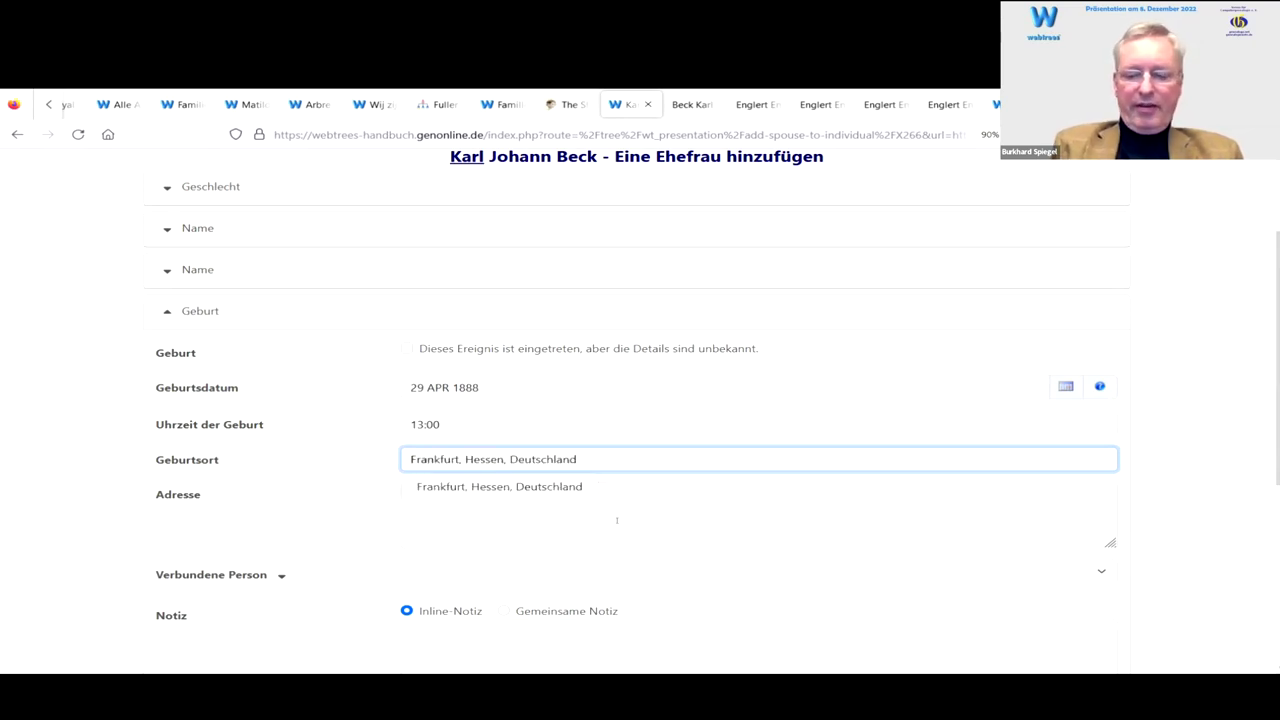
left_click(531, 486)
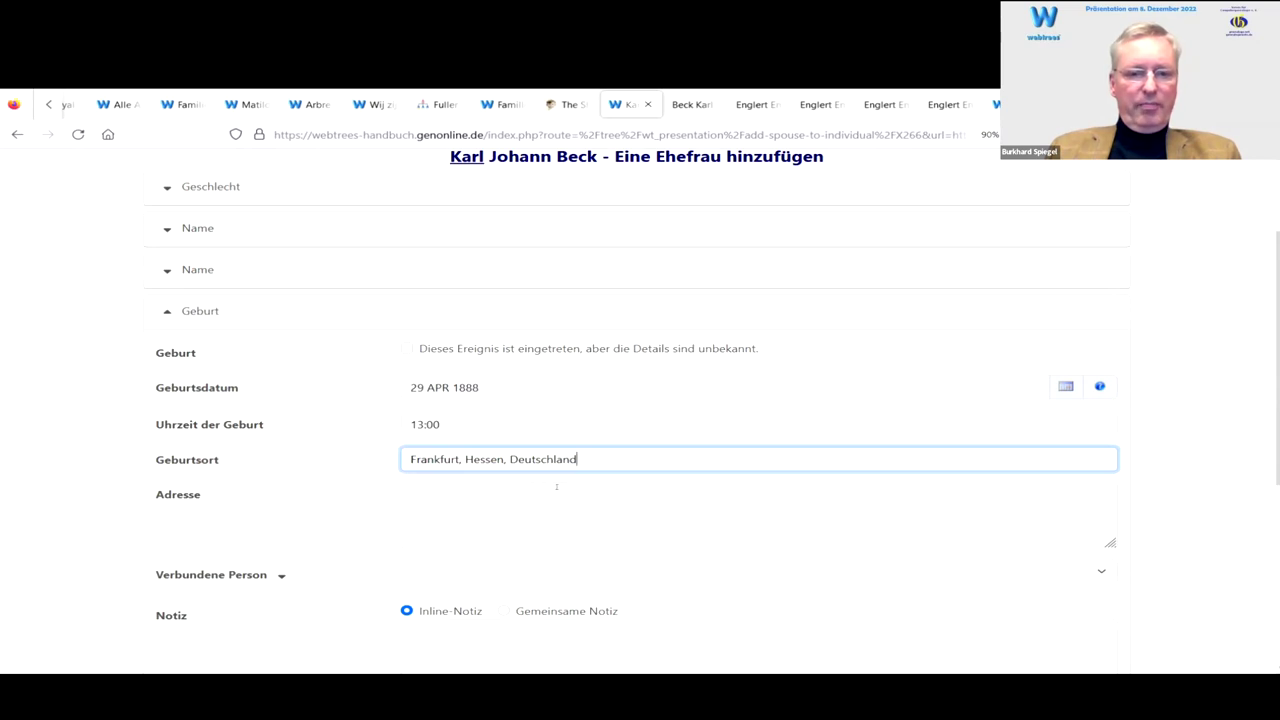
scroll(556, 487, "down", 1)
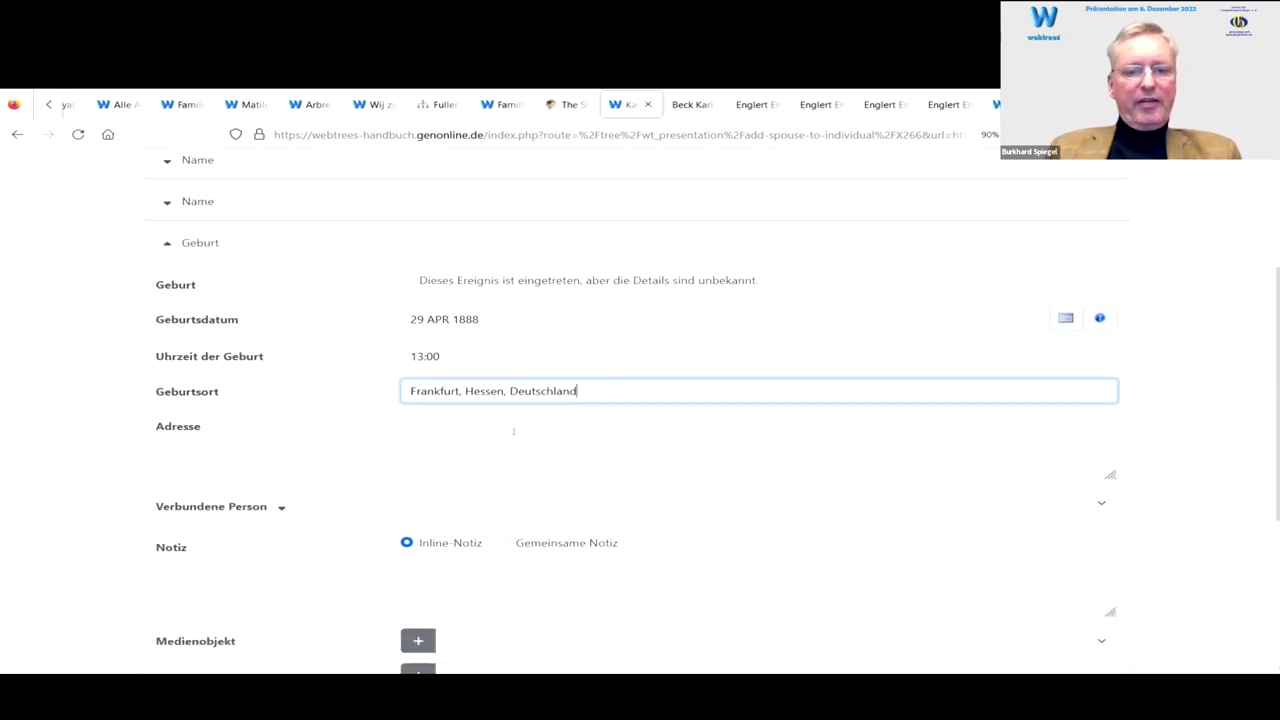
scroll(534, 429, "down", 1)
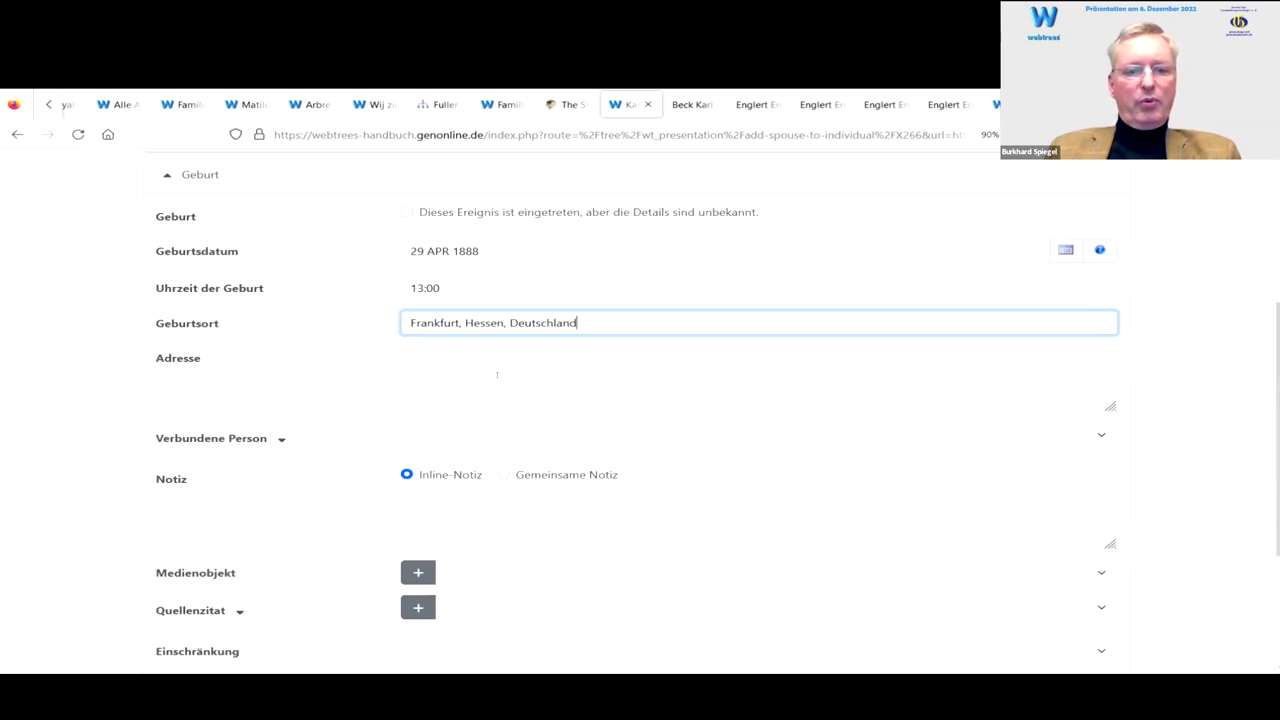
scroll(502, 378, "down", 2)
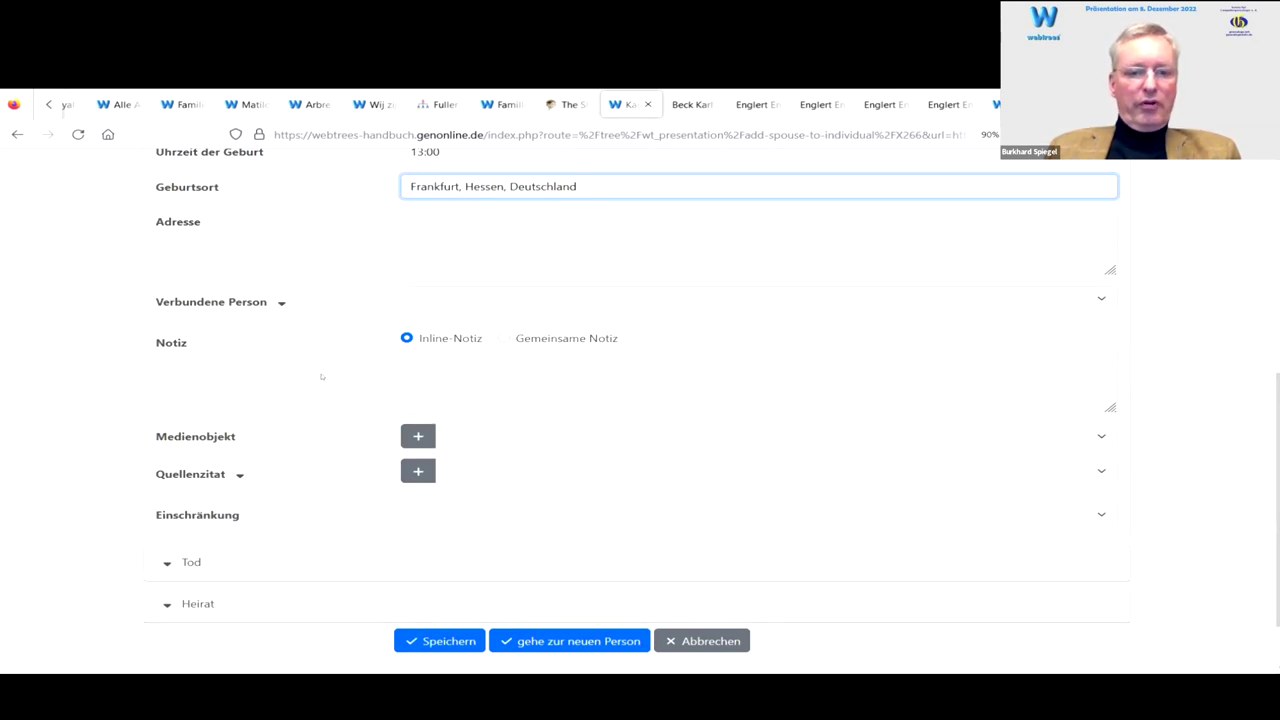
scroll(320, 371, "down", 1)
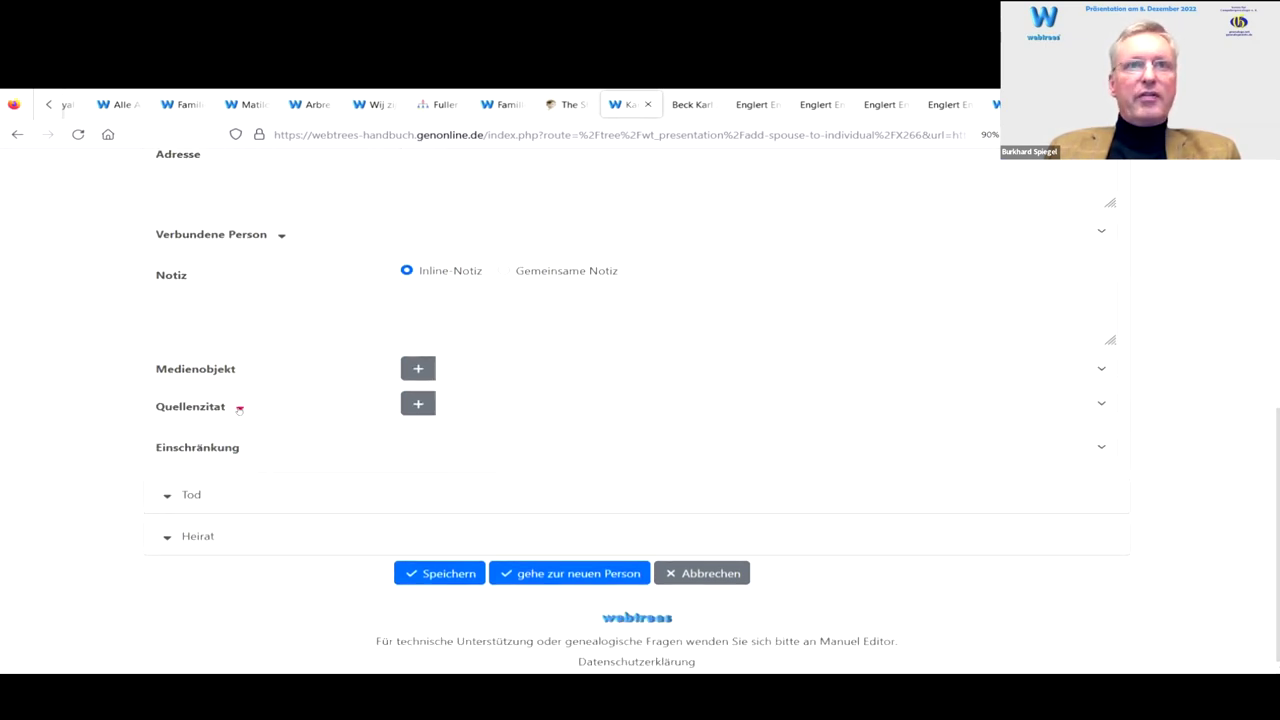
Step: Create a new birth-certificate source held in the private family archive and attach it
left_click(239, 408)
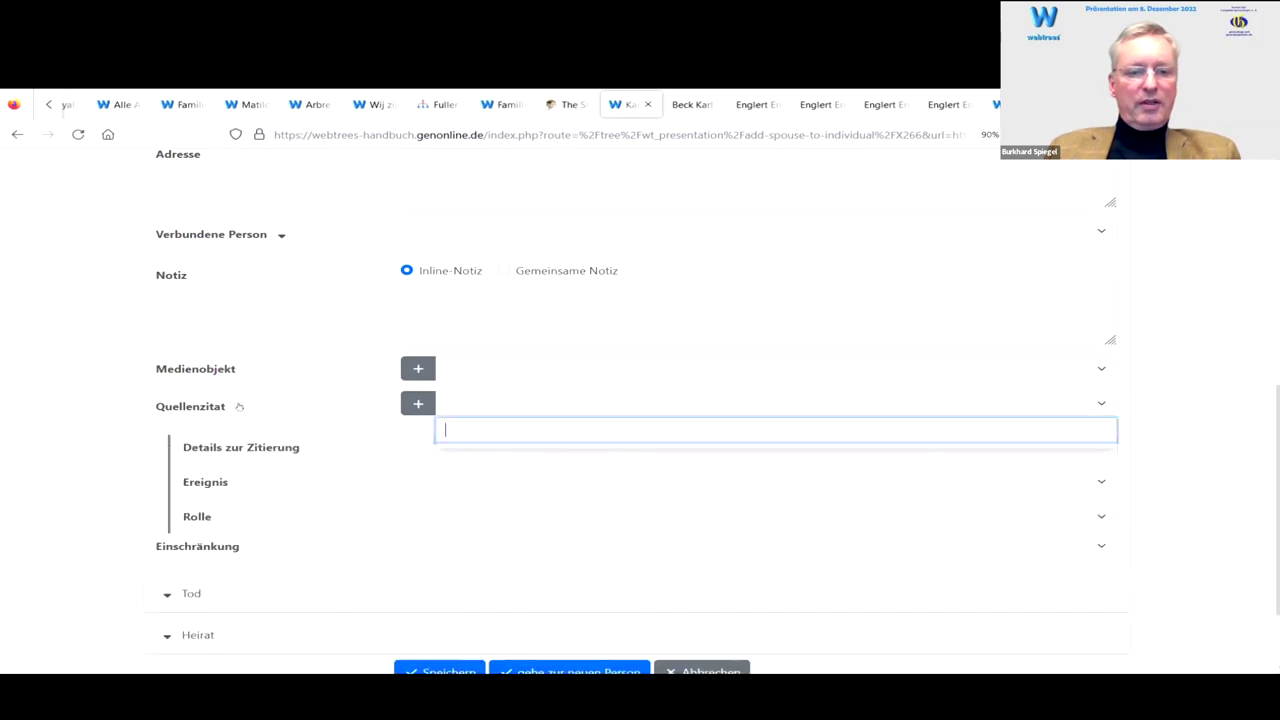
scroll(304, 366, "down", 1)
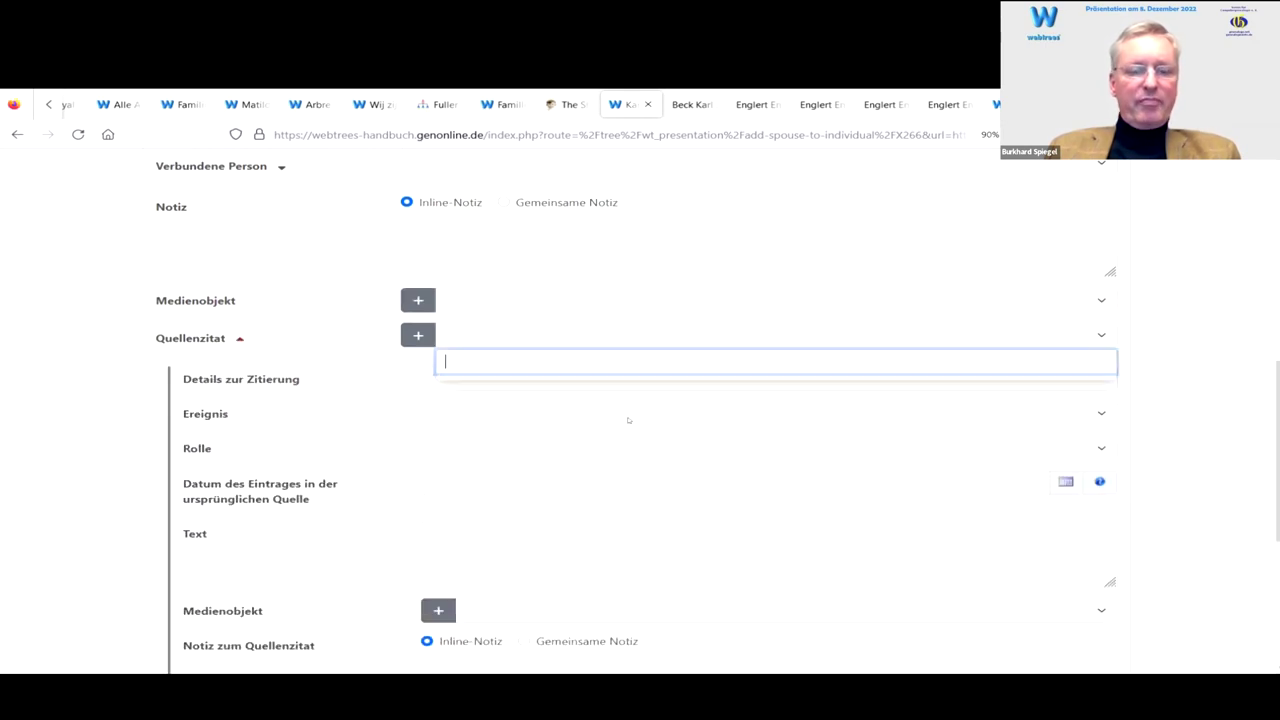
left_click(418, 335)
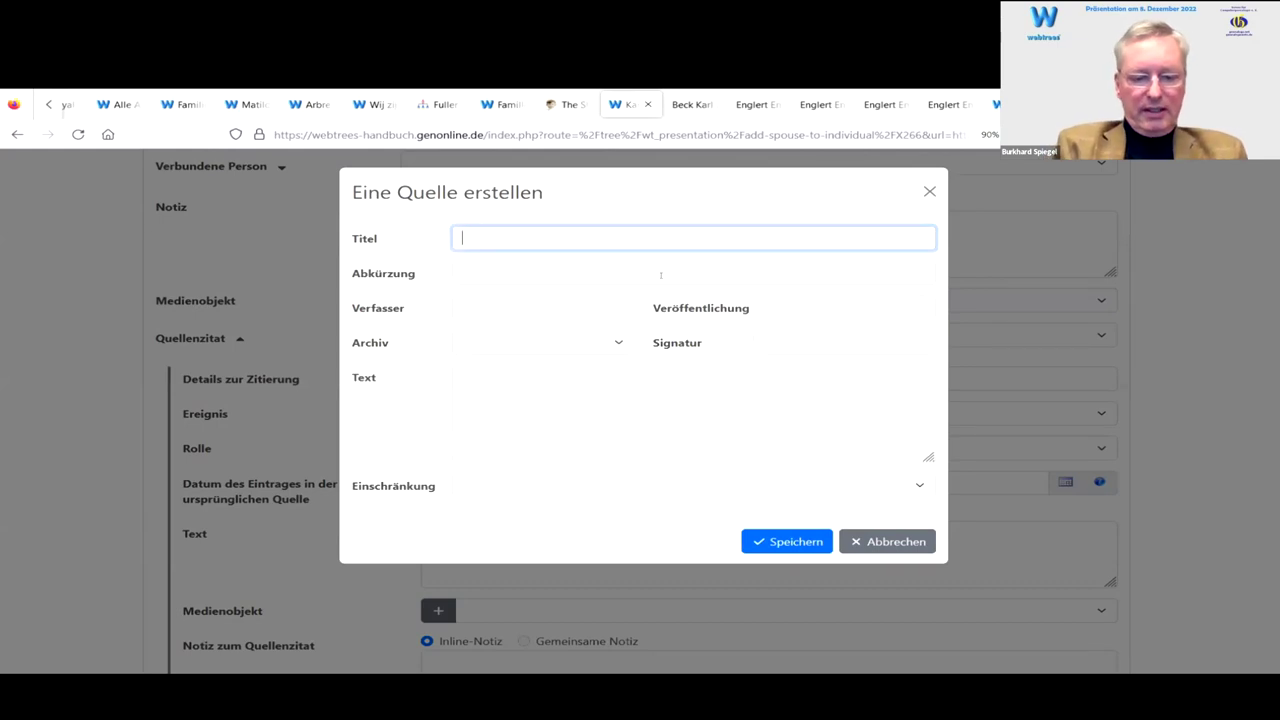
type("En")
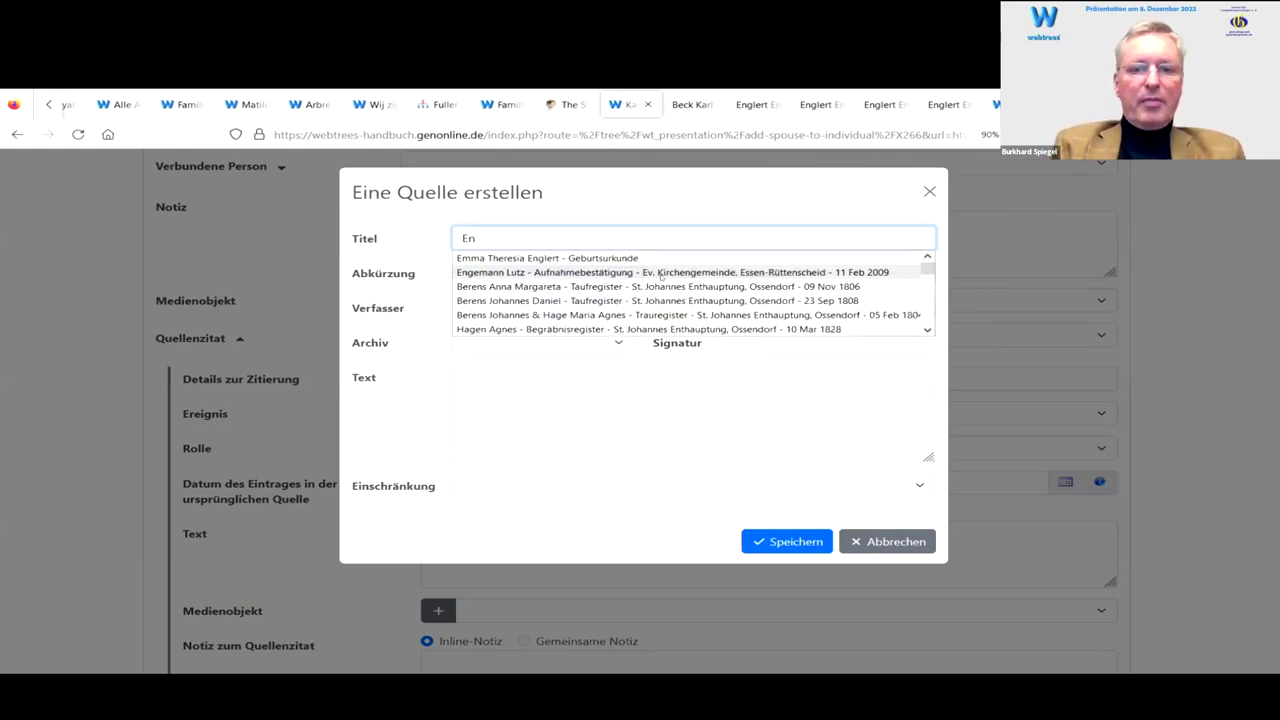
key("Down")
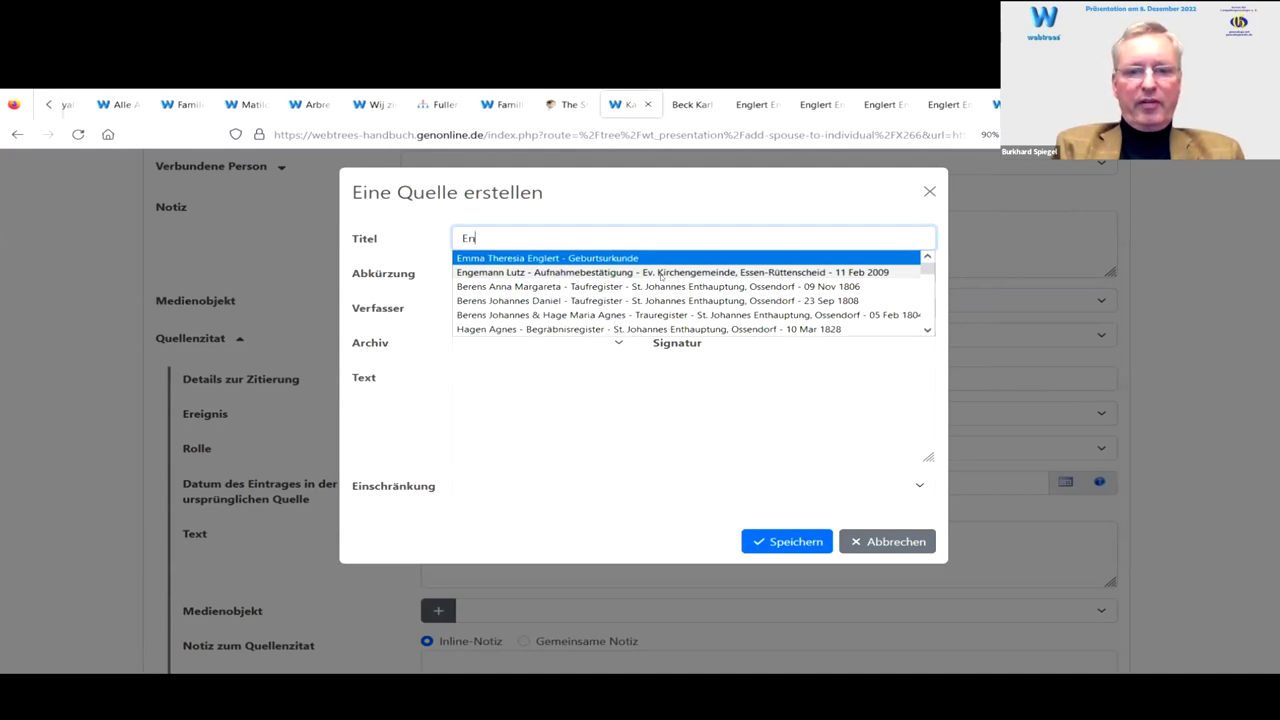
key("Return")
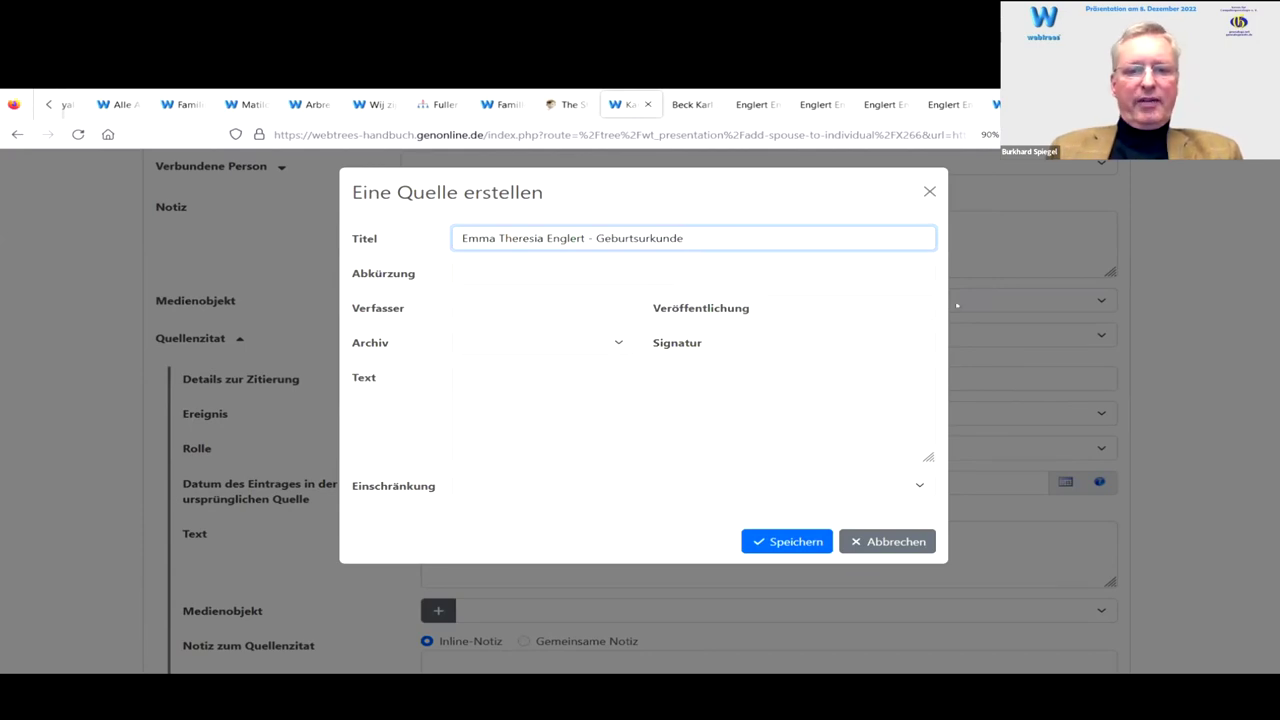
left_click(545, 342)
type("pri")
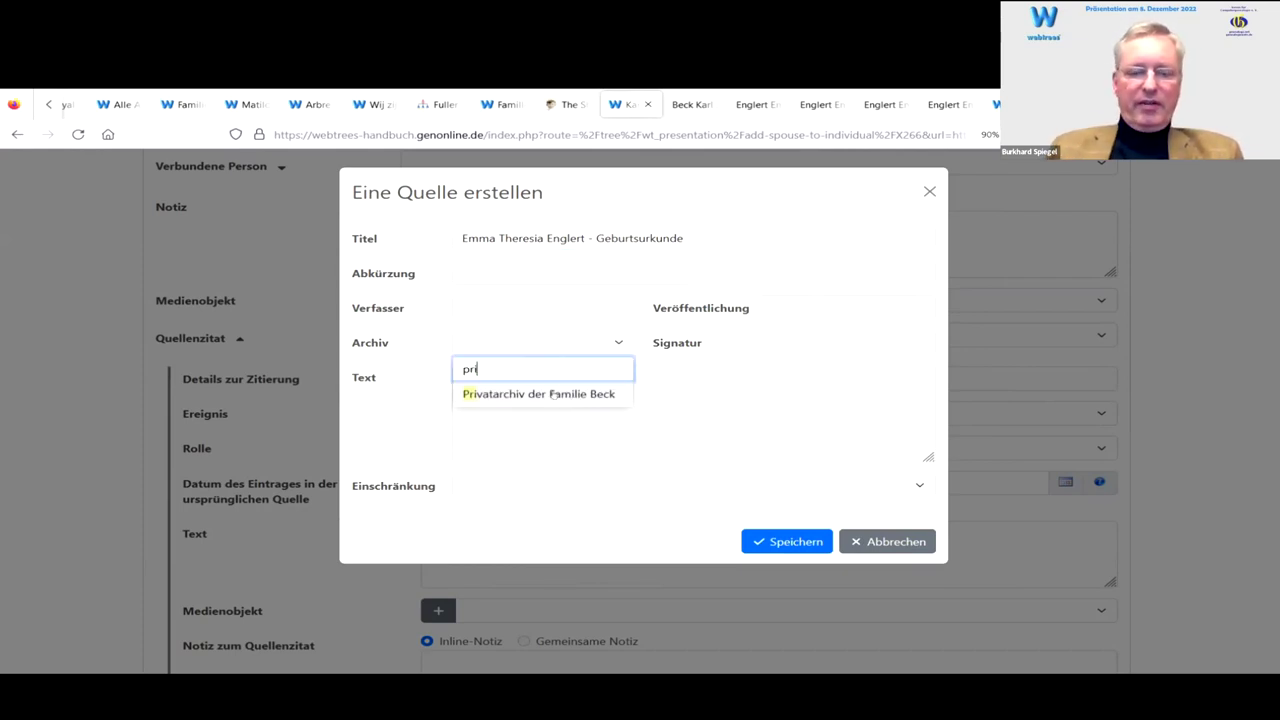
left_click(556, 395)
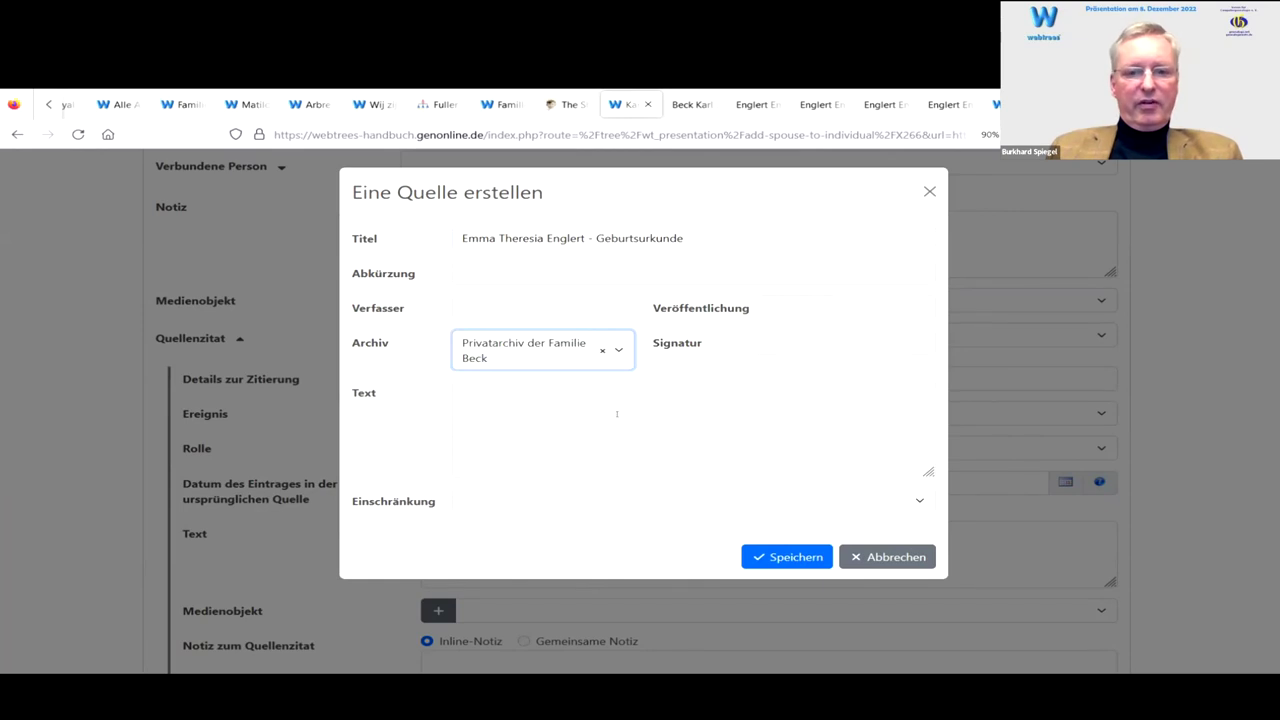
left_click(811, 553)
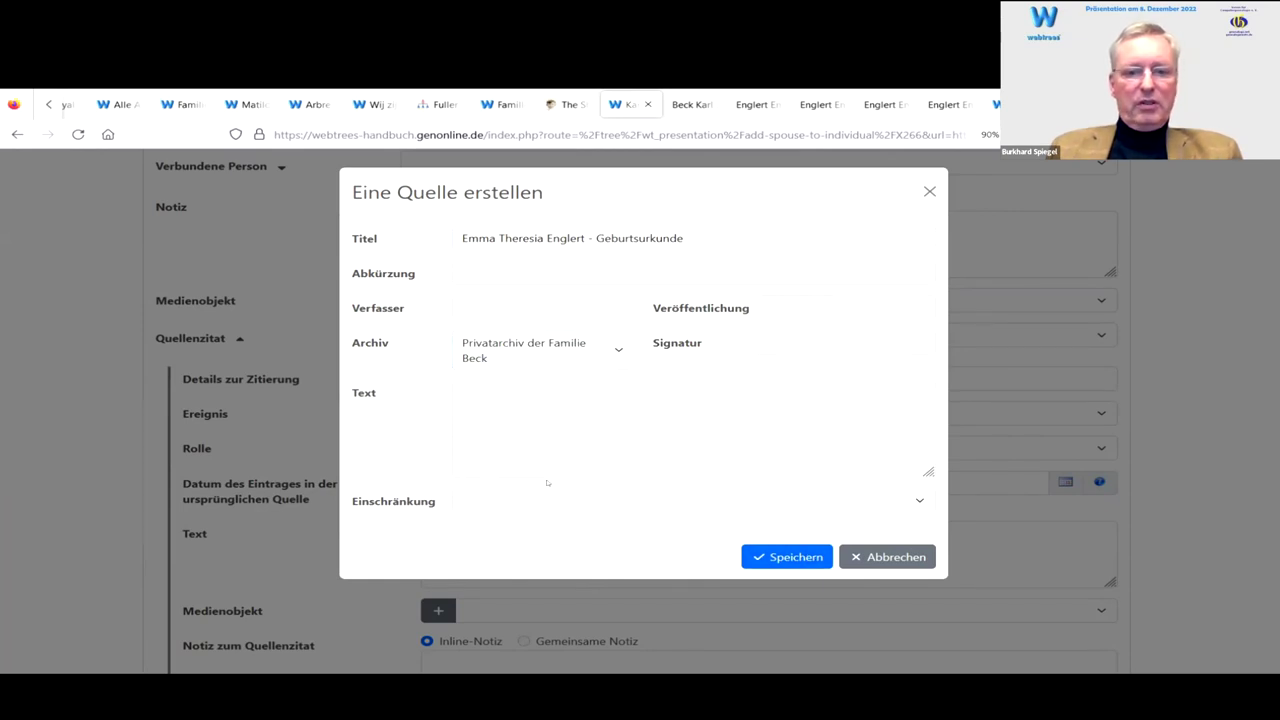
Step: Enter the citation details Nr. 1503 / 1888
scroll(354, 340, "down", 2)
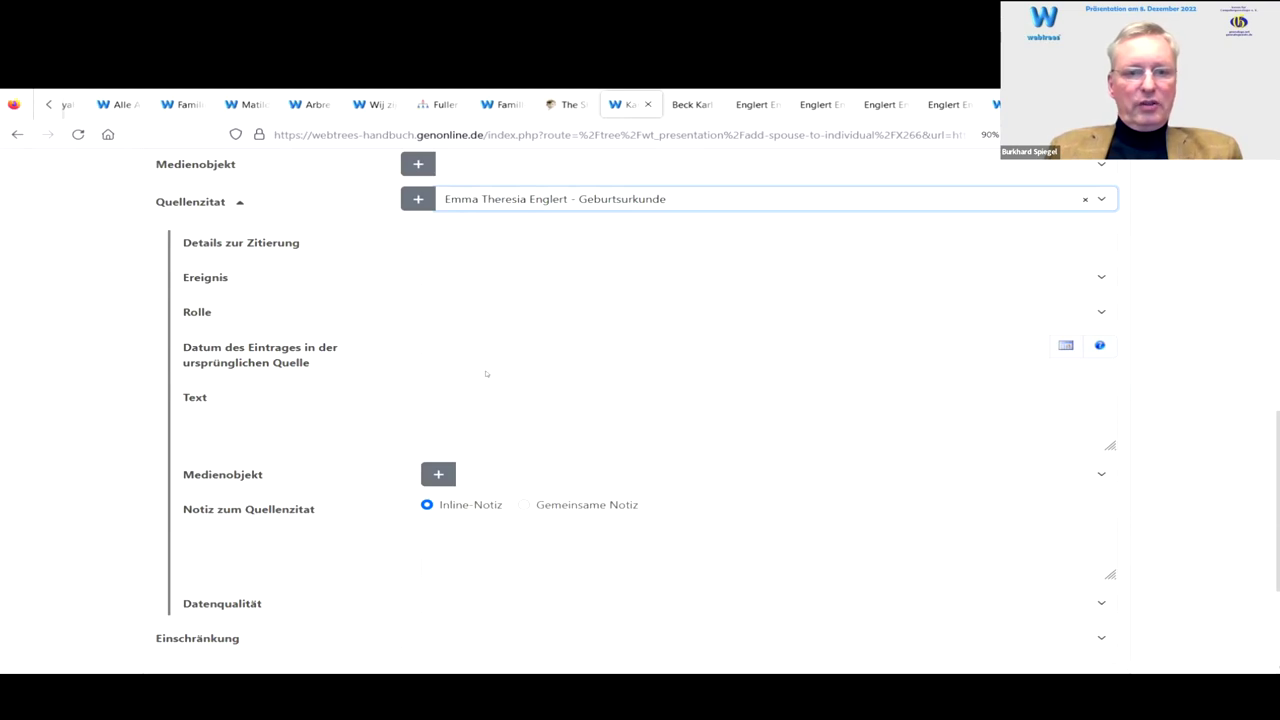
left_click(477, 241)
type("N")
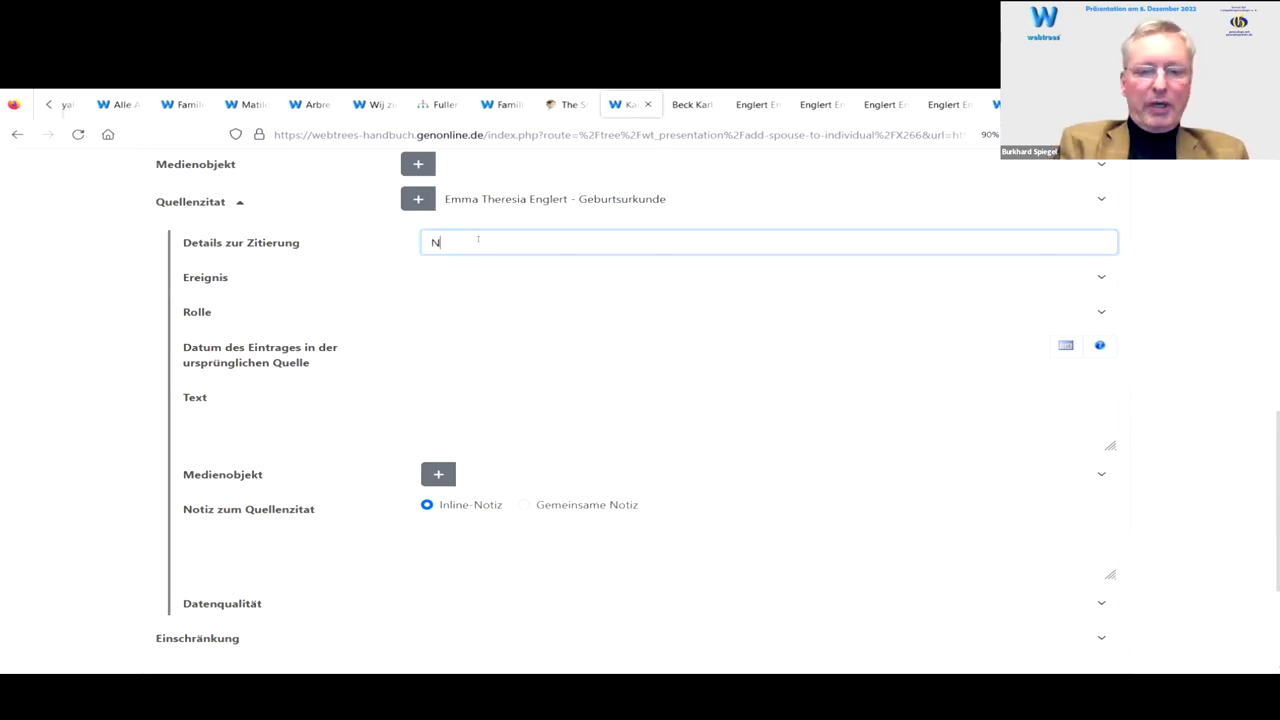
type("Rr.")
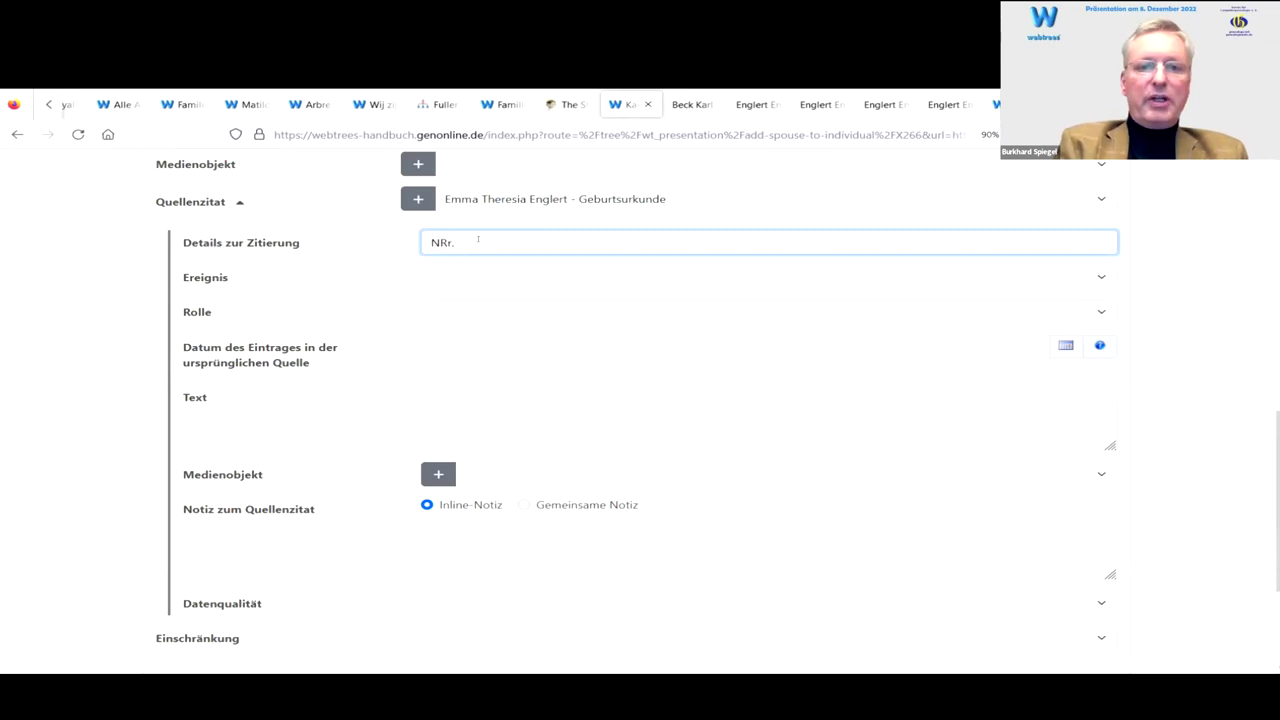
key("BackSpace")
key("BackSpace")
key("BackSpace")
key("BackSpace")
type("r")
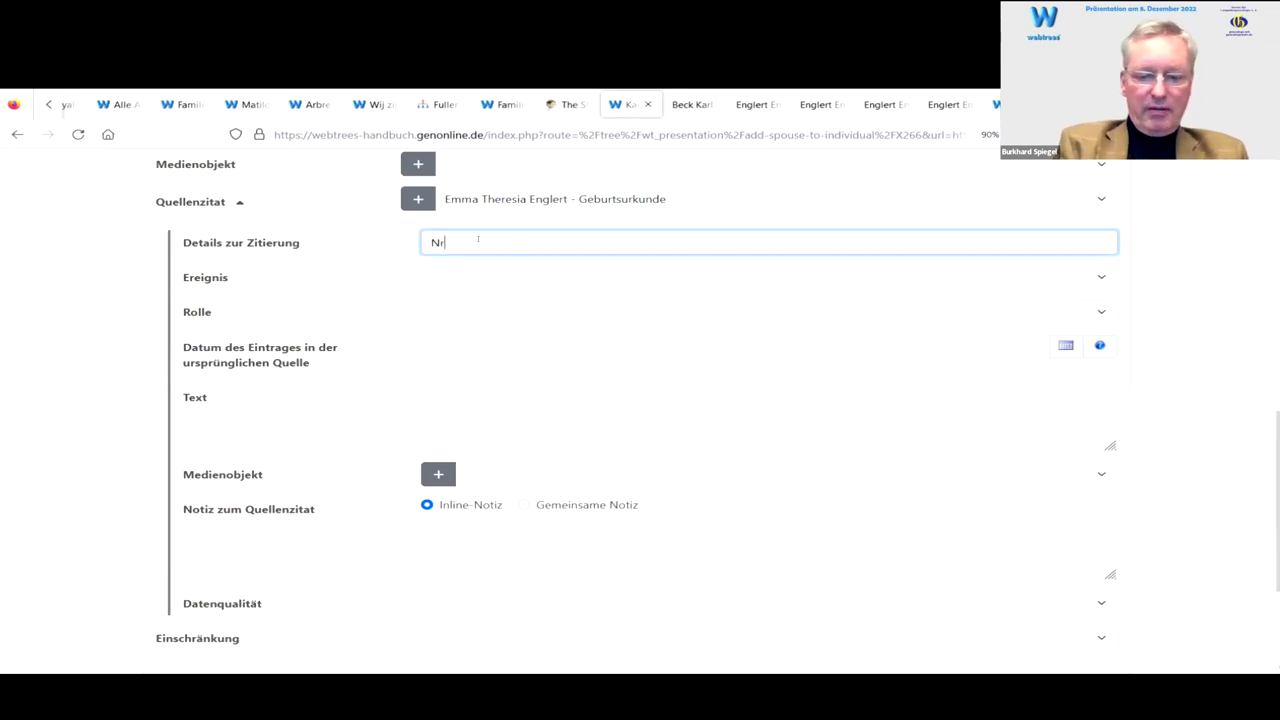
type(". 1503/1")
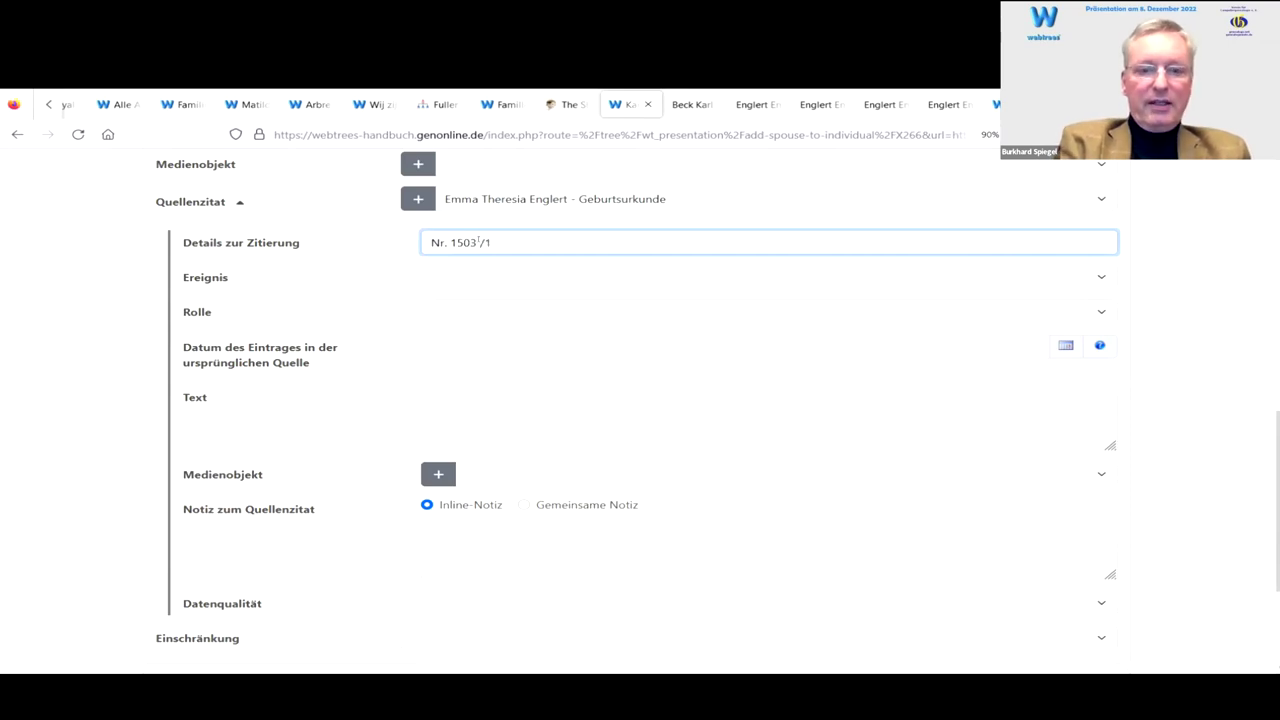
key("BackSpace")
type("1888")
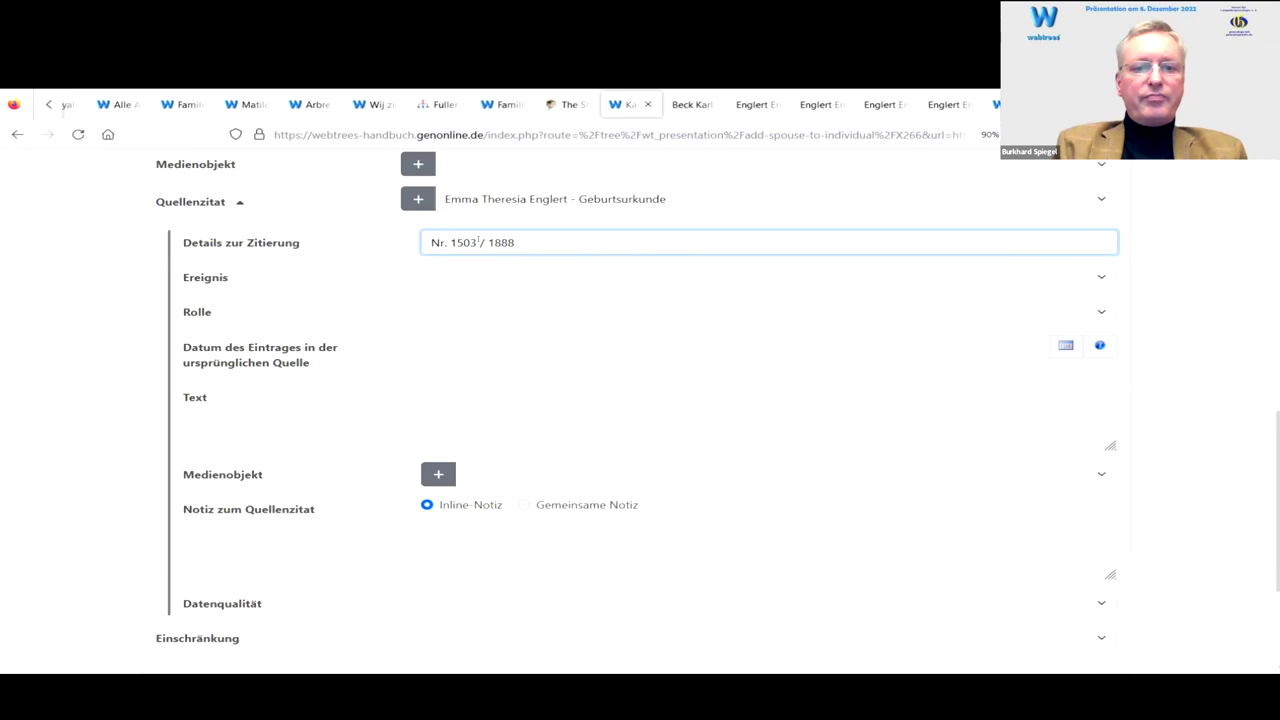
key("Tab")
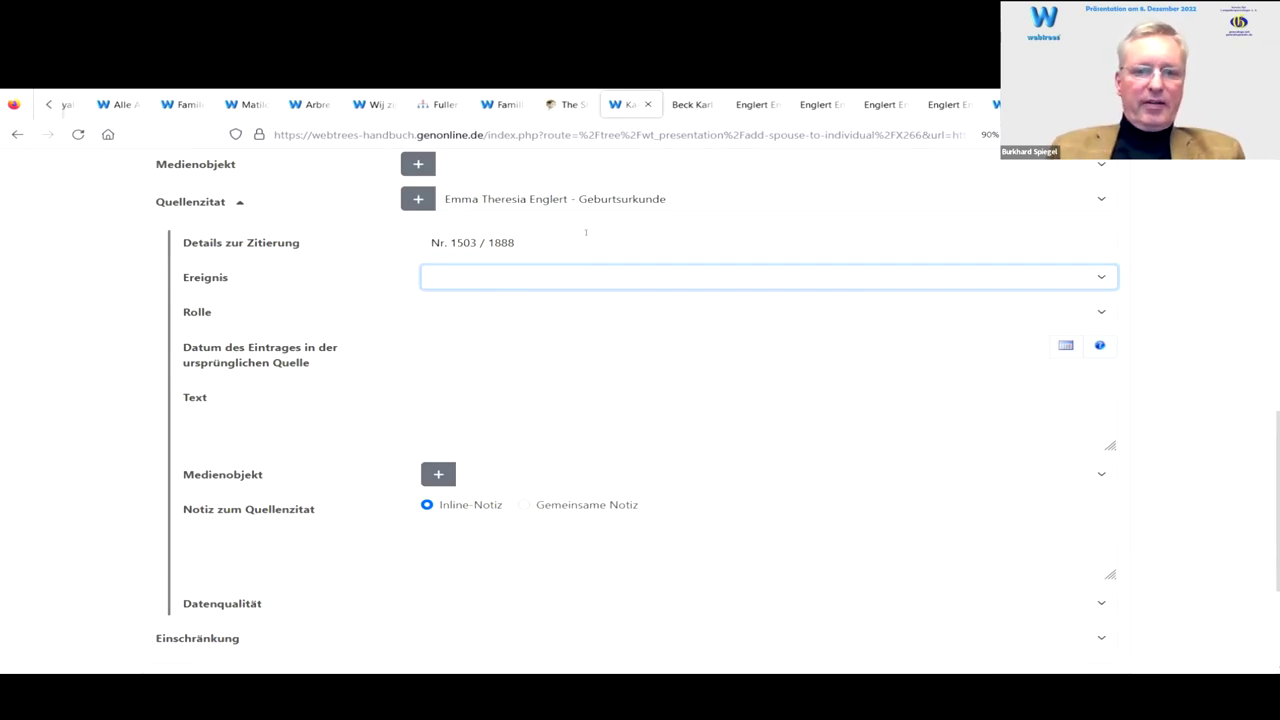
Step: Set the cited event to Geburt, role Kind, and entry date 03 MAY 1888
left_click(528, 288)
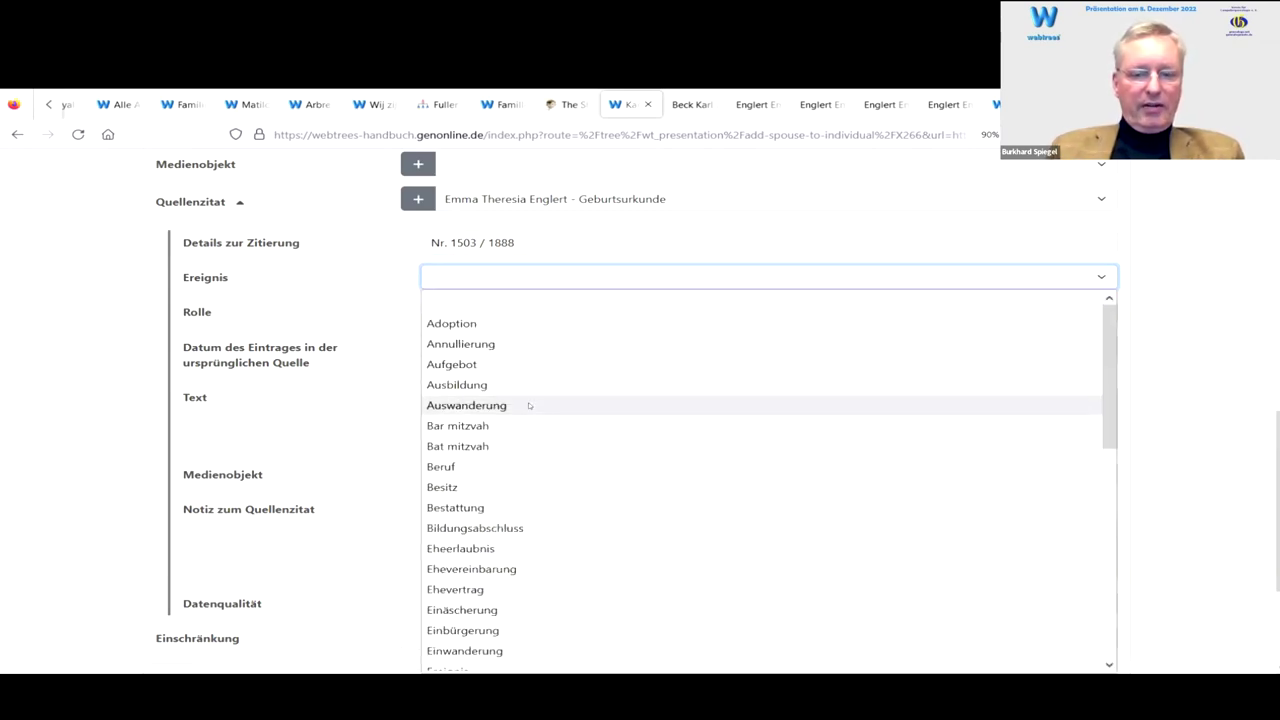
scroll(532, 477, "down", 2)
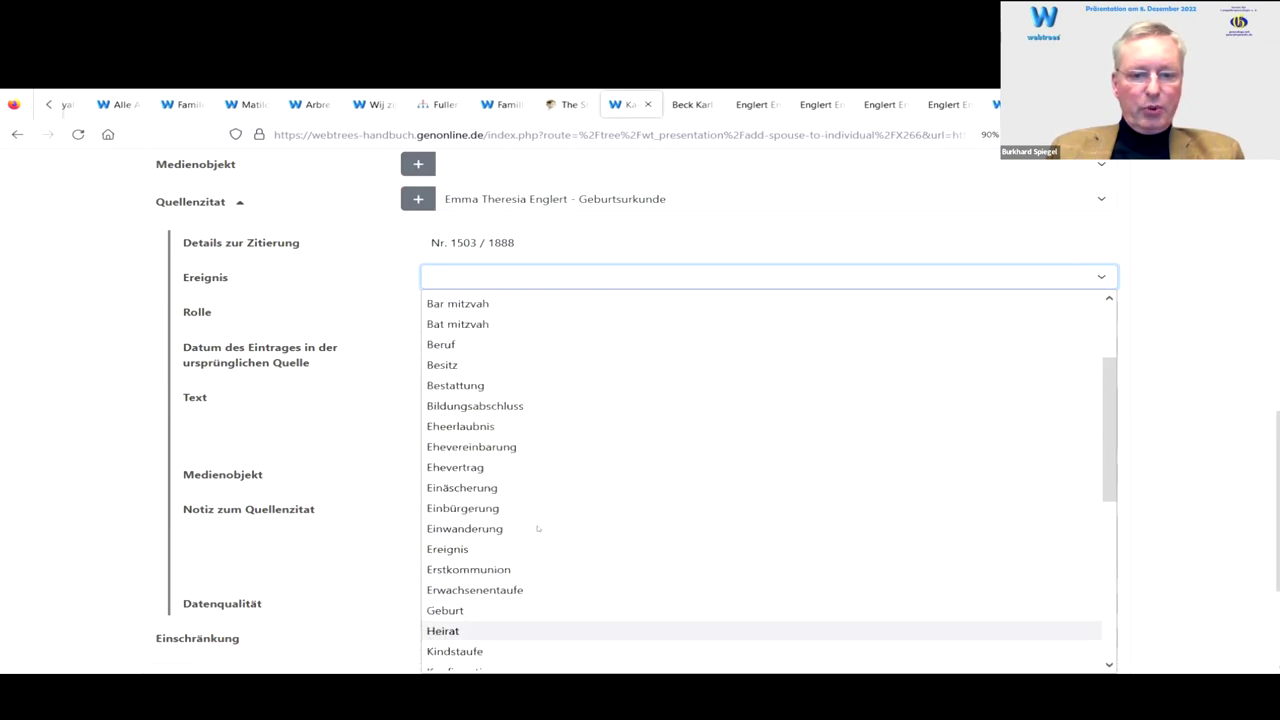
left_click(555, 610)
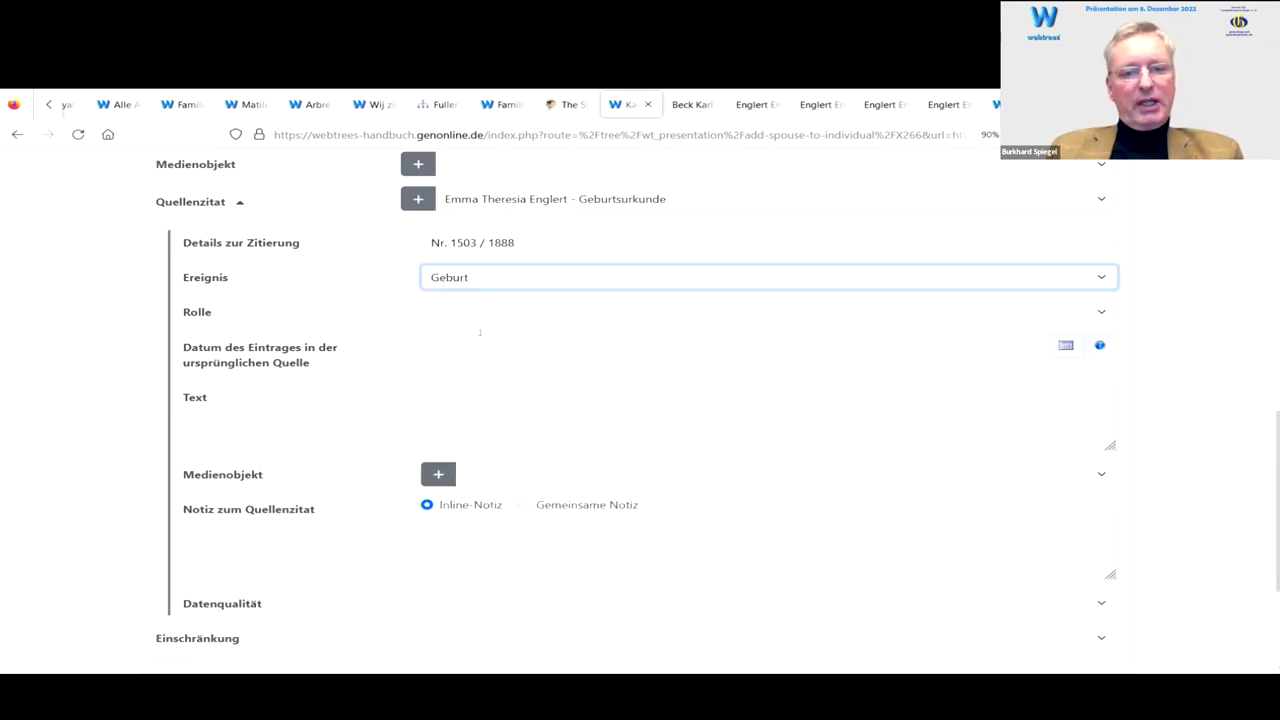
left_click(440, 314)
left_click(462, 357)
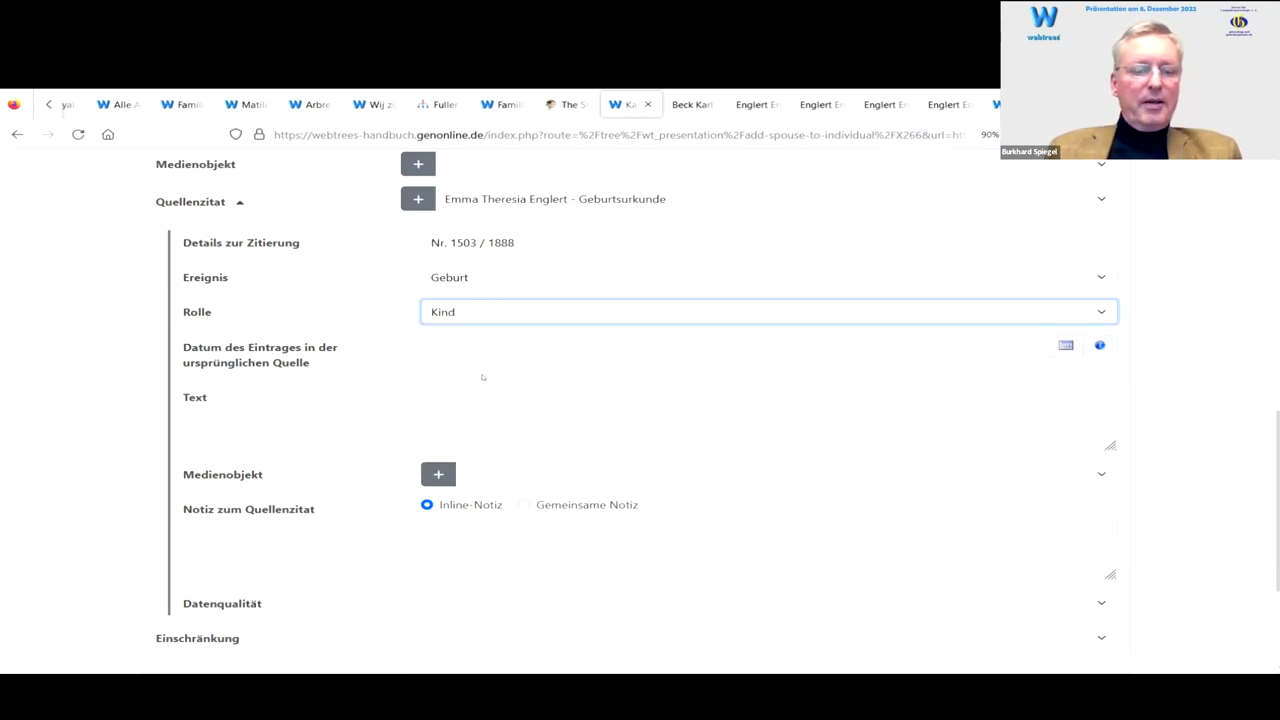
left_click(446, 341)
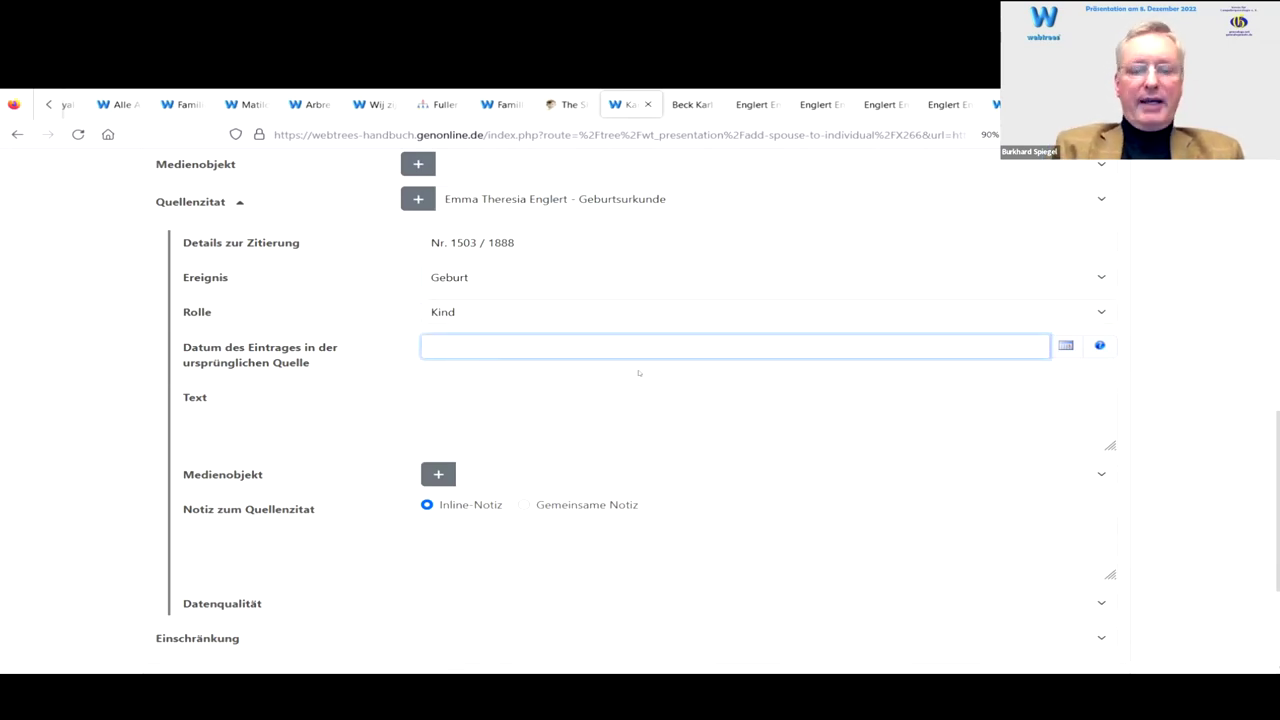
type("3")
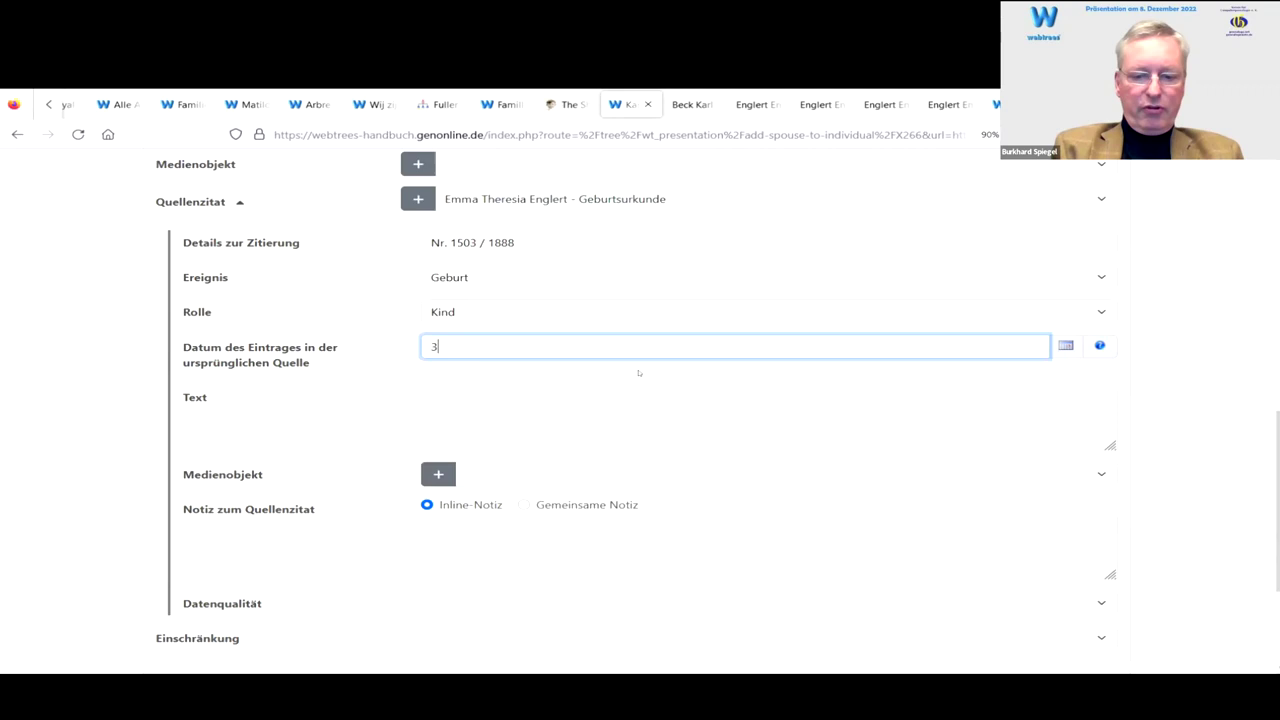
type(" M")
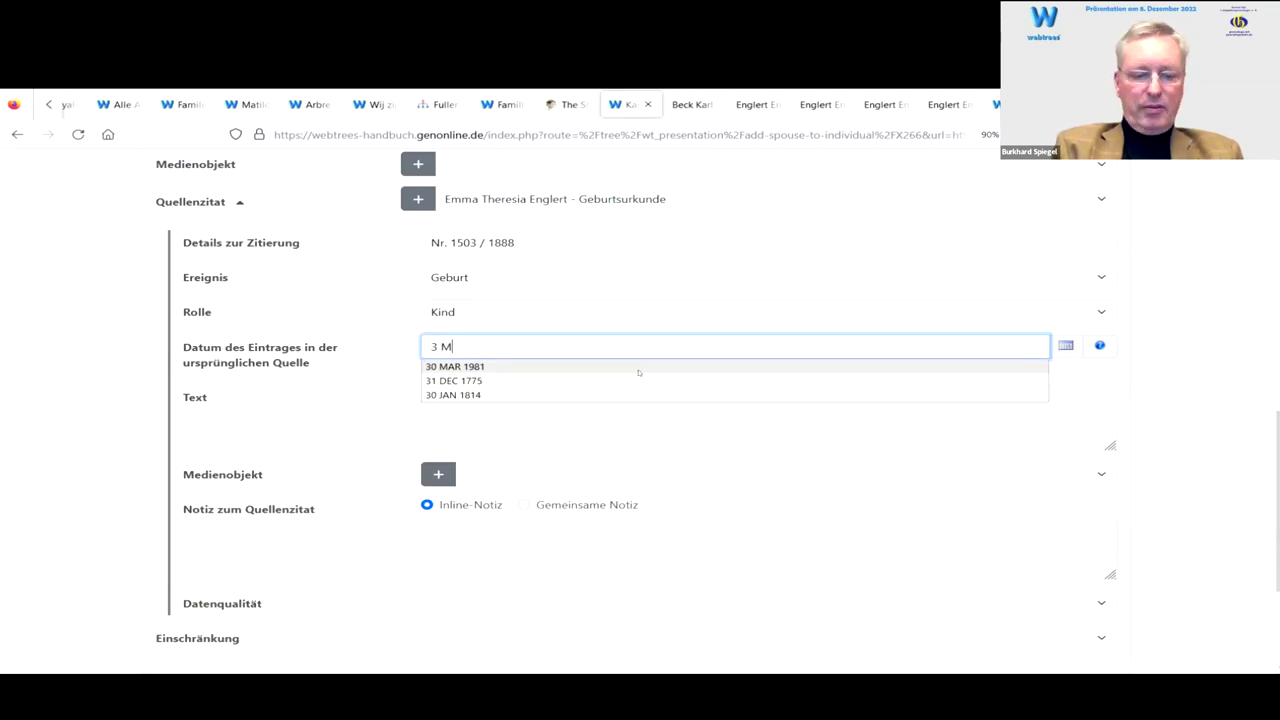
type("ay 1888")
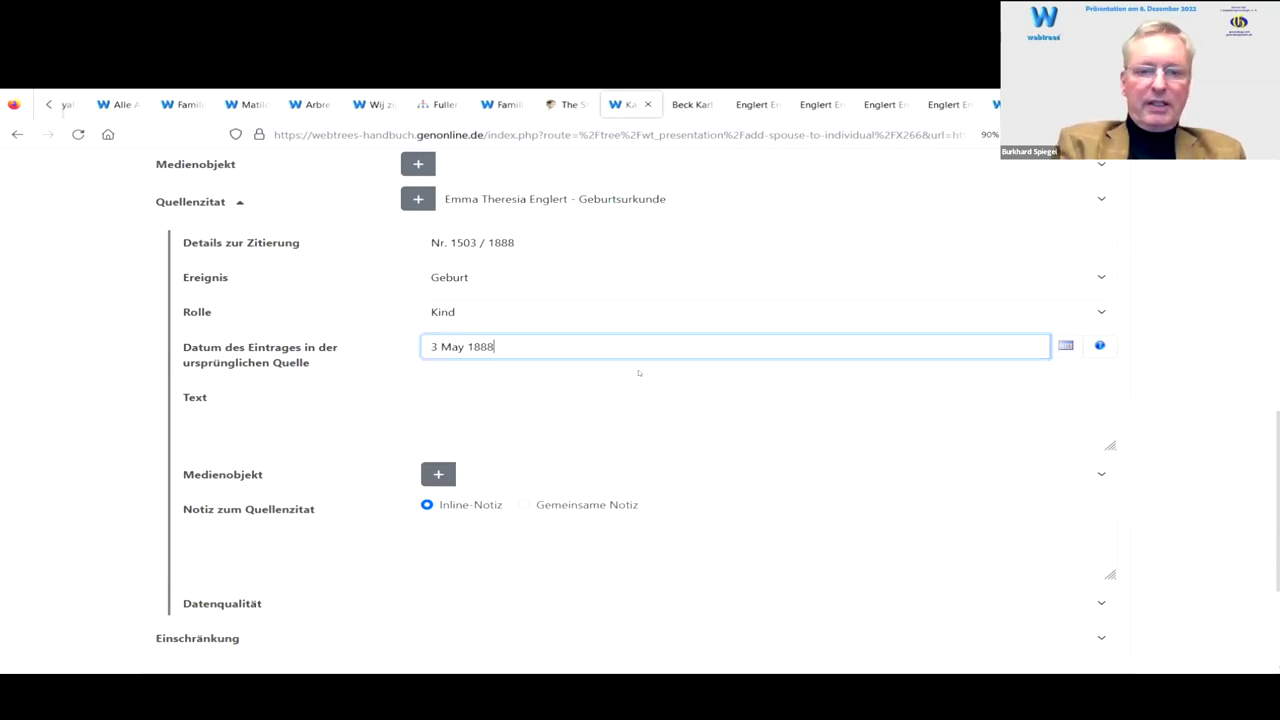
left_click(639, 373)
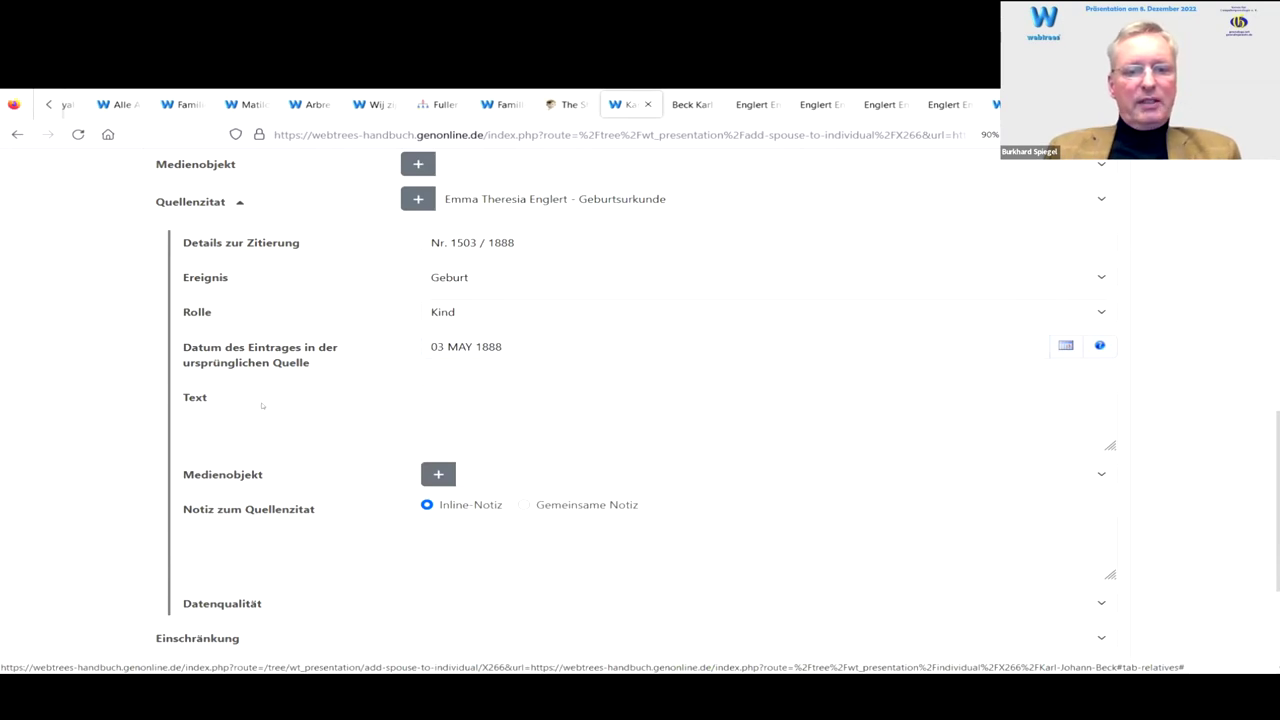
left_click(511, 402)
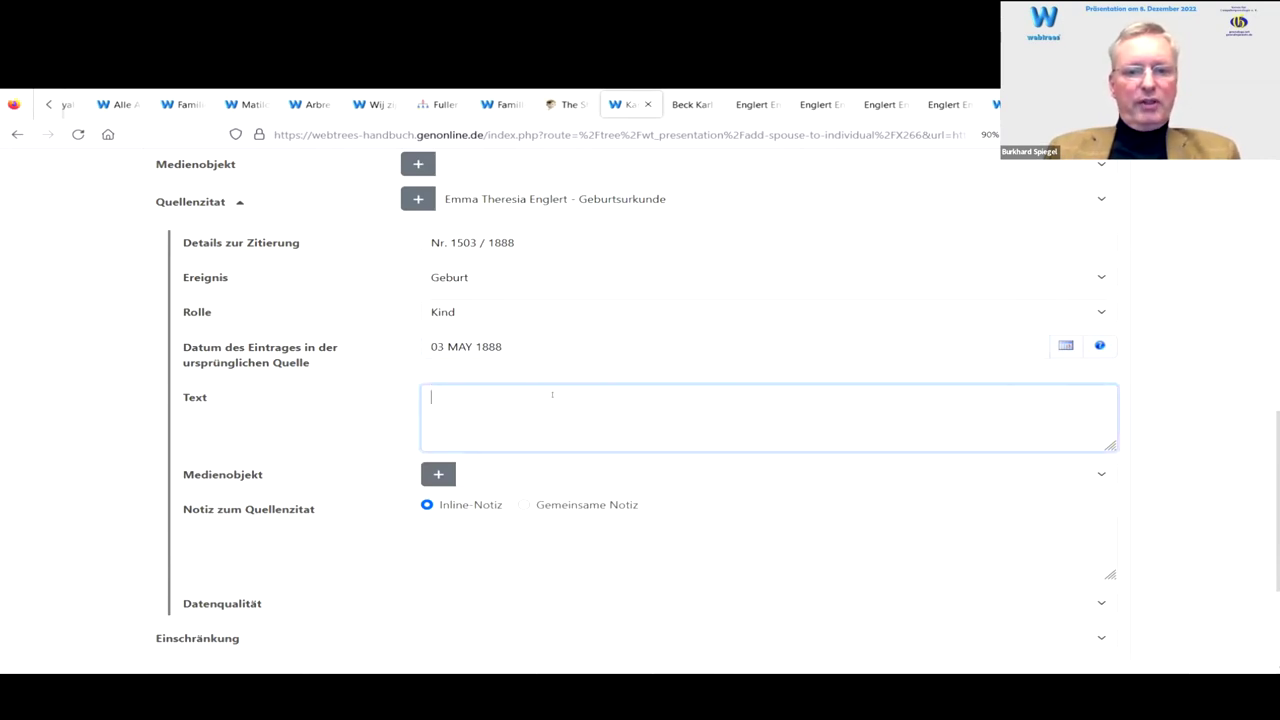
scroll(519, 409, "down", 3)
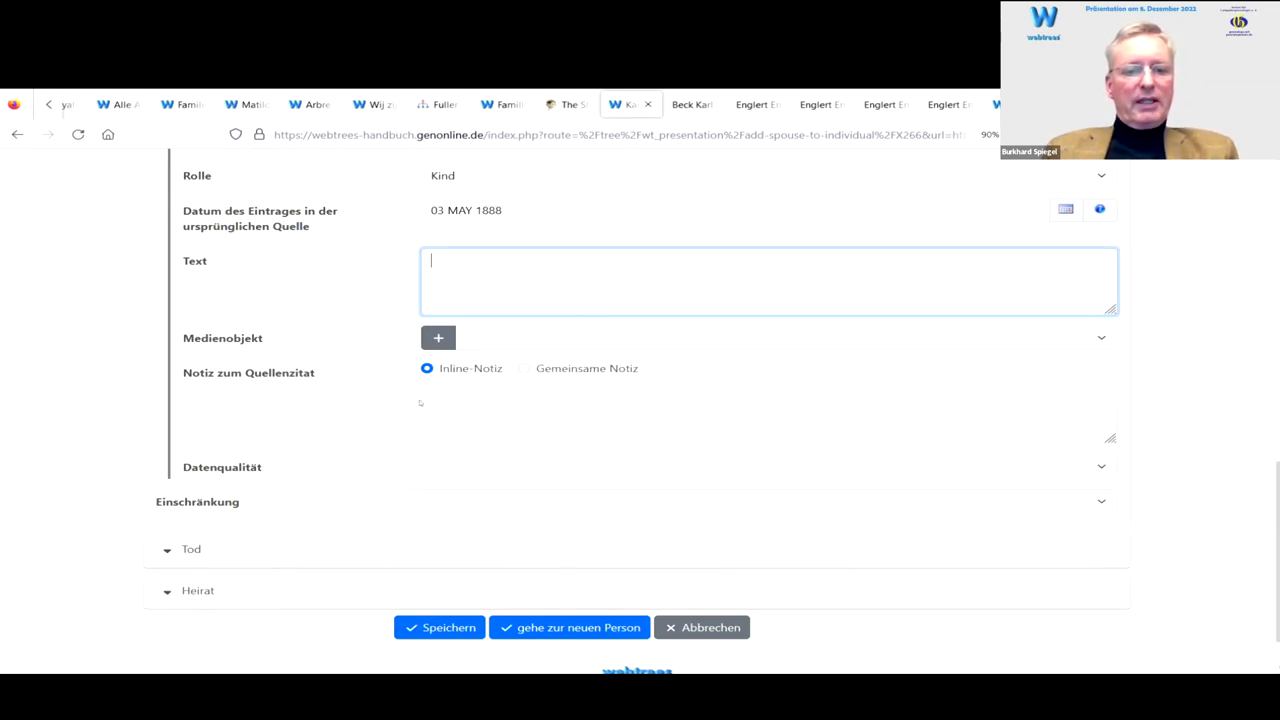
scroll(360, 392, "down", 1)
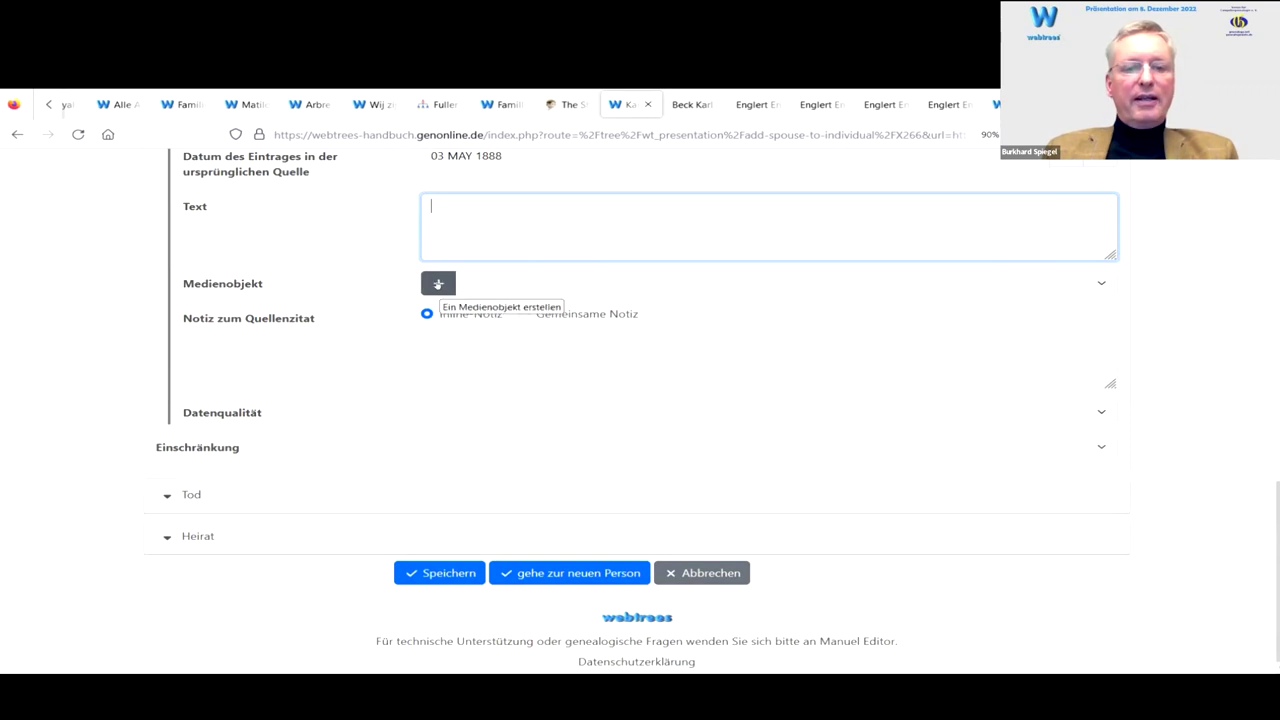
Step: Upload the Geburtsurkunde S1.jpg scan as a new media object with the suggested birth-certificate title
left_click(438, 284)
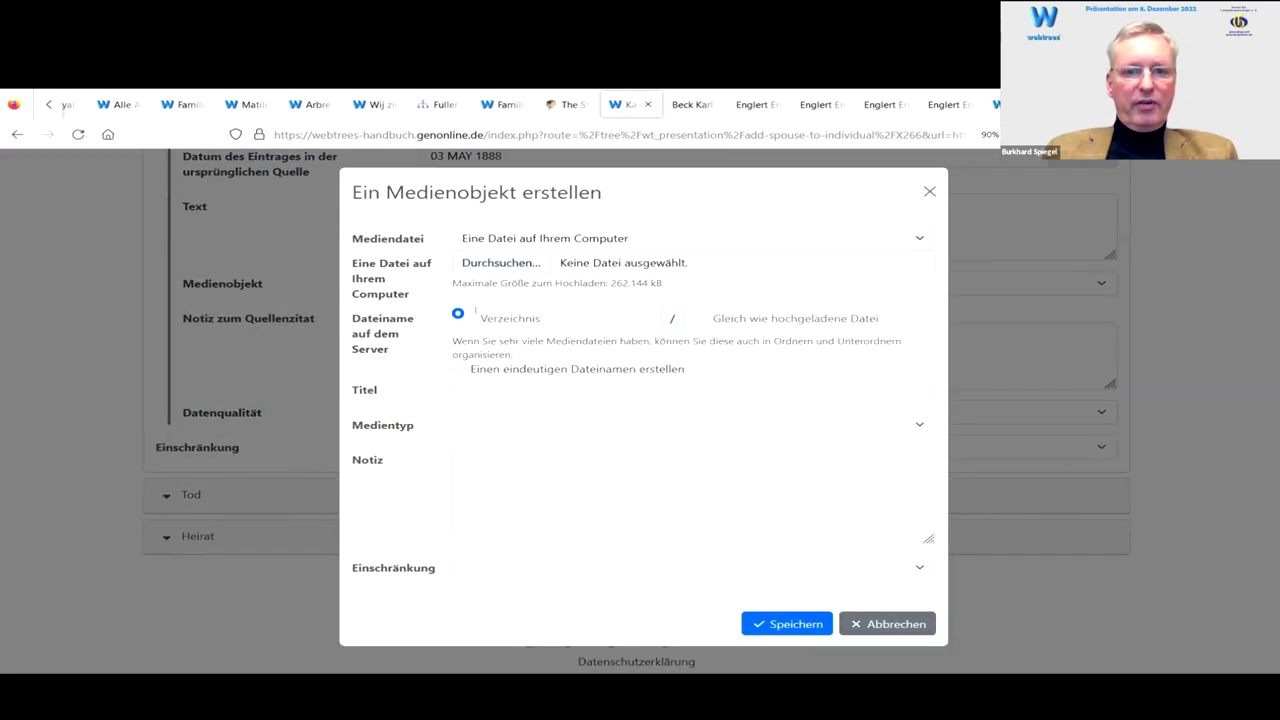
left_click(500, 262)
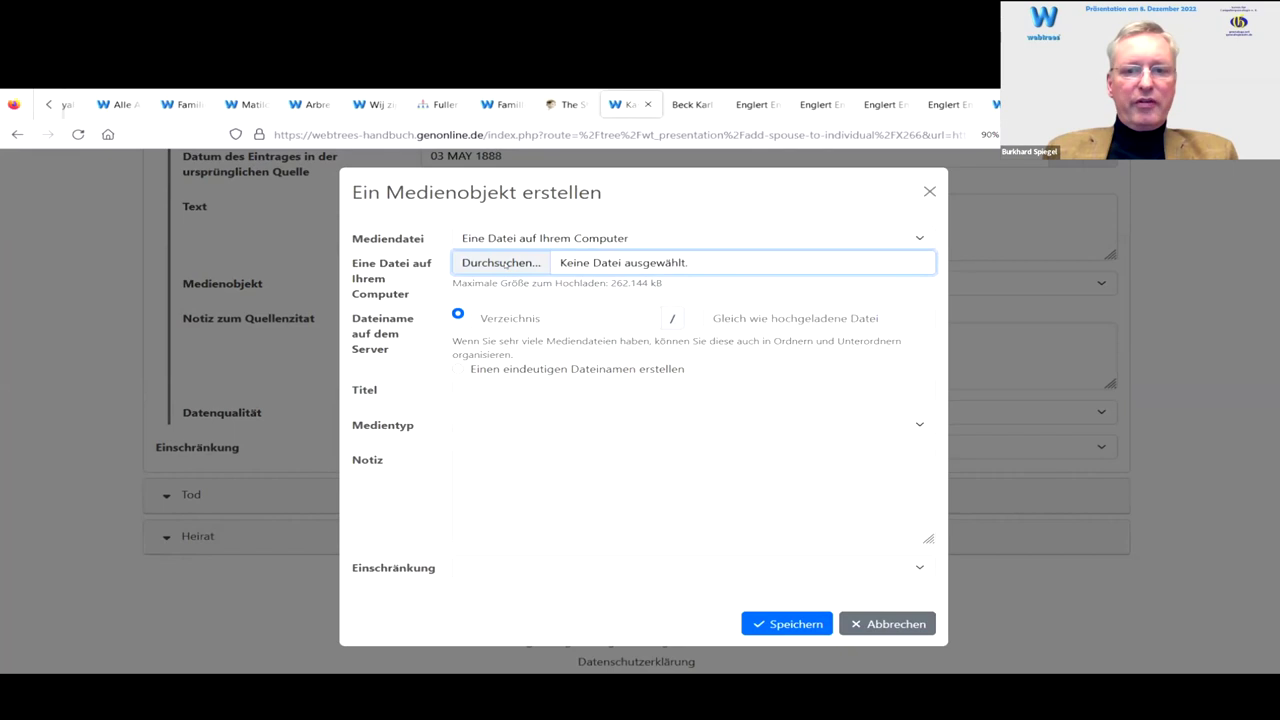
scroll(154, 193, "up", 3)
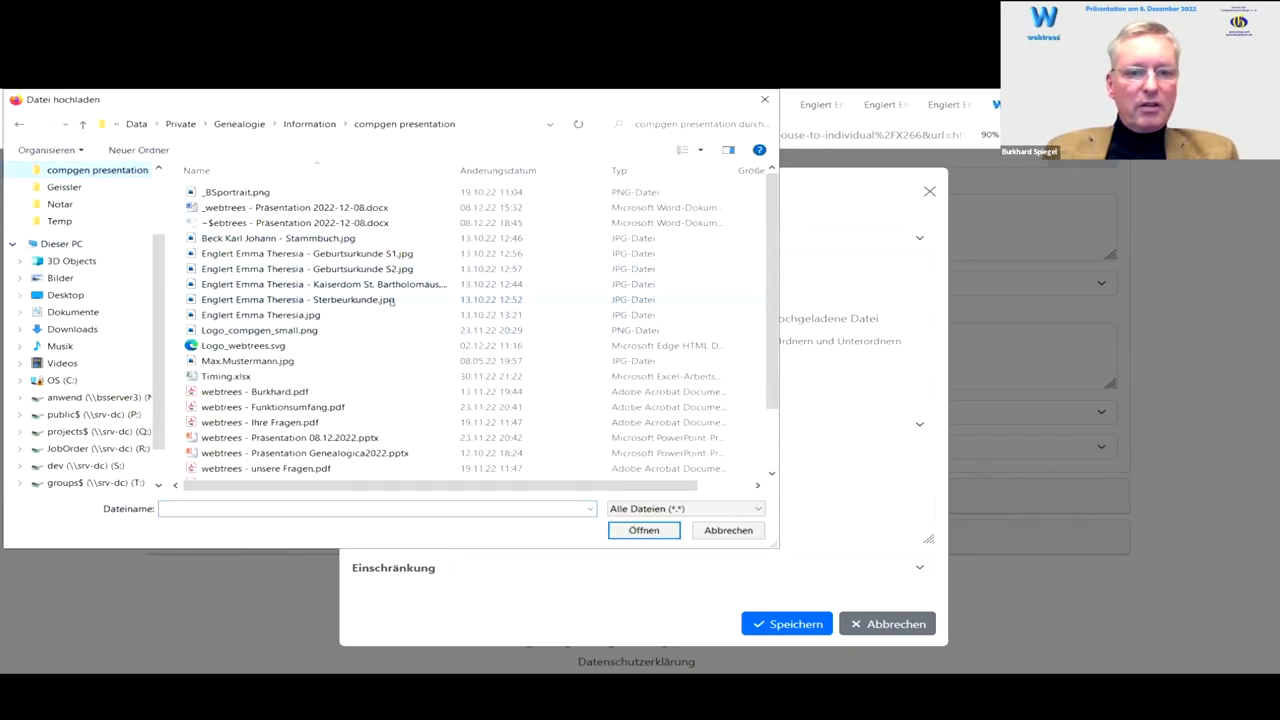
left_click(362, 255)
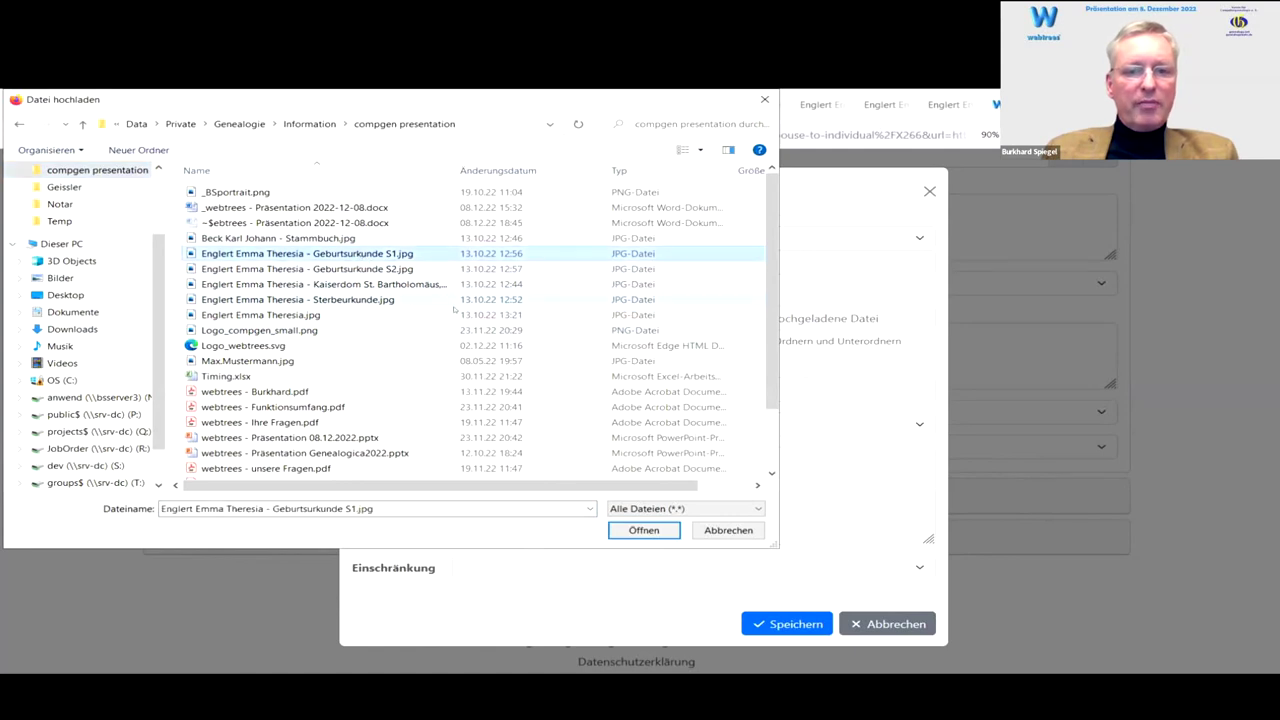
left_click(640, 530)
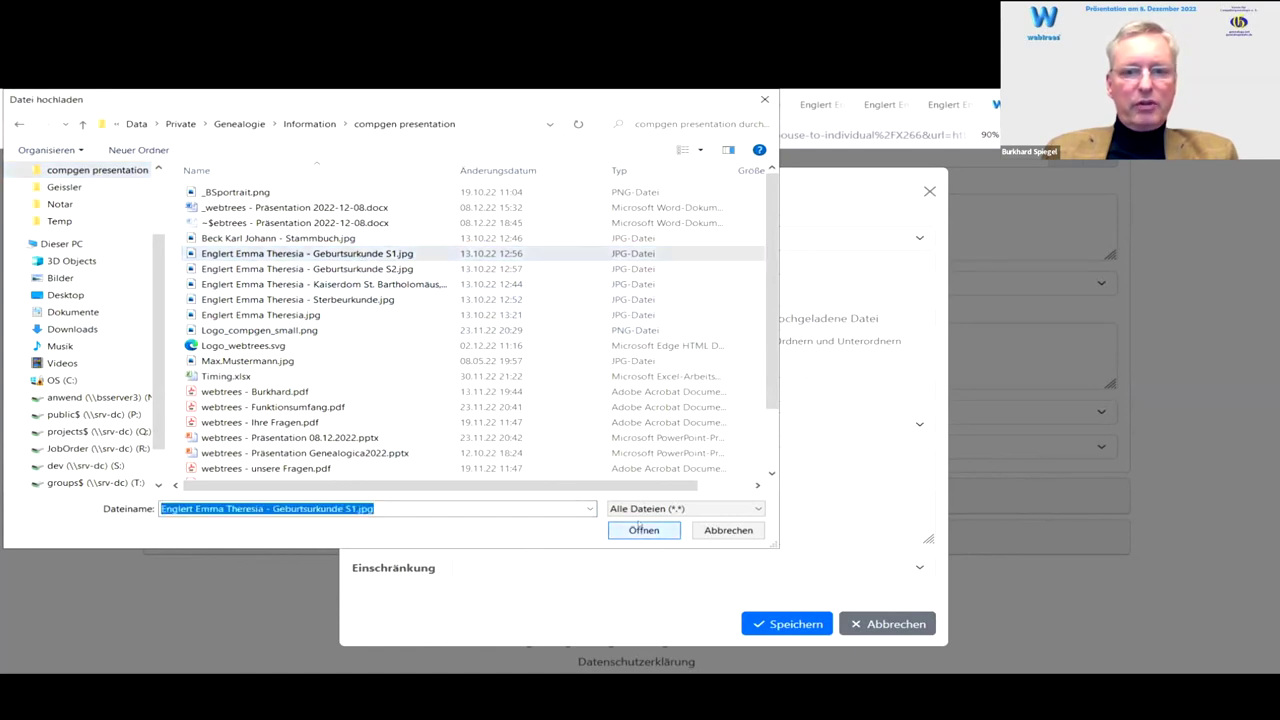
left_click(512, 386)
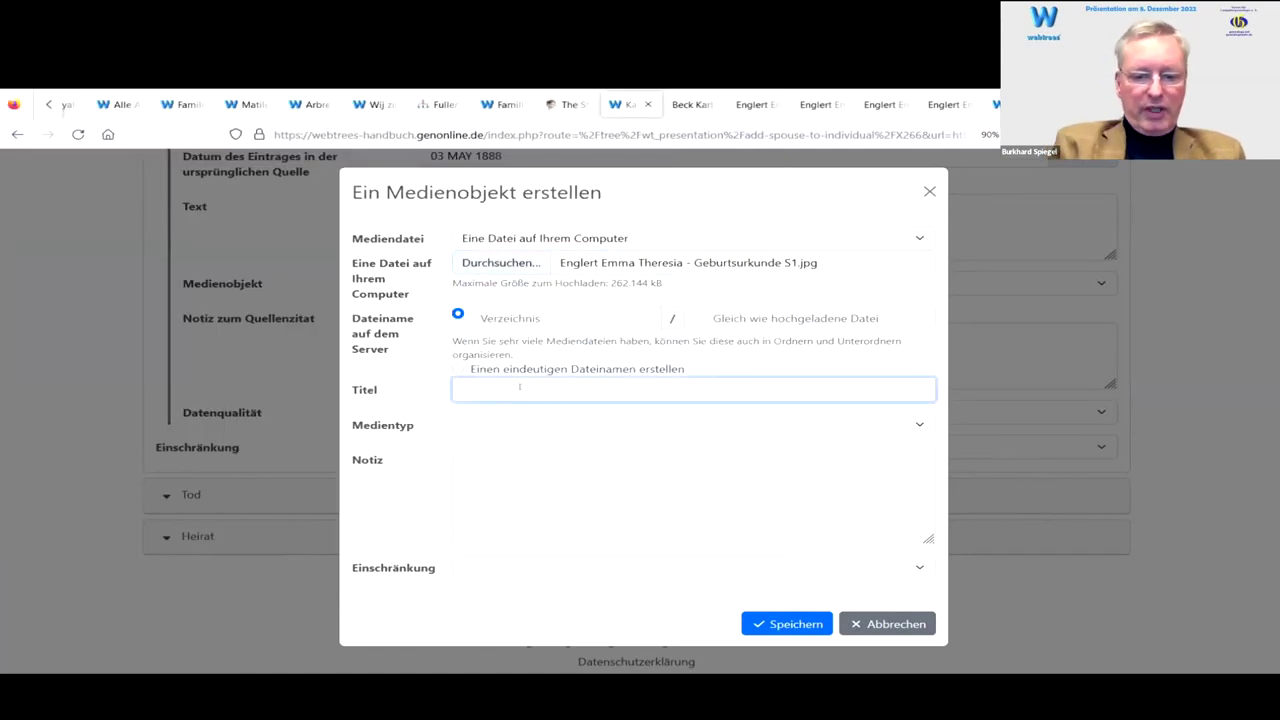
type("emm")
key("Down")
key("Down")
key("Return")
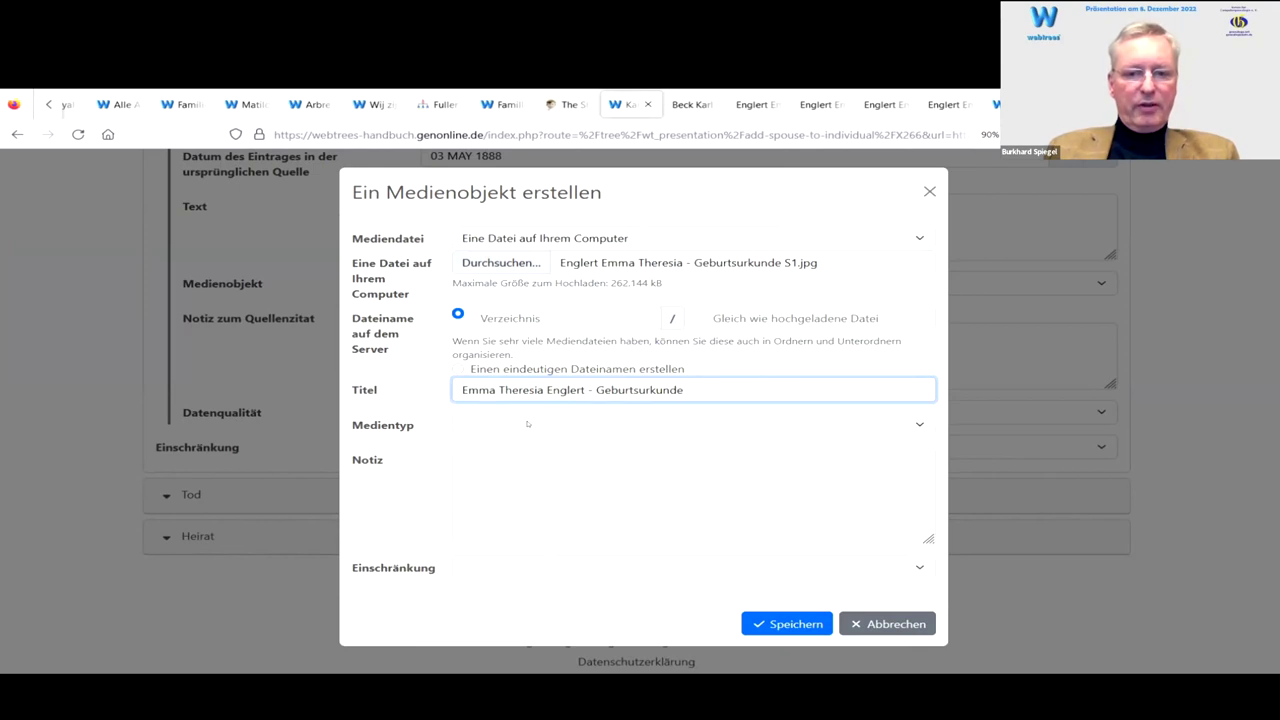
Step: Set the media type to Urkunde, visible to members, and save it to the citation
left_click(528, 424)
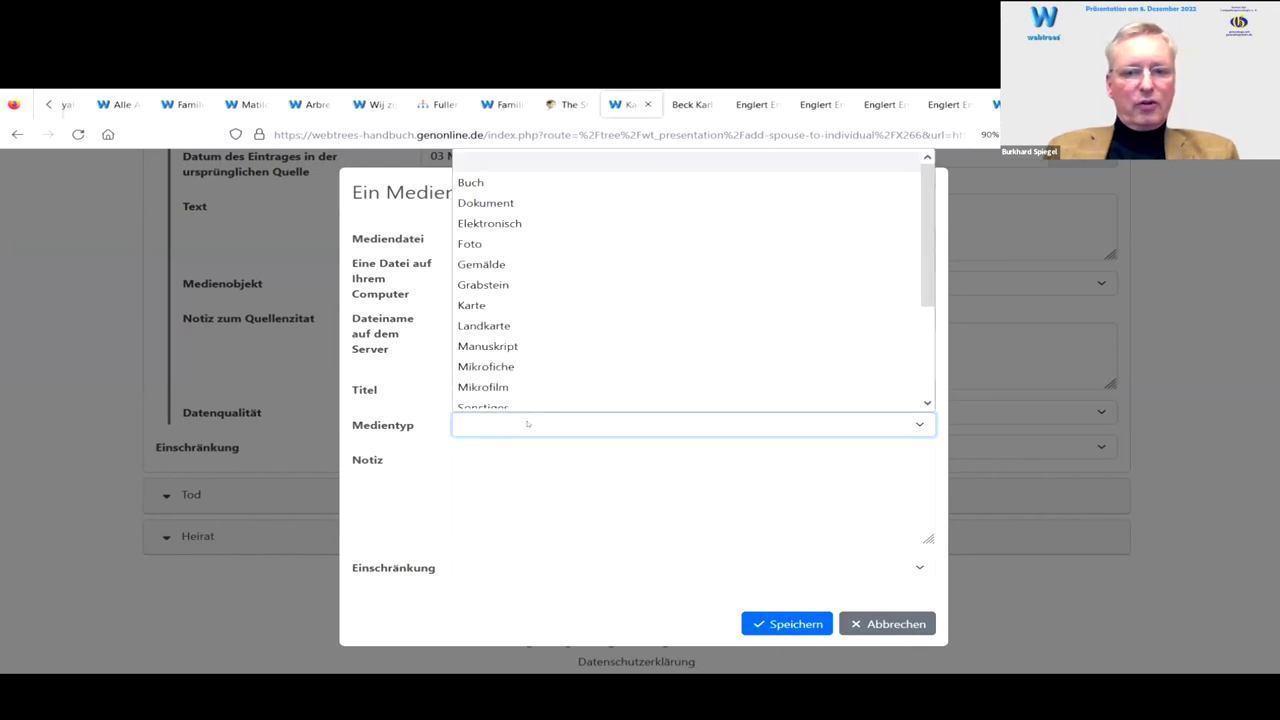
scroll(549, 335, "down", 2)
scroll(528, 304, "up", 2)
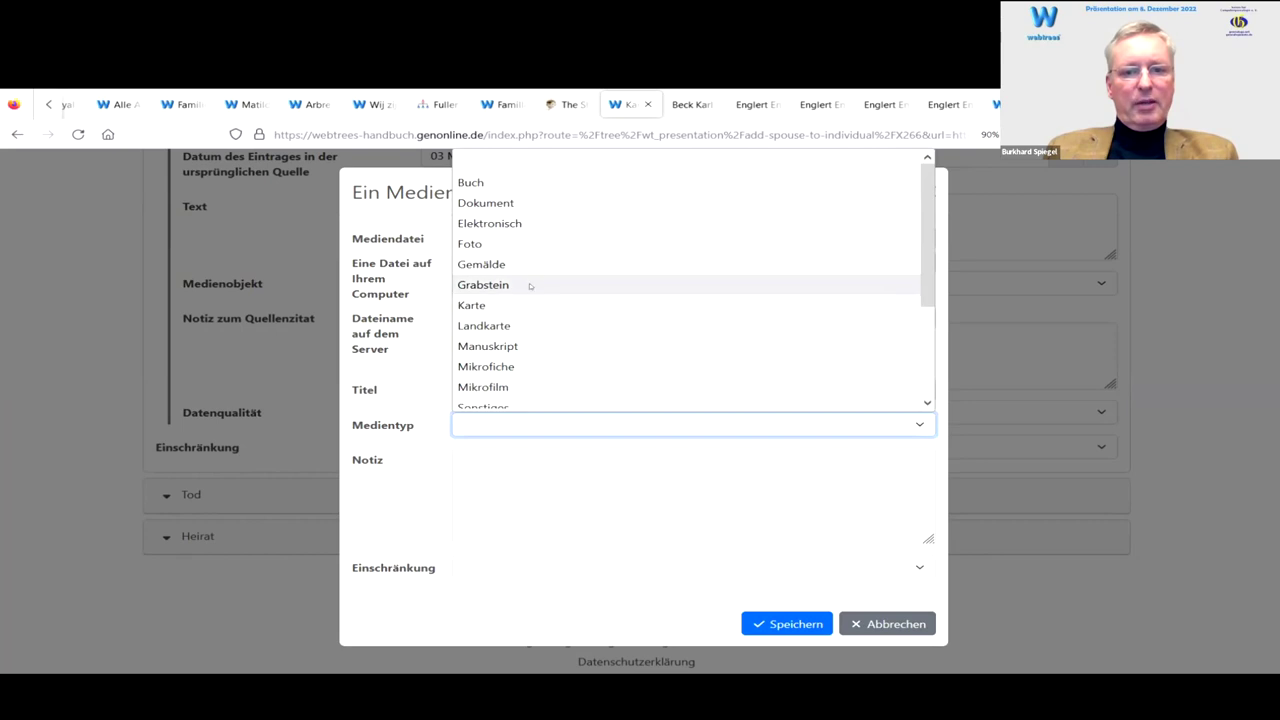
scroll(530, 286, "down", 2)
left_click(510, 314)
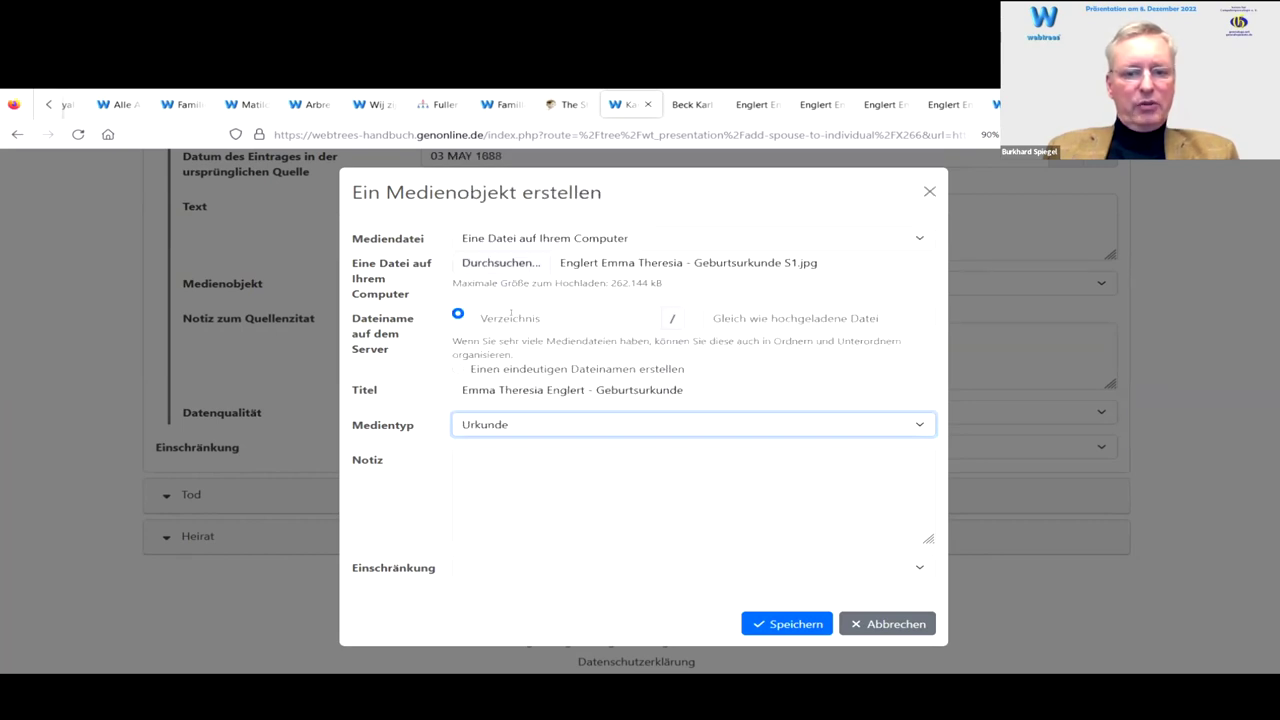
left_click(499, 568)
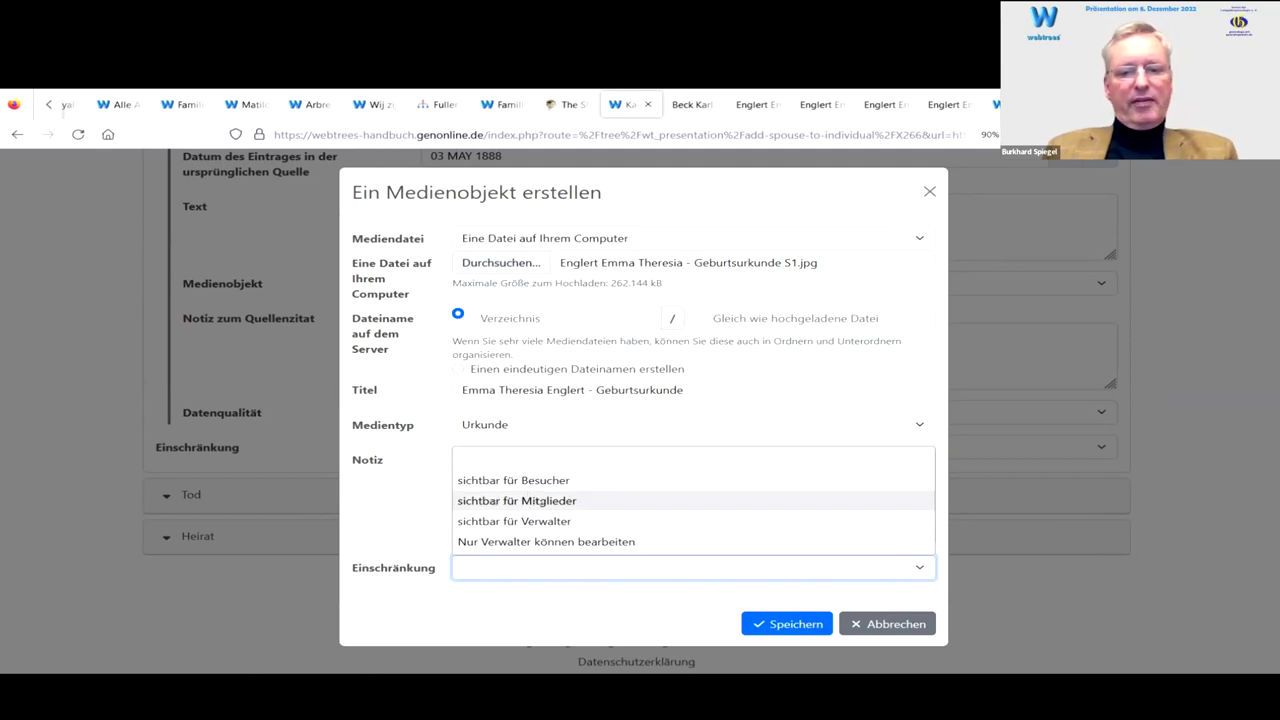
left_click(548, 502)
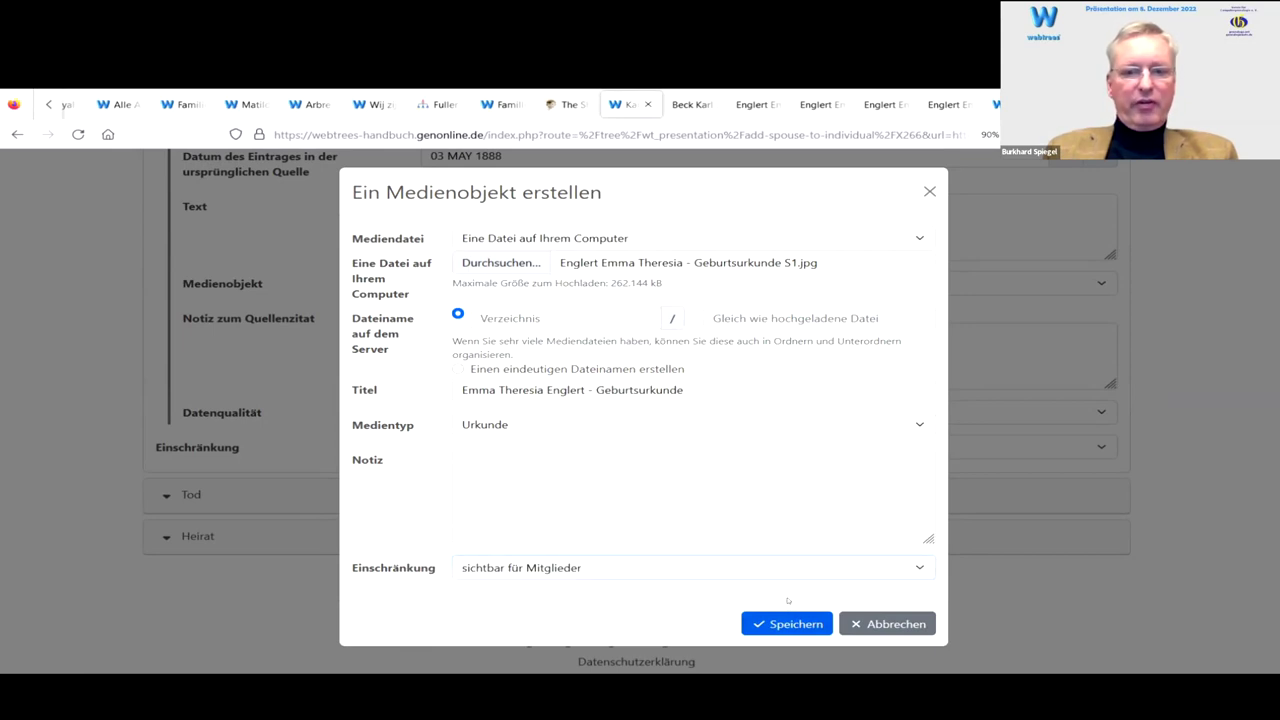
left_click(789, 622)
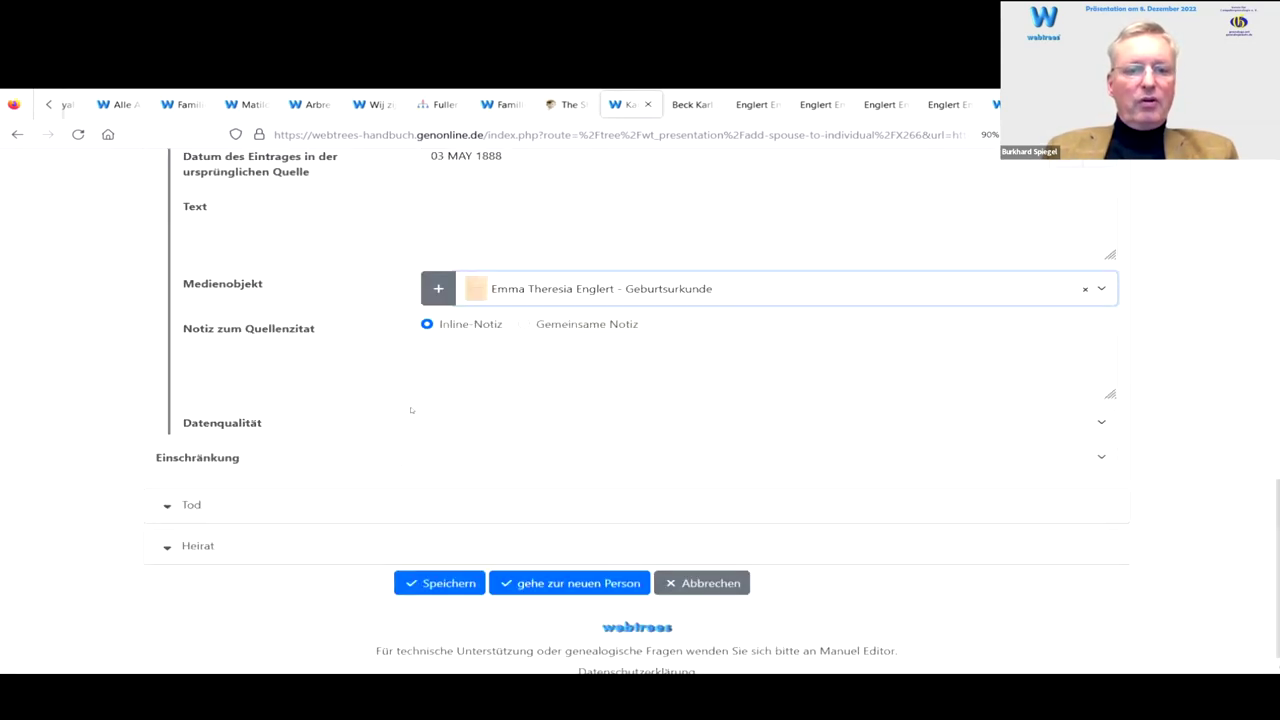
Step: Rate the birth citation as sicher, Primärquelle and collapse the Geburt section
left_click(485, 421)
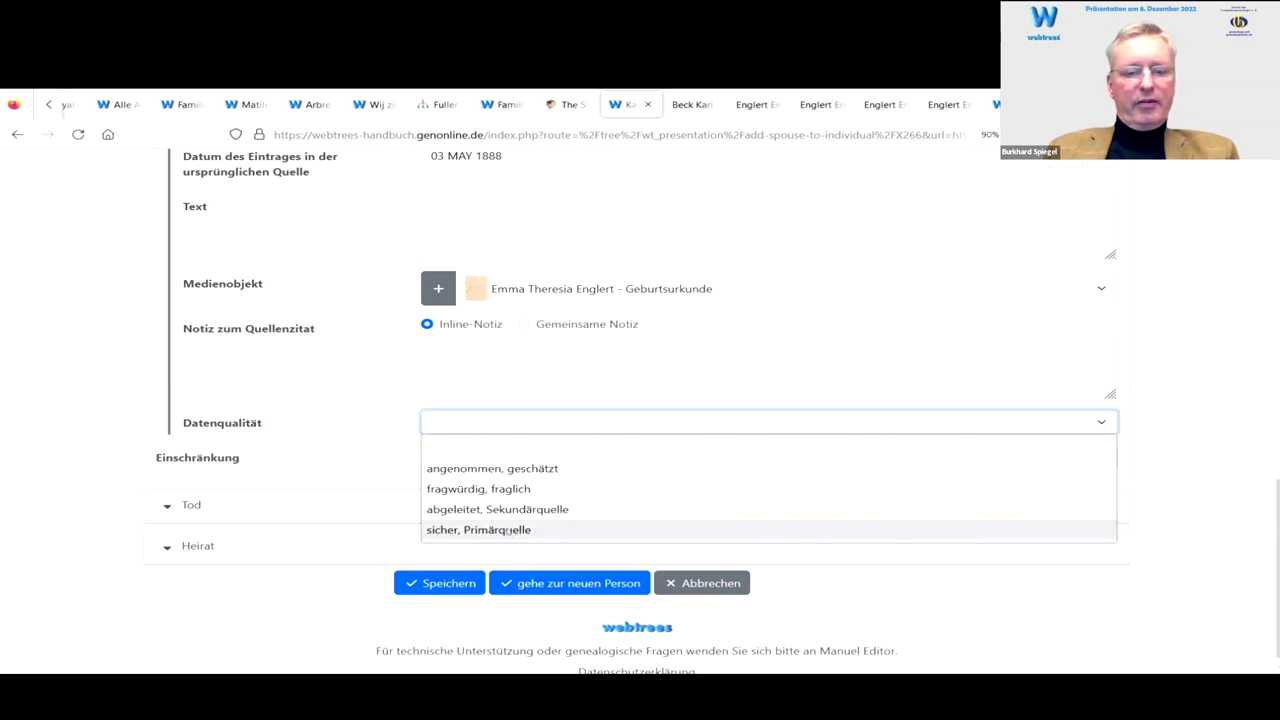
left_click(508, 531)
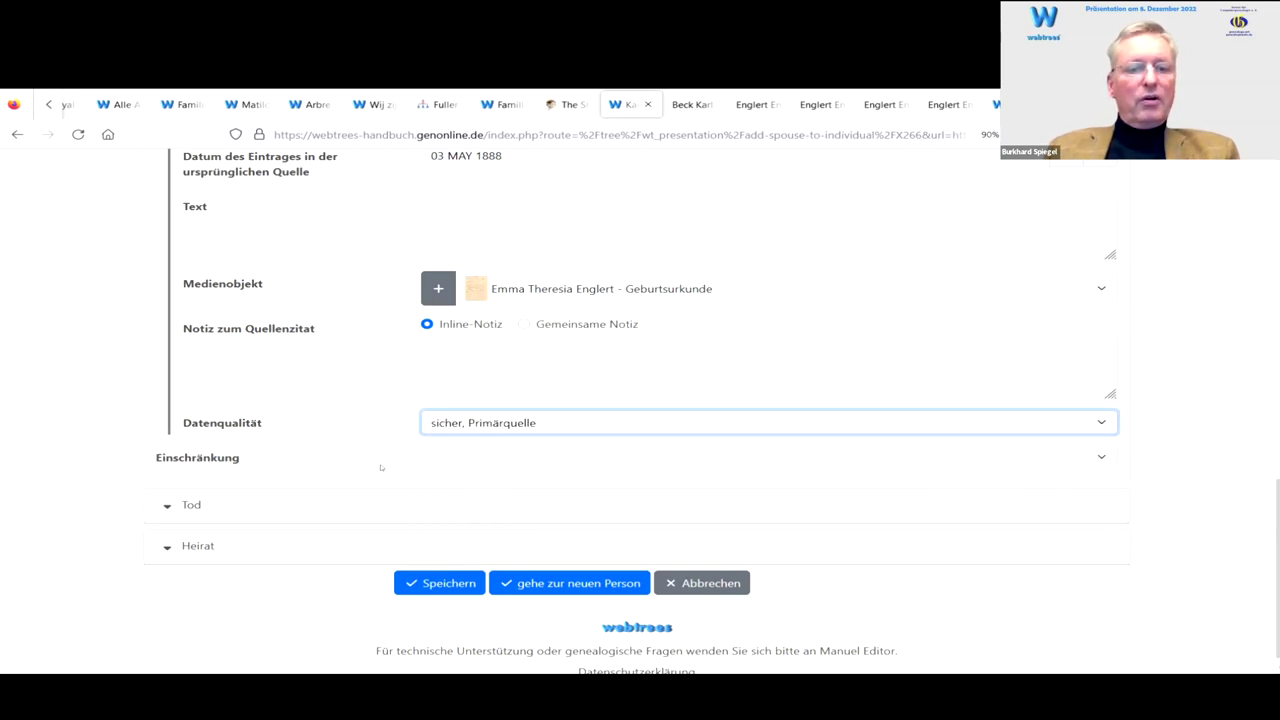
scroll(226, 411, "up", 5)
scroll(279, 410, "up", 1)
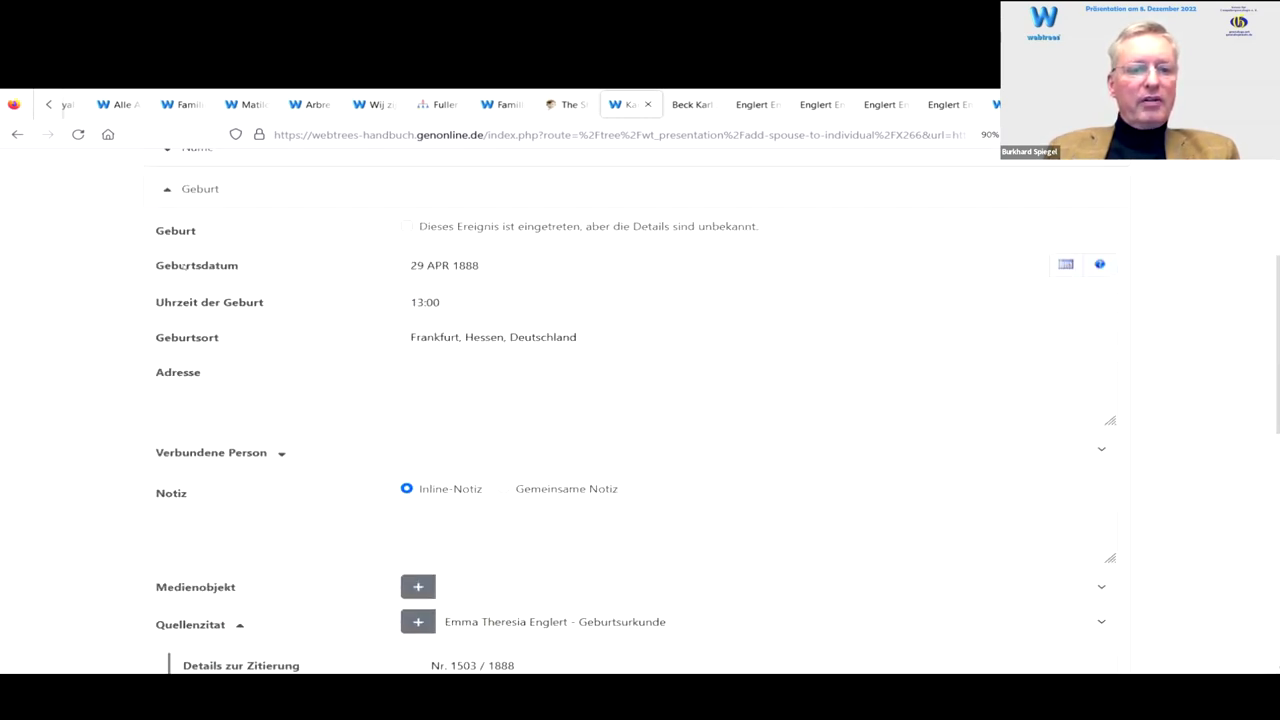
left_click(166, 190)
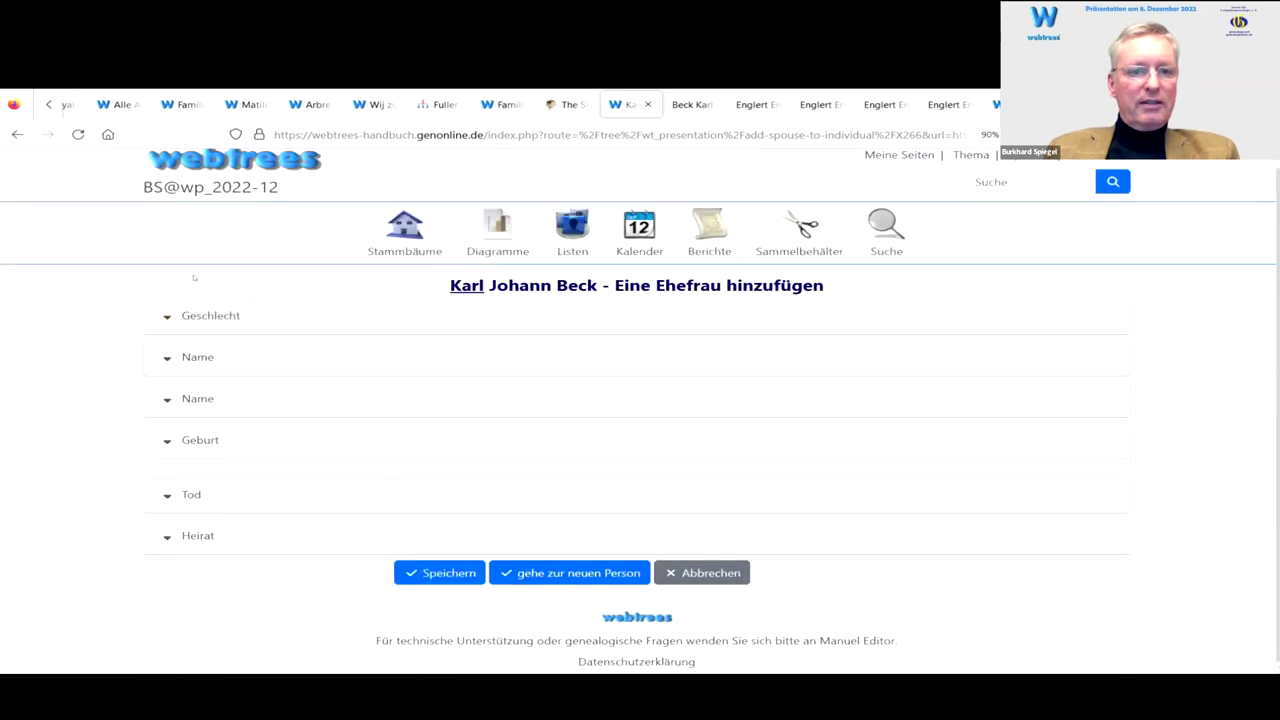
Step: Record the wife's death date 30 MAR 1981 and enter her street address in Frankfurt
left_click(166, 489)
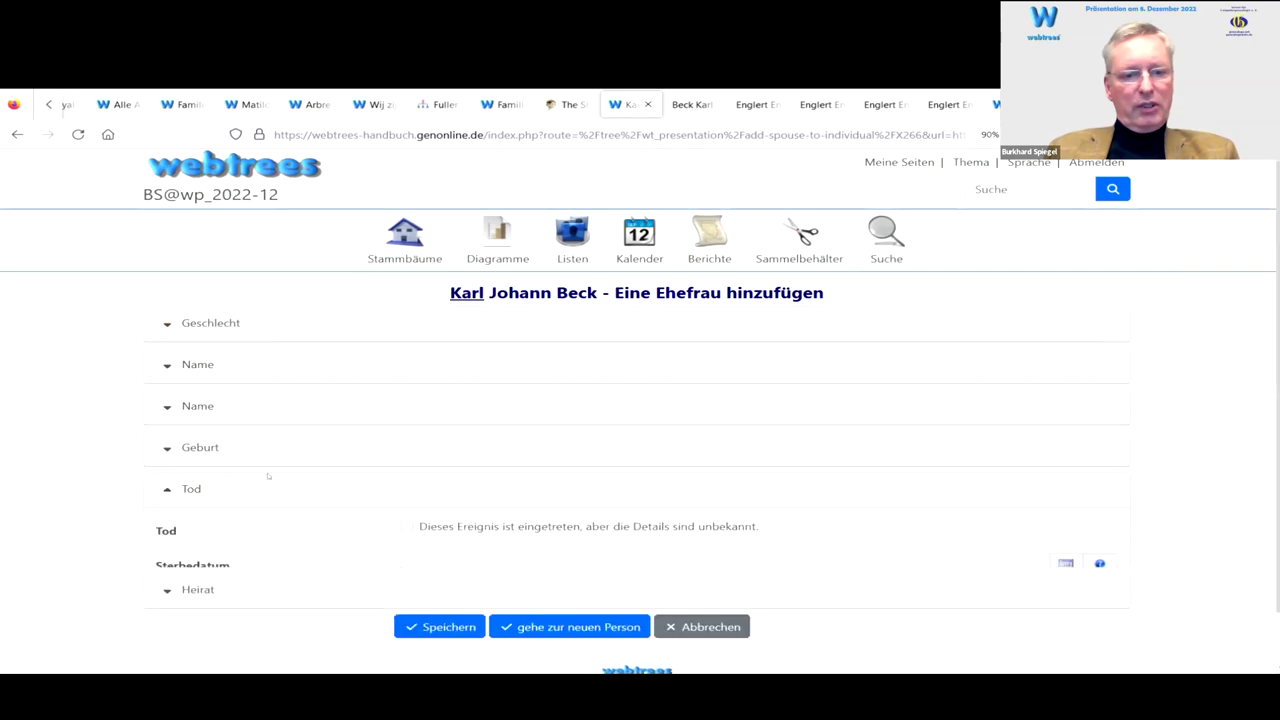
scroll(57, 410, "down", 3)
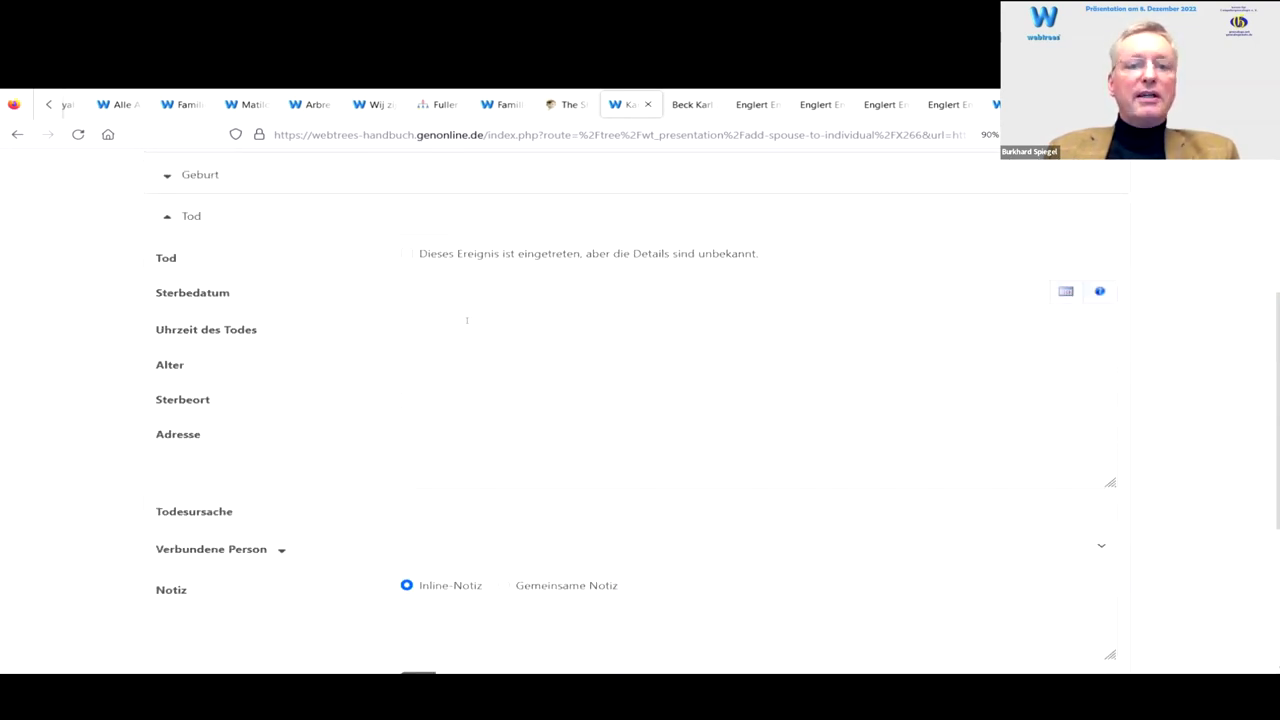
left_click(436, 288)
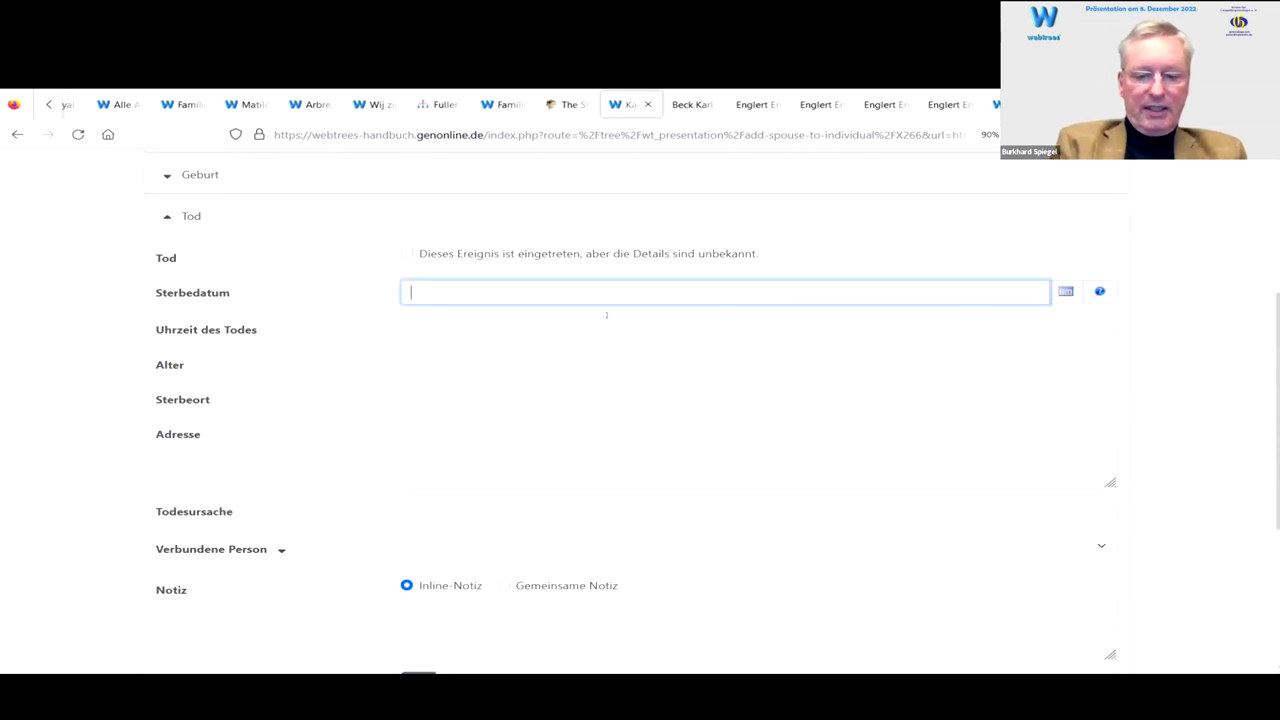
type("30.")
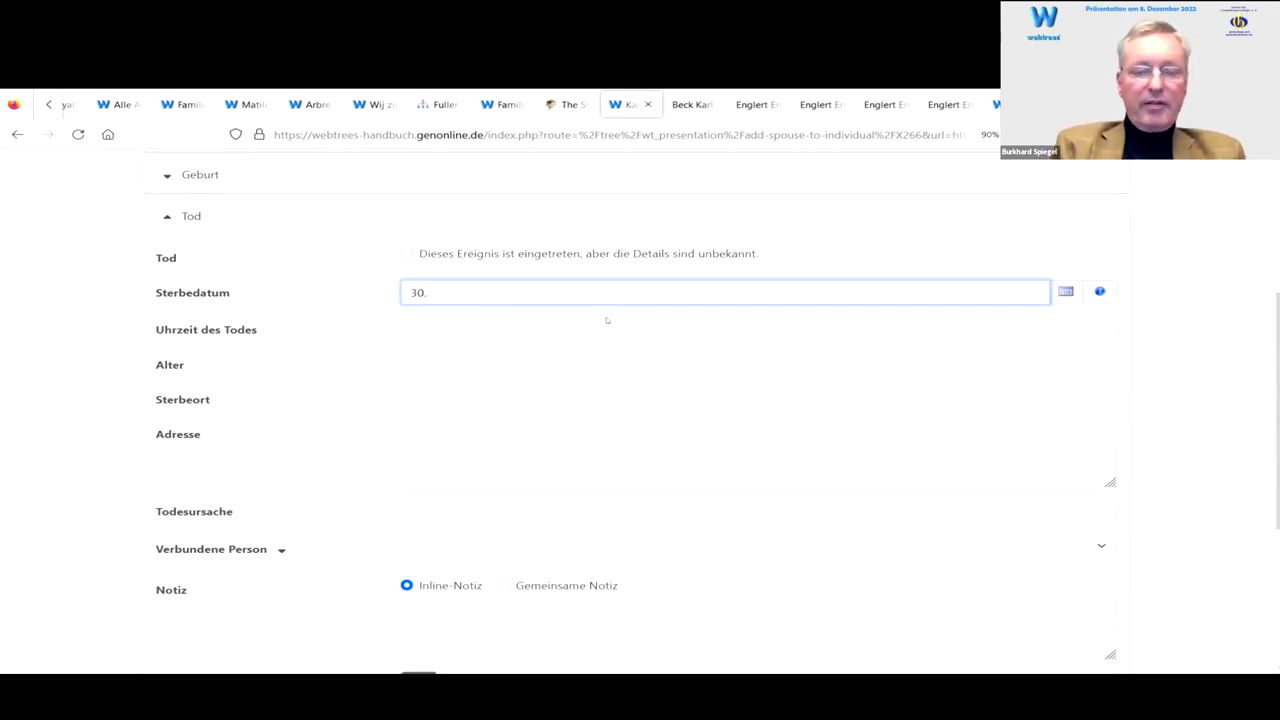
type("3.1981")
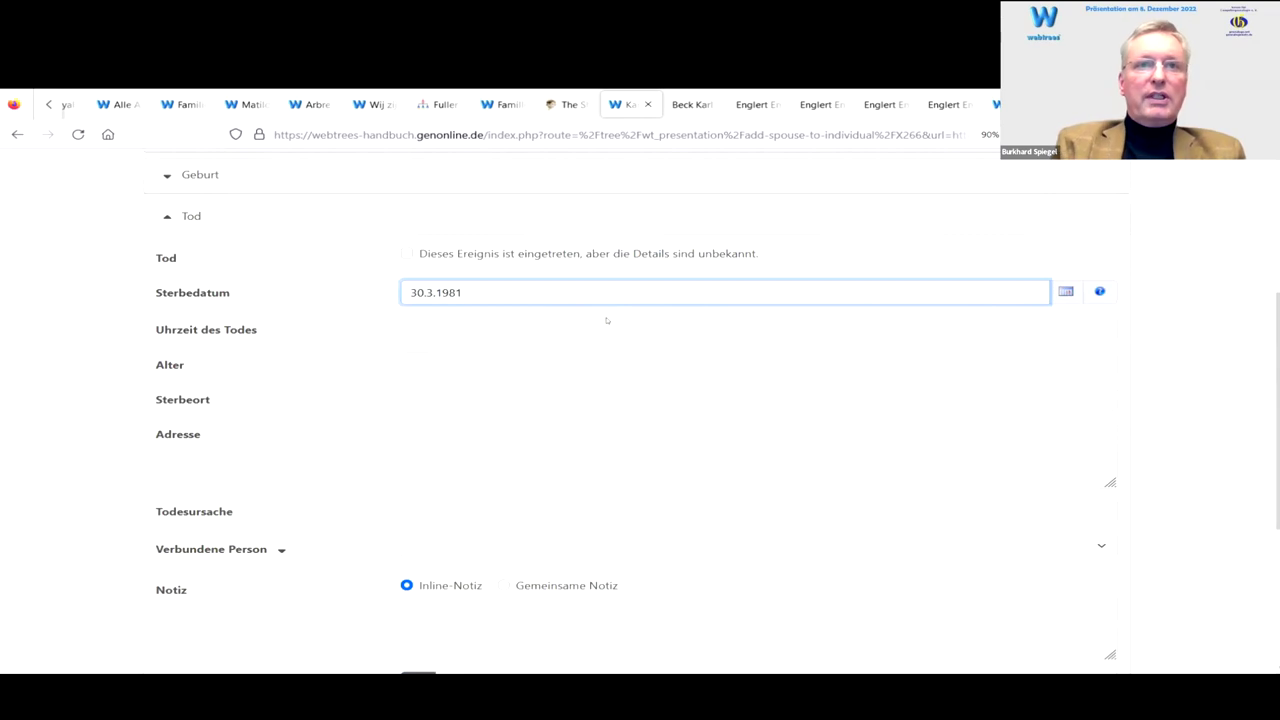
key("Tab")
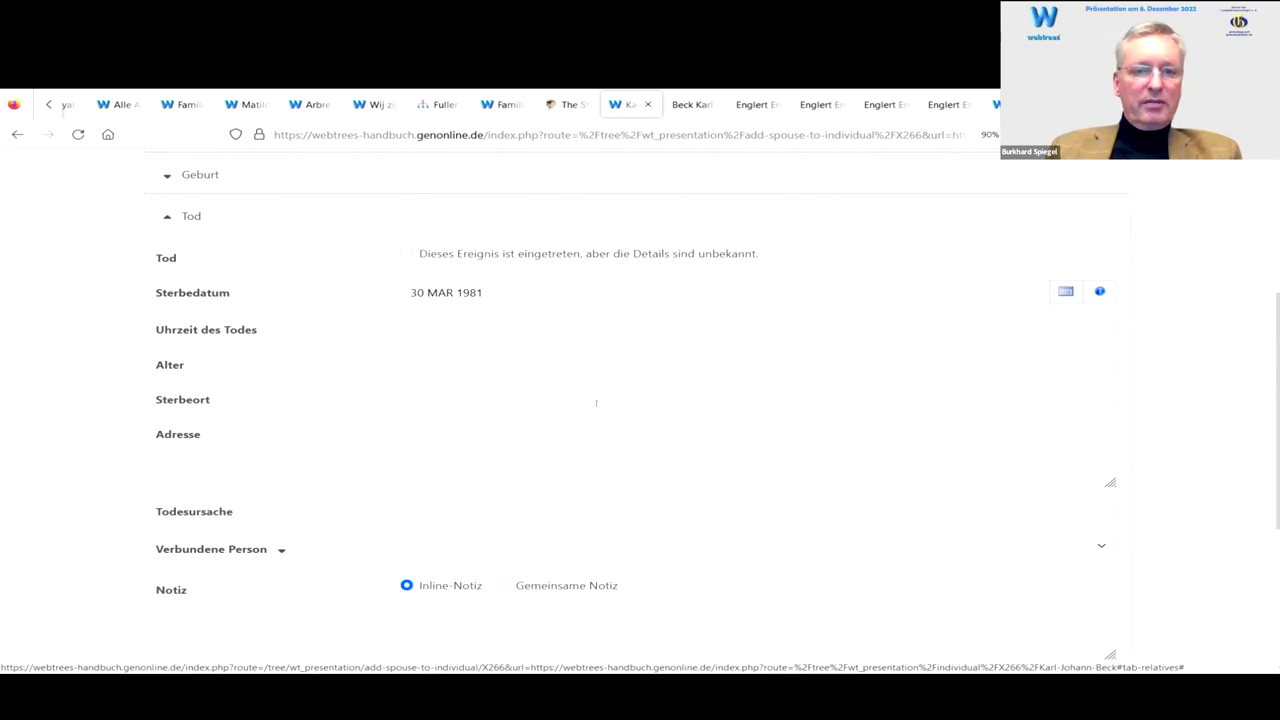
left_click(459, 434)
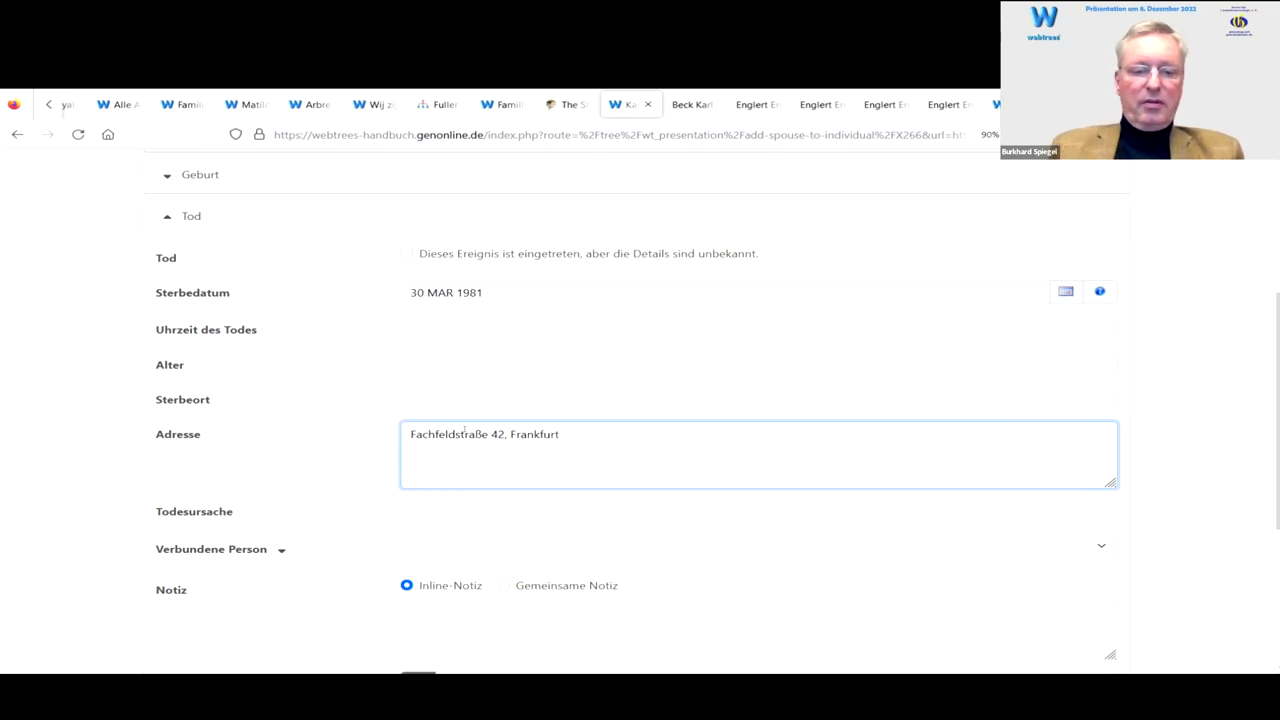
left_click(413, 511)
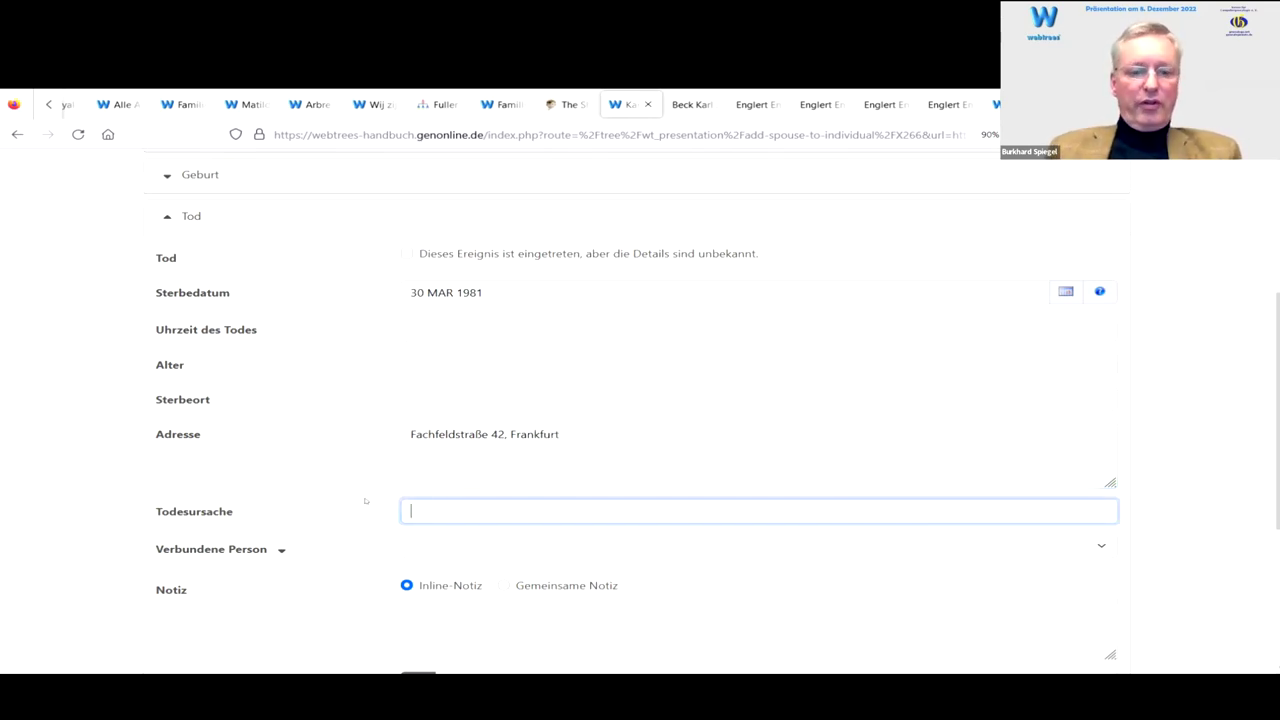
scroll(344, 478, "down", 3)
scroll(294, 465, "down", 3)
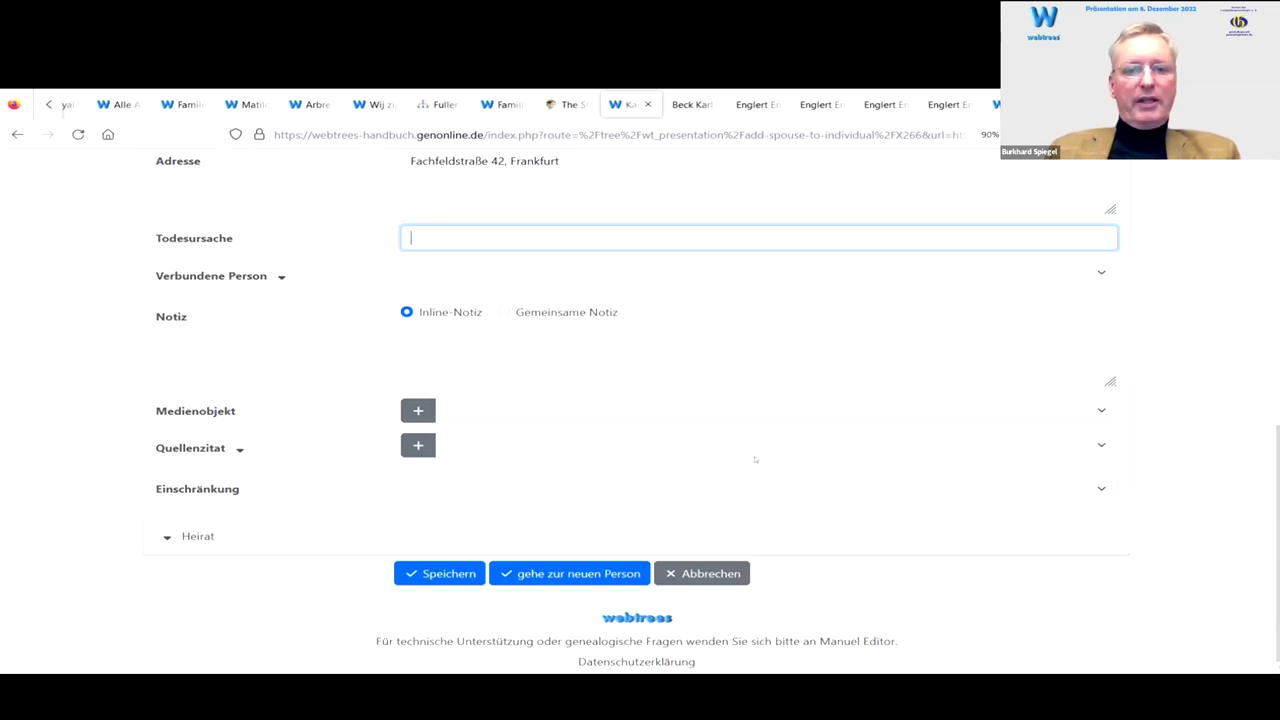
scroll(605, 560, "up", 5)
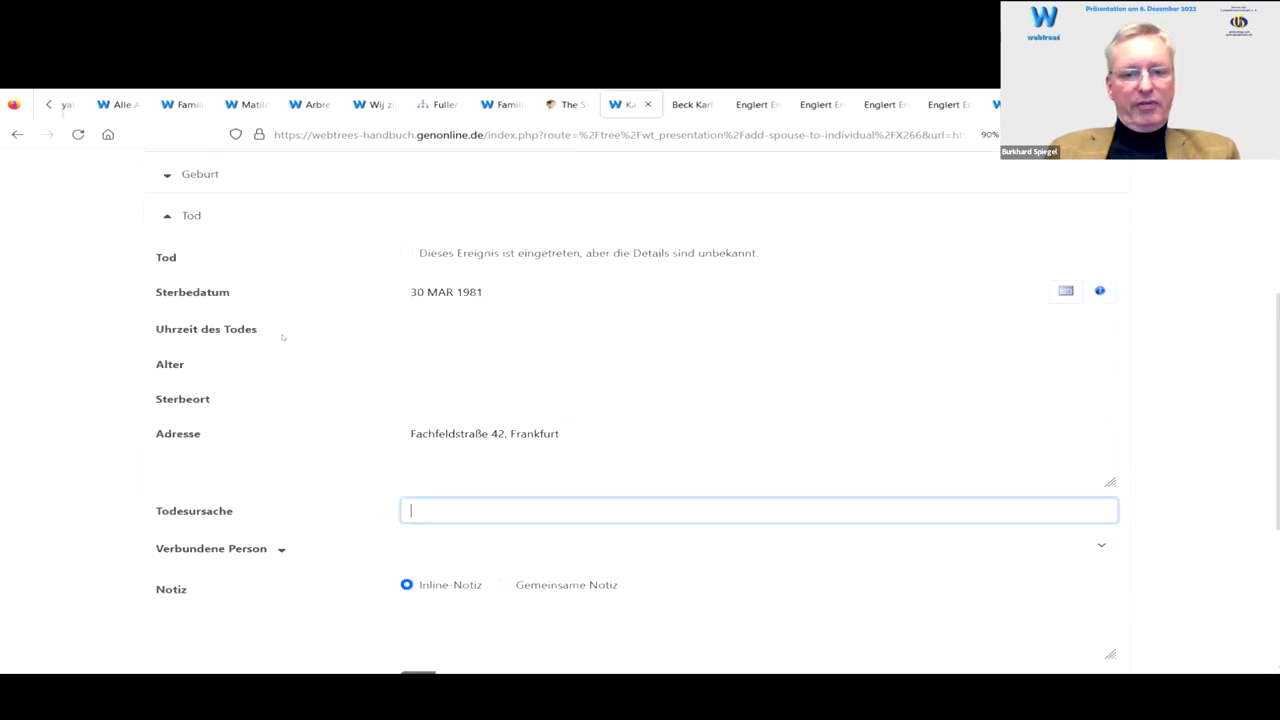
Step: Set the place of death to Frankfurt, Hessen, Deutschland
left_click(456, 398)
type("fra")
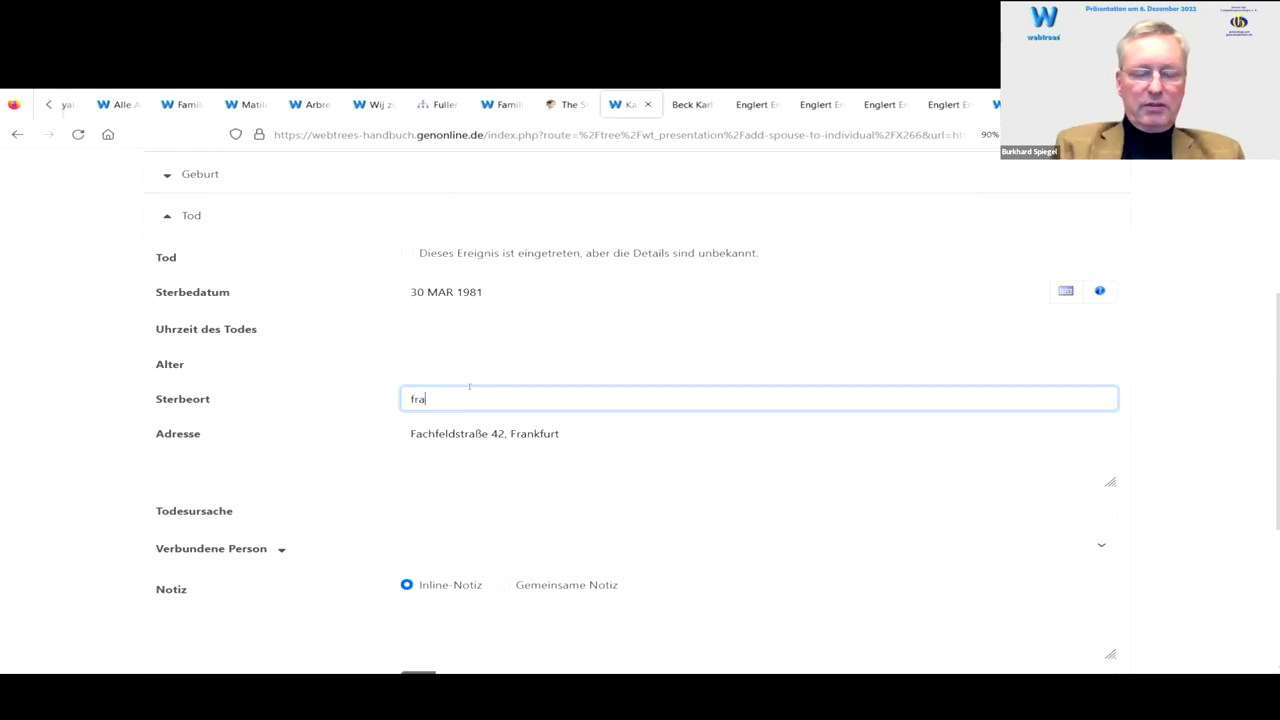
key("Down")
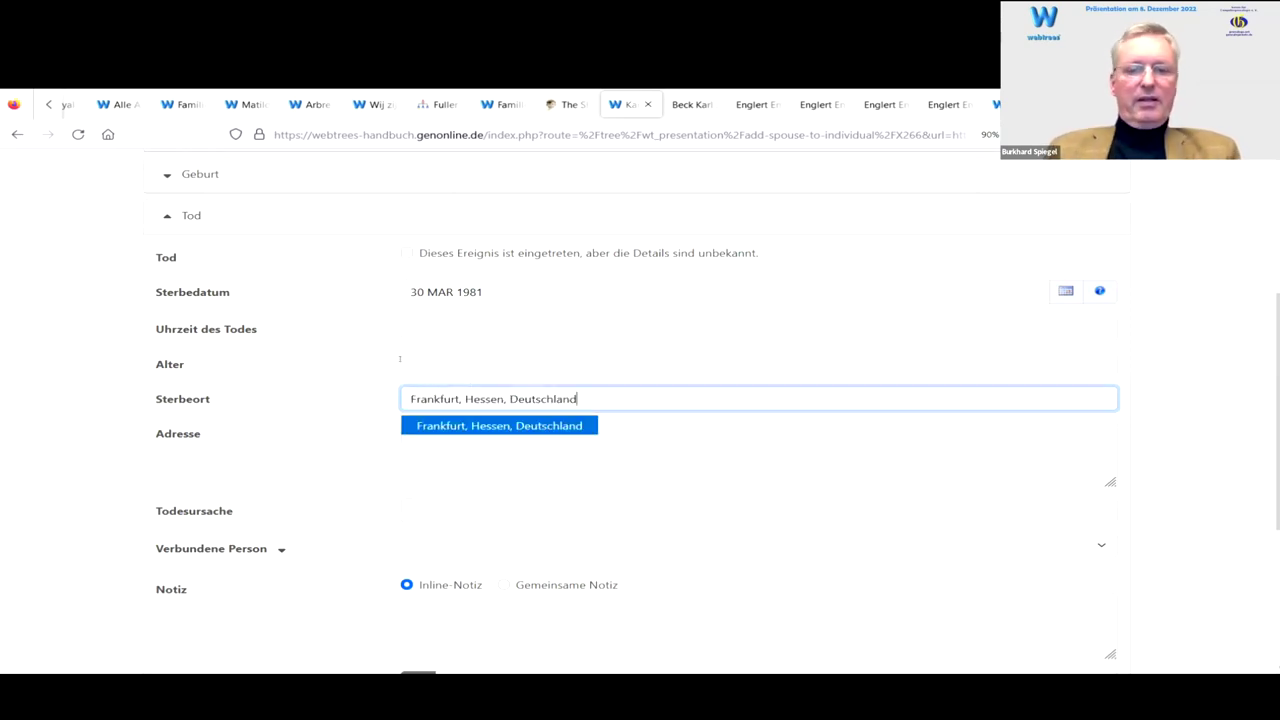
key("Return")
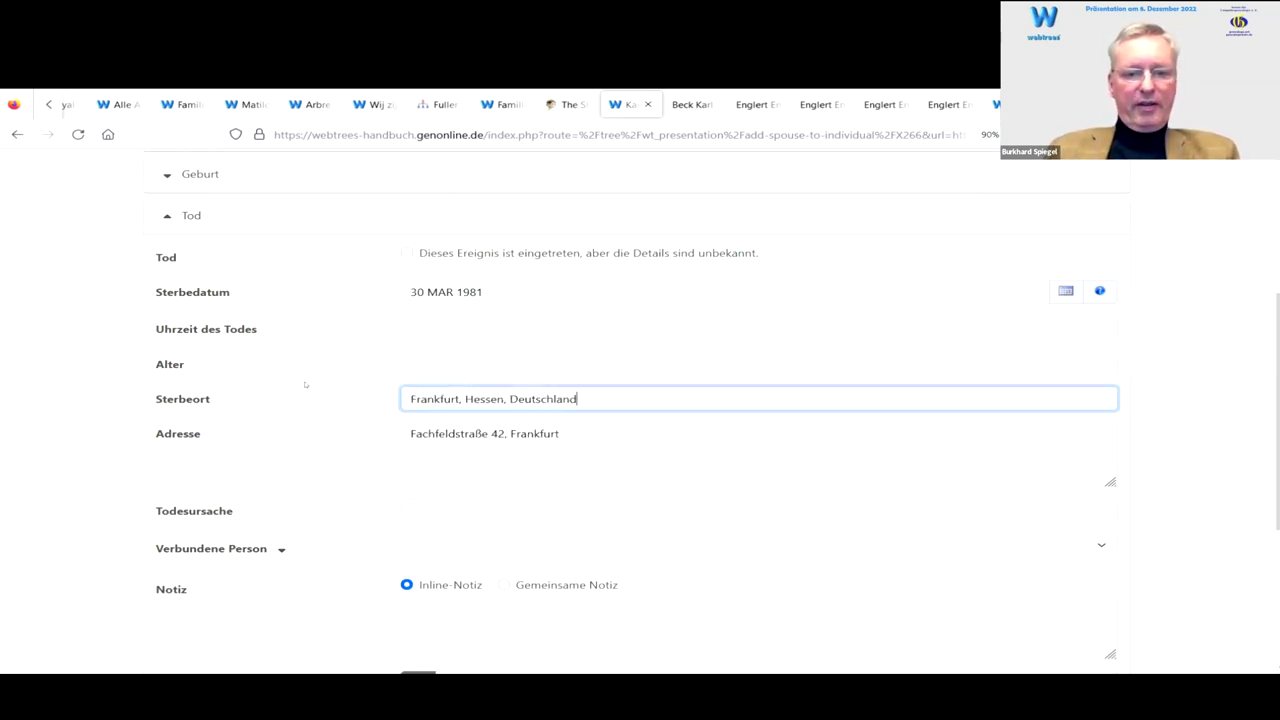
scroll(305, 384, "down", 3)
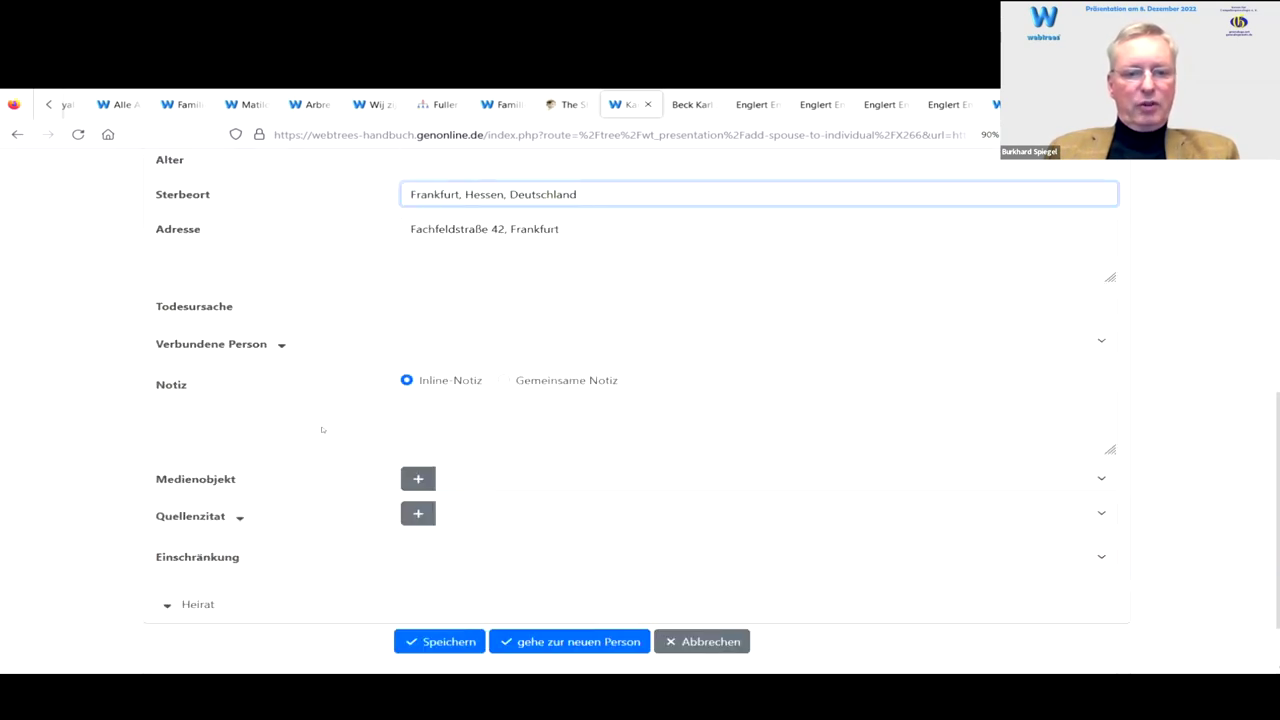
scroll(322, 430, "down", 1)
scroll(185, 295, "up", 5)
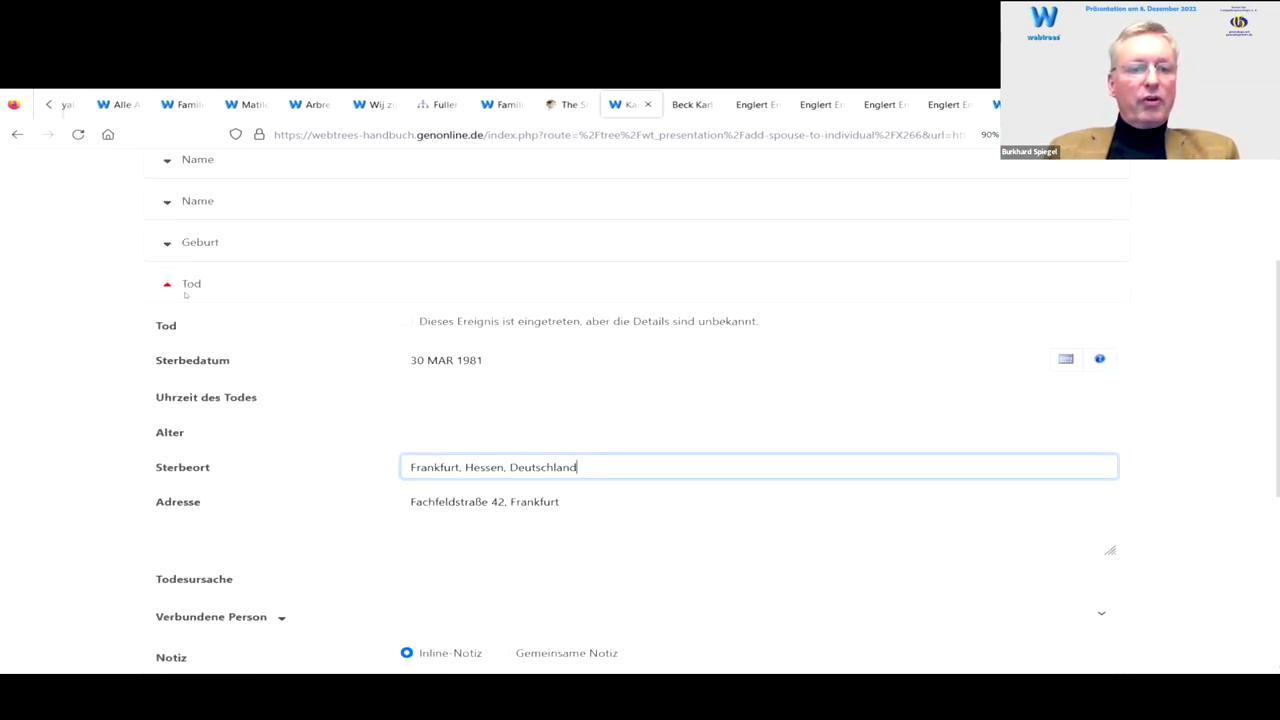
Step: Record the marriage as a Standesamtliche Heirat dated 19 FEB 1919
left_click(185, 288)
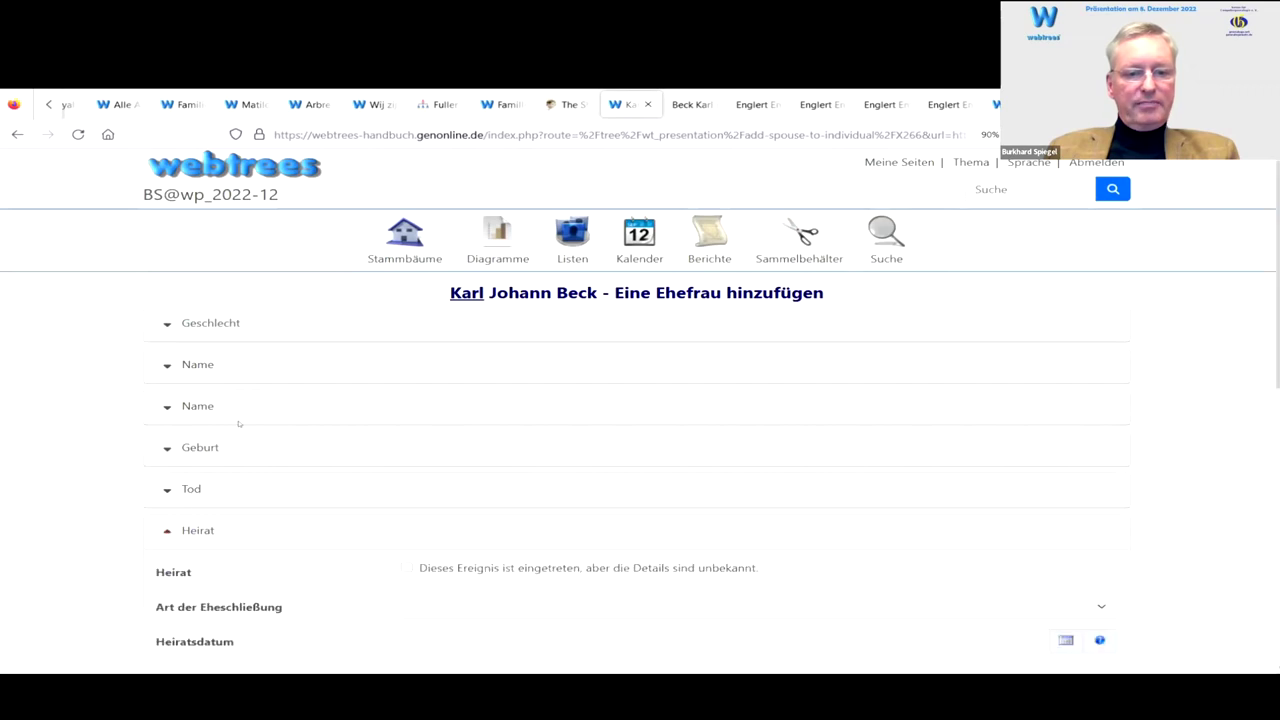
scroll(238, 424, "down", 5)
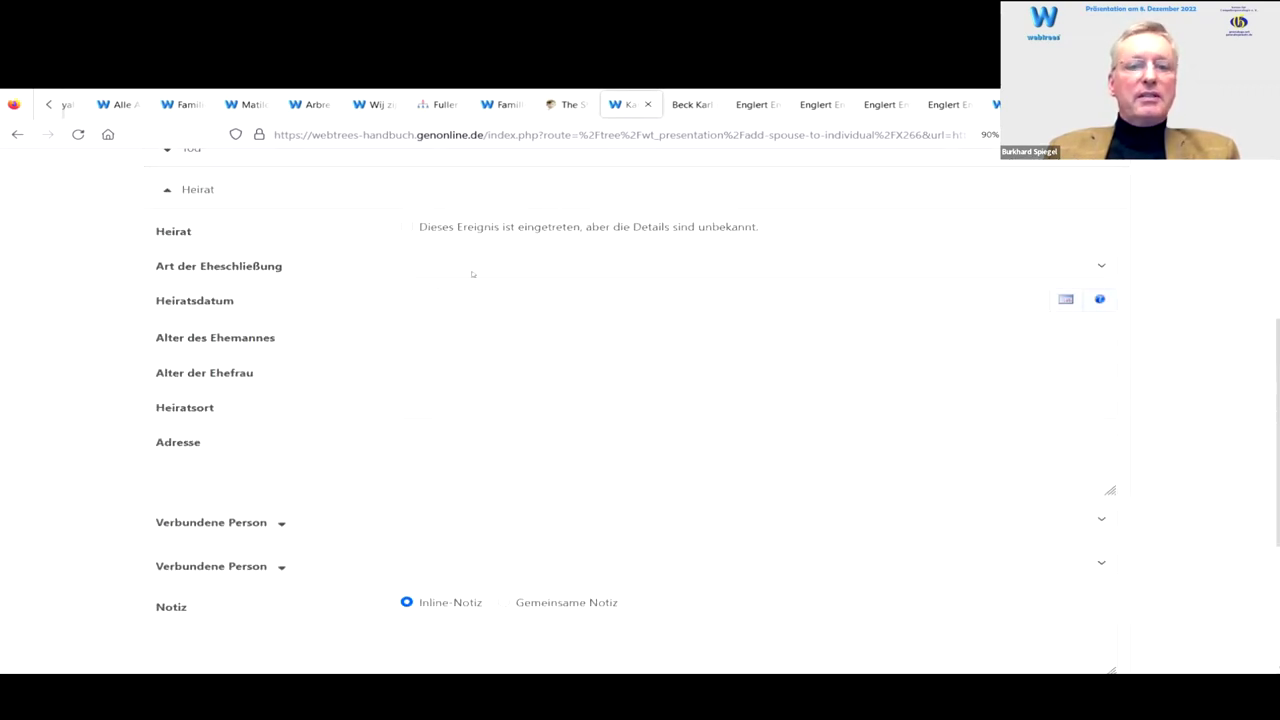
left_click(455, 259)
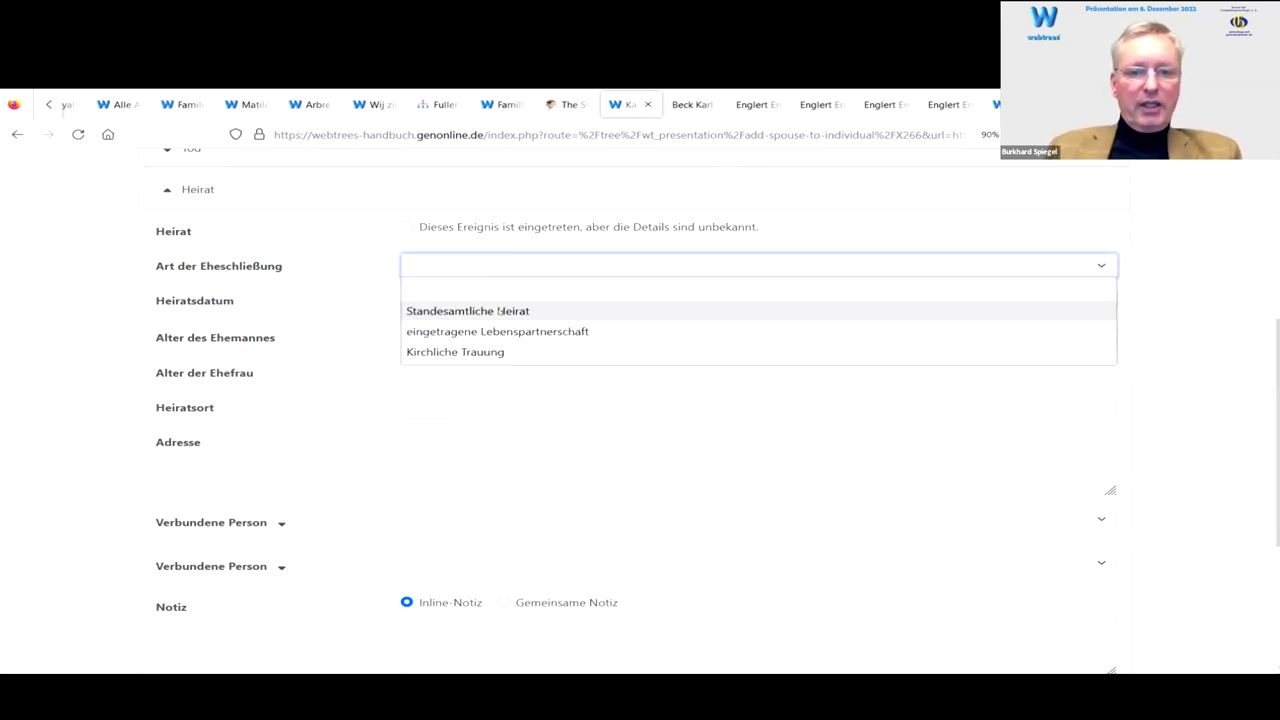
left_click(500, 312)
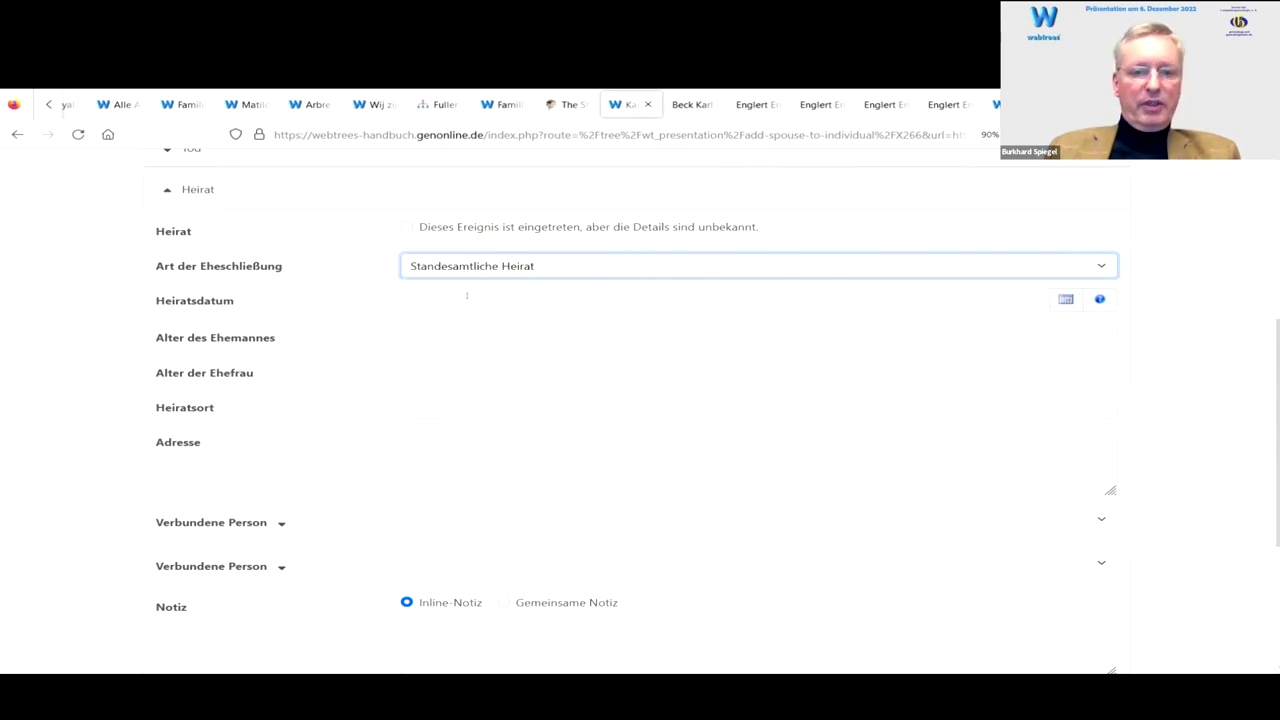
left_click(513, 300)
type("19.2.1919")
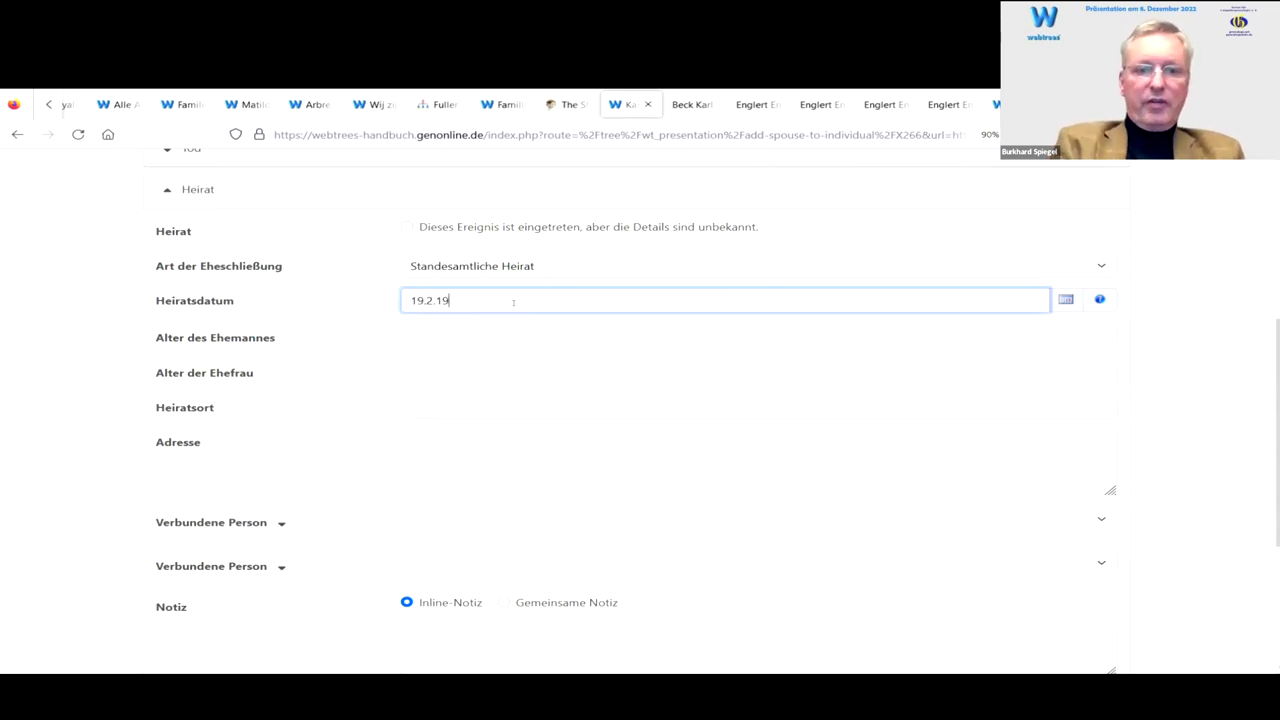
left_click(443, 321)
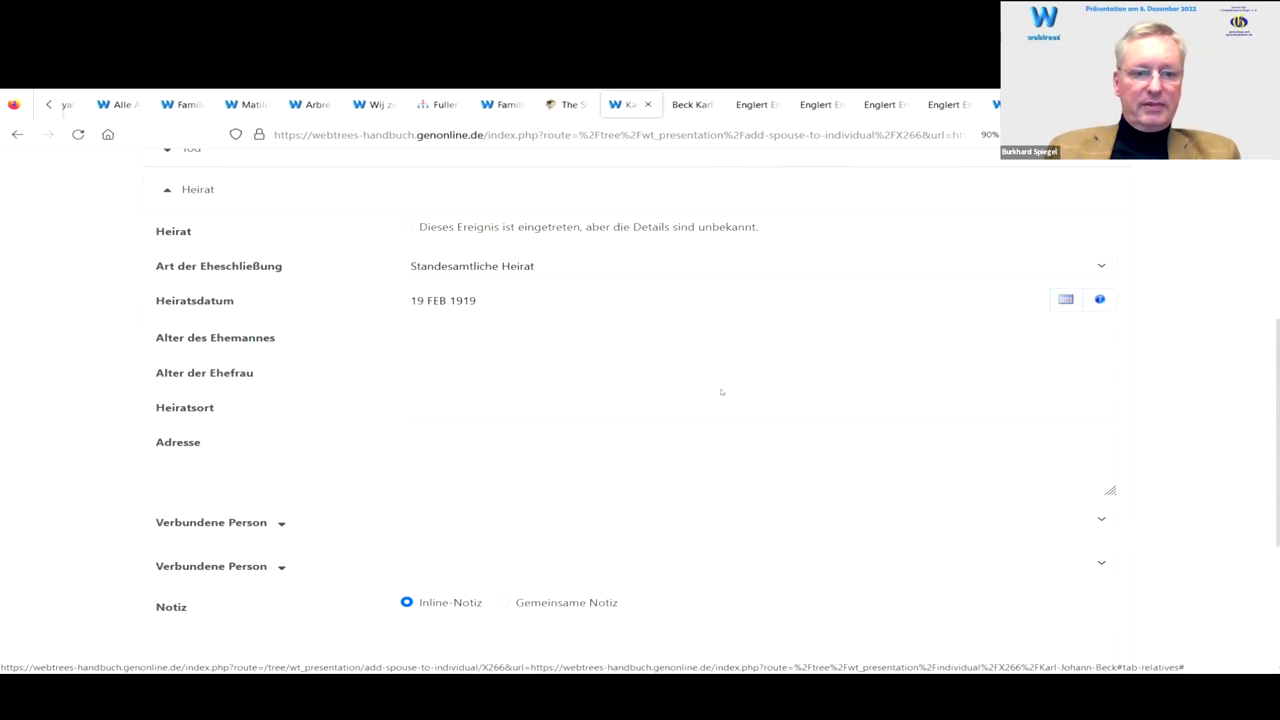
Step: Set the marriage place to Frankfurt, Hessen, Deutschland
scroll(589, 395, "down", 3)
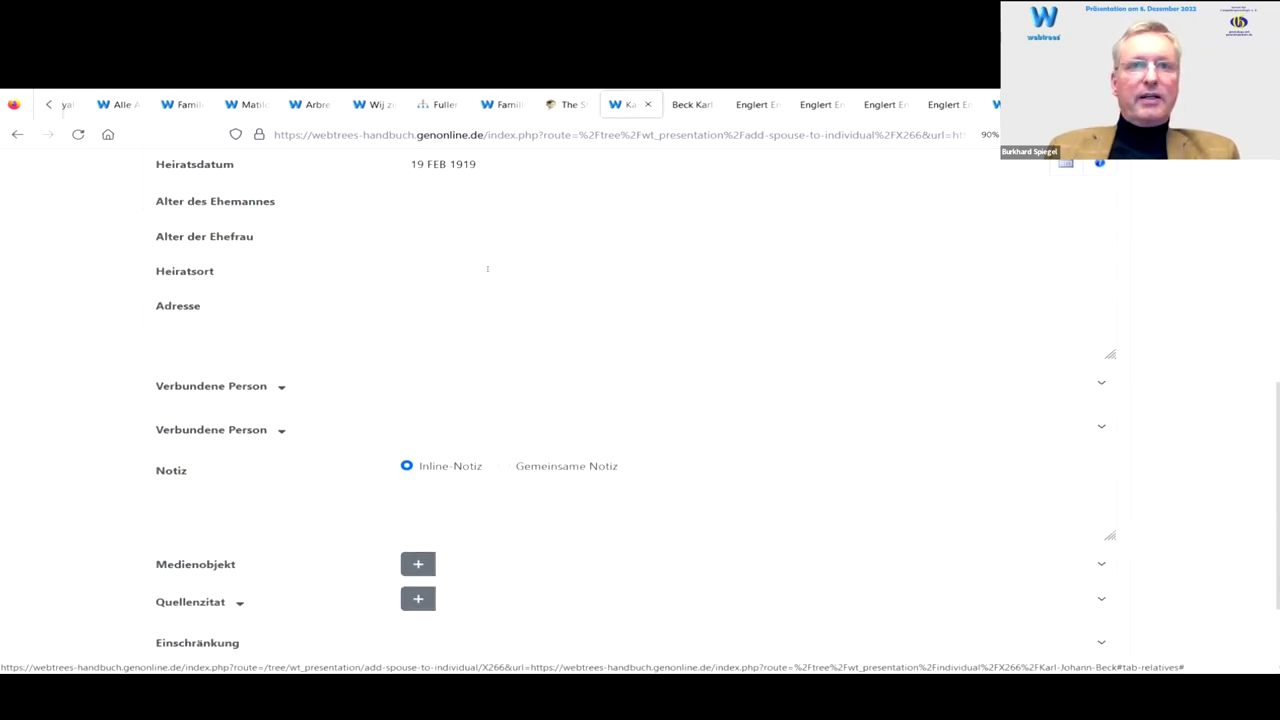
left_click(487, 269)
type("frankfurt, Hessen, Deutschland")
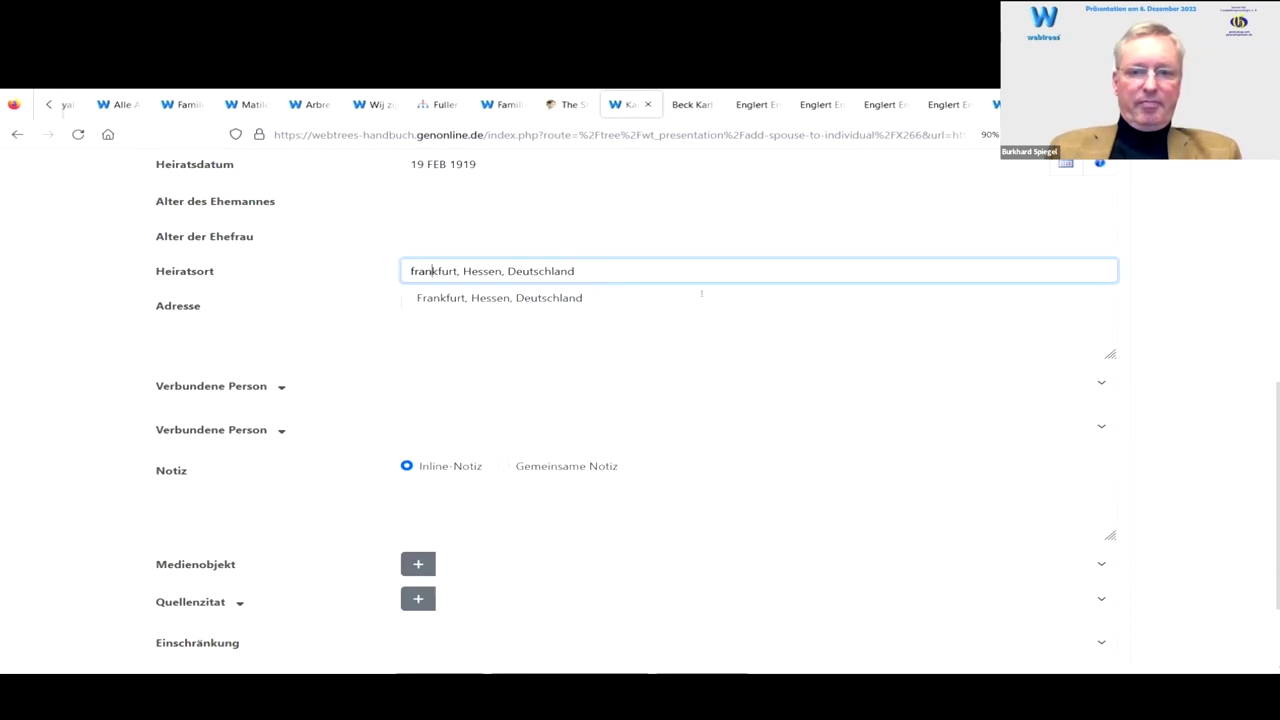
left_click(702, 293)
left_click(530, 270)
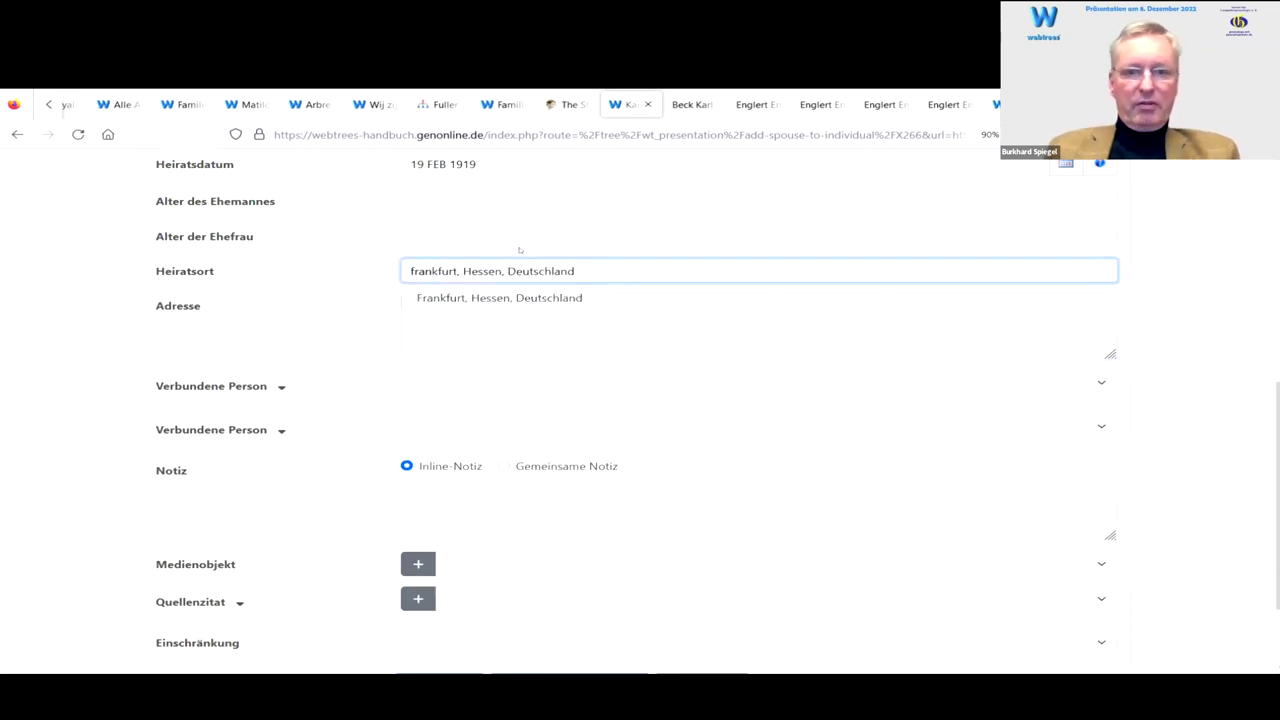
left_click(548, 298)
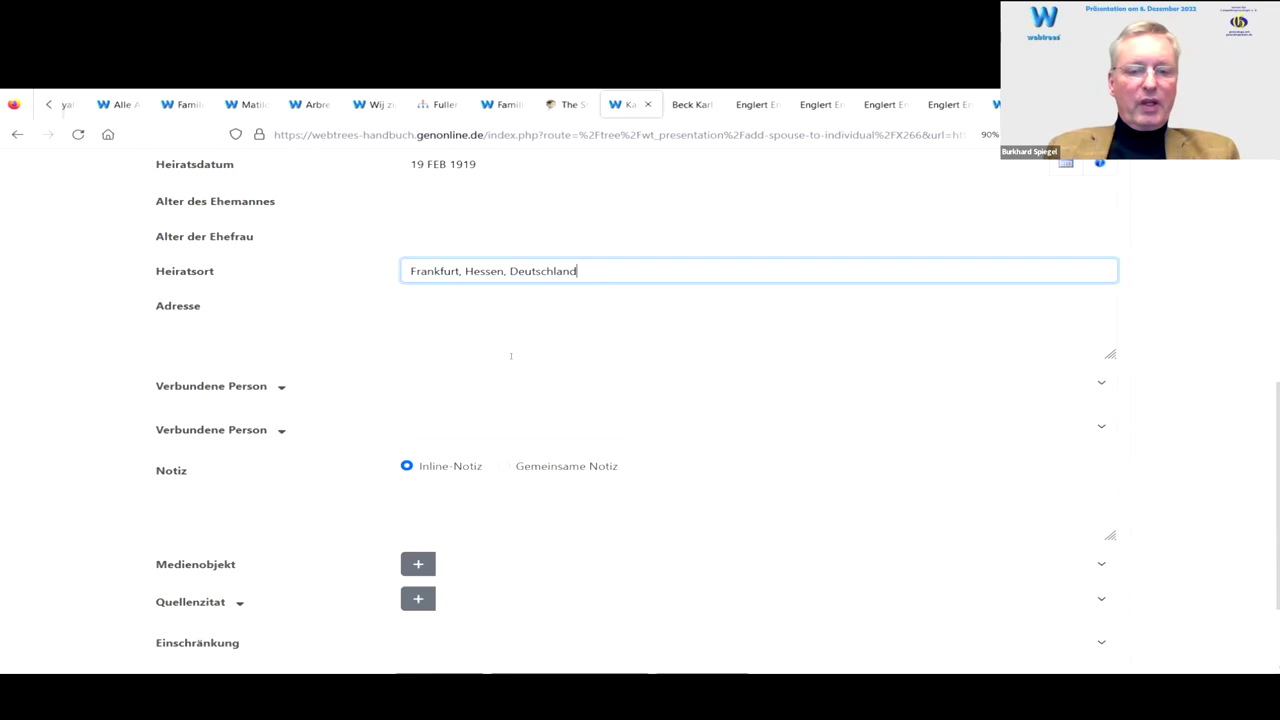
scroll(511, 355, "down", 2)
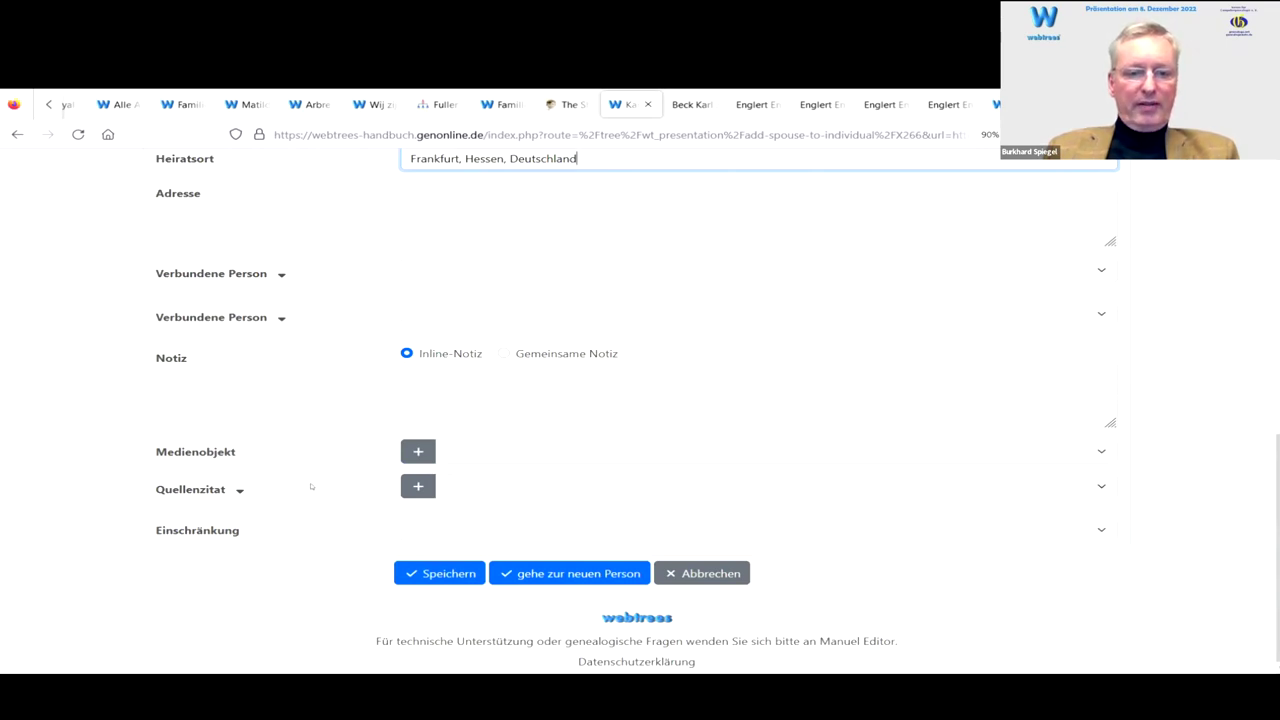
left_click(239, 490)
scroll(294, 423, "down", 4)
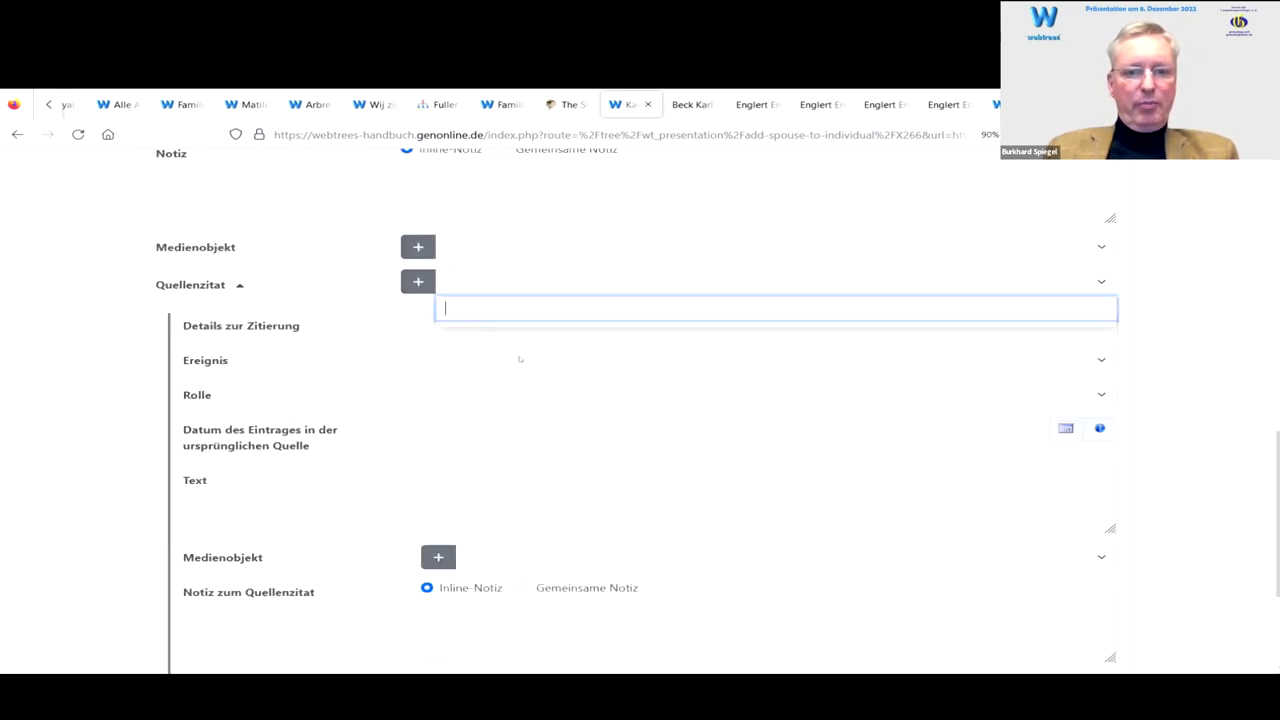
type("stamm")
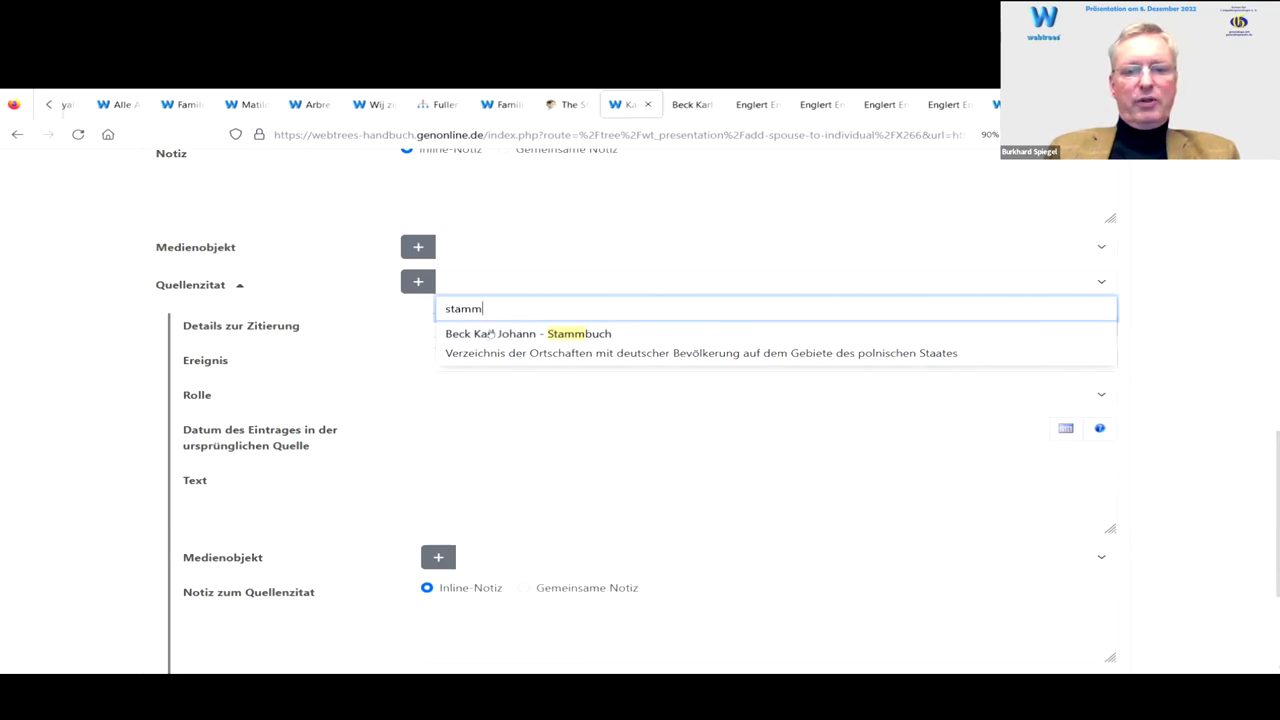
left_click(490, 333)
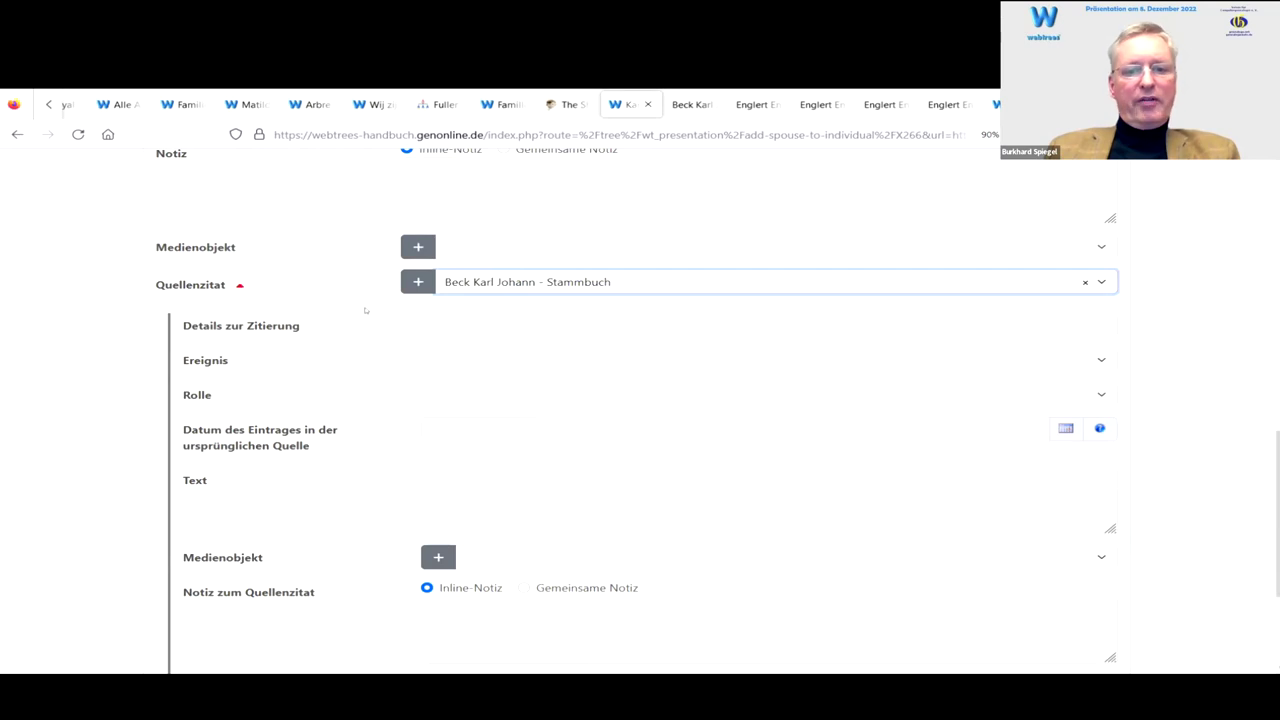
scroll(303, 302, "down", 1)
scroll(262, 273, "up", 1)
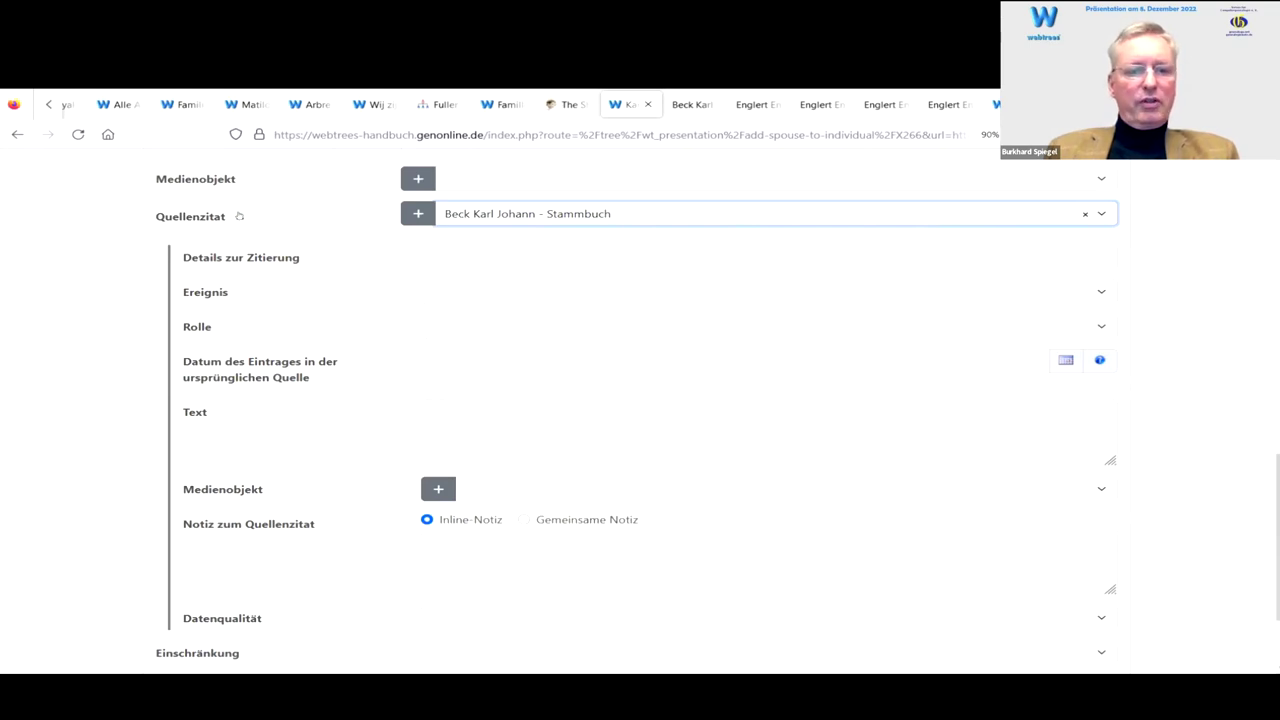
left_click(239, 216)
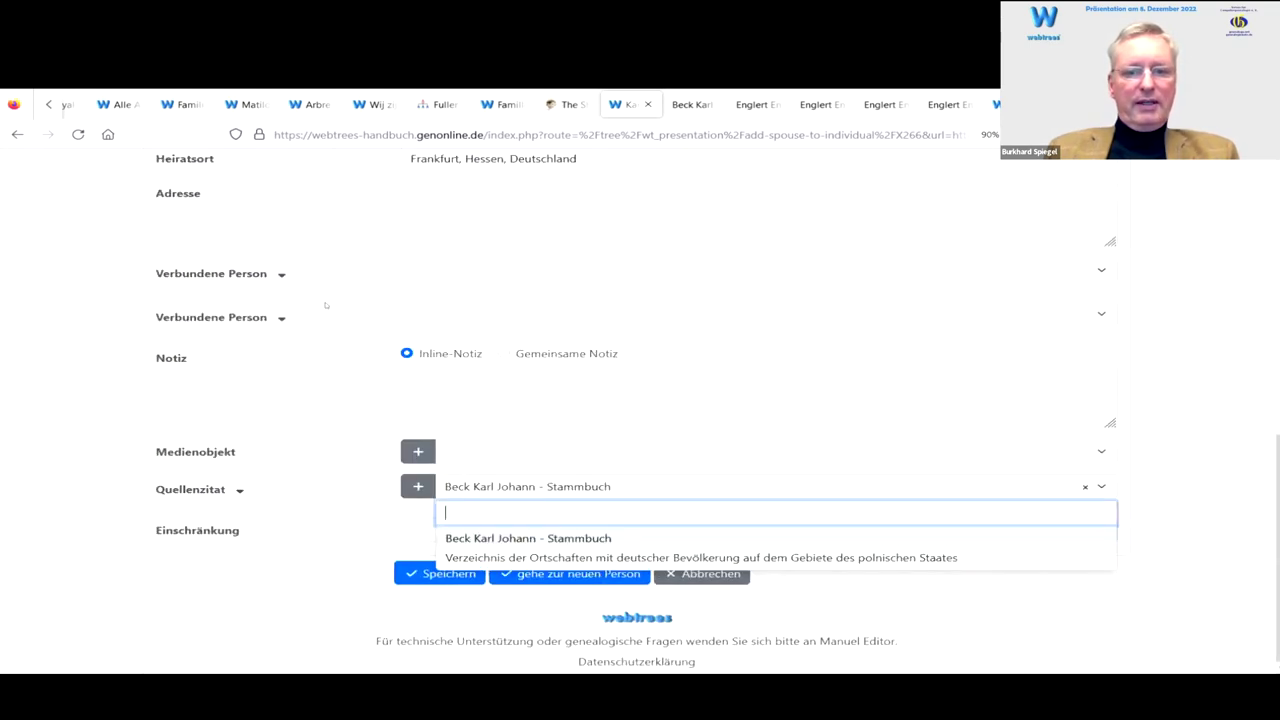
left_click(357, 391)
scroll(258, 409, "up", 3)
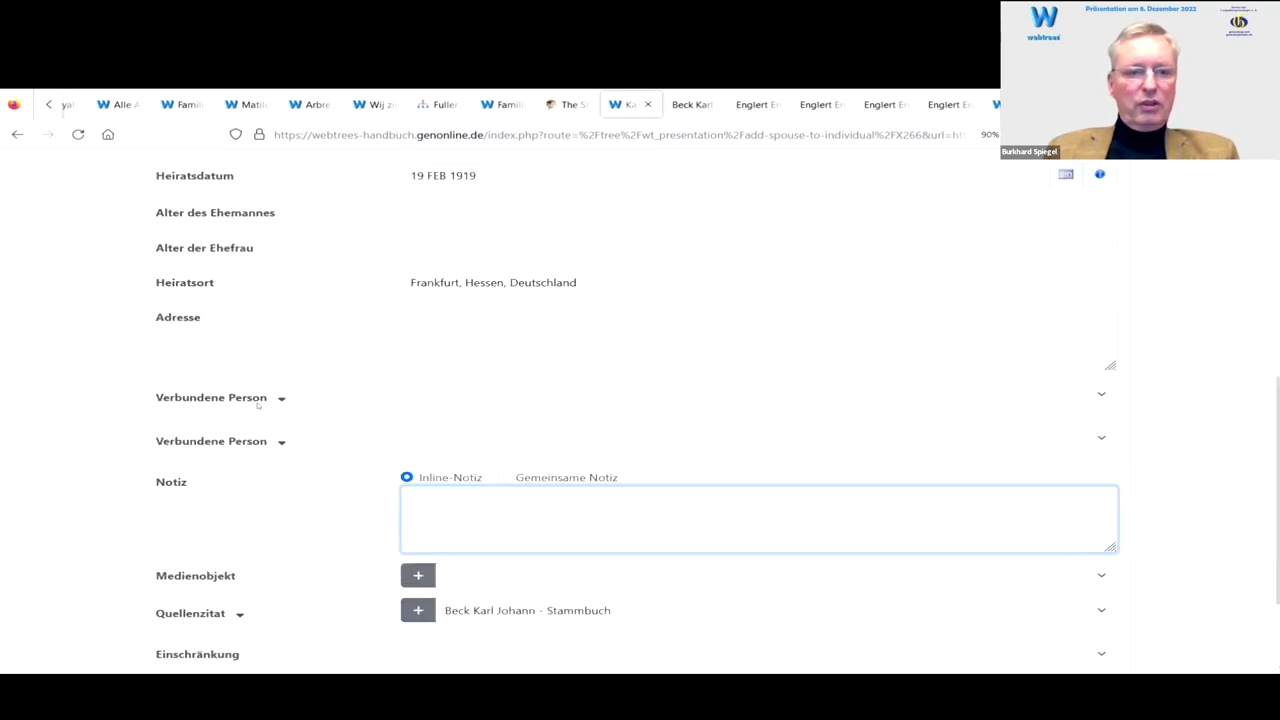
scroll(259, 405, "up", 3)
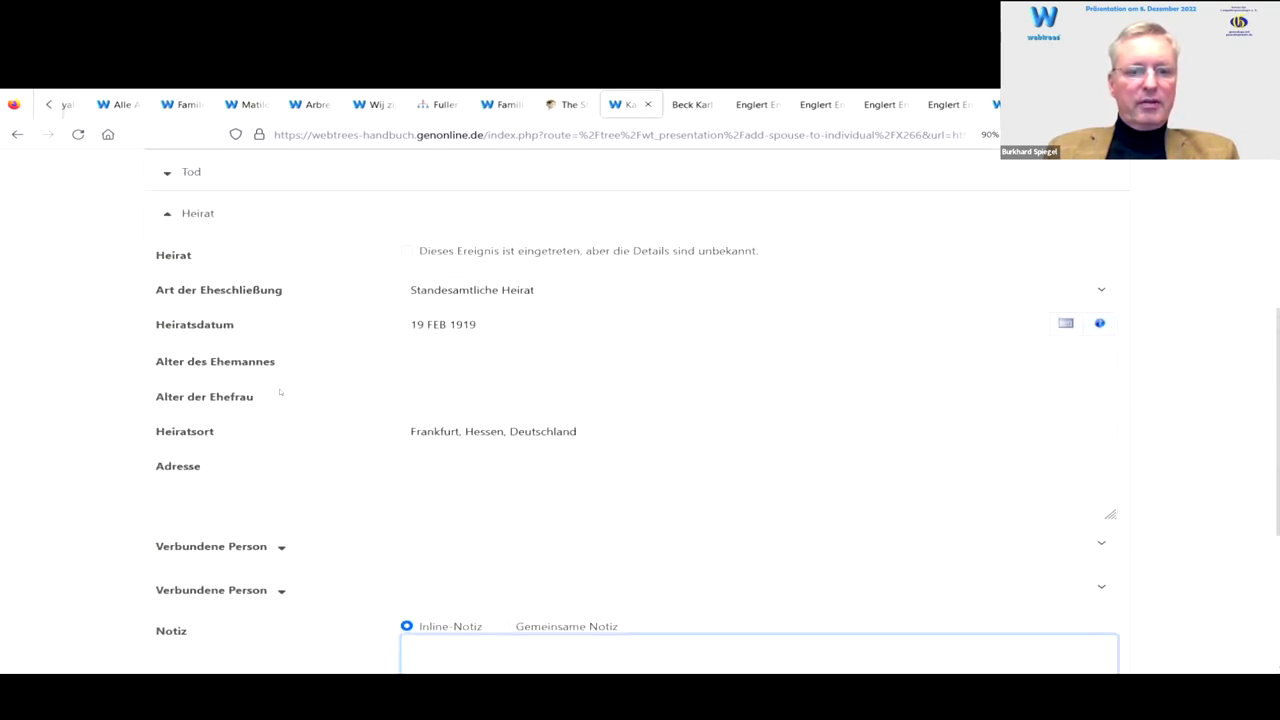
scroll(280, 392, "down", 6)
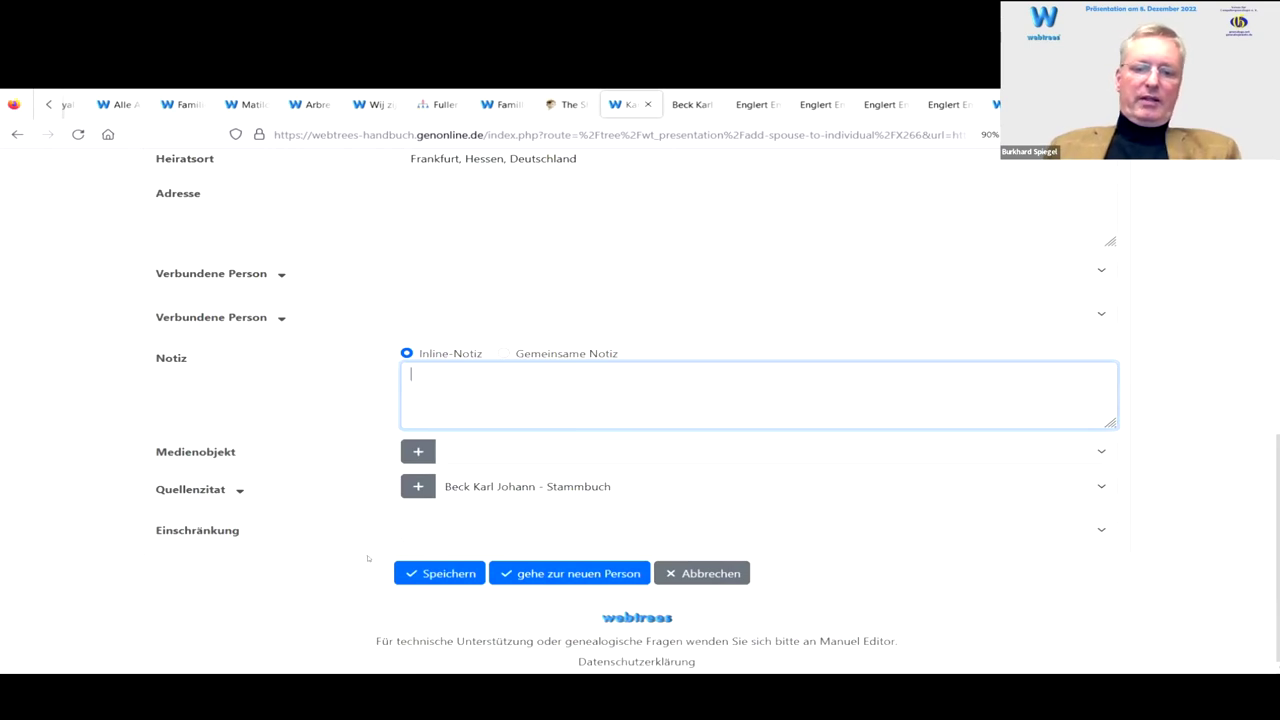
left_click(450, 576)
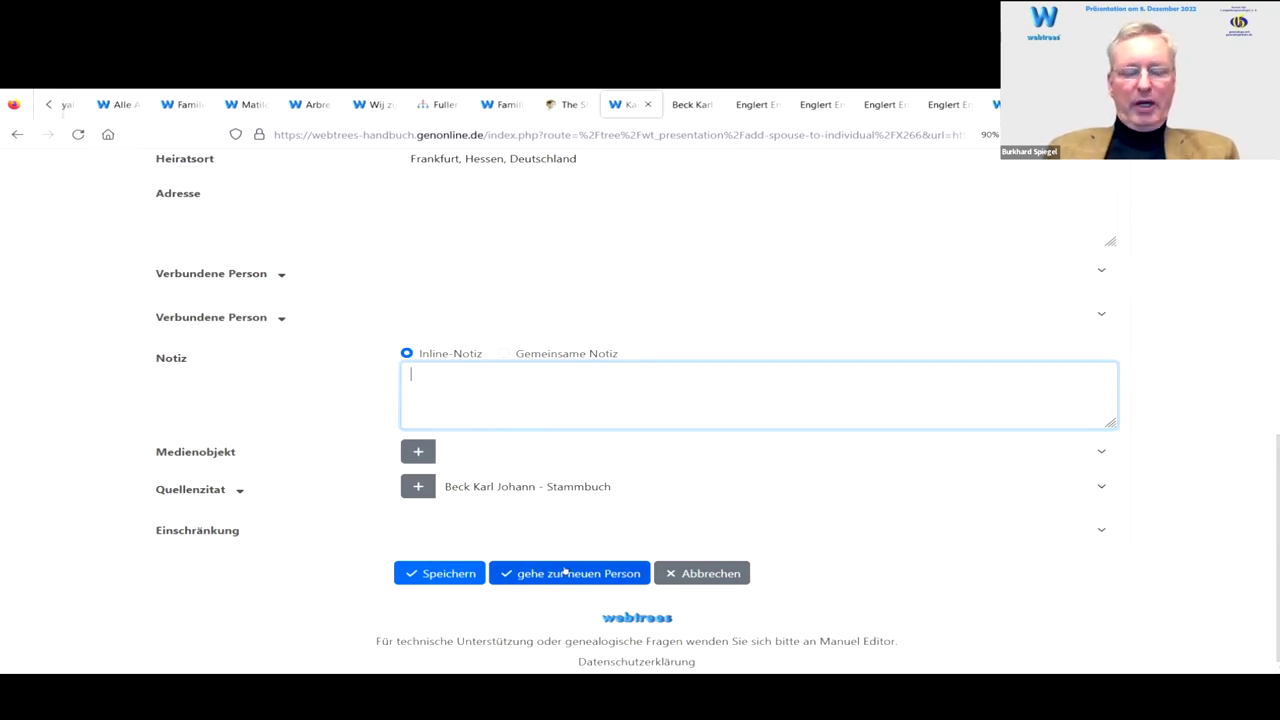
Step: Save the new wife, then review her birth and Beck married names and her 1919 Frankfurt marriage
left_click(565, 572)
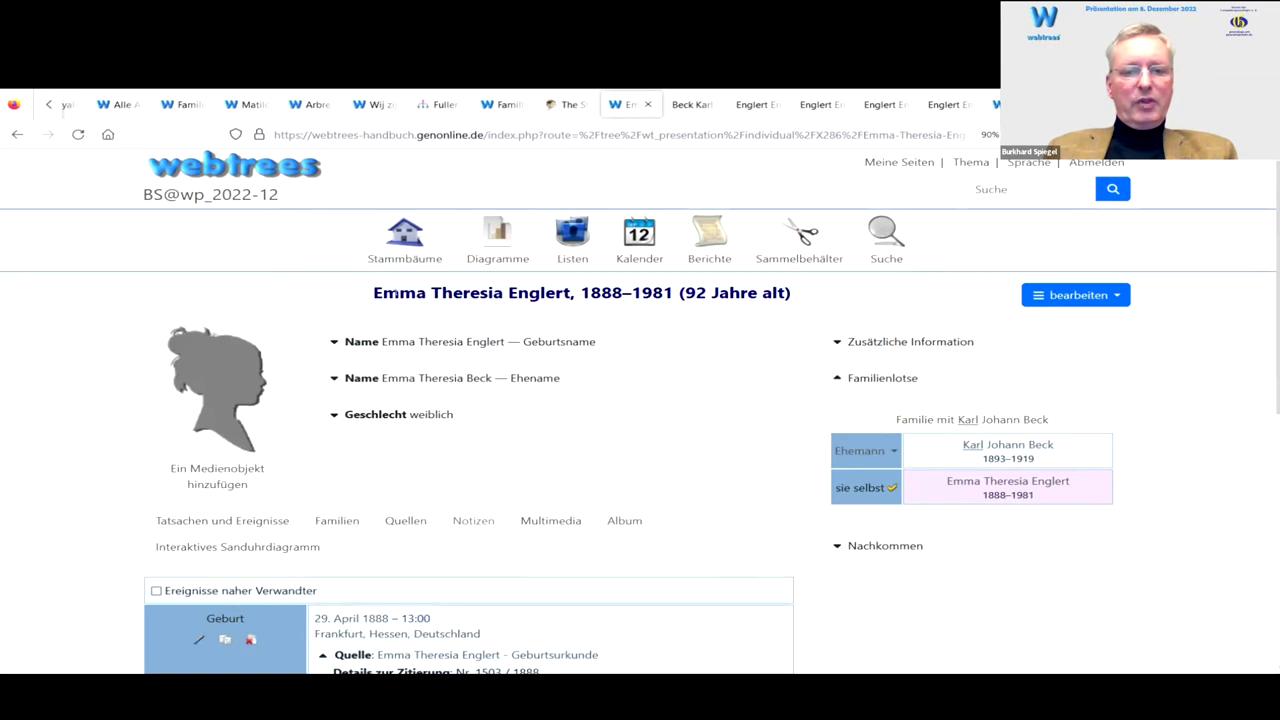
scroll(377, 300, "down", 3)
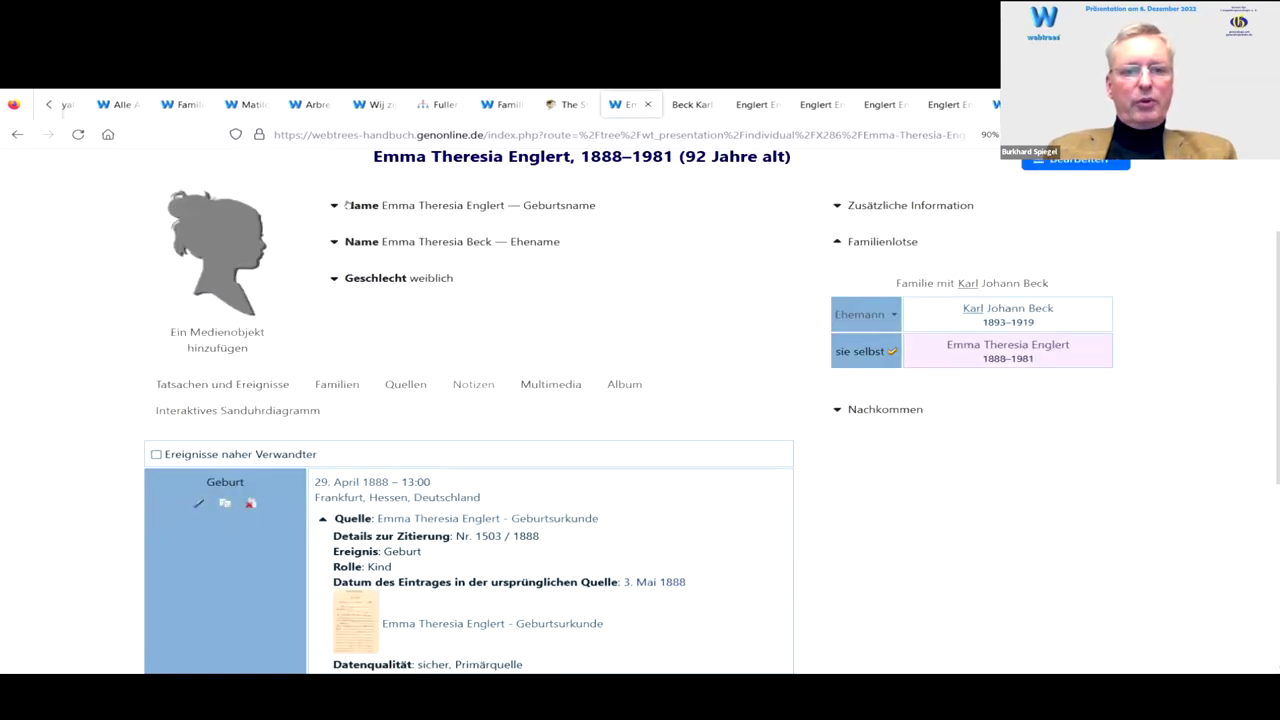
left_click(331, 205)
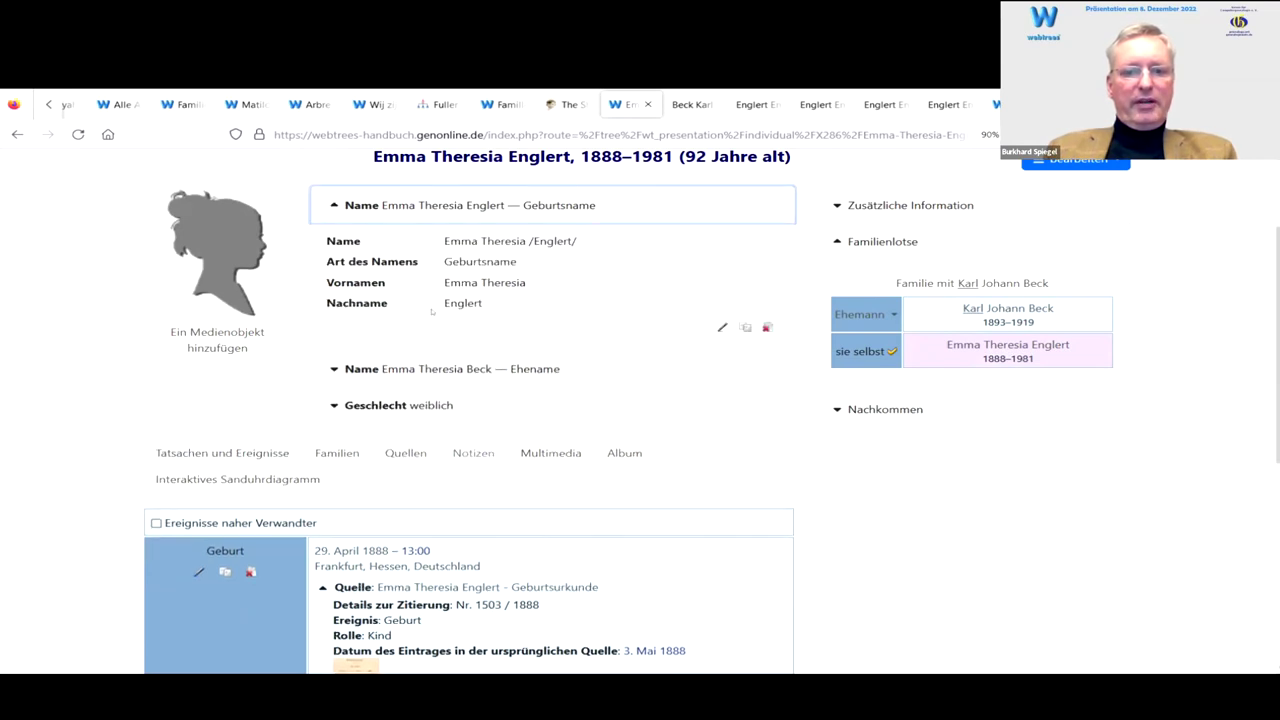
left_click(333, 205)
left_click(328, 242)
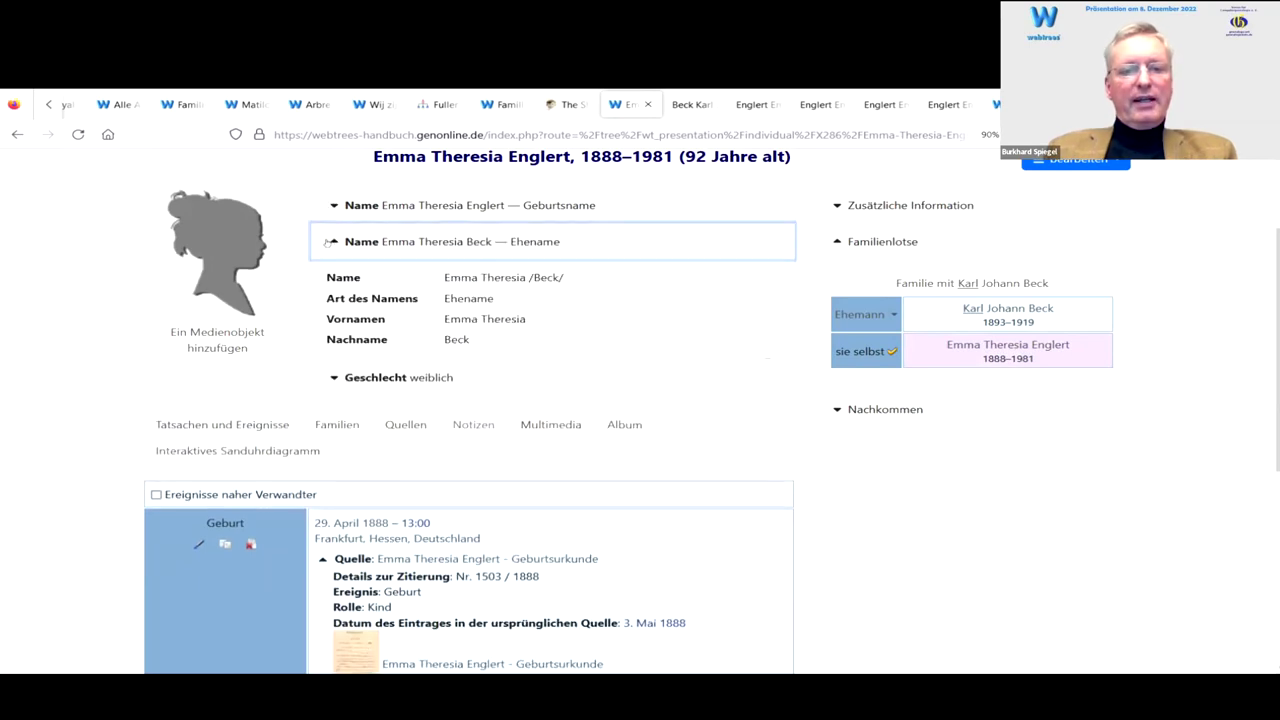
left_click(328, 242)
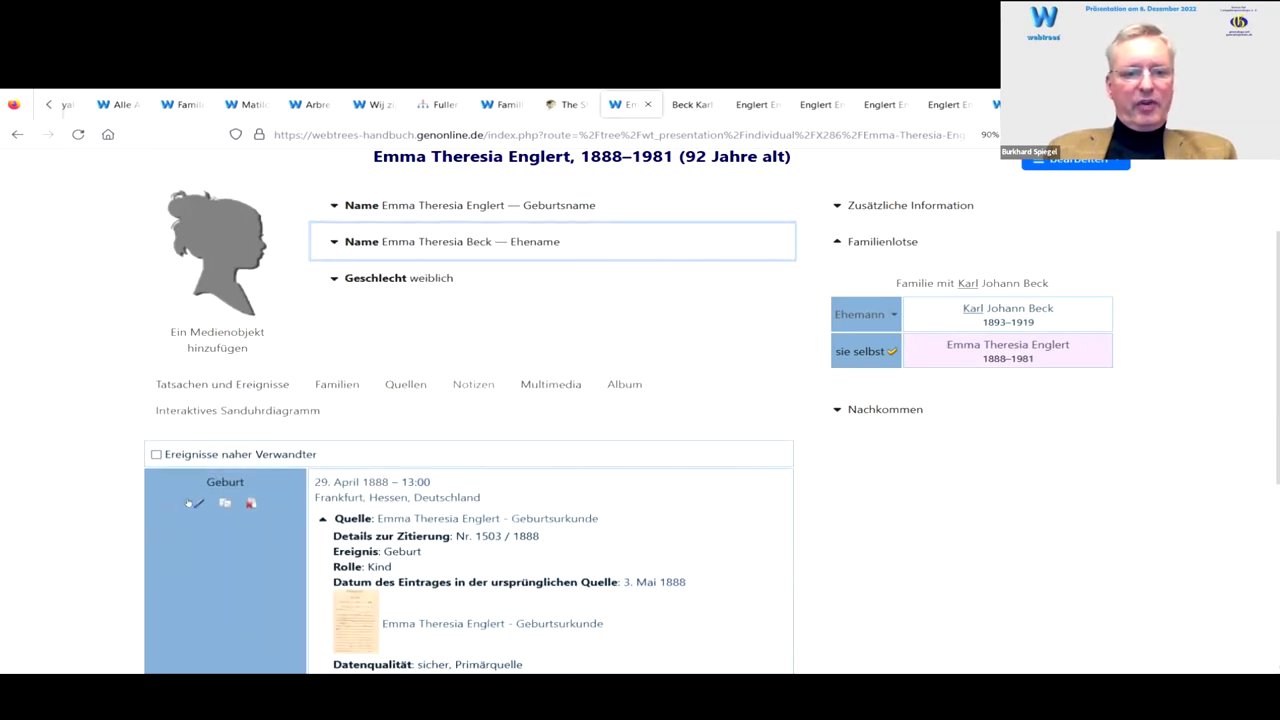
scroll(225, 447, "down", 2)
scroll(410, 455, "down", 1)
scroll(408, 450, "down", 1)
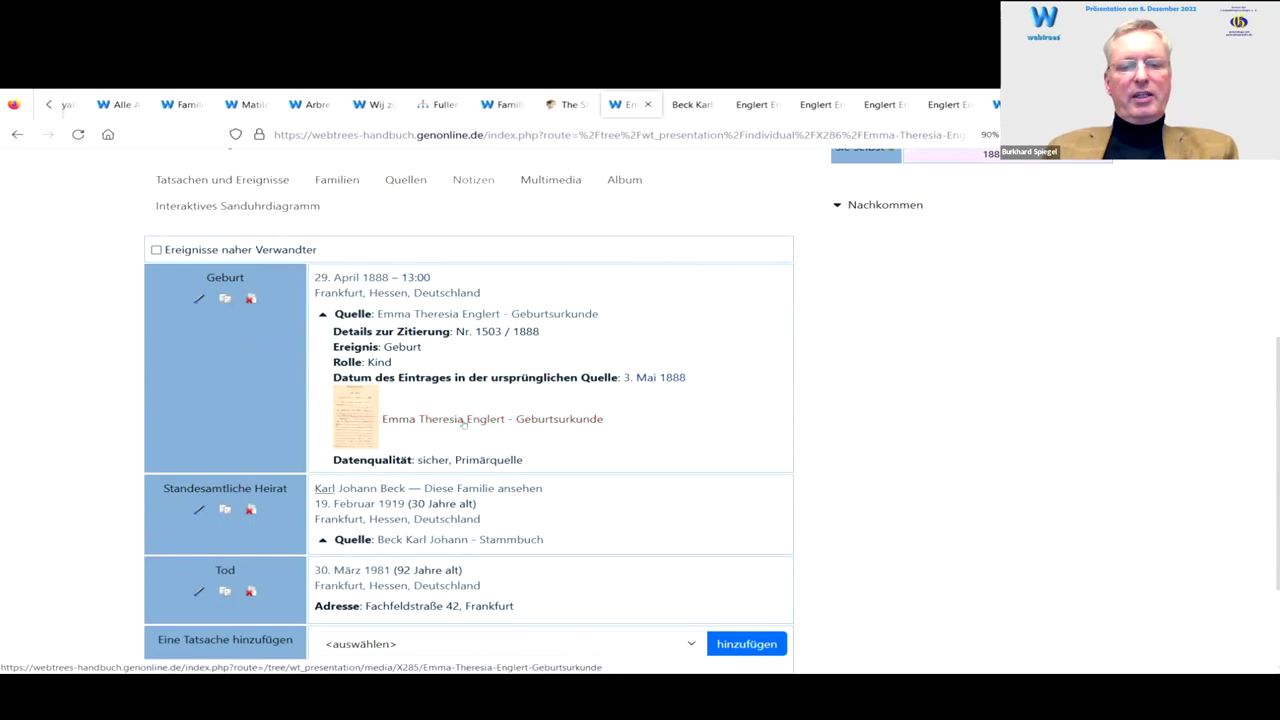
scroll(560, 390, "down", 2)
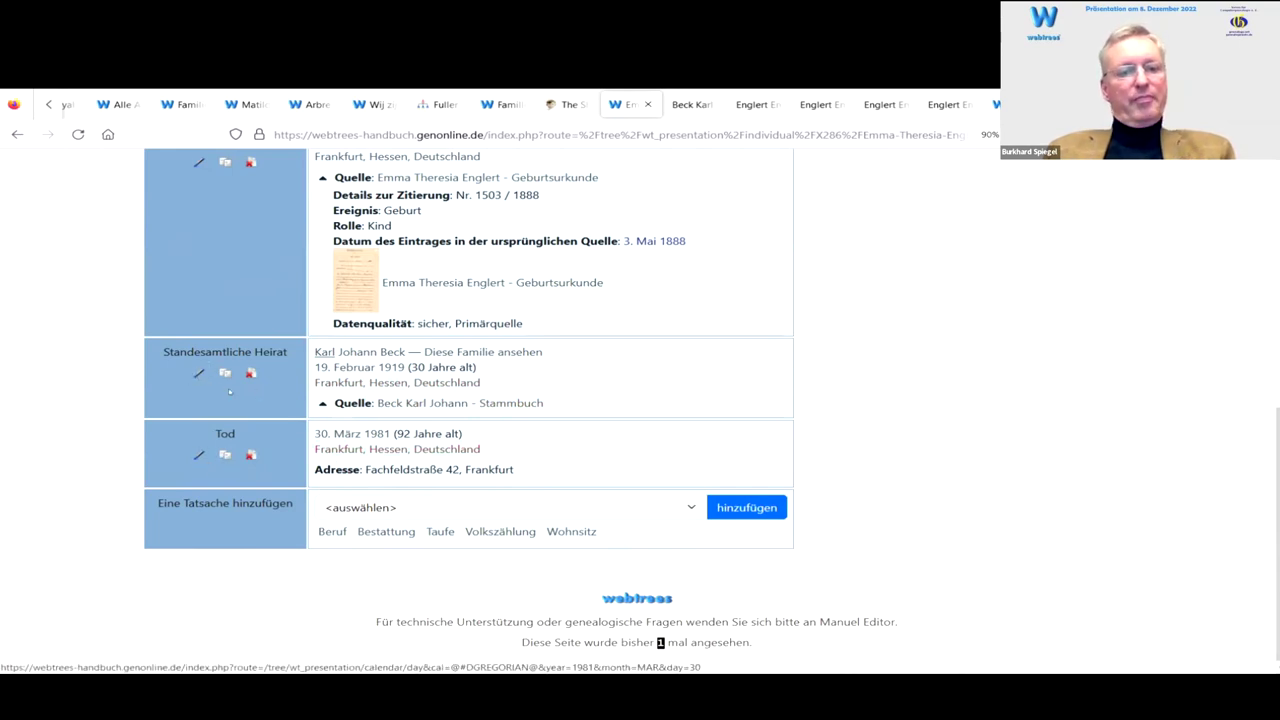
left_click(199, 373)
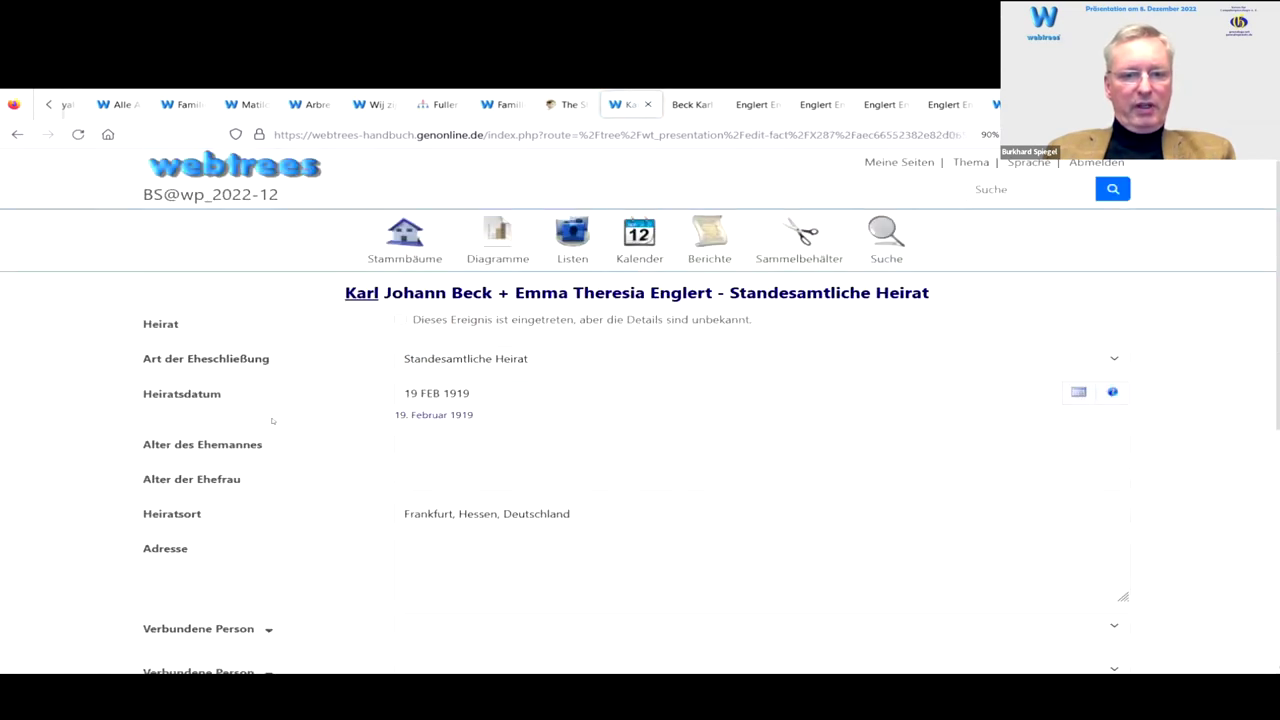
scroll(272, 421, "down", 5)
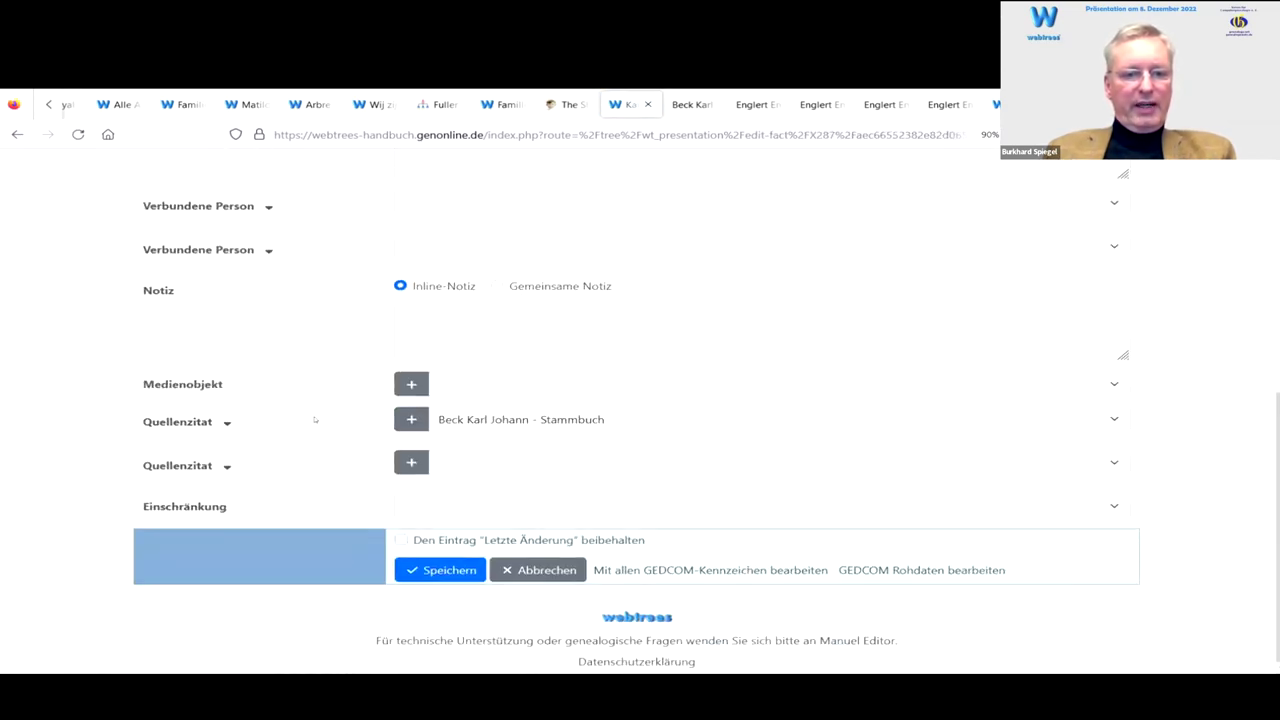
left_click(227, 422)
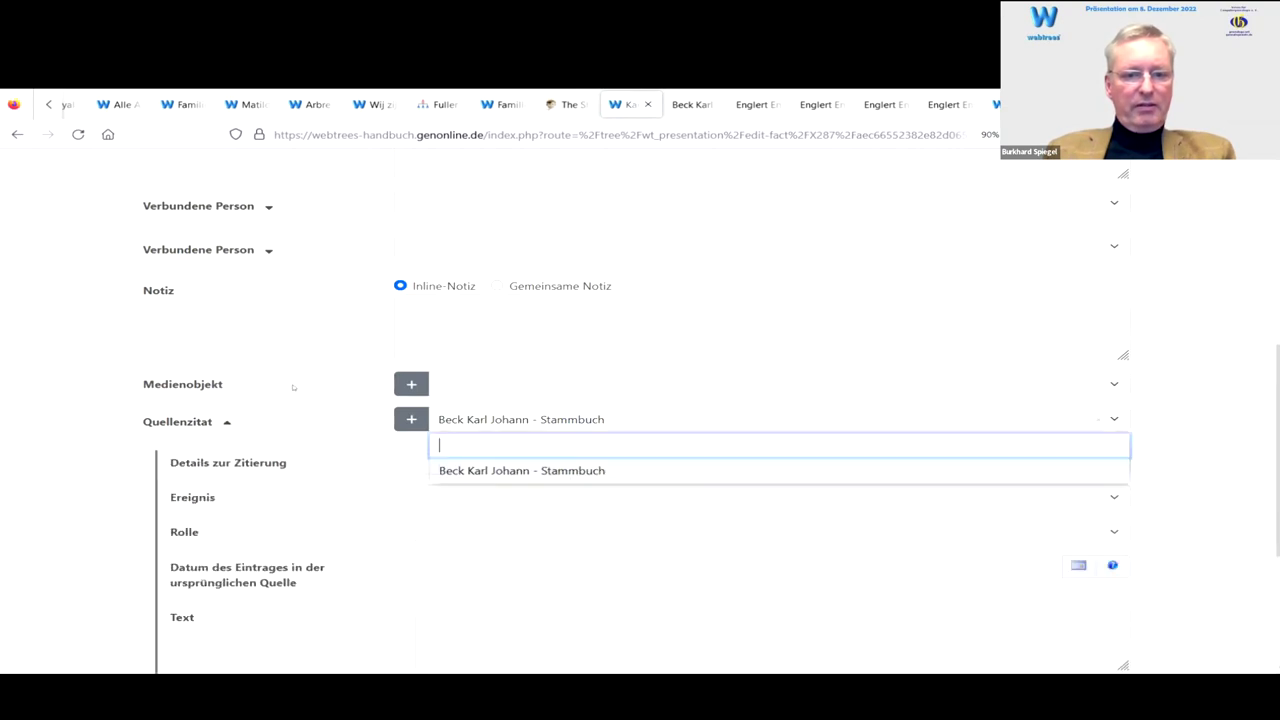
scroll(293, 386, "down", 3)
scroll(300, 400, "down", 2)
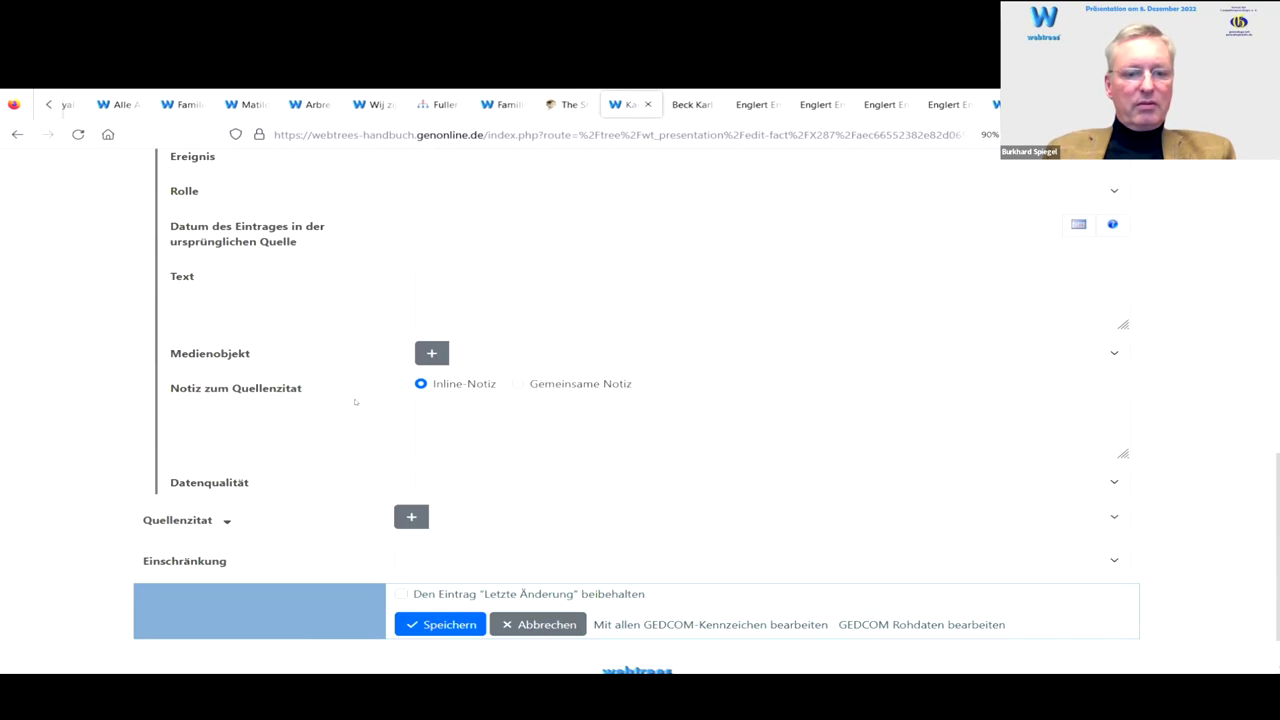
scroll(354, 401, "up", 3)
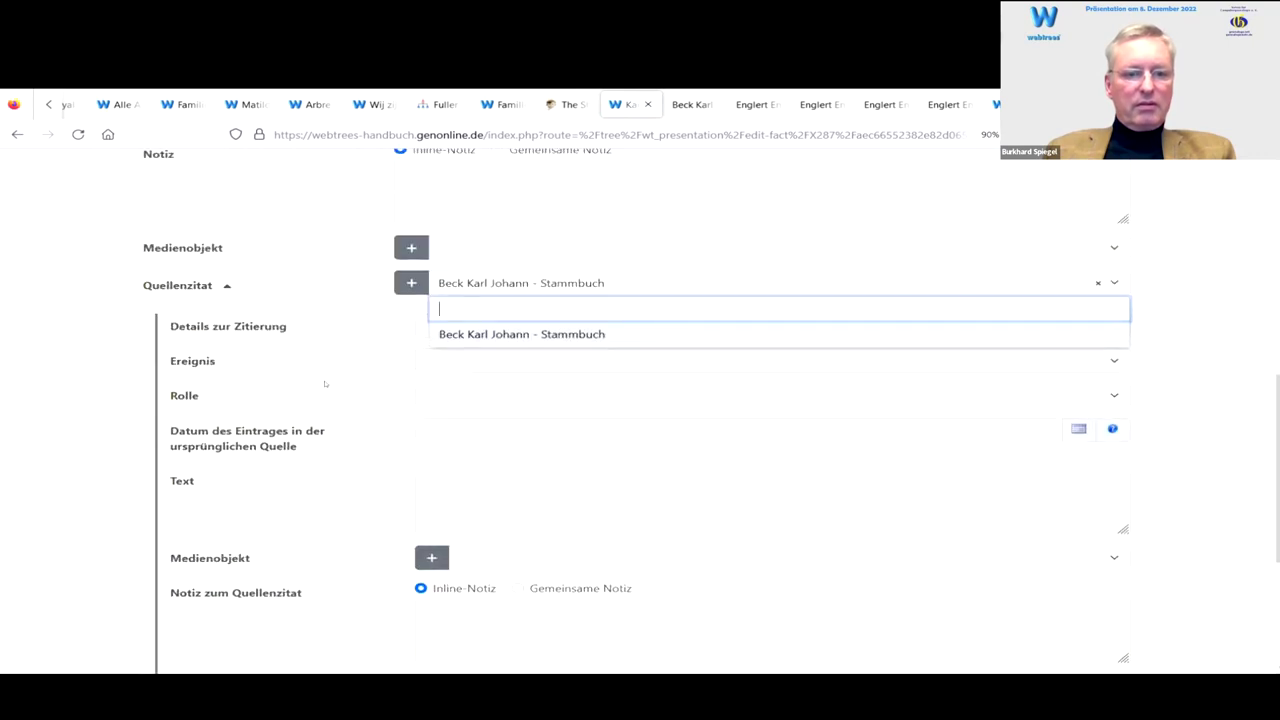
scroll(324, 383, "down", 1)
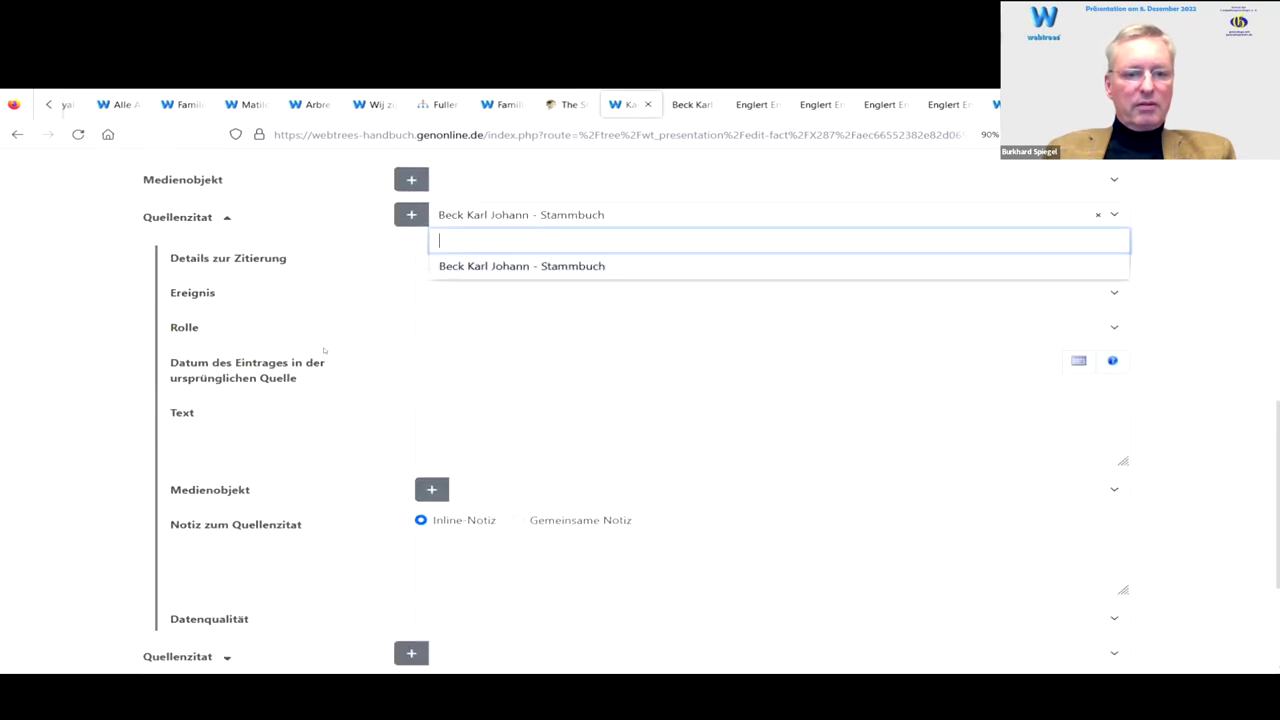
left_click(224, 220)
key("Escape")
key("BackSpace")
type("stamm")
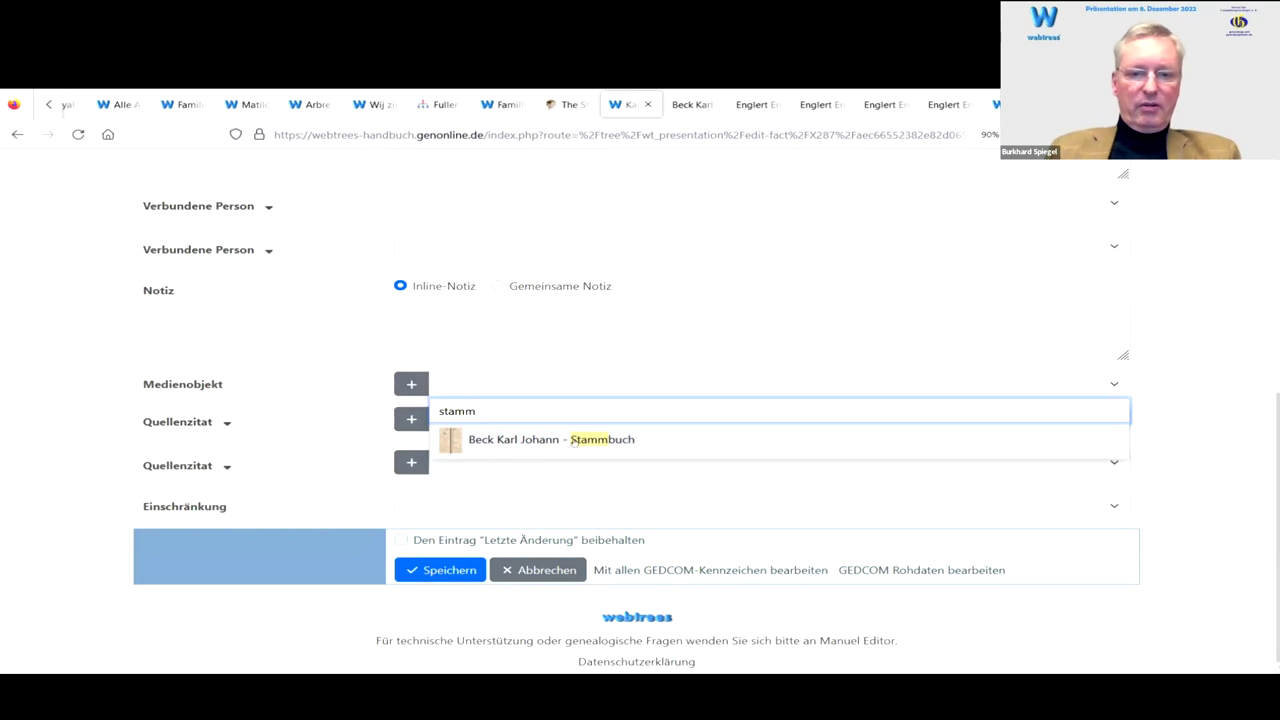
key("Return")
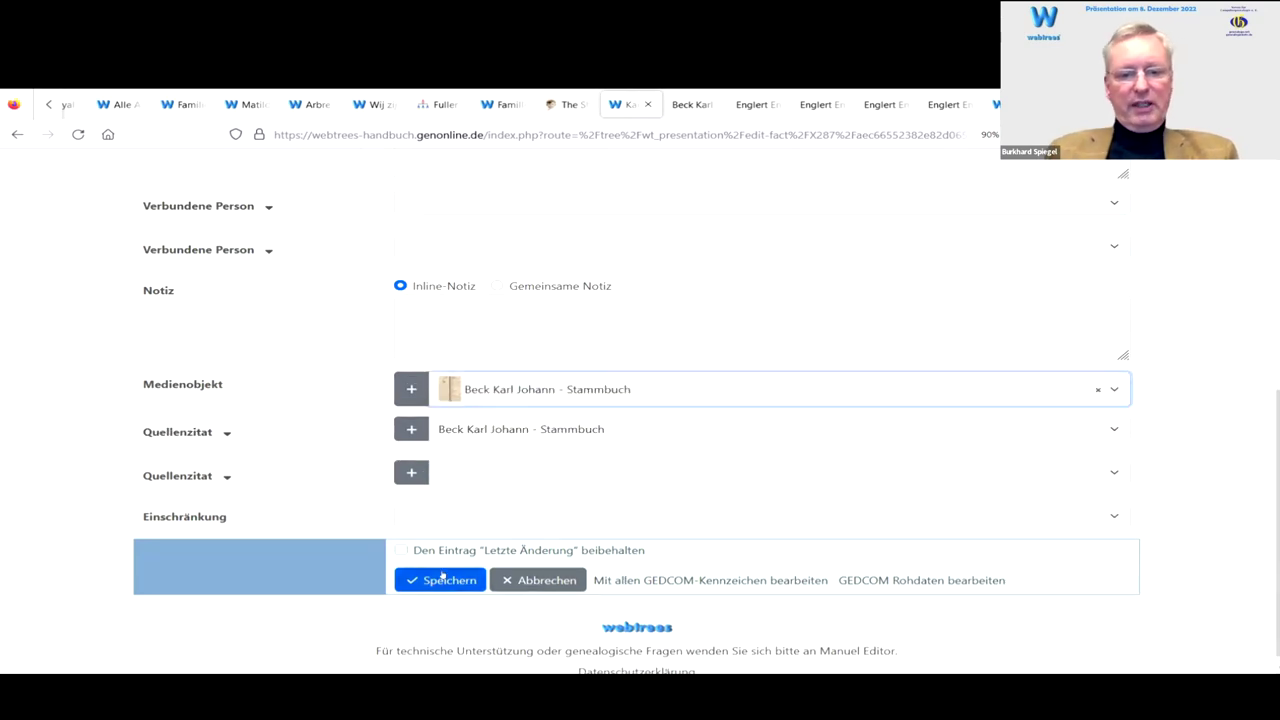
left_click(442, 581)
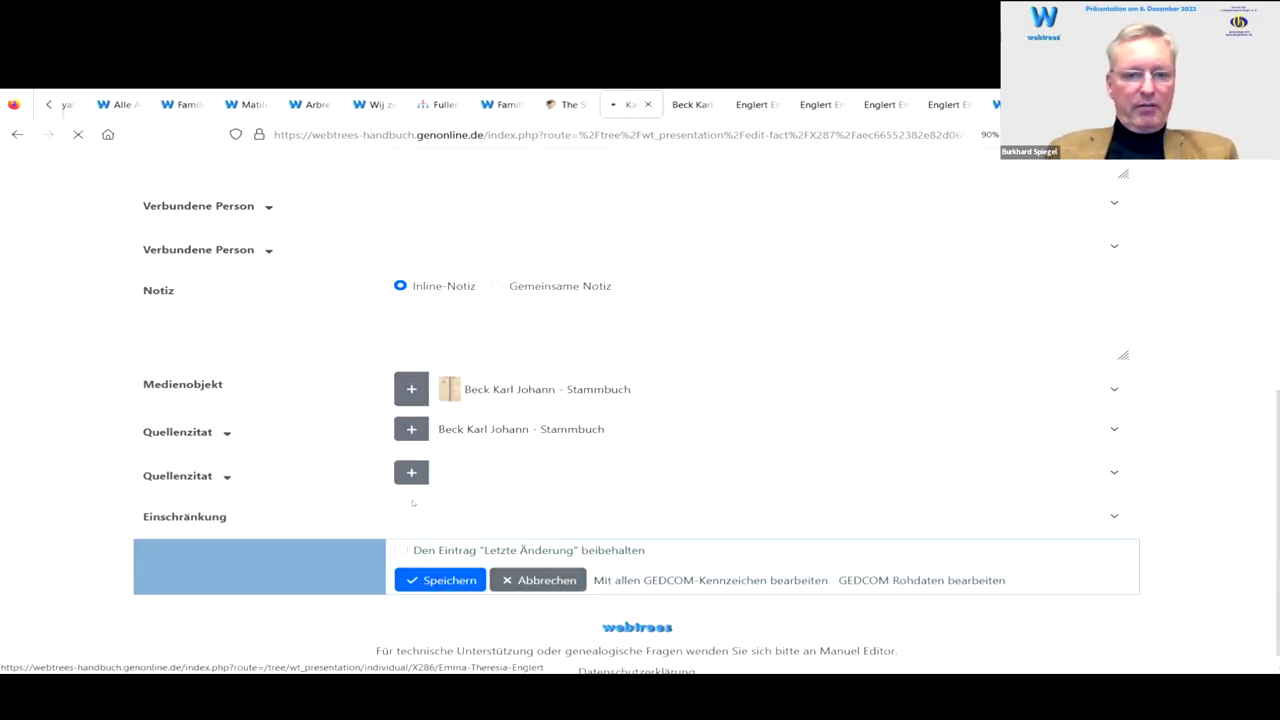
scroll(396, 439, "down", 5)
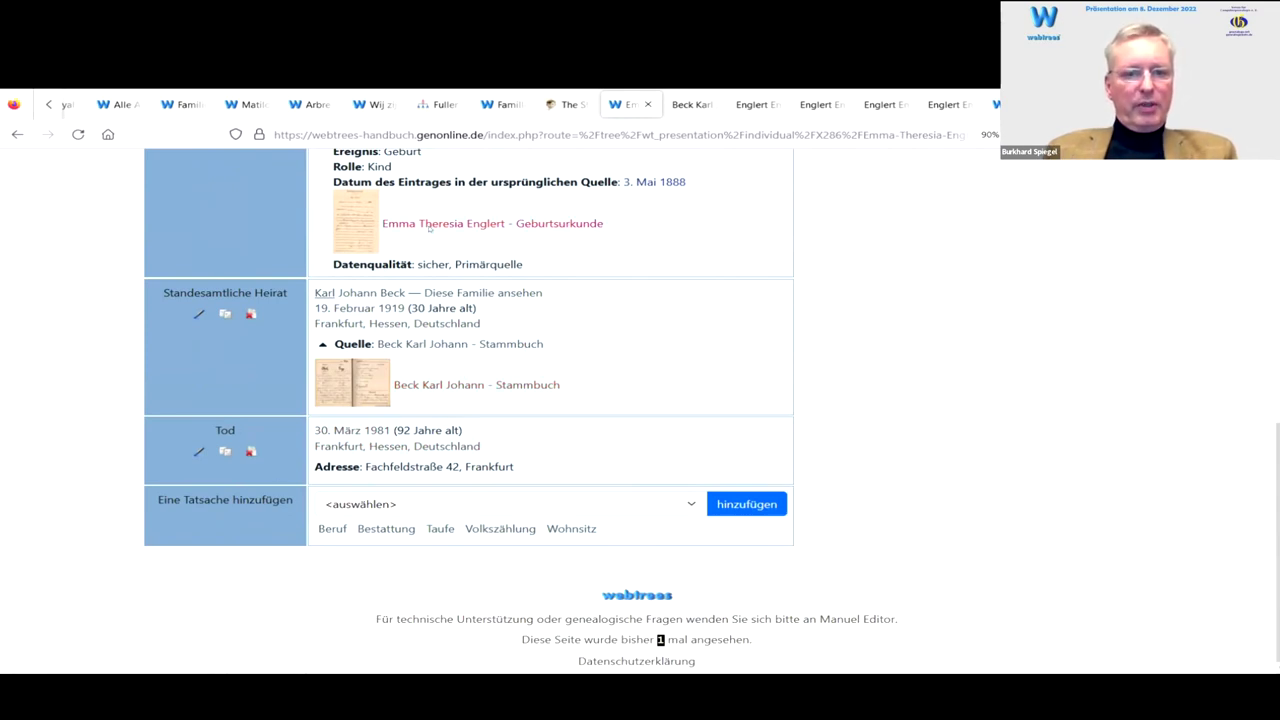
scroll(392, 230, "up", 1)
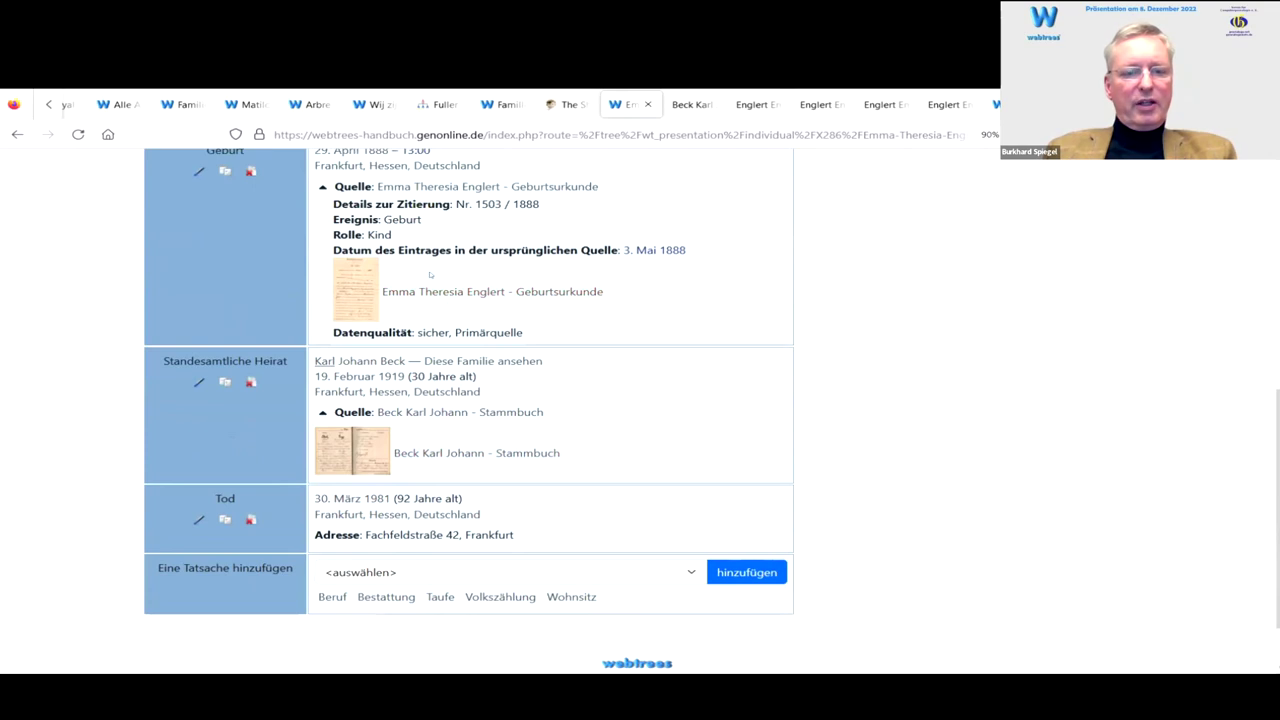
left_click(198, 520)
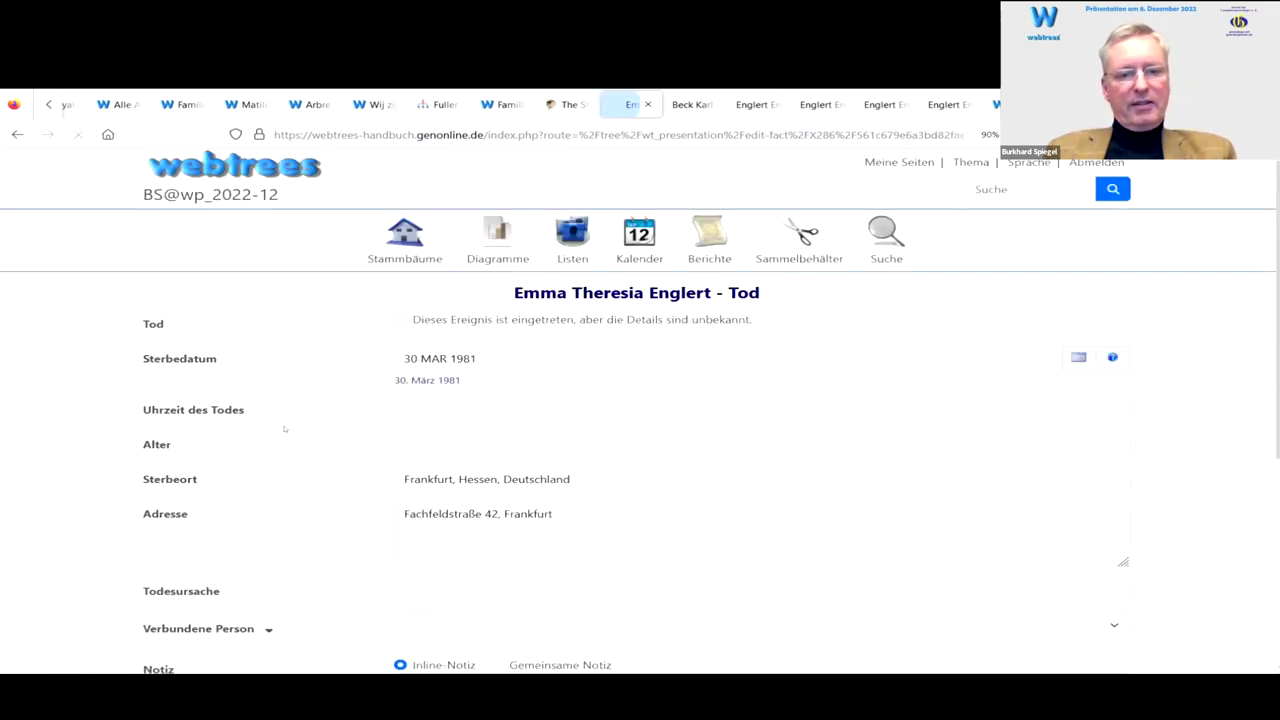
scroll(294, 428, "down", 3)
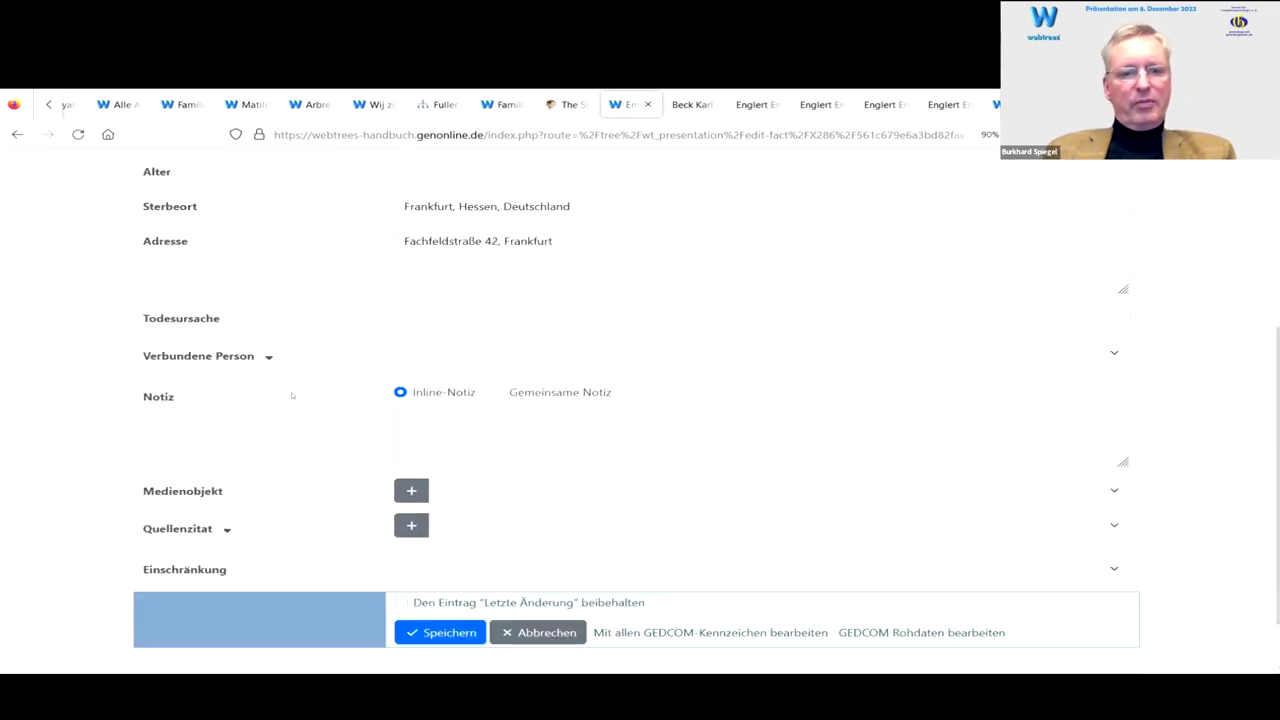
scroll(295, 385, "down", 1)
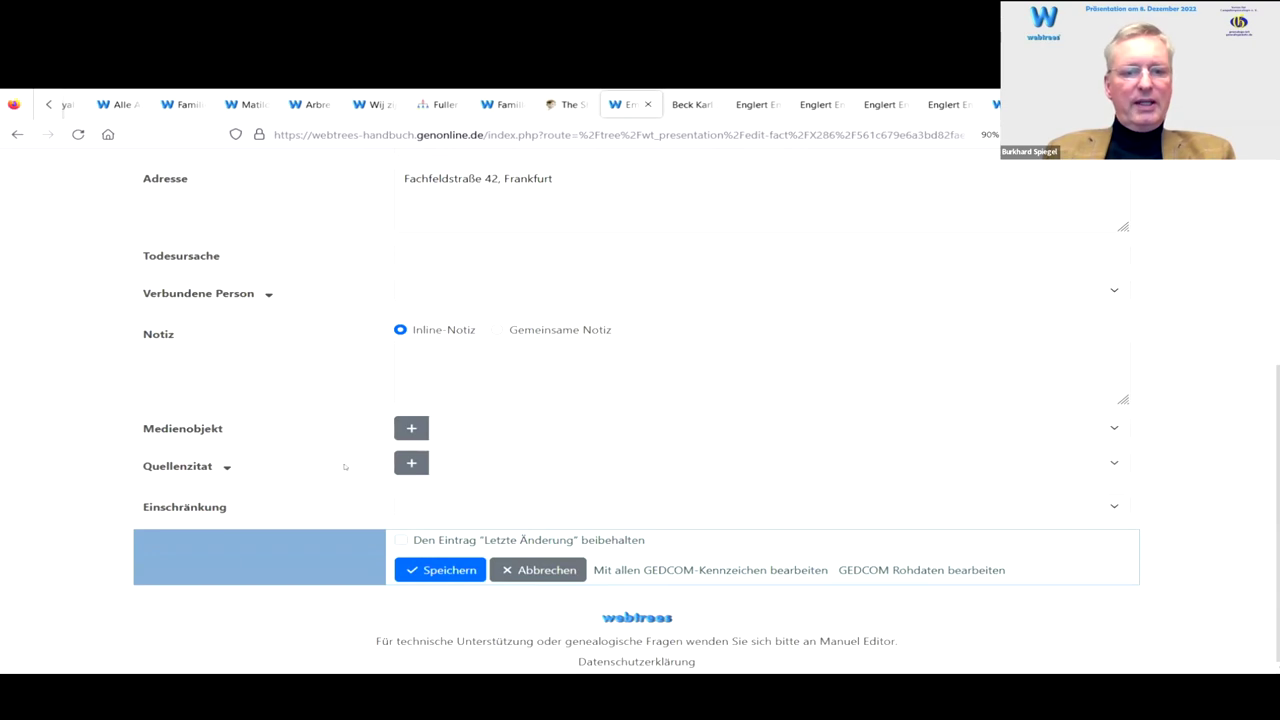
left_click(225, 466)
scroll(282, 384, "down", 2)
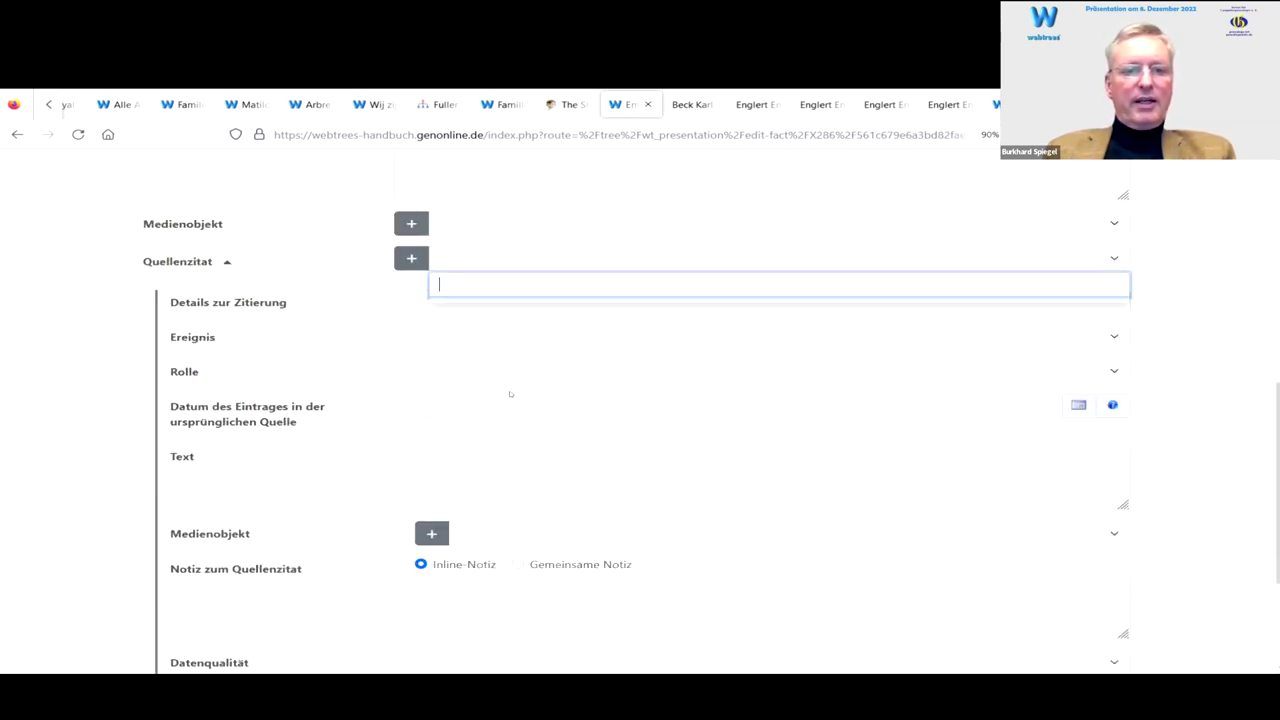
left_click(411, 258)
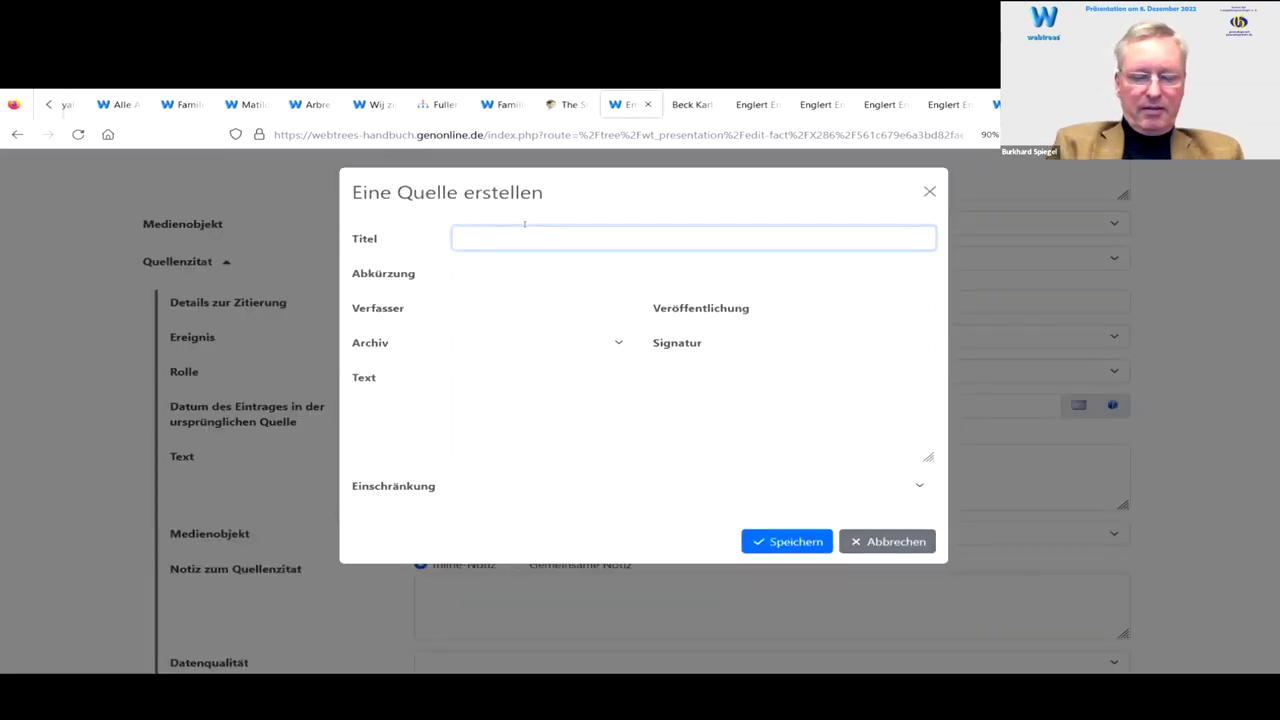
type("emm")
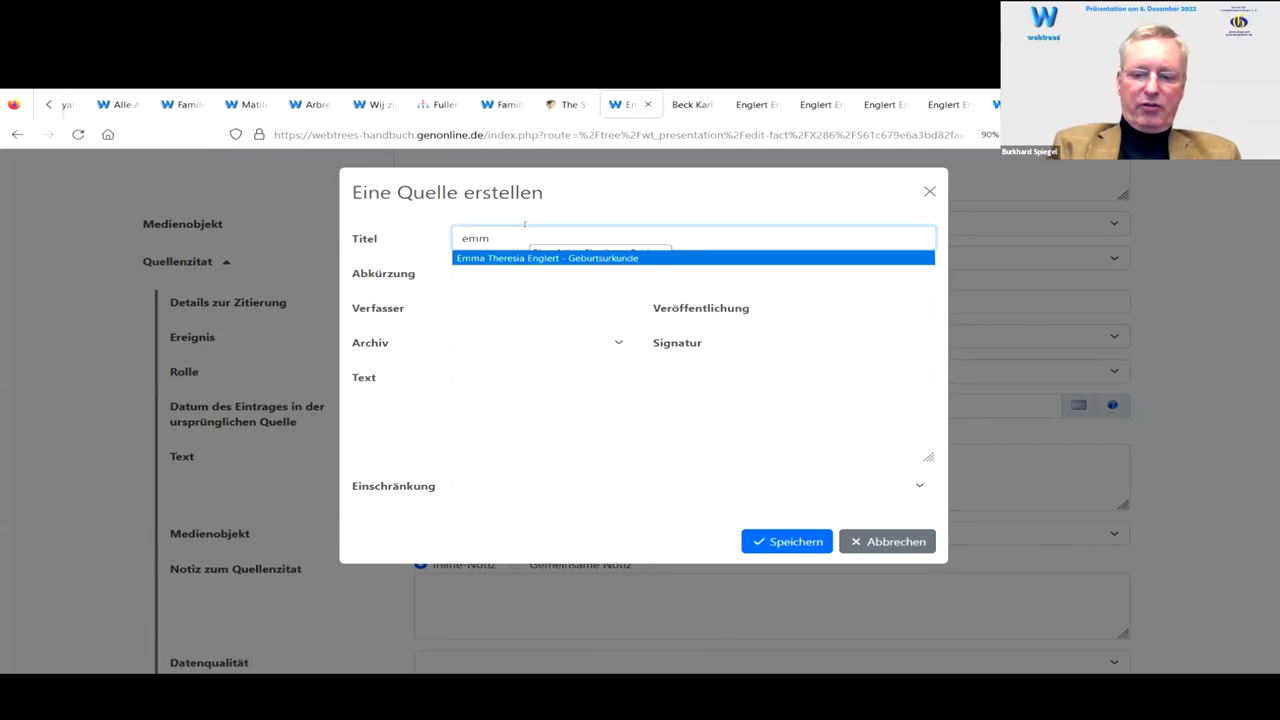
key("Return")
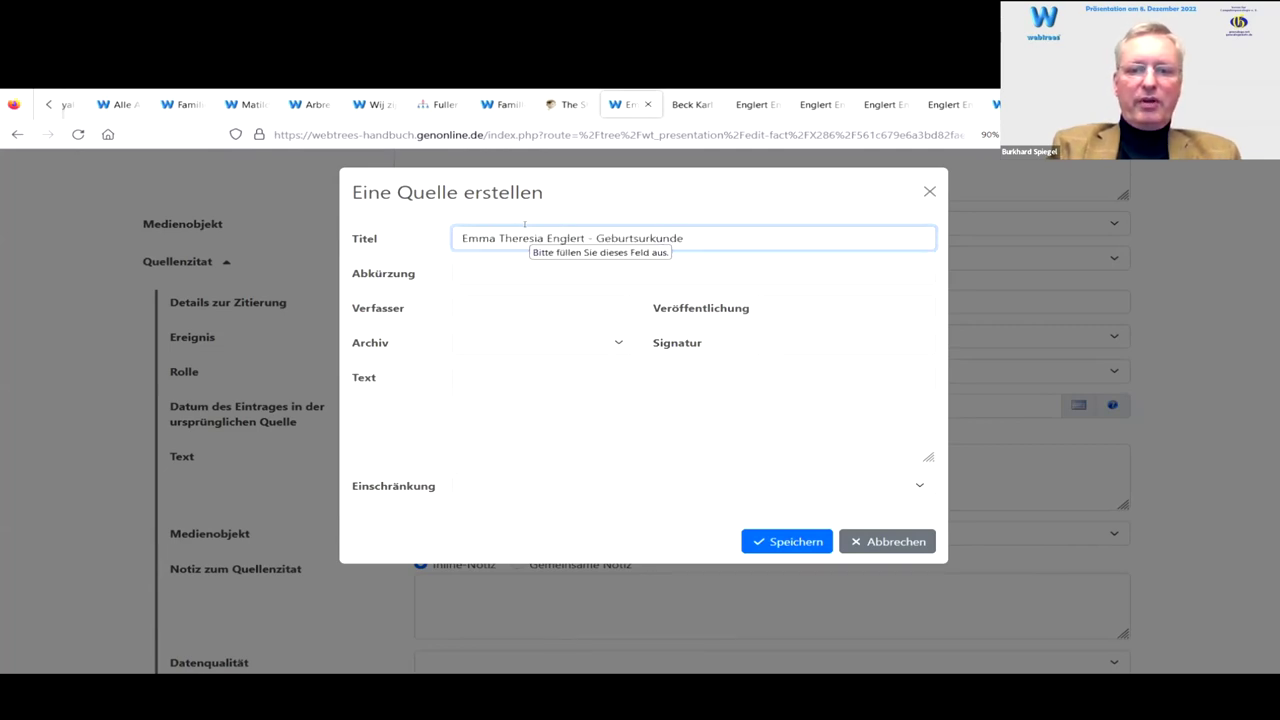
key("shift+Left")
key("shift+Left")
key("shift+Left")
key("shift+Left")
key("shift+Left")
key("shift+Left")
type("Sterbe")
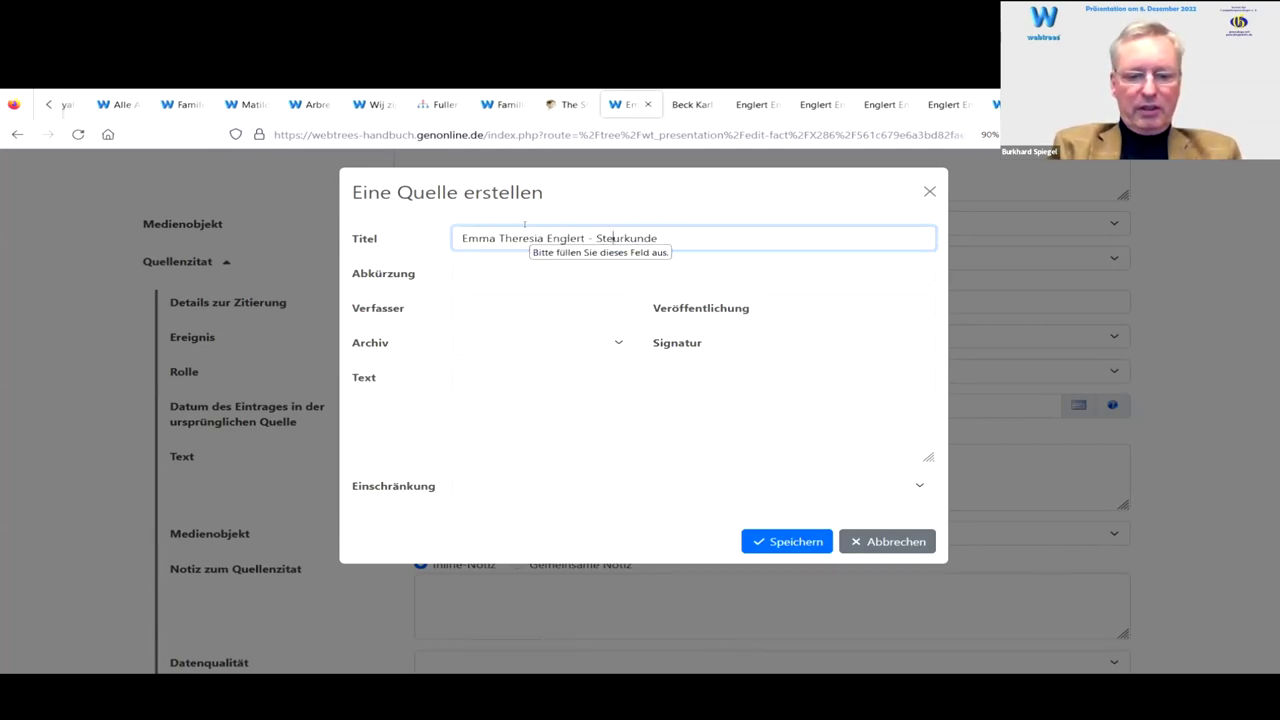
key("Tab")
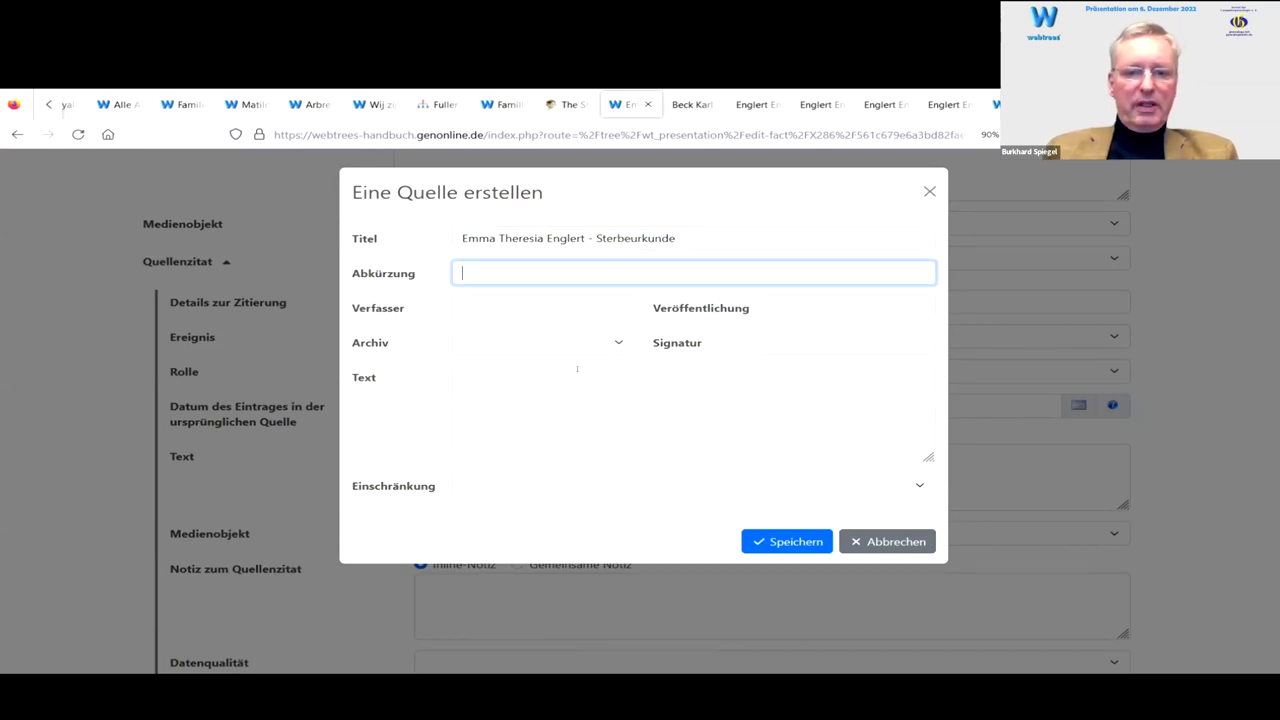
left_click(539, 342)
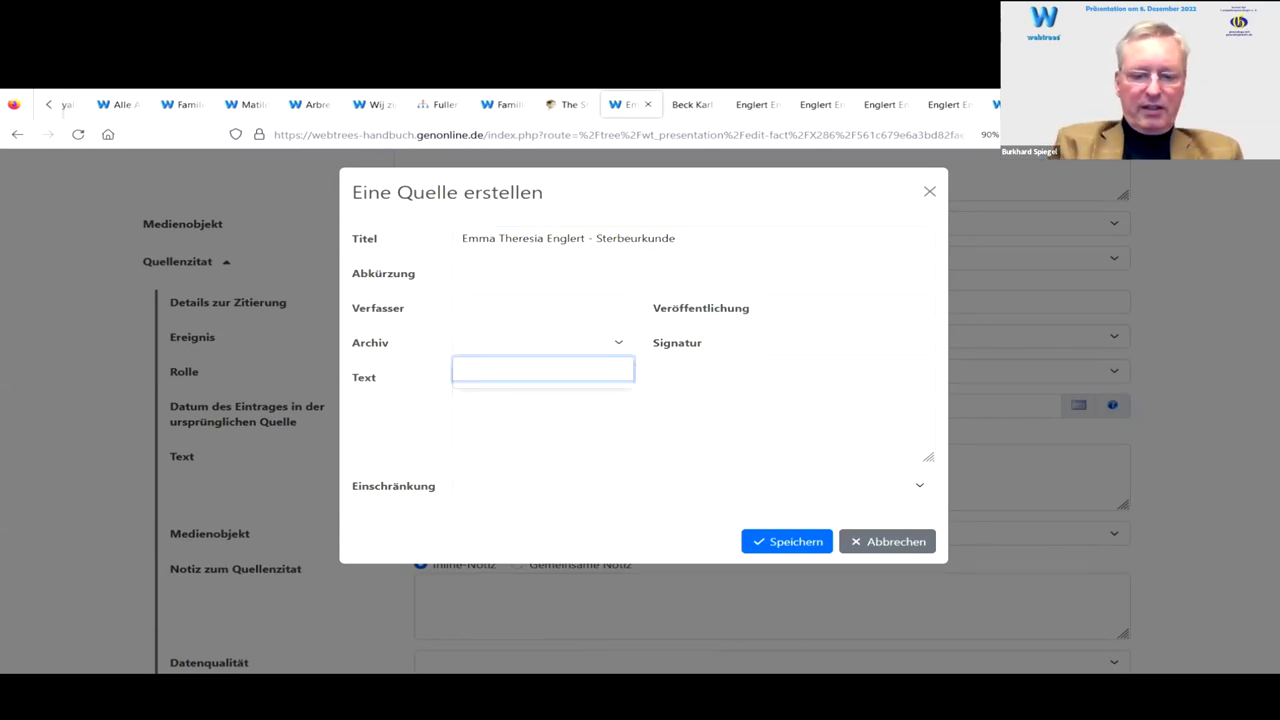
type("priv")
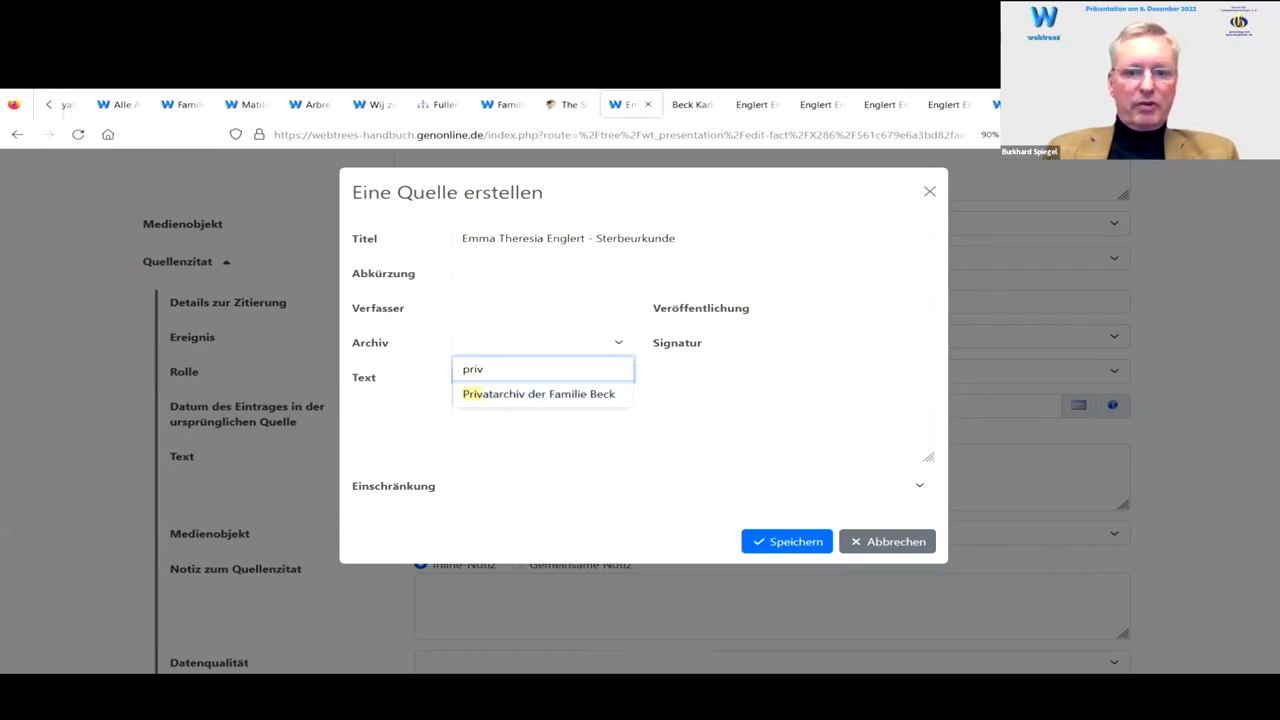
key("Return")
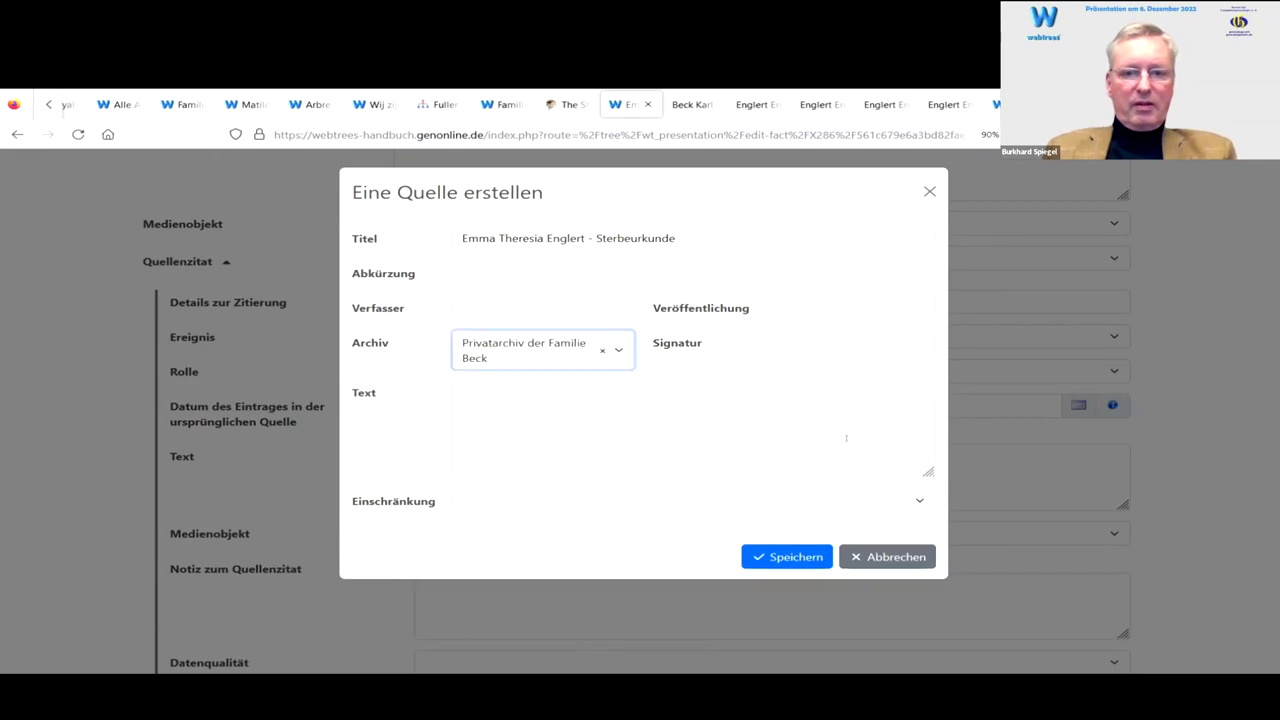
left_click(519, 391)
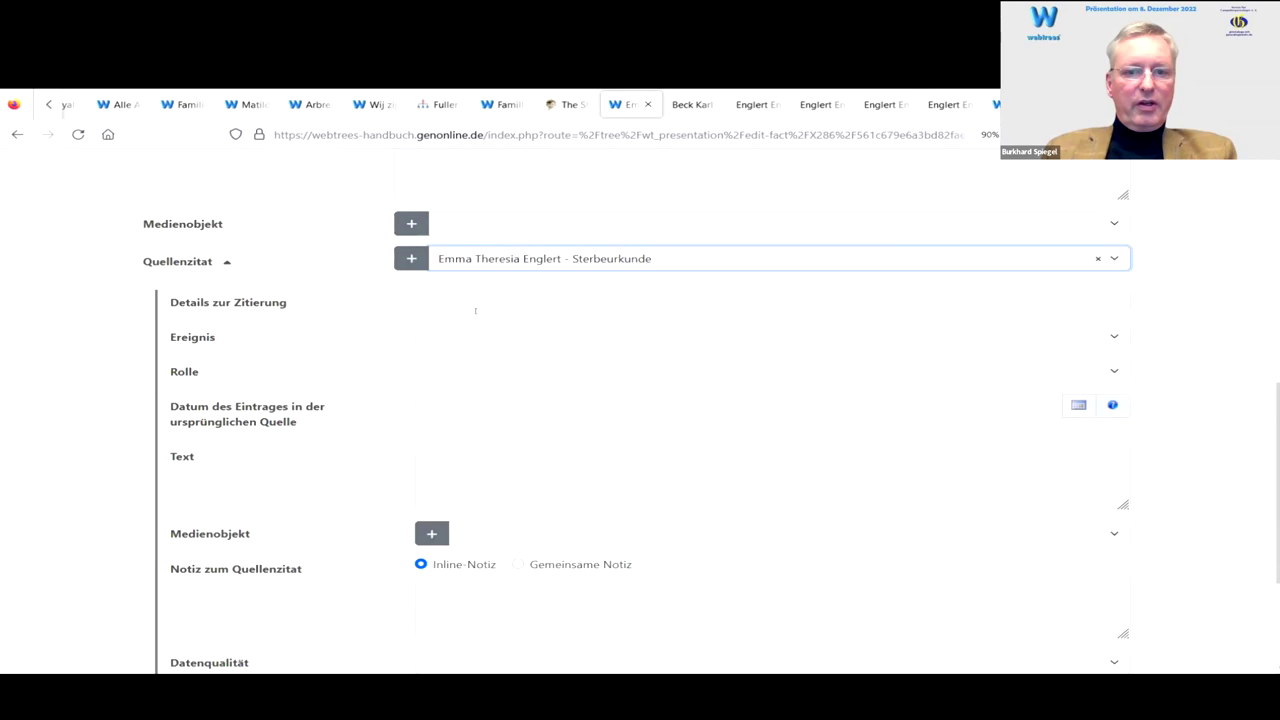
scroll(389, 406, "down", 2)
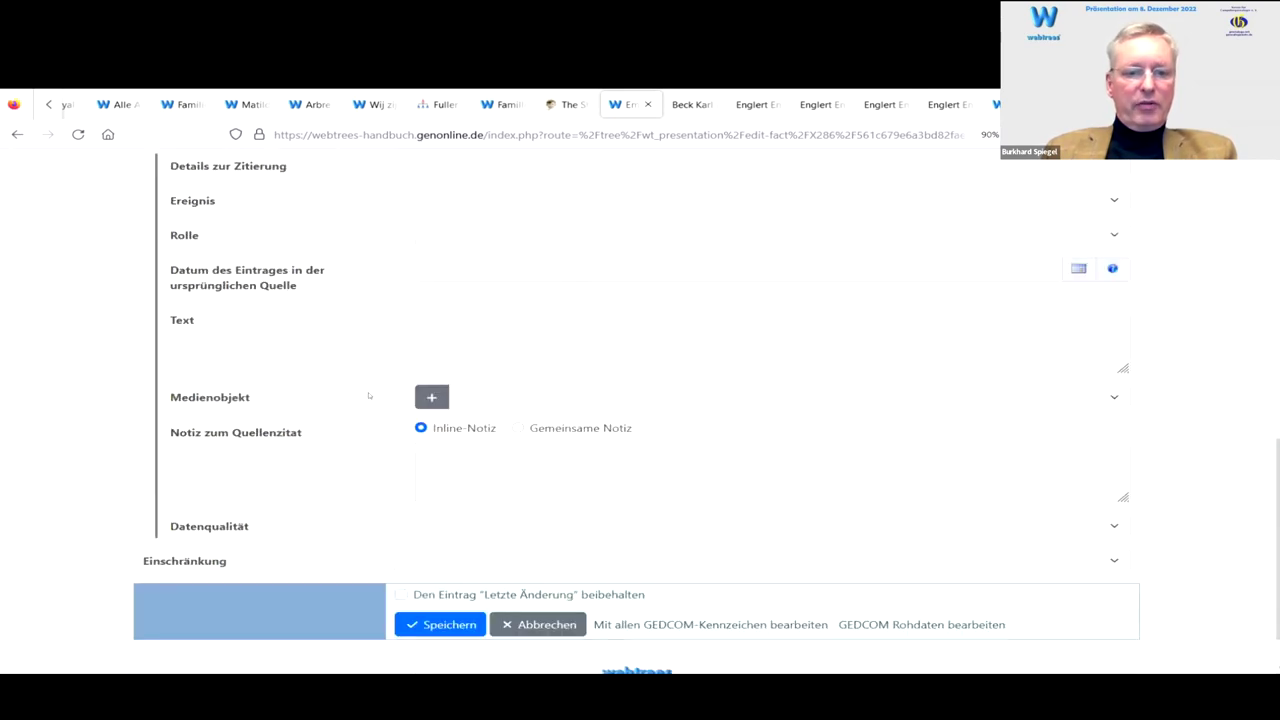
left_click(433, 400)
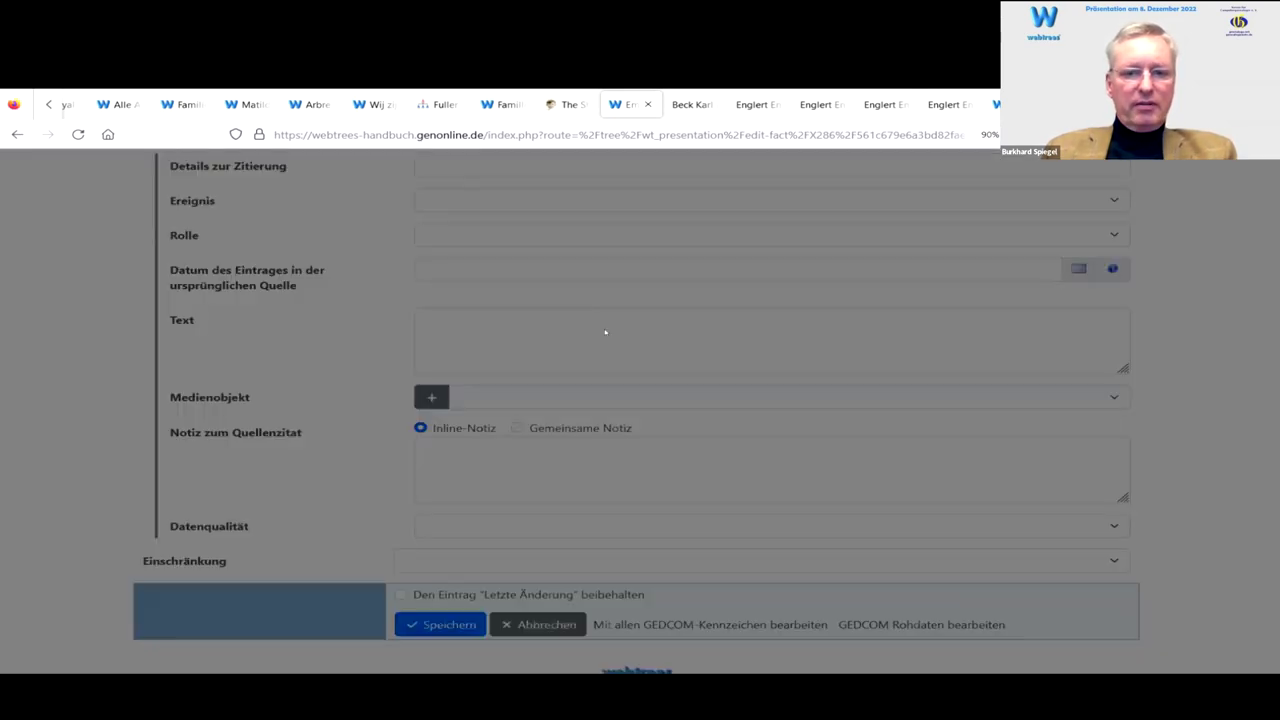
left_click(498, 262)
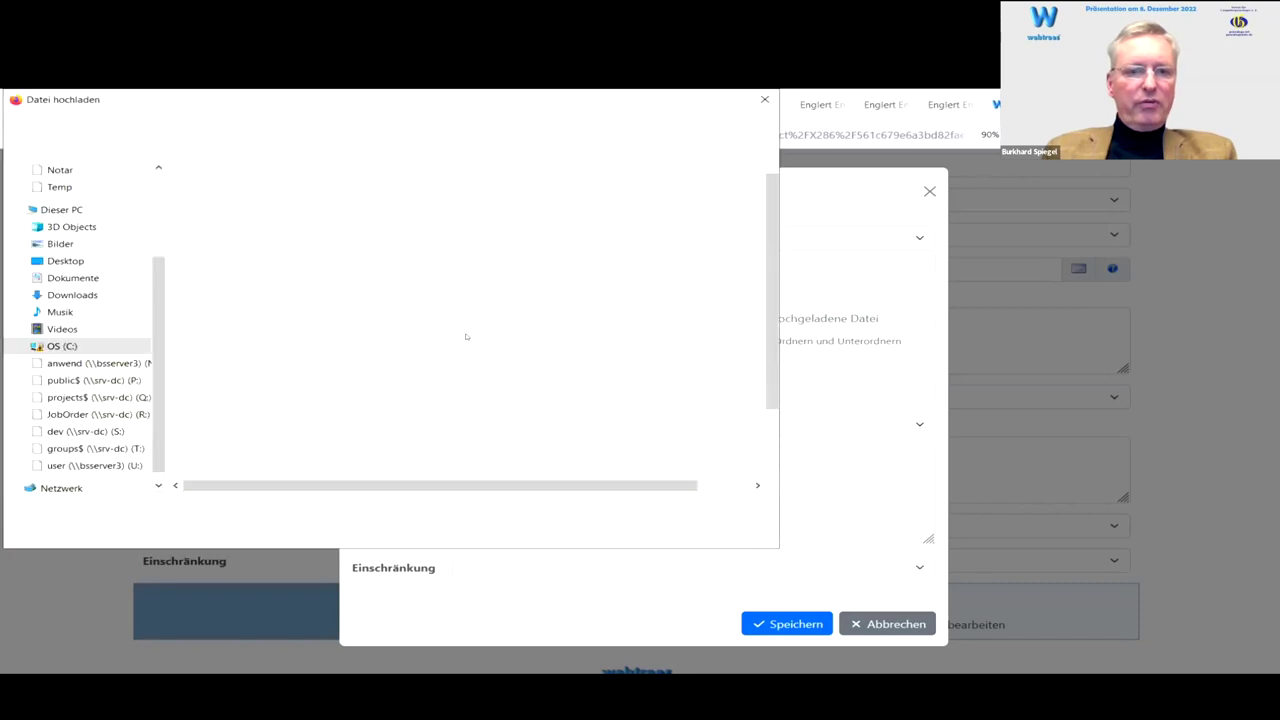
left_click(368, 297)
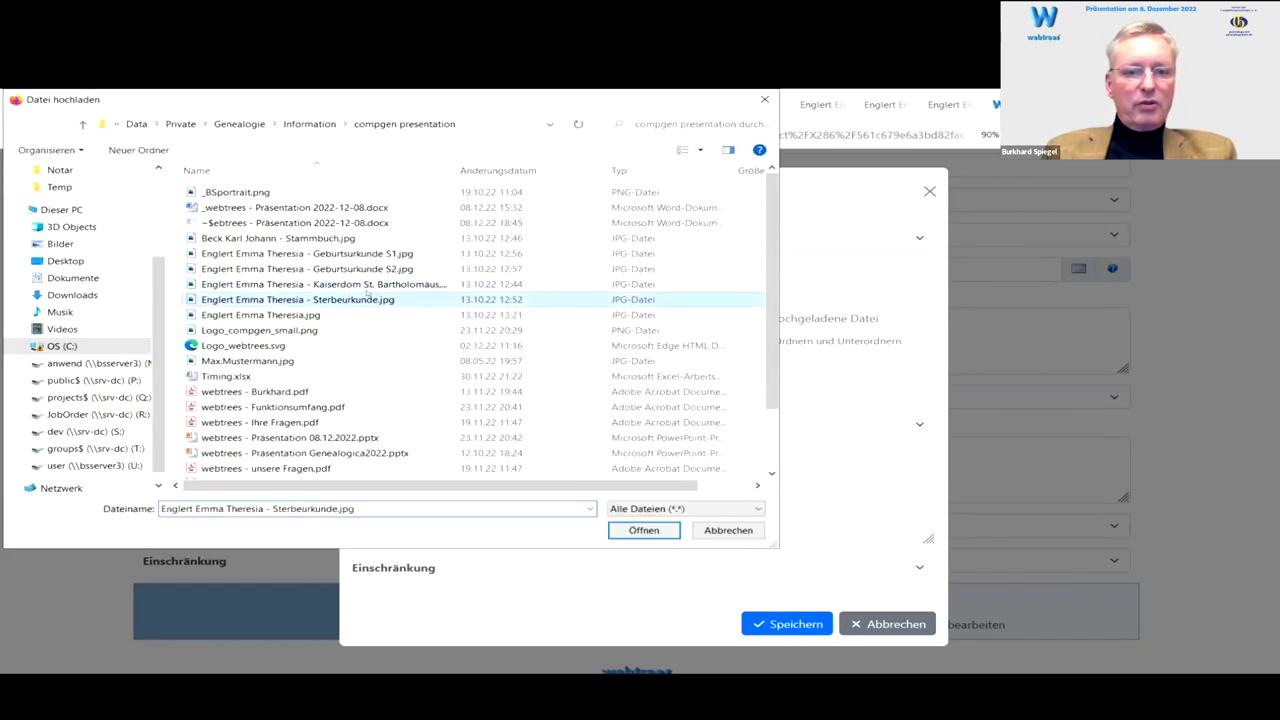
left_click(644, 532)
left_click(531, 391)
type("e")
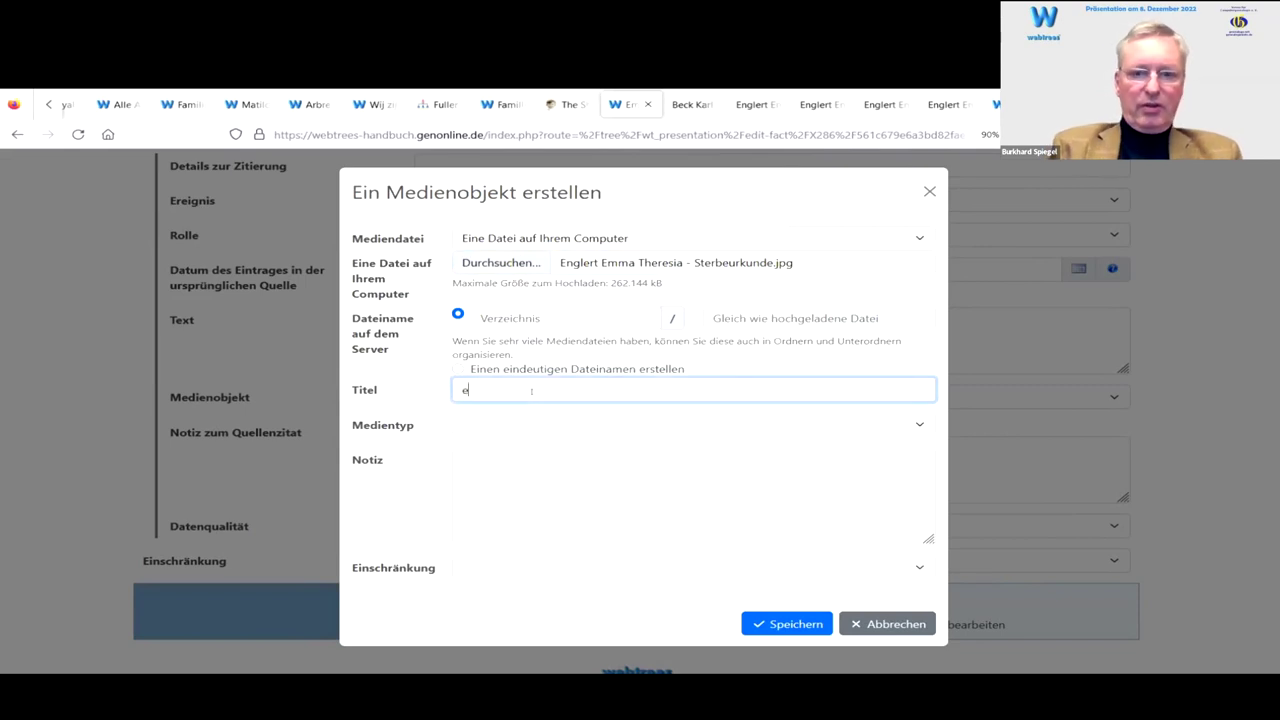
type("mm")
key("Return")
key("shift+Right")
key("shift+Right")
key("shift+Right")
key("shift+Right")
key("shift+Right")
key("shift+Right")
key("shift+Right")
type("Sterbe")
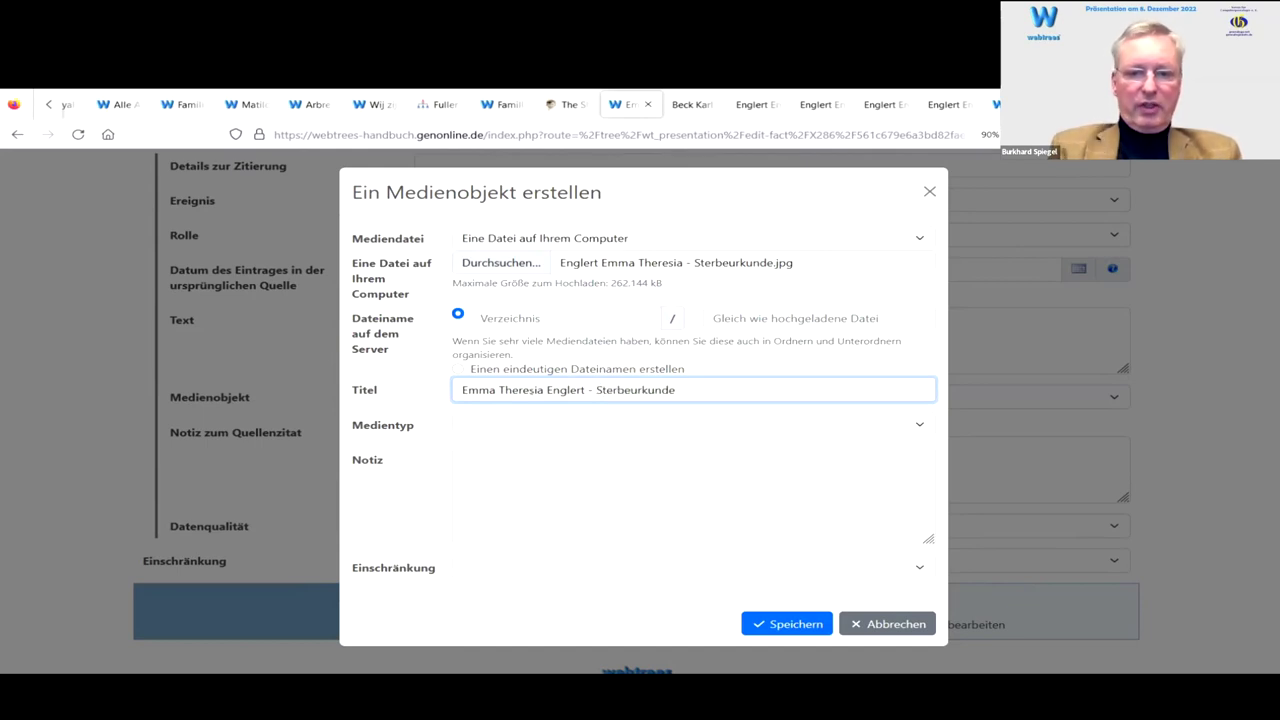
Step: Set the media type to Urkunde and restrict visibility to members
key("Tab")
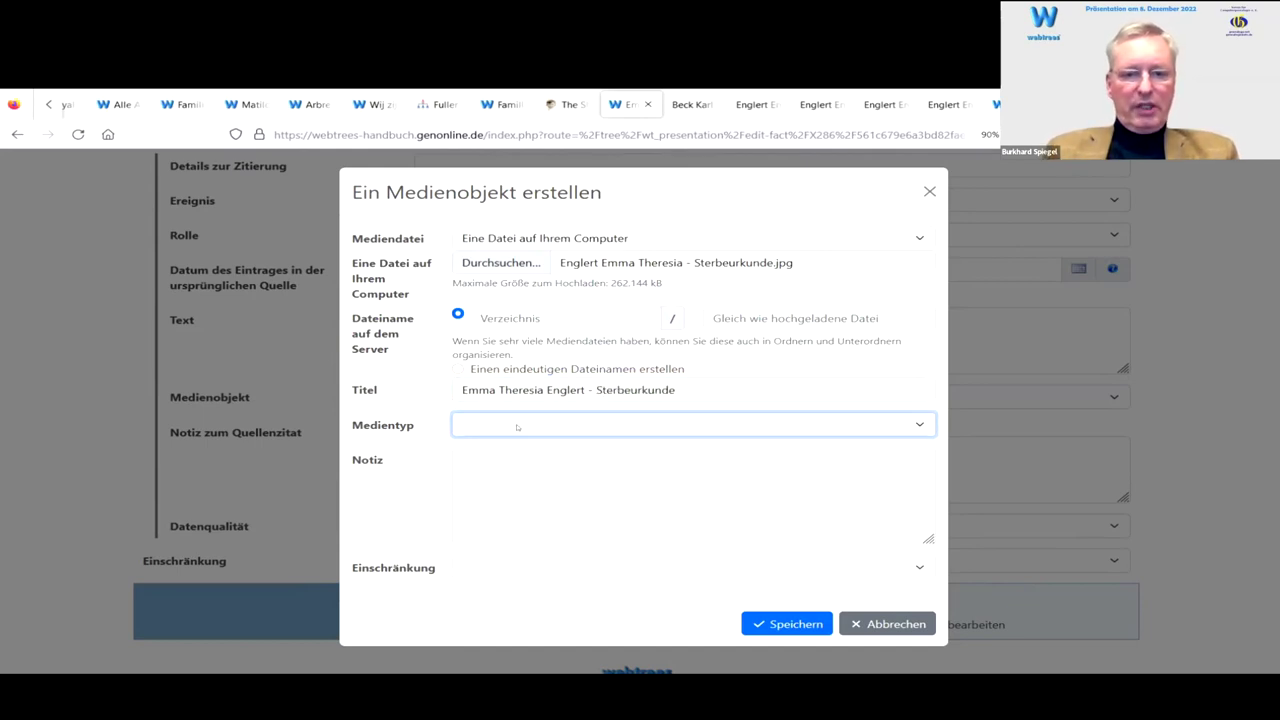
left_click(517, 427)
scroll(556, 340, "down", 3)
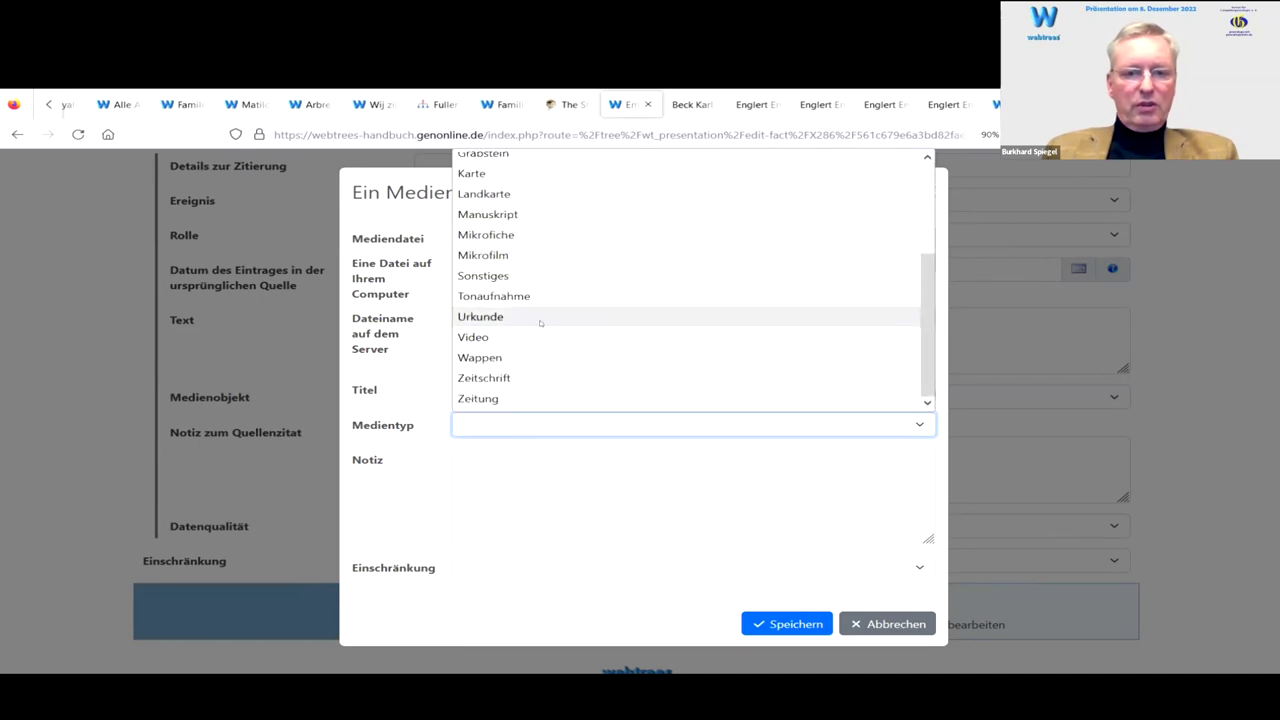
left_click(540, 318)
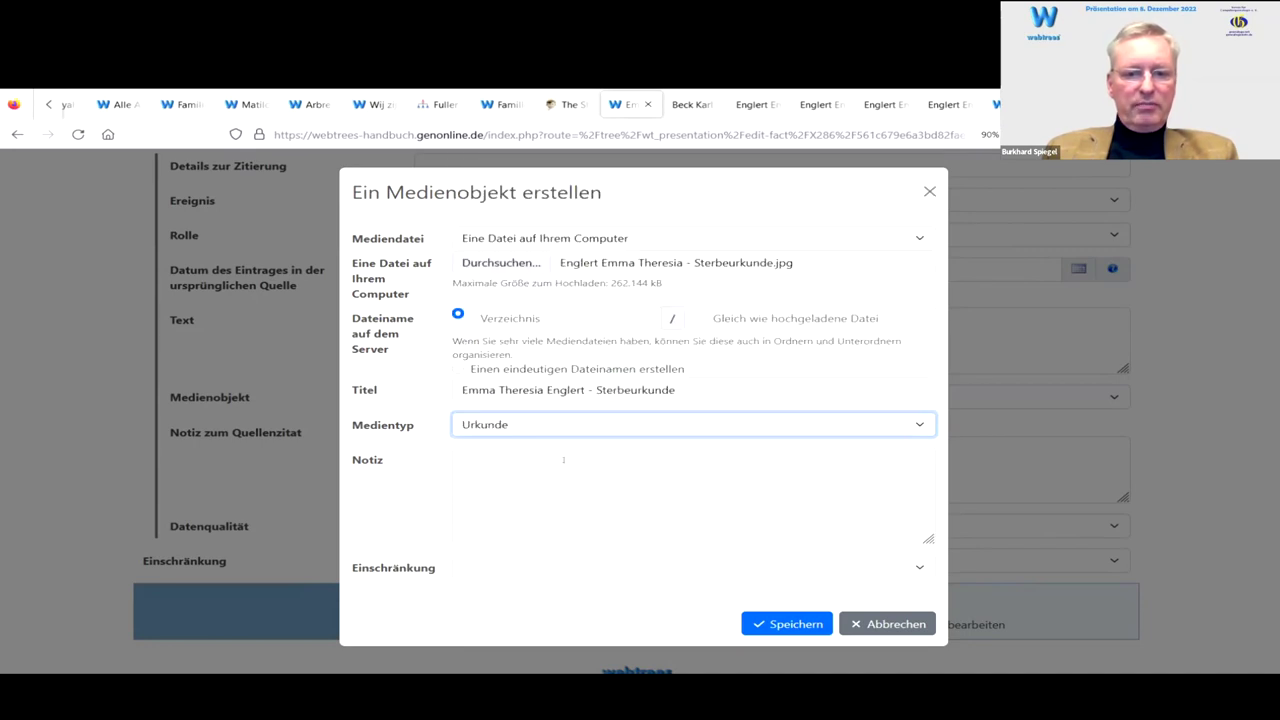
left_click(519, 569)
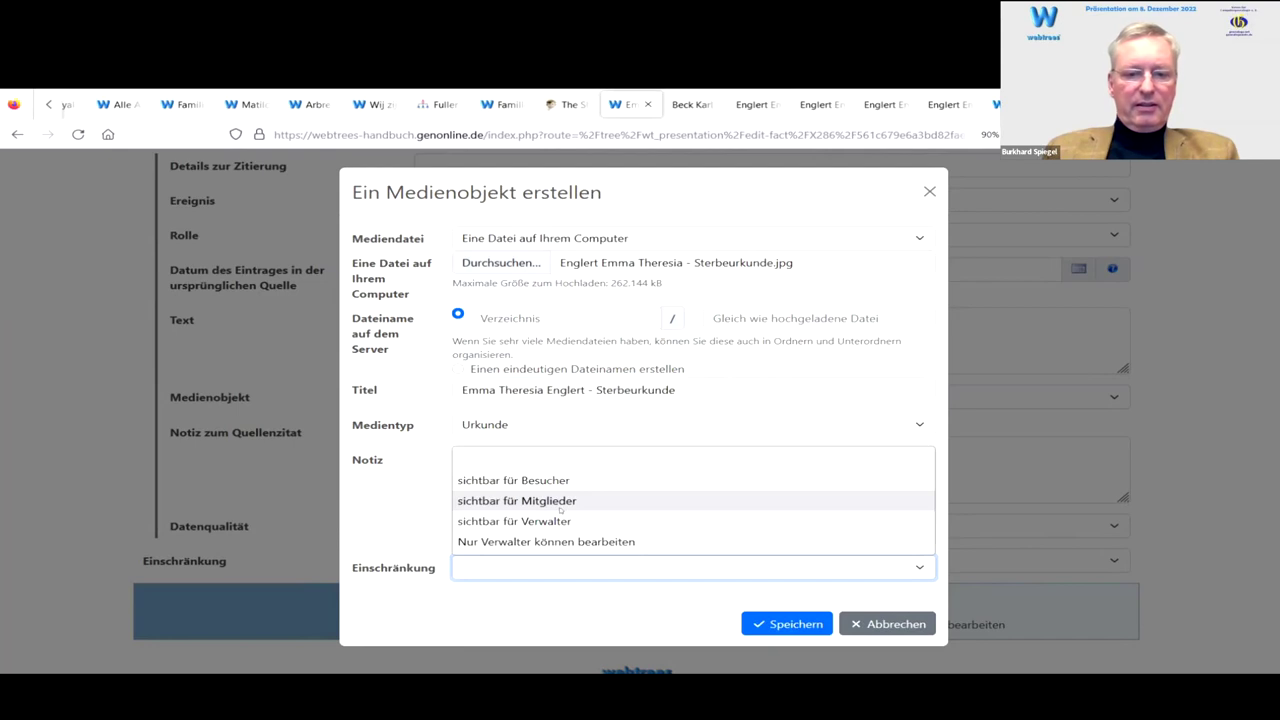
left_click(560, 506)
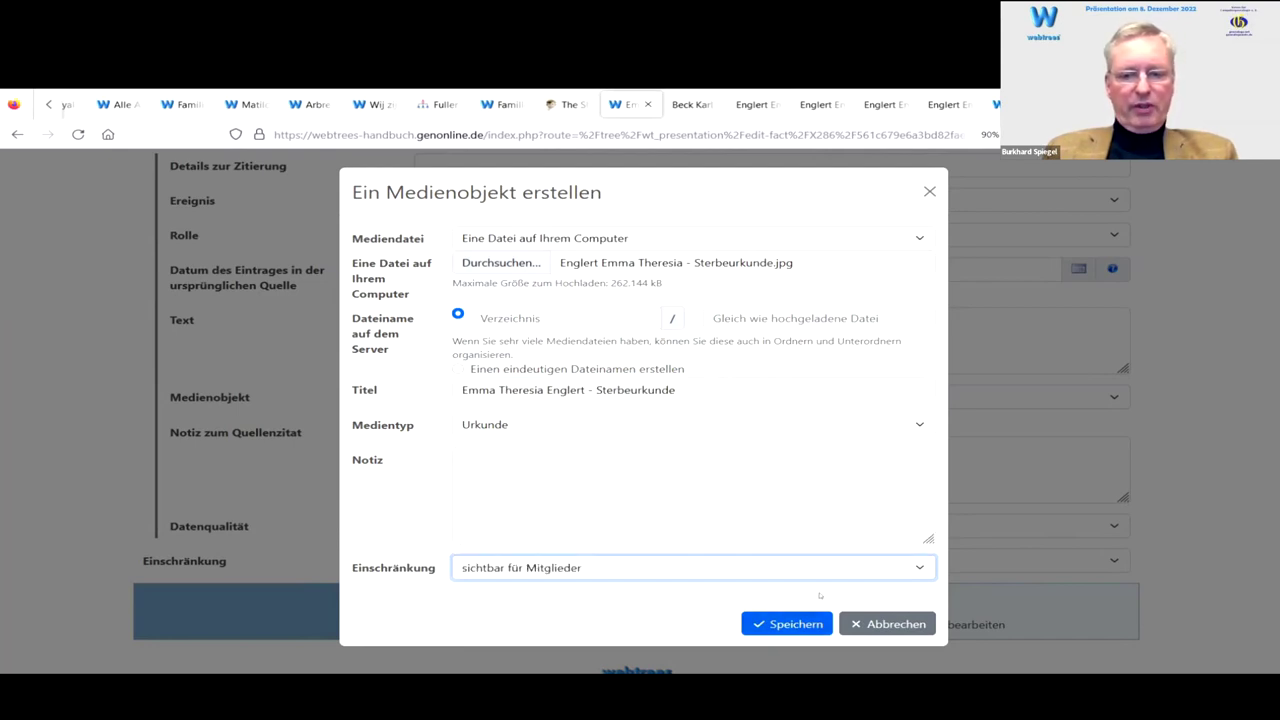
left_click(819, 595)
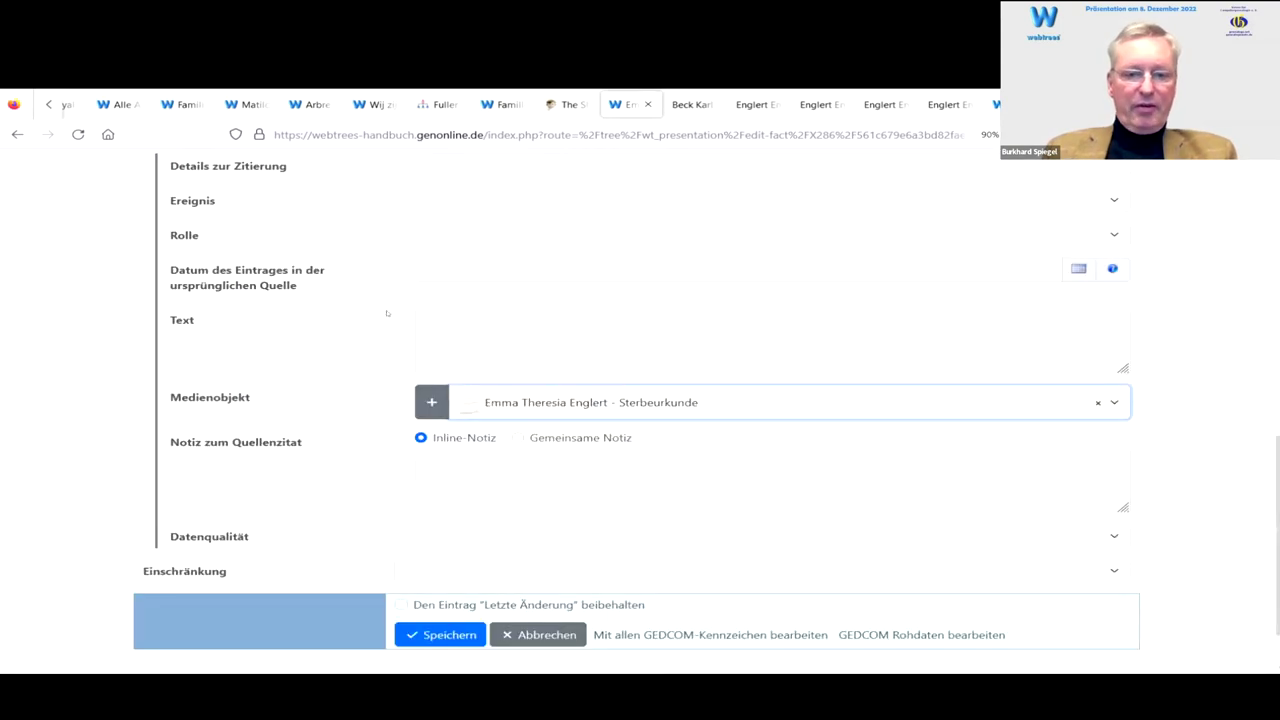
scroll(380, 450, "down", 1)
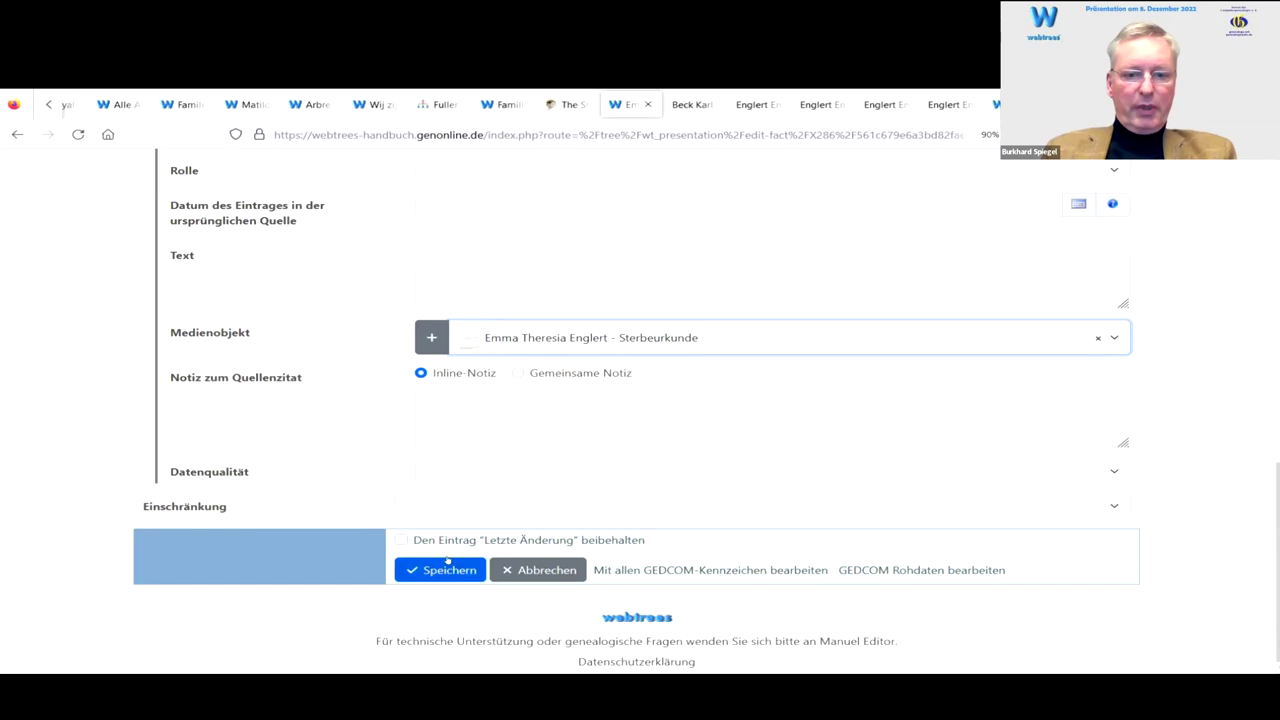
left_click(436, 570)
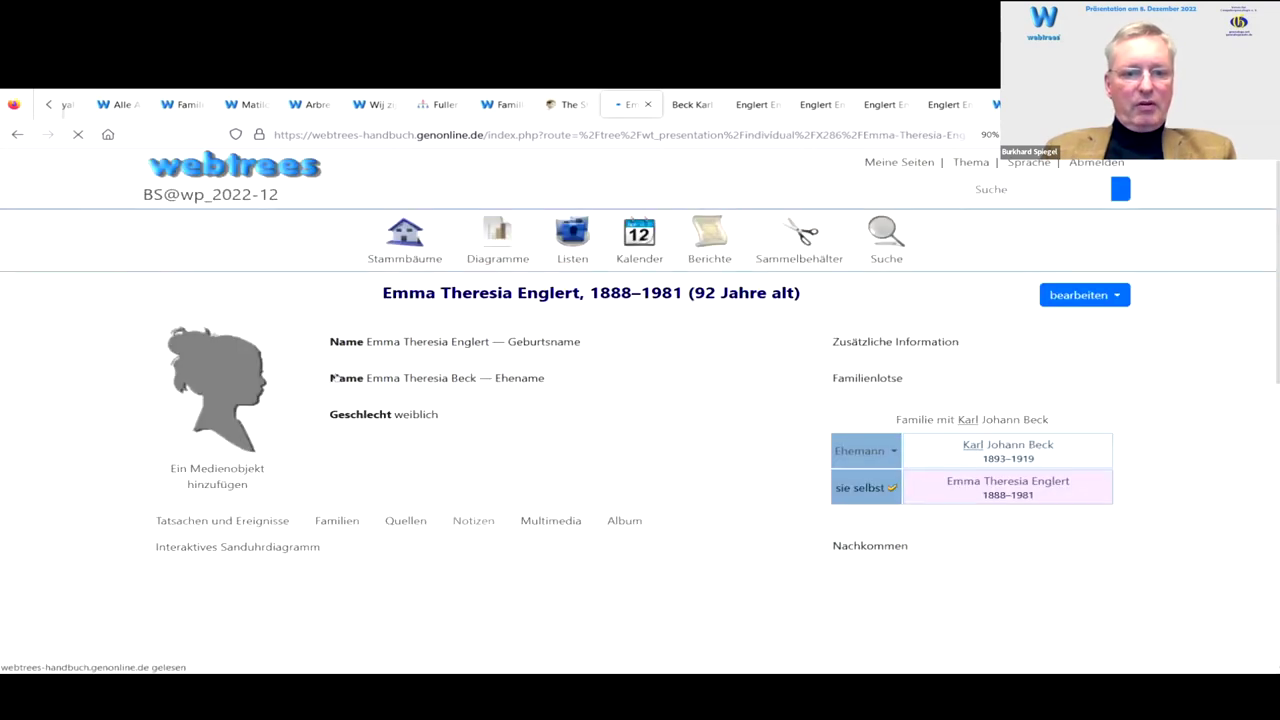
scroll(316, 377, "down", 7)
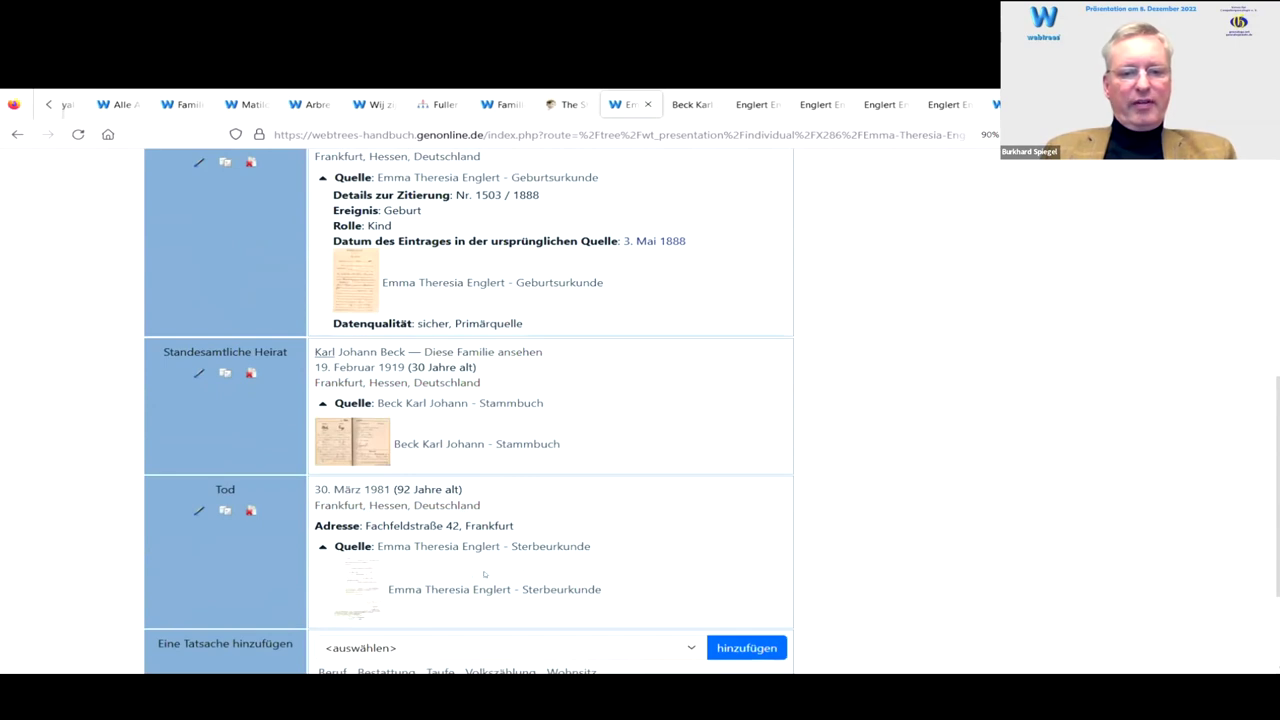
scroll(481, 540, "down", 1)
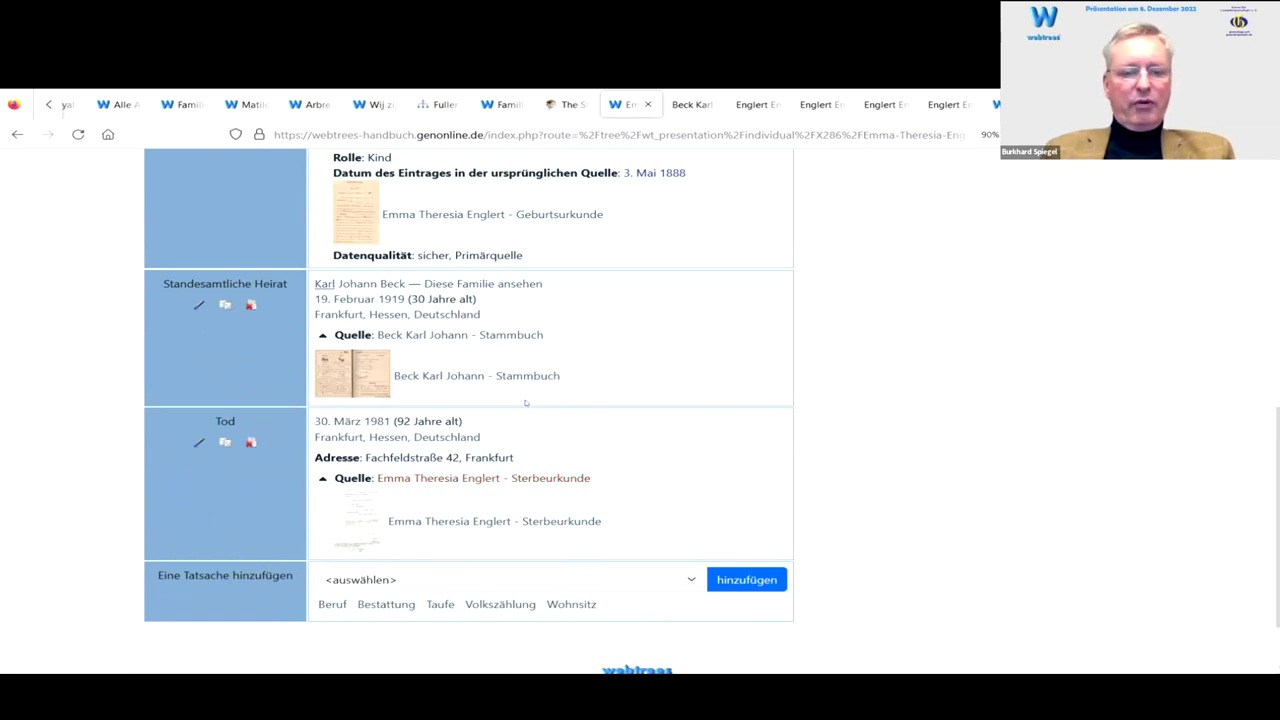
scroll(521, 409, "up", 3)
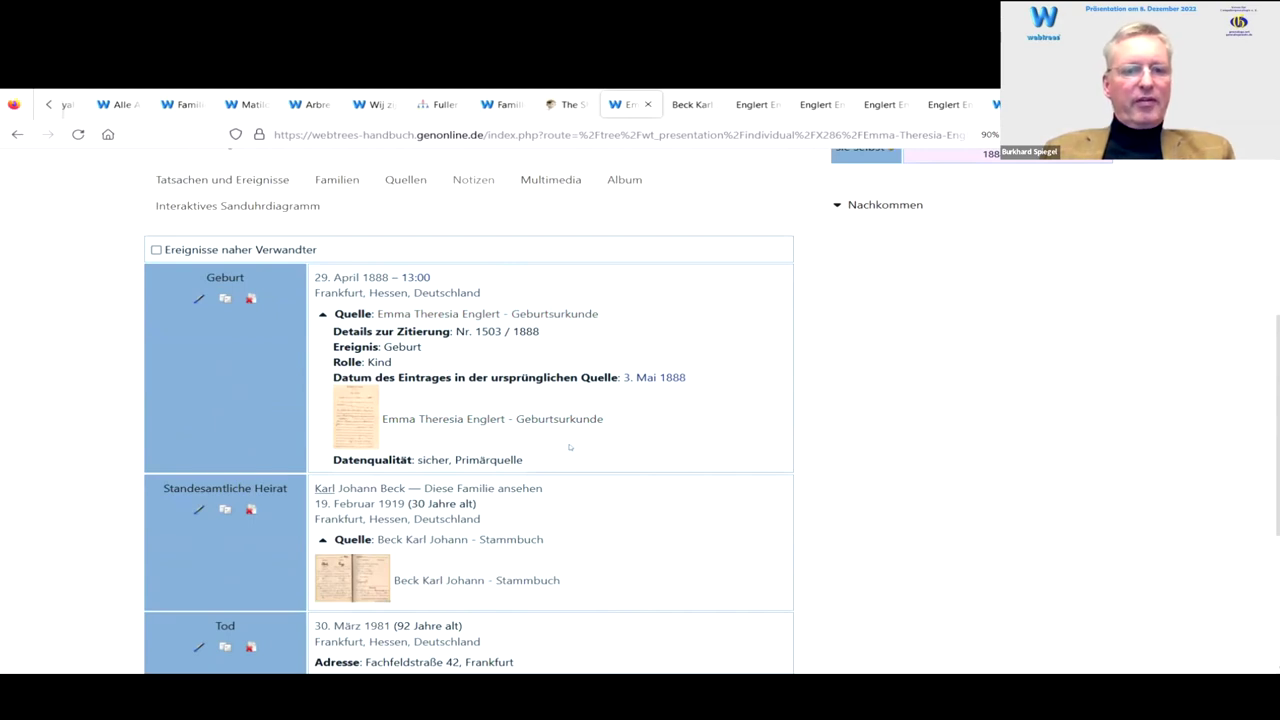
scroll(569, 450, "down", 3)
scroll(572, 449, "up", 4)
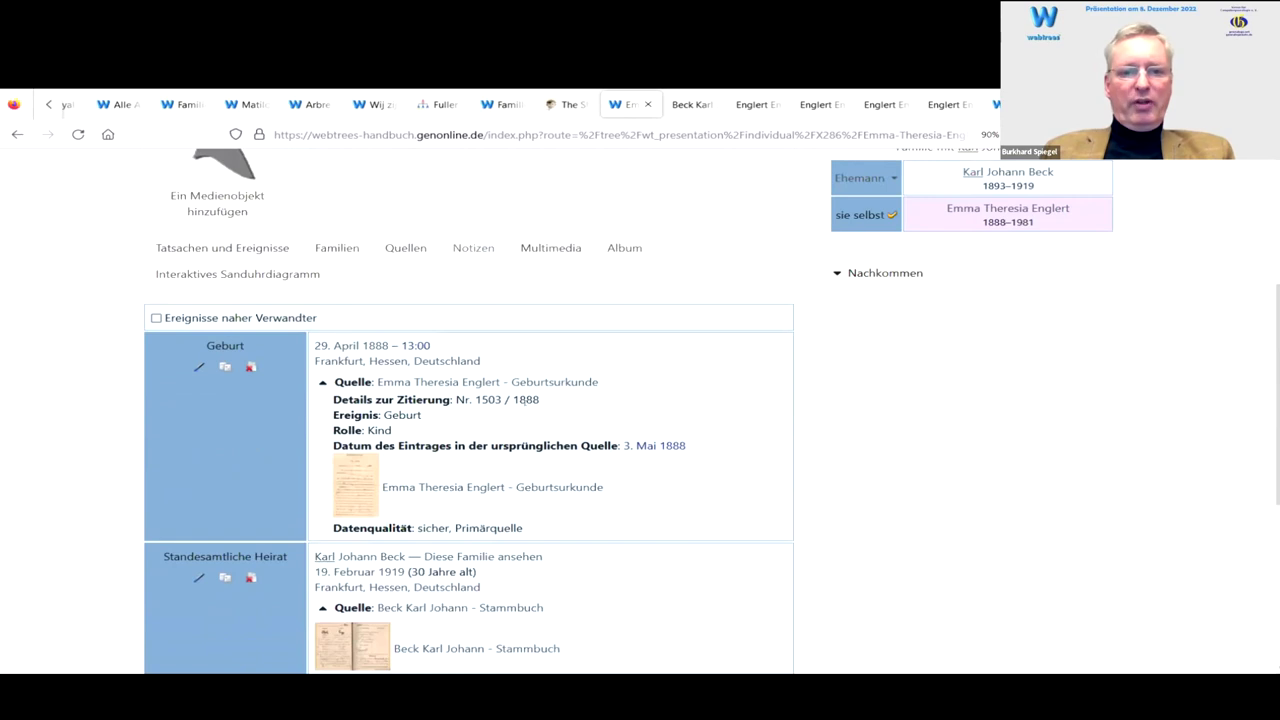
scroll(519, 404, "up", 3)
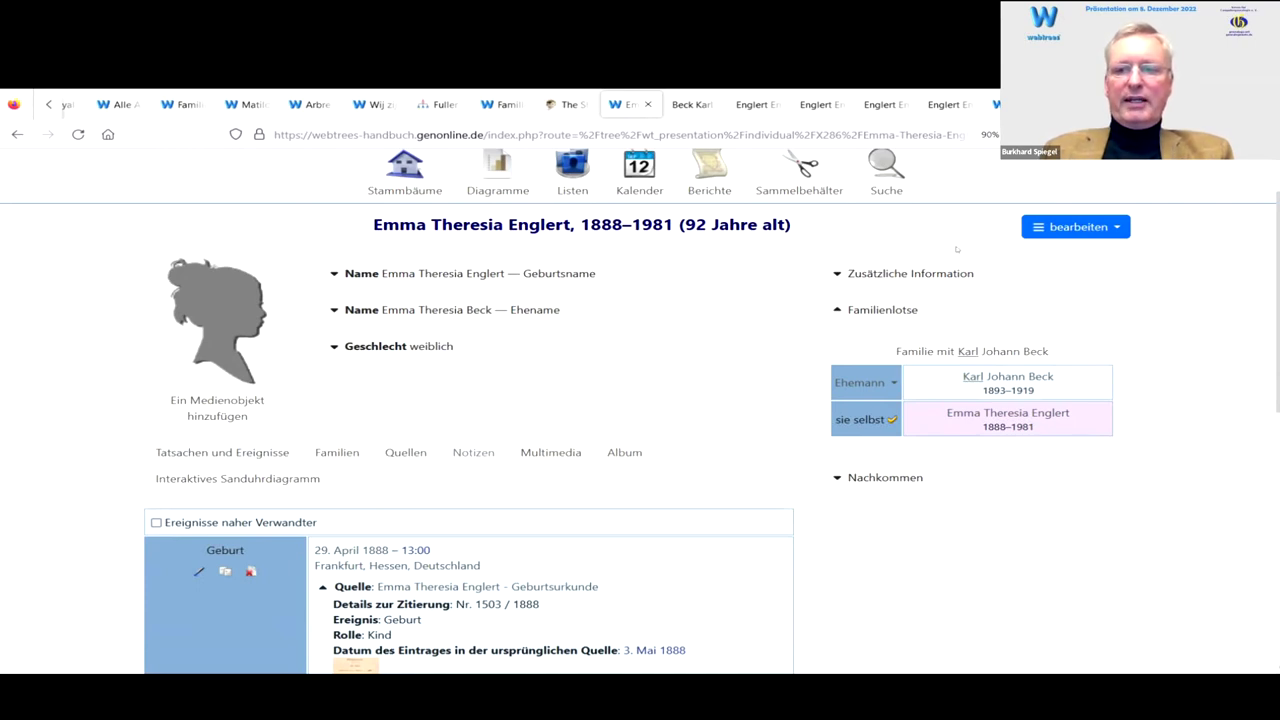
left_click(1057, 226)
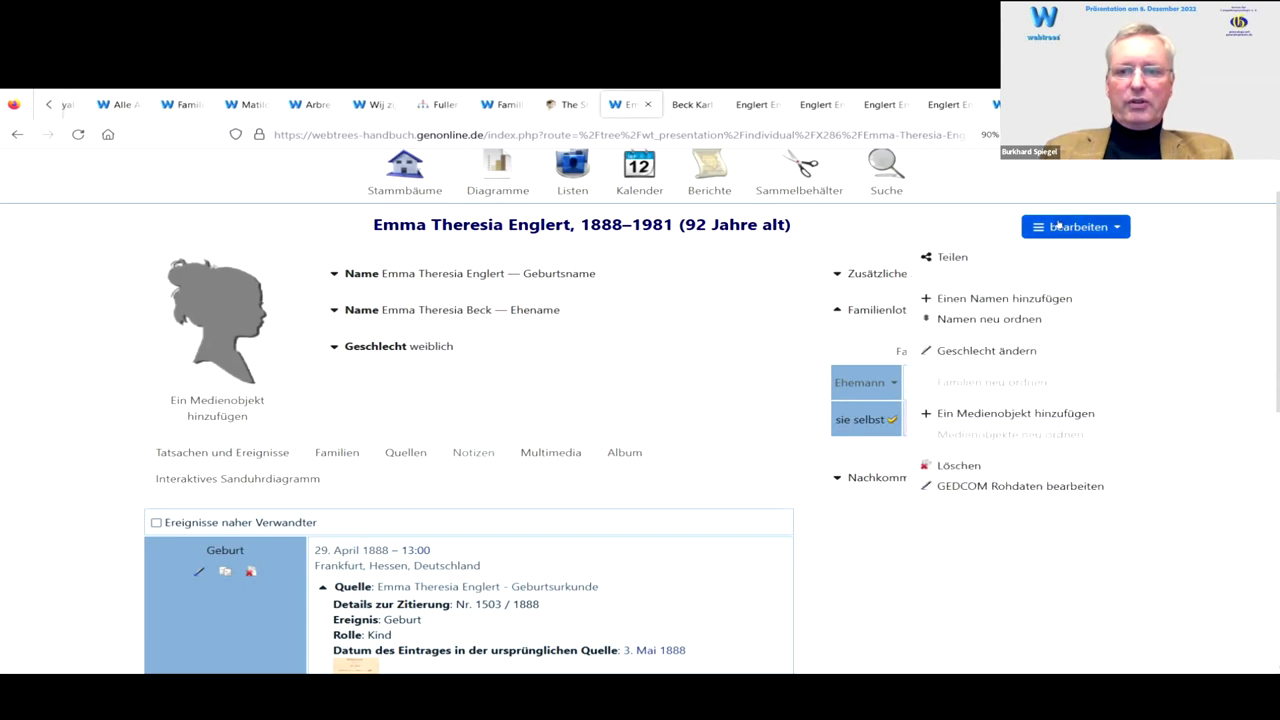
left_click(983, 298)
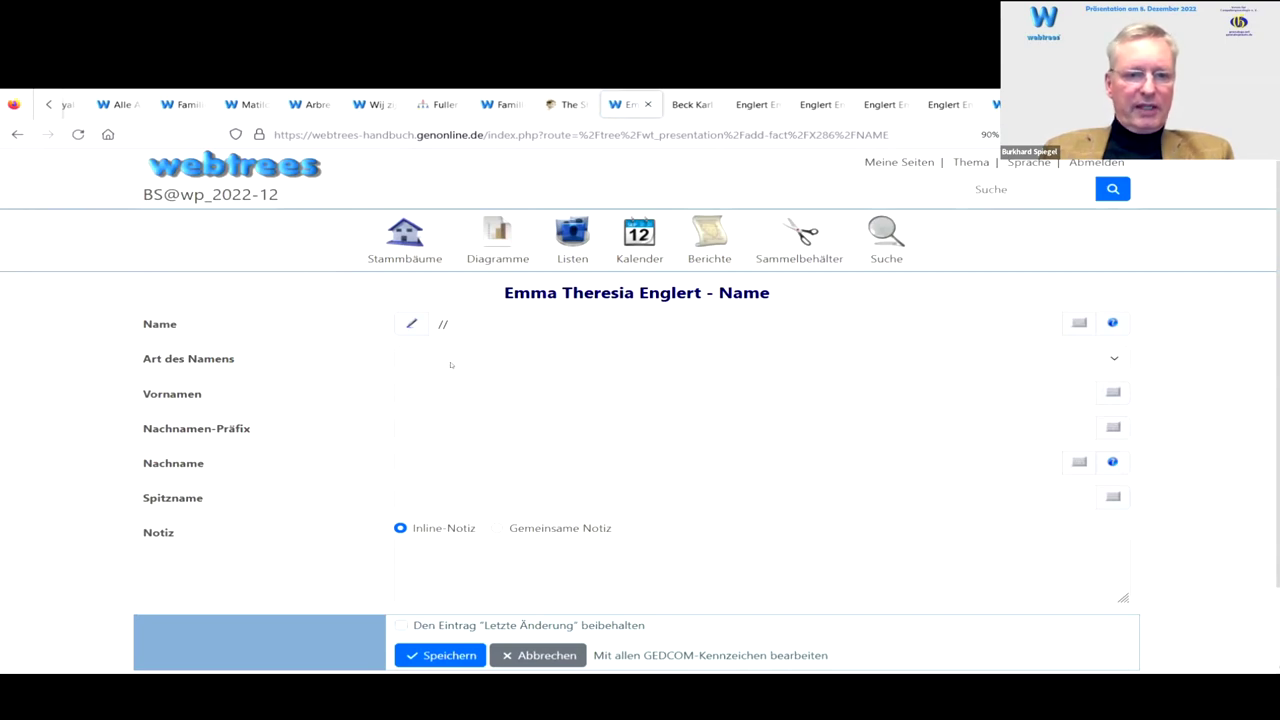
left_click(443, 358)
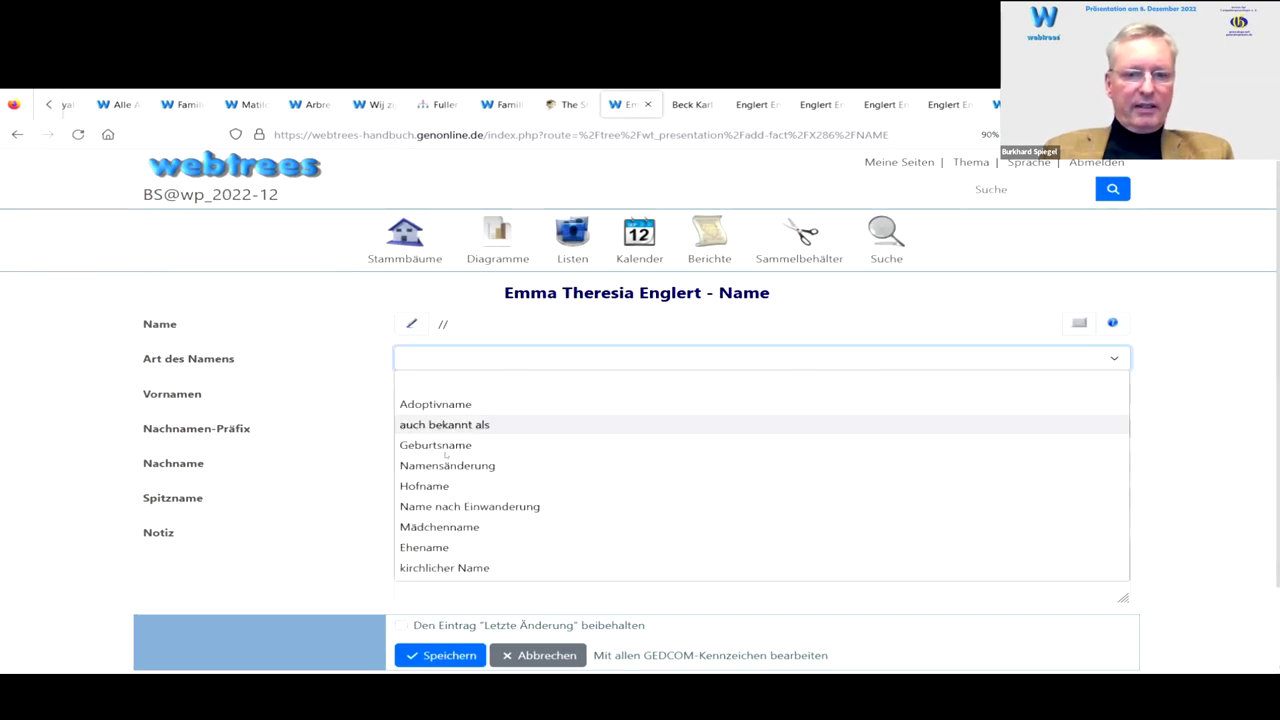
left_click(434, 543)
left_click(444, 393)
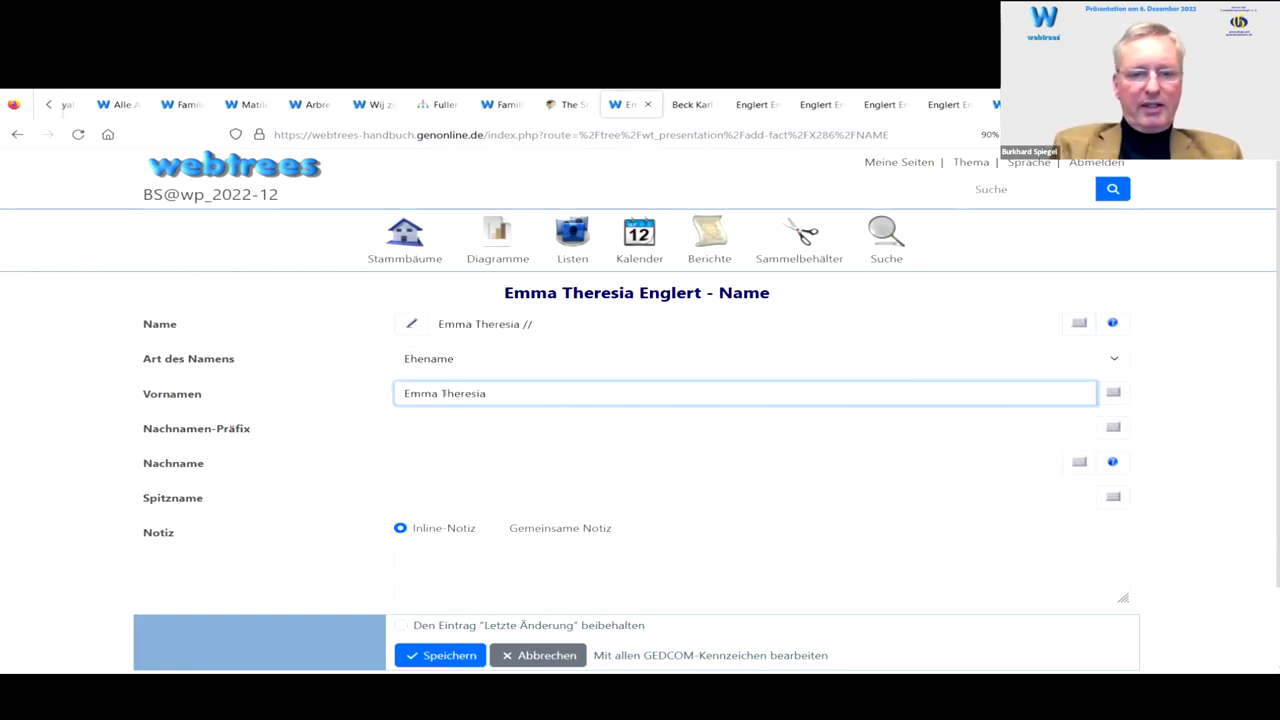
key("Tab")
key("Tab")
key("Tab")
key("Tab")
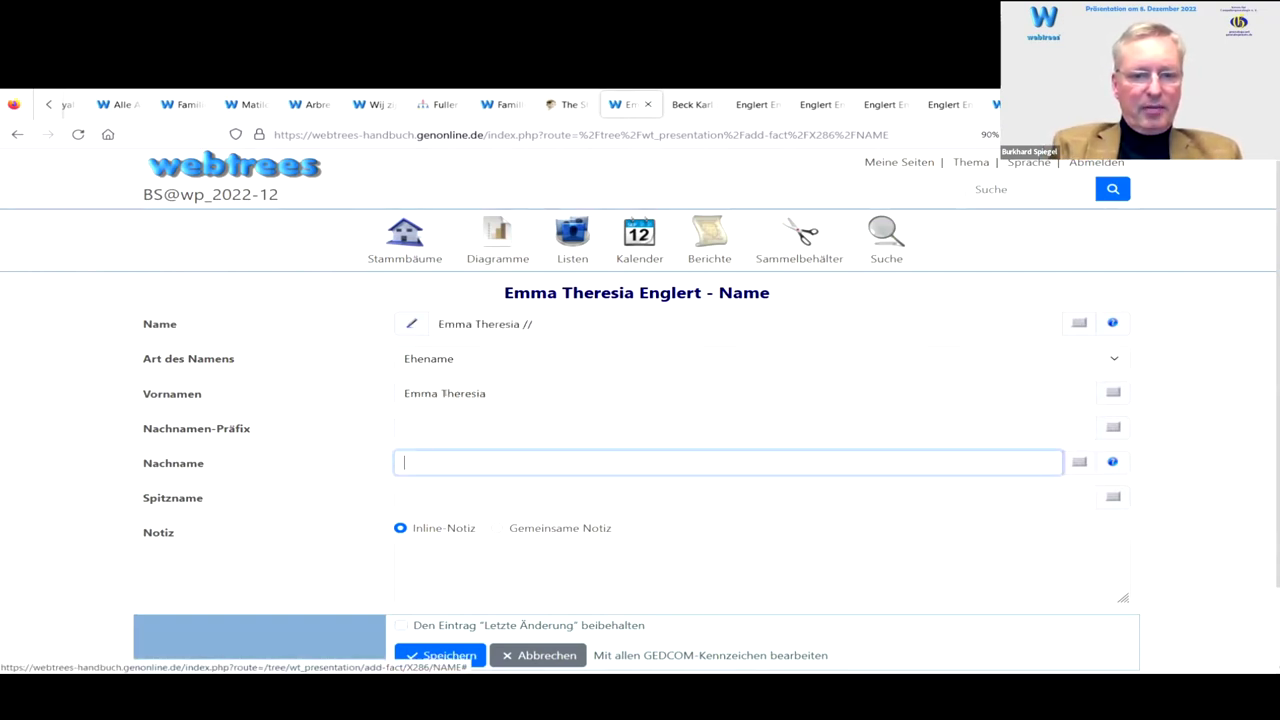
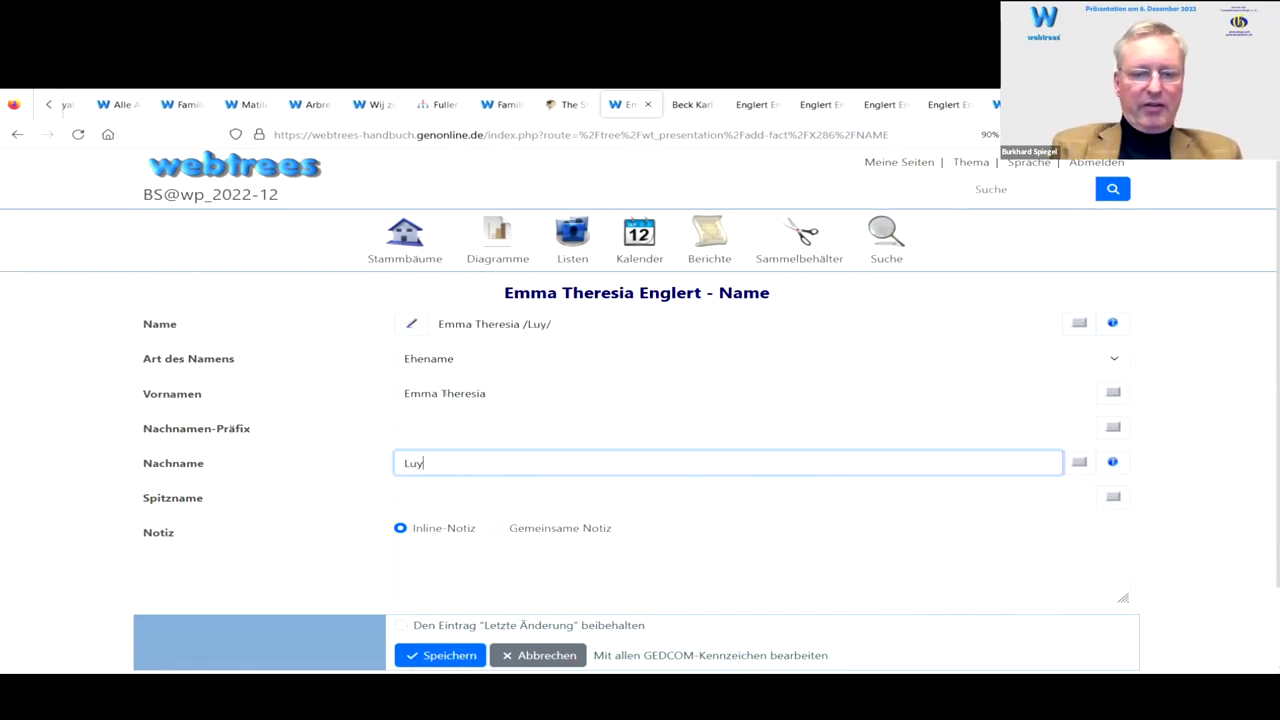
key("Tab")
scroll(562, 440, "down", 2)
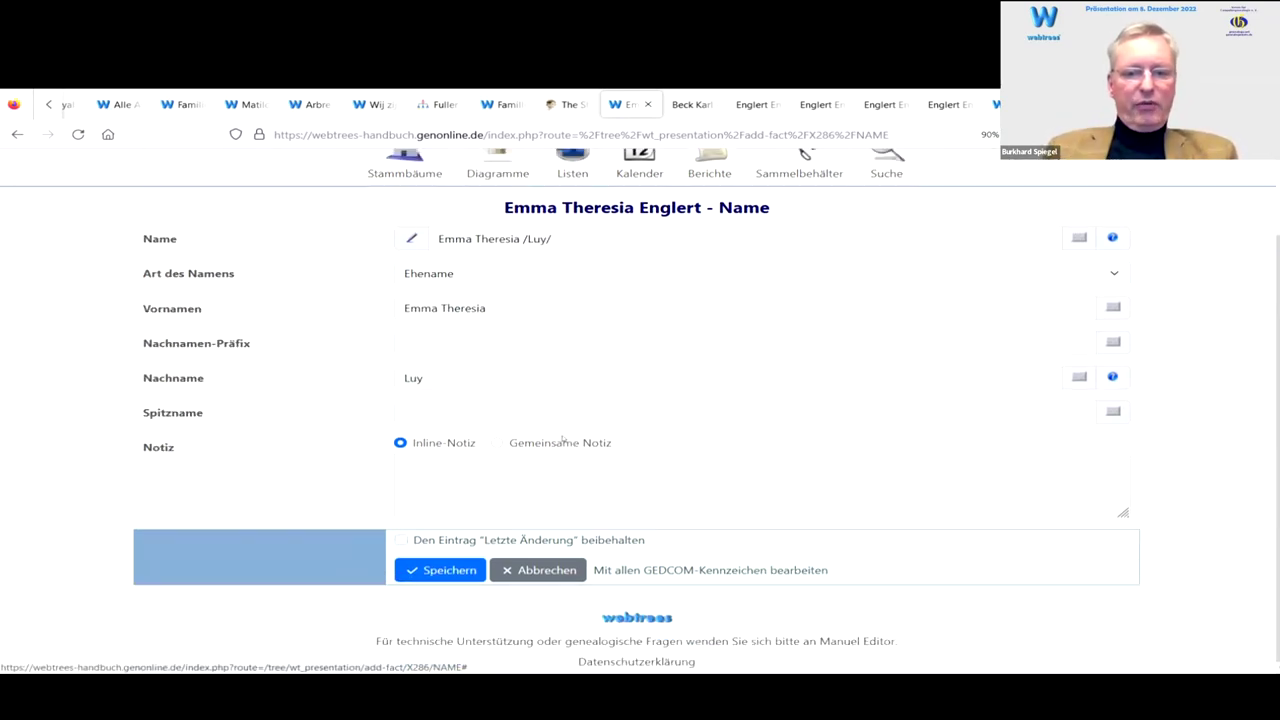
left_click(447, 567)
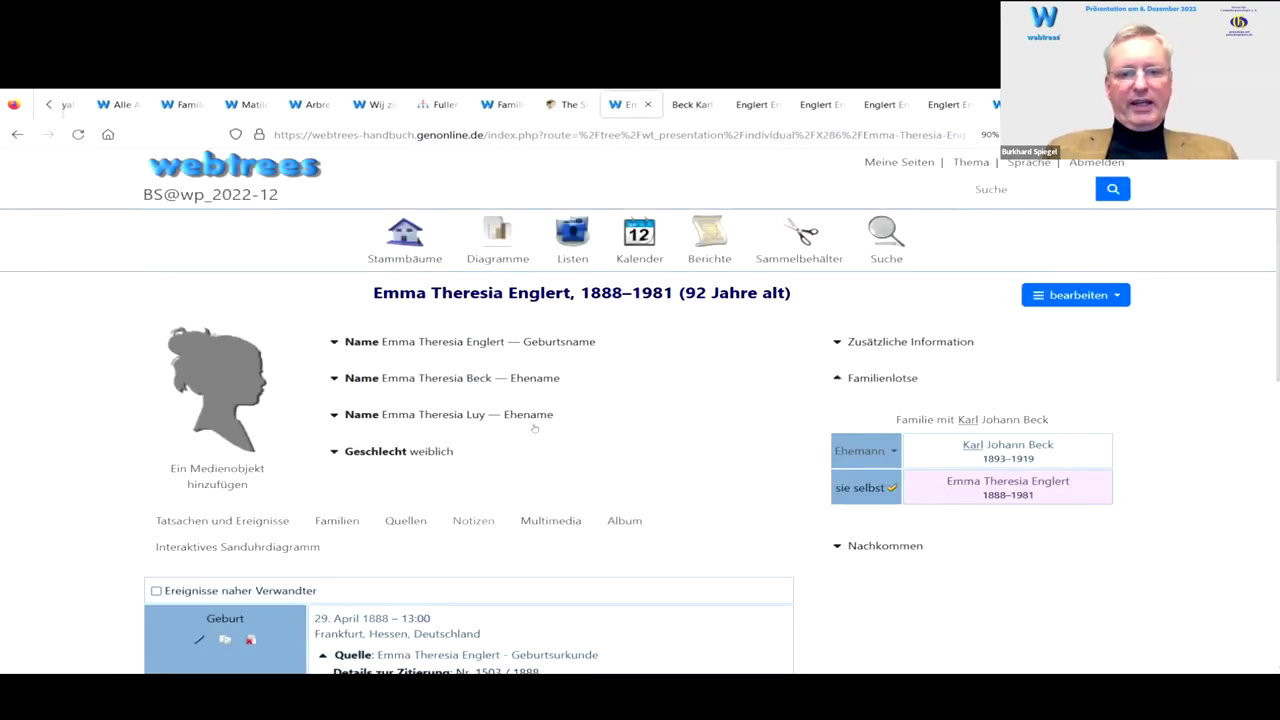
left_click(352, 416)
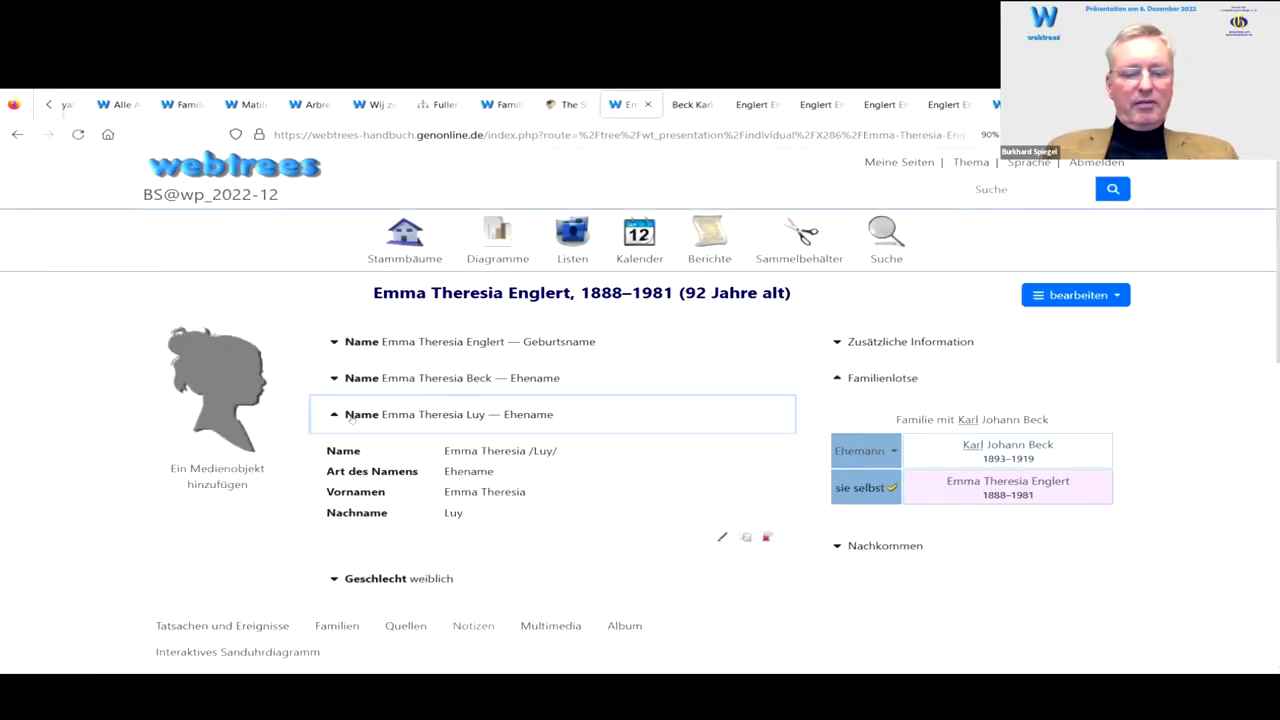
left_click(350, 416)
left_click(348, 380)
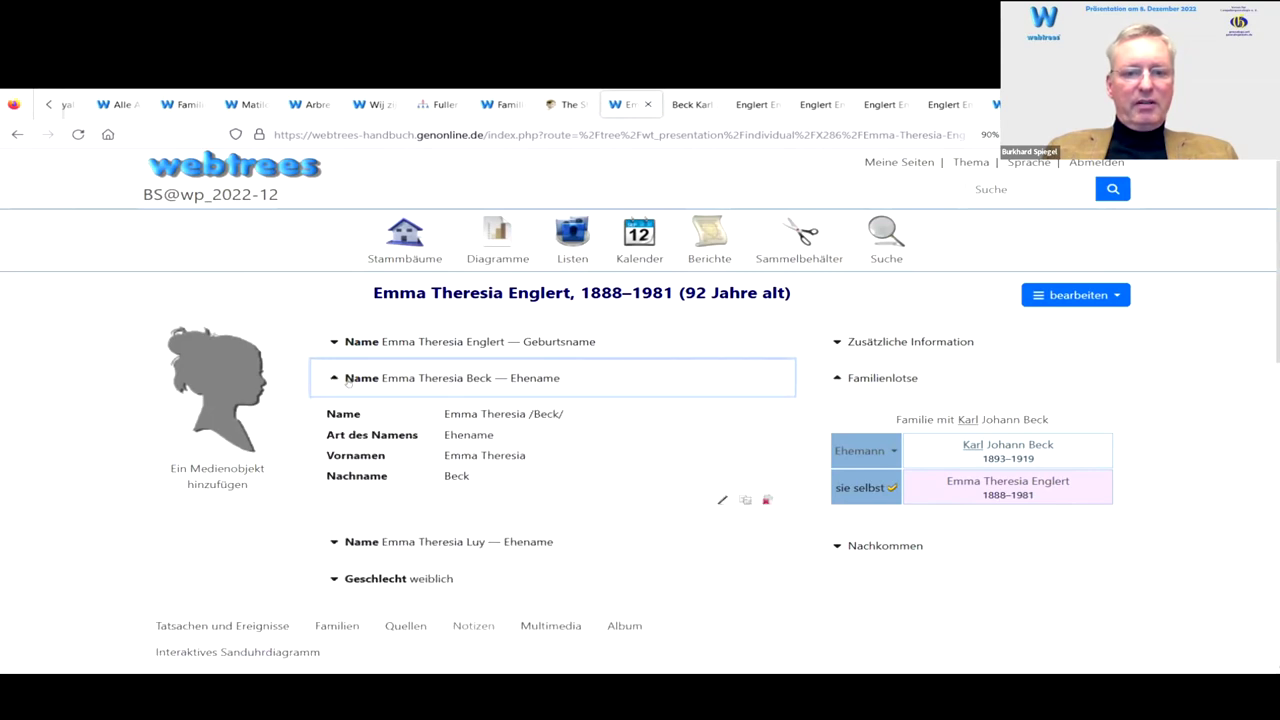
left_click(347, 381)
left_click(347, 341)
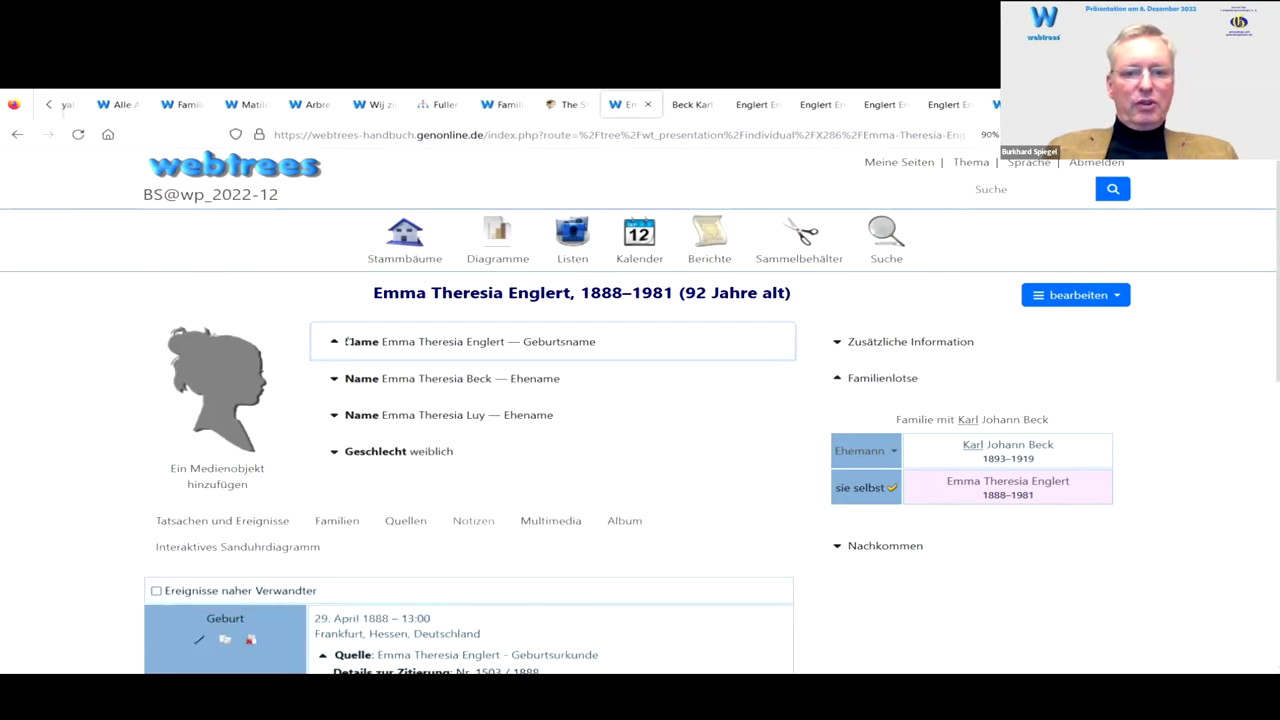
left_click(347, 341)
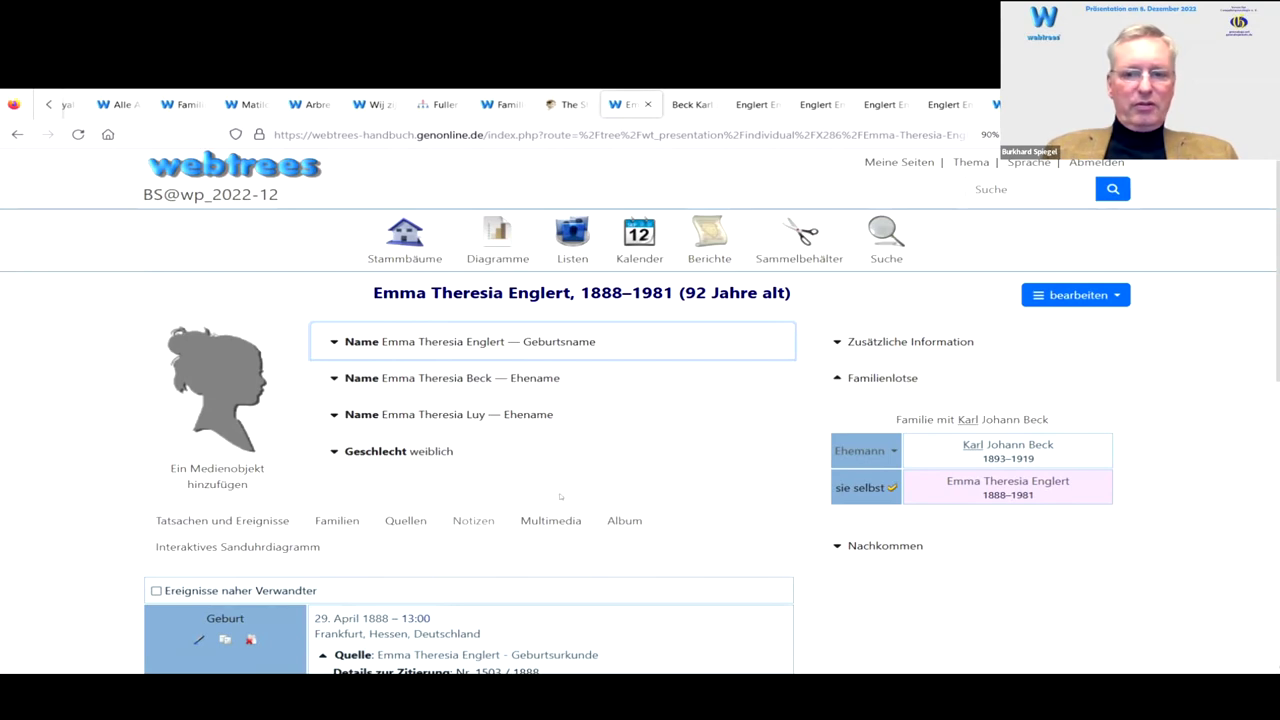
left_click(975, 421)
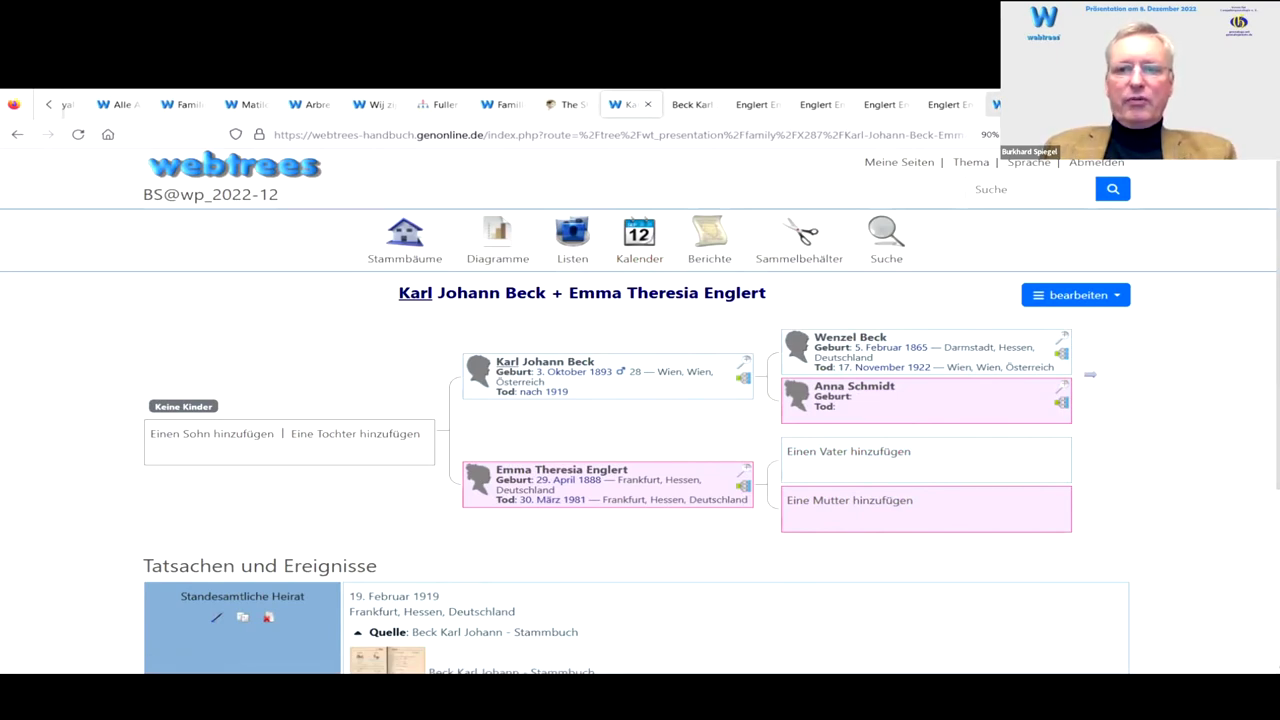
key("ctrl+shift+Tab")
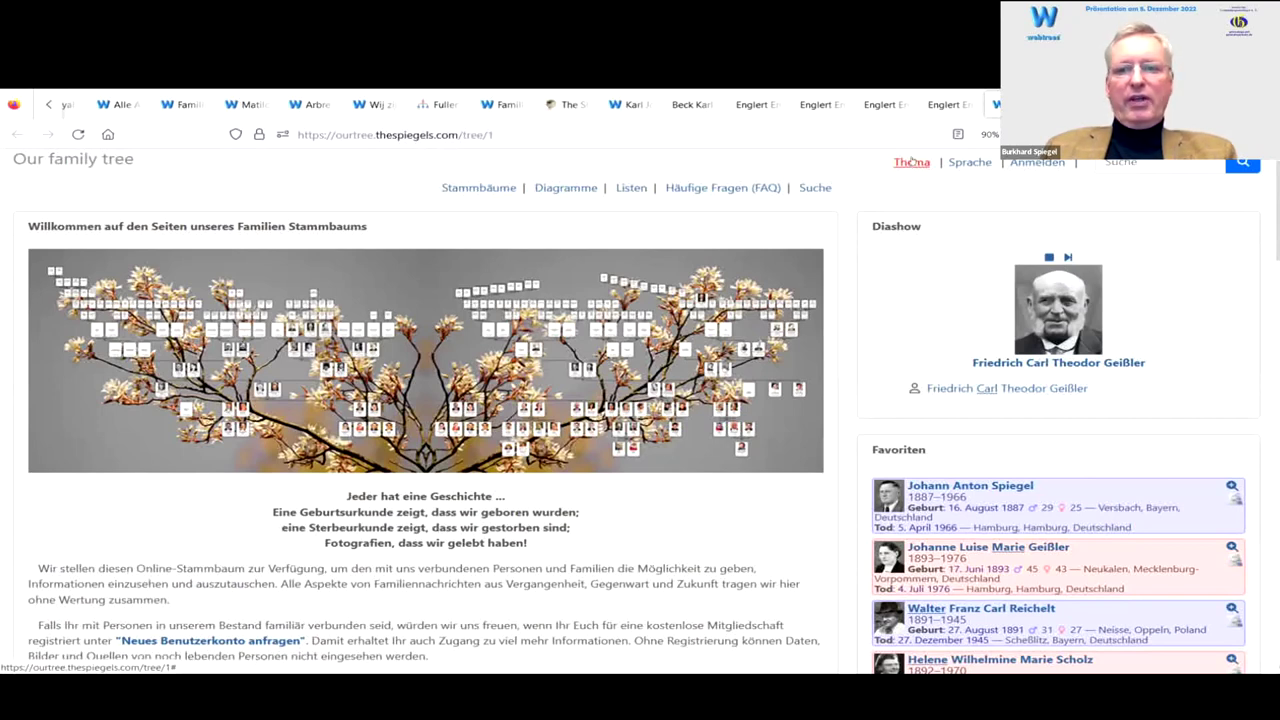
Step: Try the webtrees theme on Our family tree, then switch the site to Clouds
left_click(912, 162)
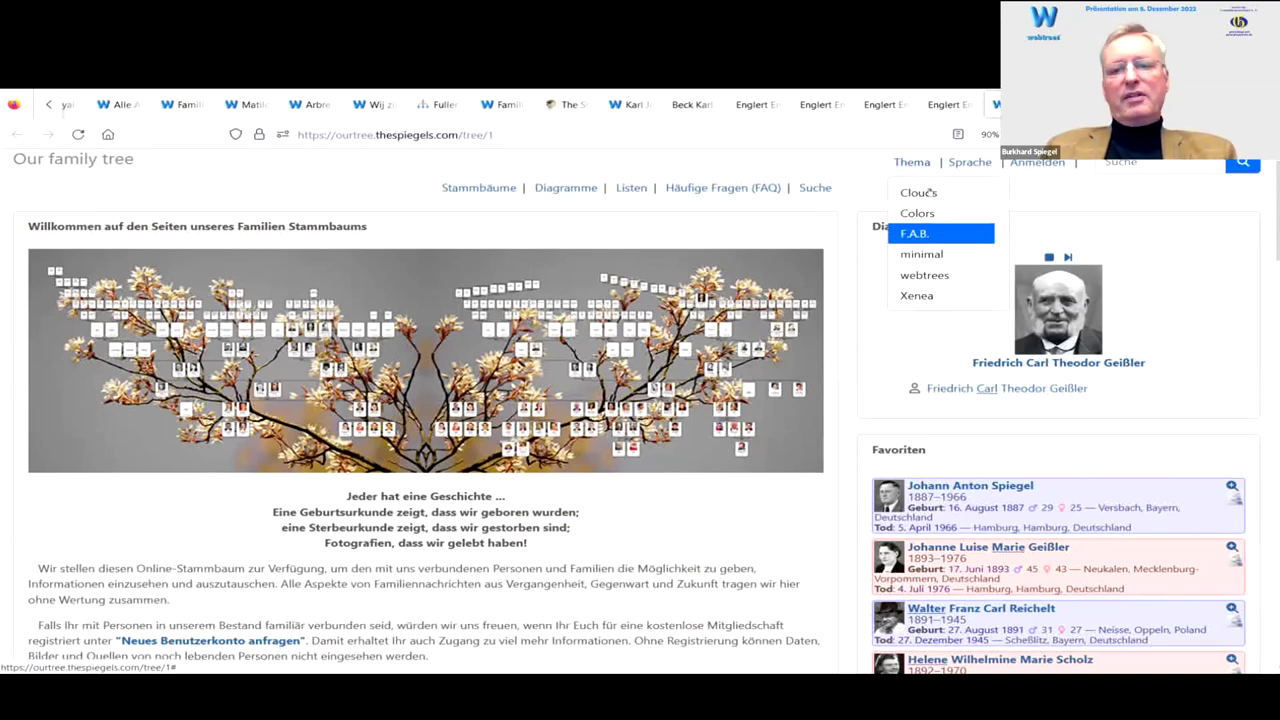
left_click(929, 277)
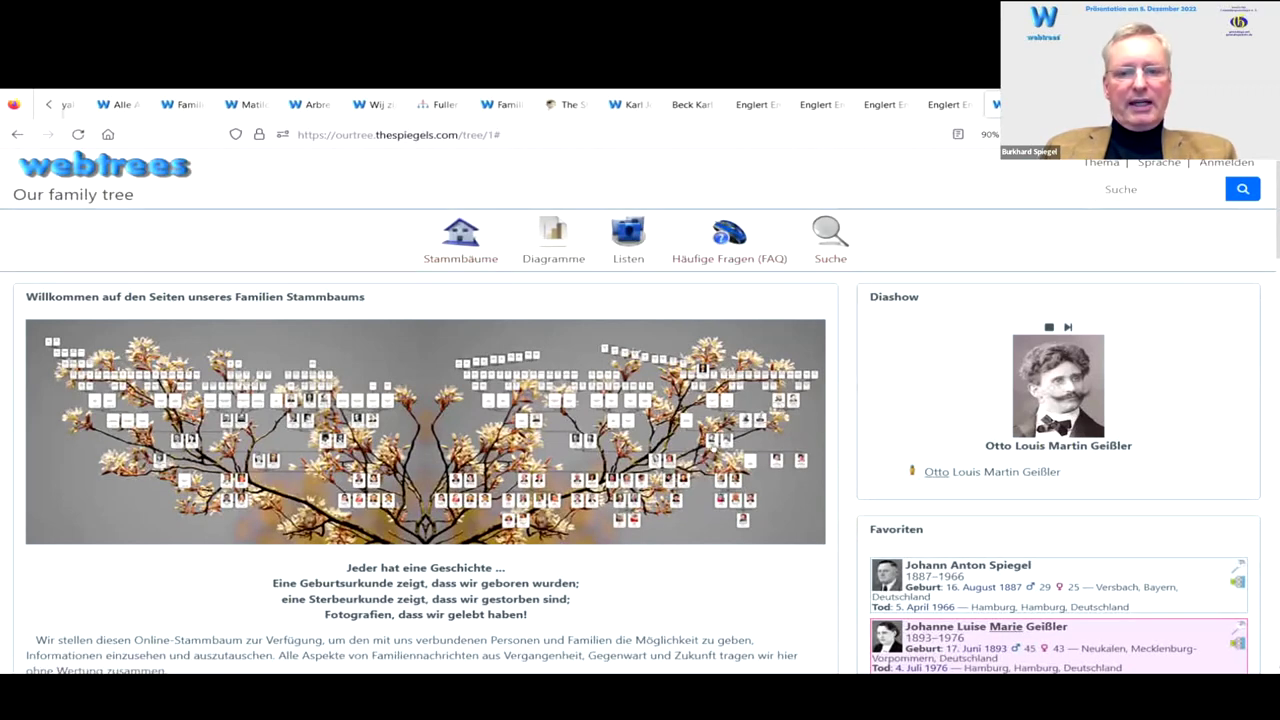
scroll(715, 450, "down", 3)
scroll(715, 450, "down", 4)
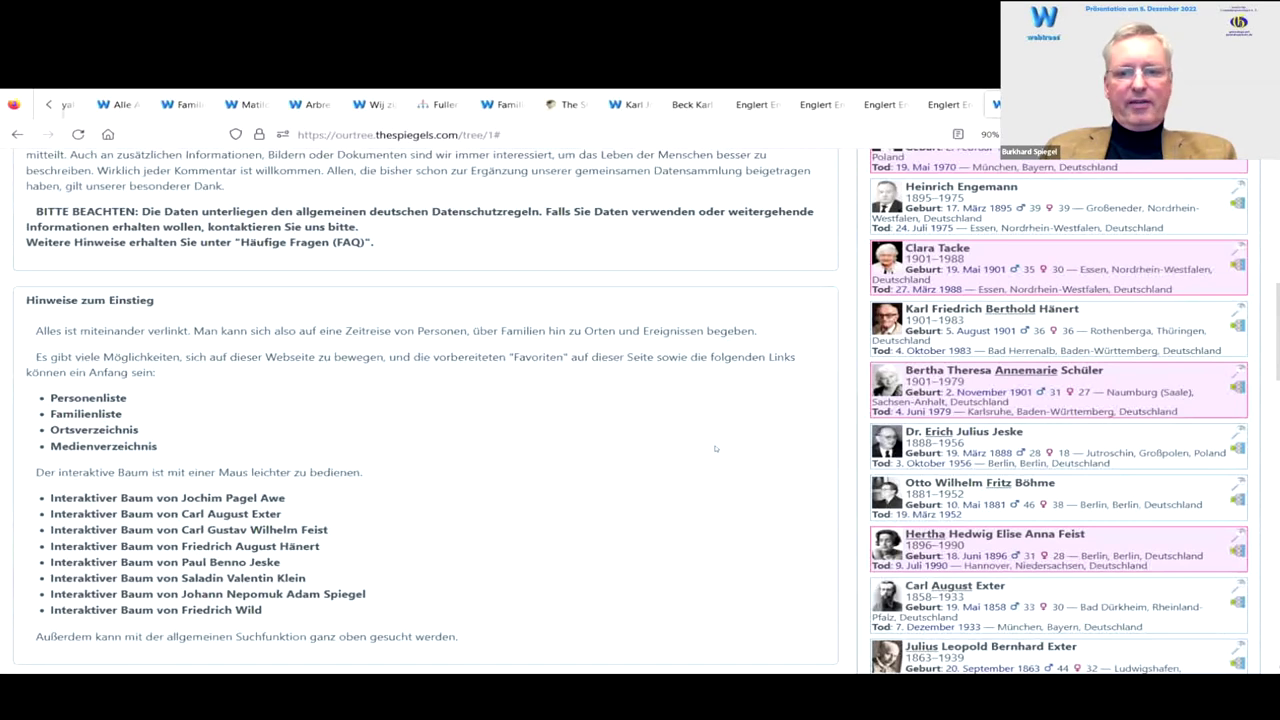
scroll(715, 448, "up", 8)
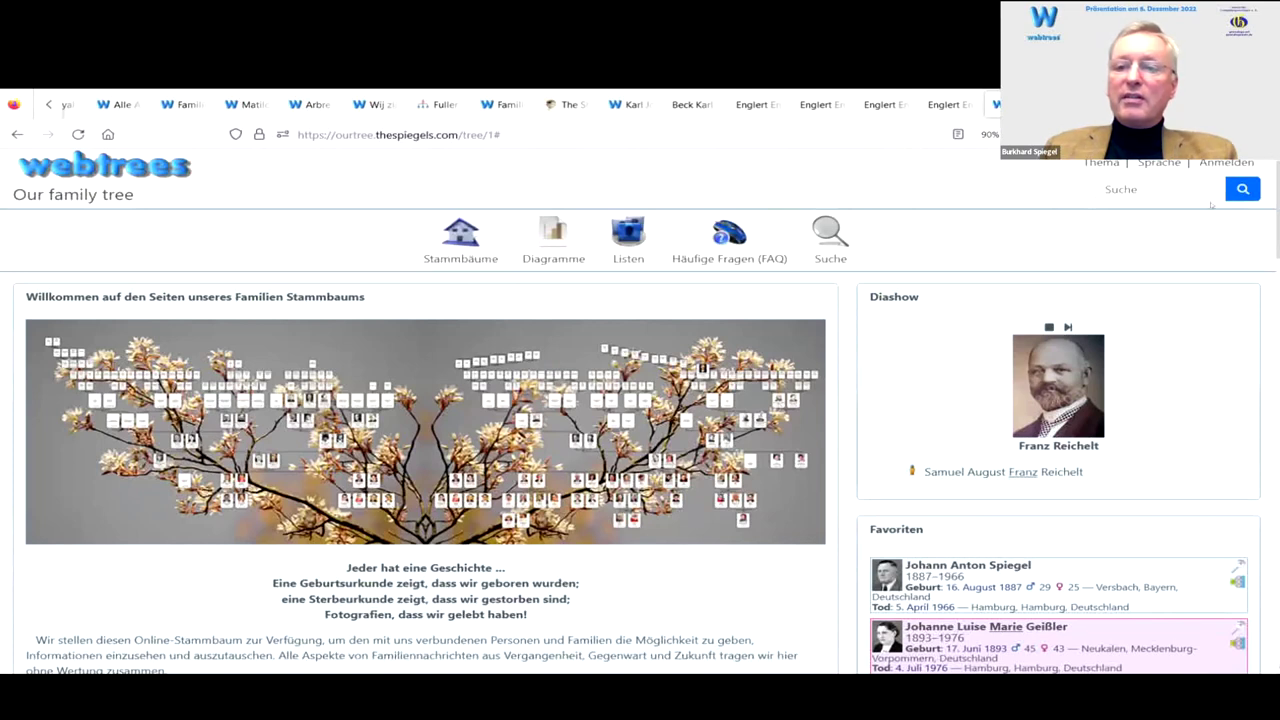
left_click(1113, 166)
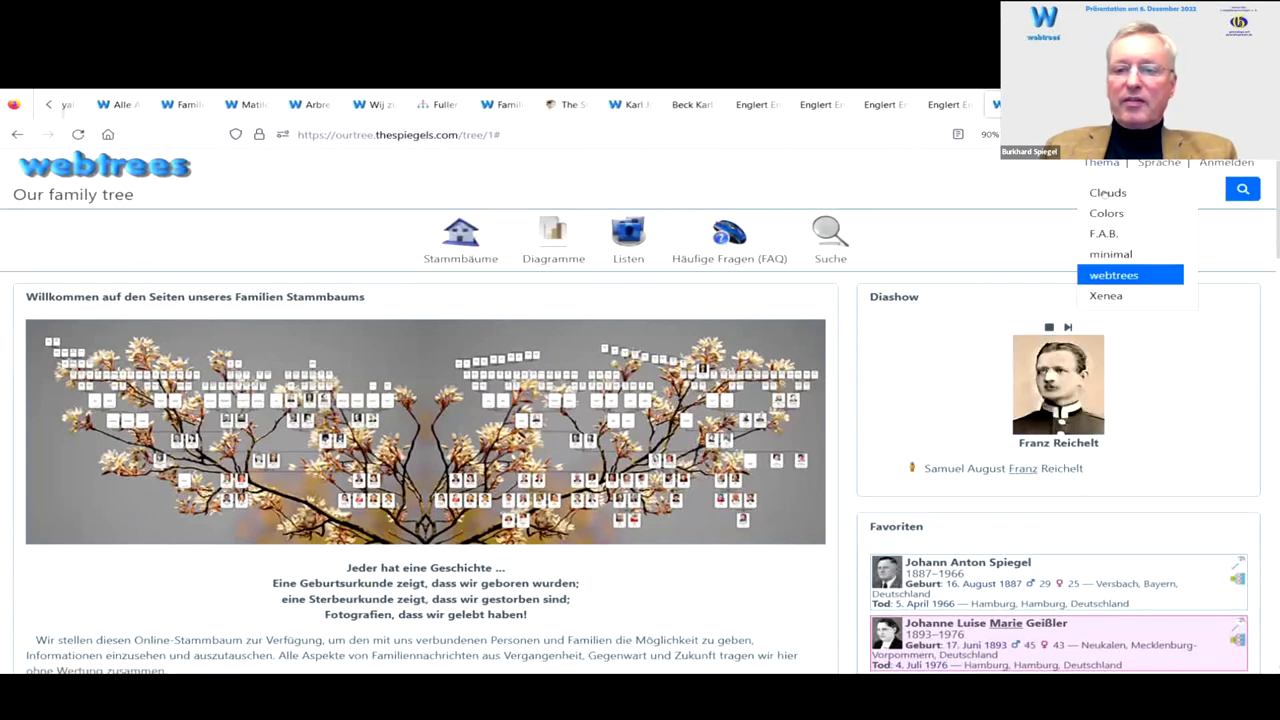
left_click(1105, 190)
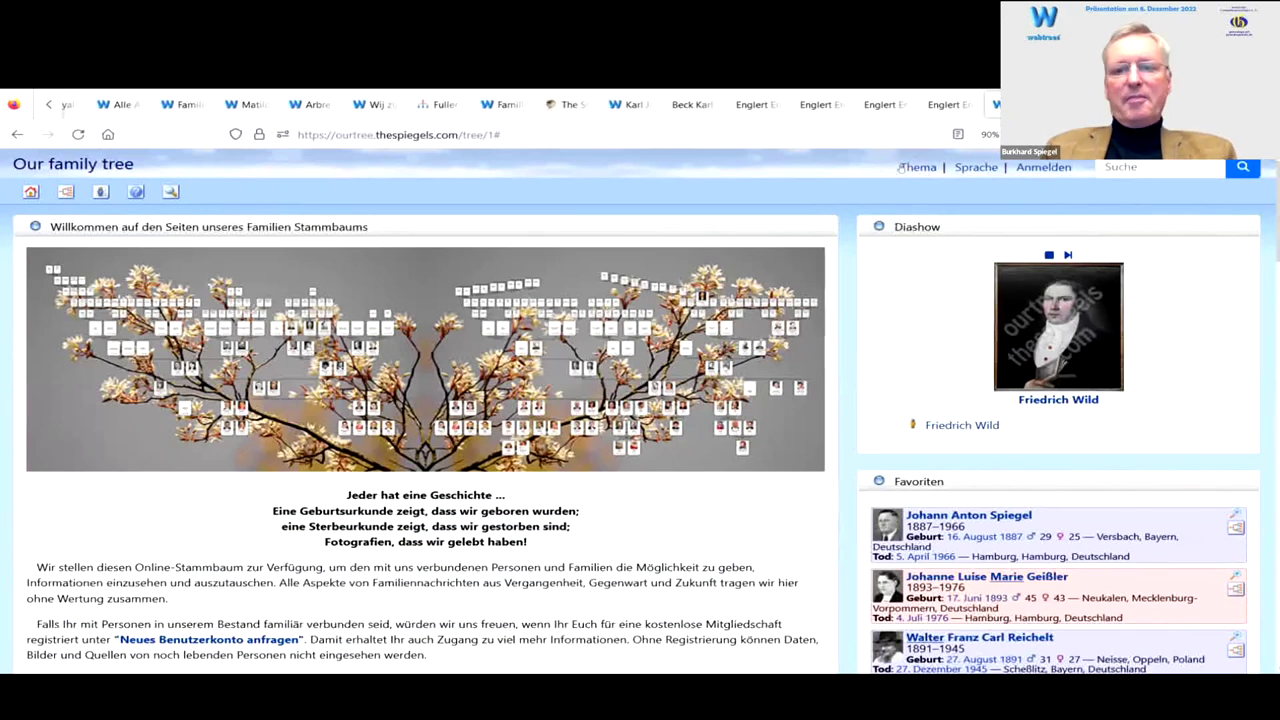
mouse_move(916, 167)
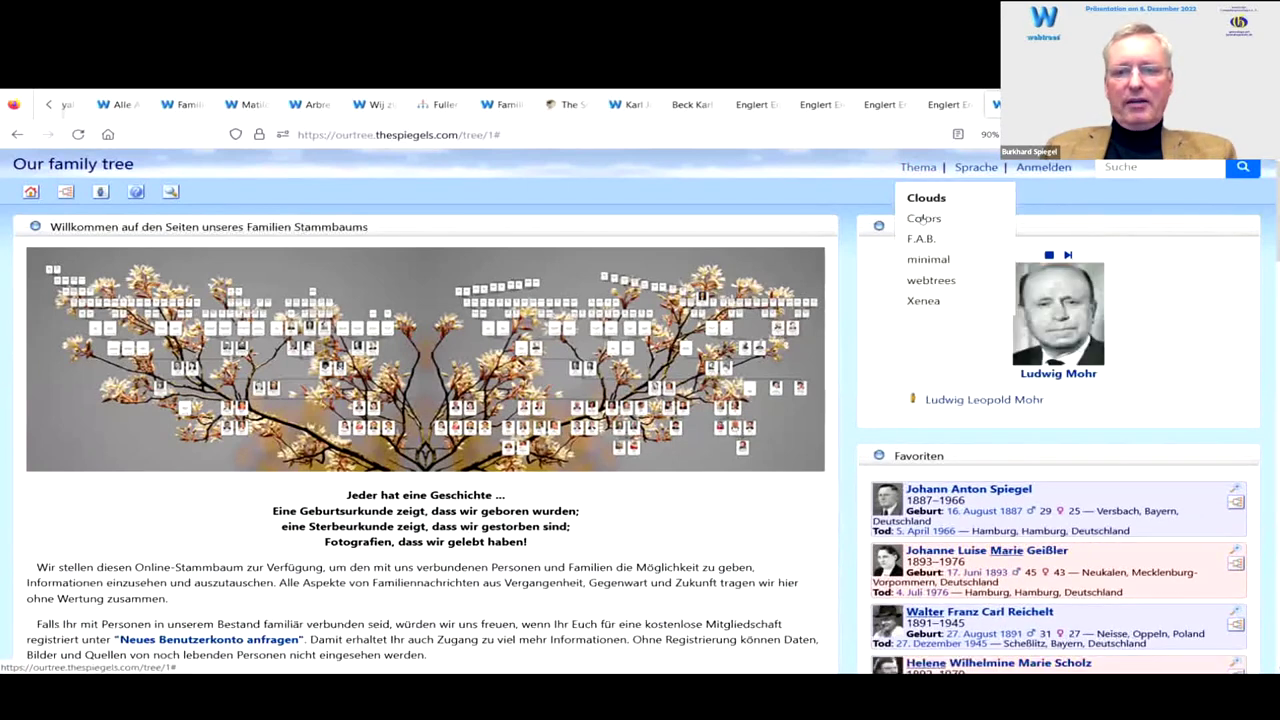
Step: Apply Colors with Belgische Schokolade, then Plastikrosa palettes, and finally switch to the F.A.B. theme
left_click(926, 219)
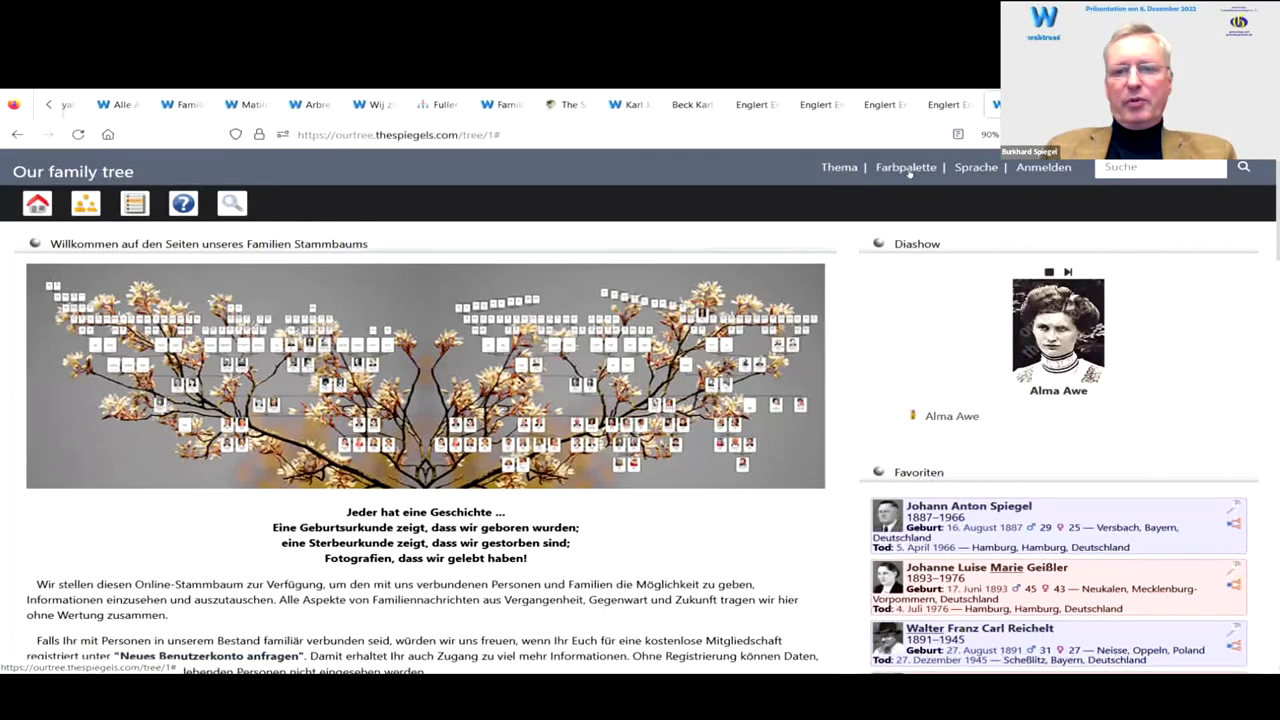
left_click(900, 170)
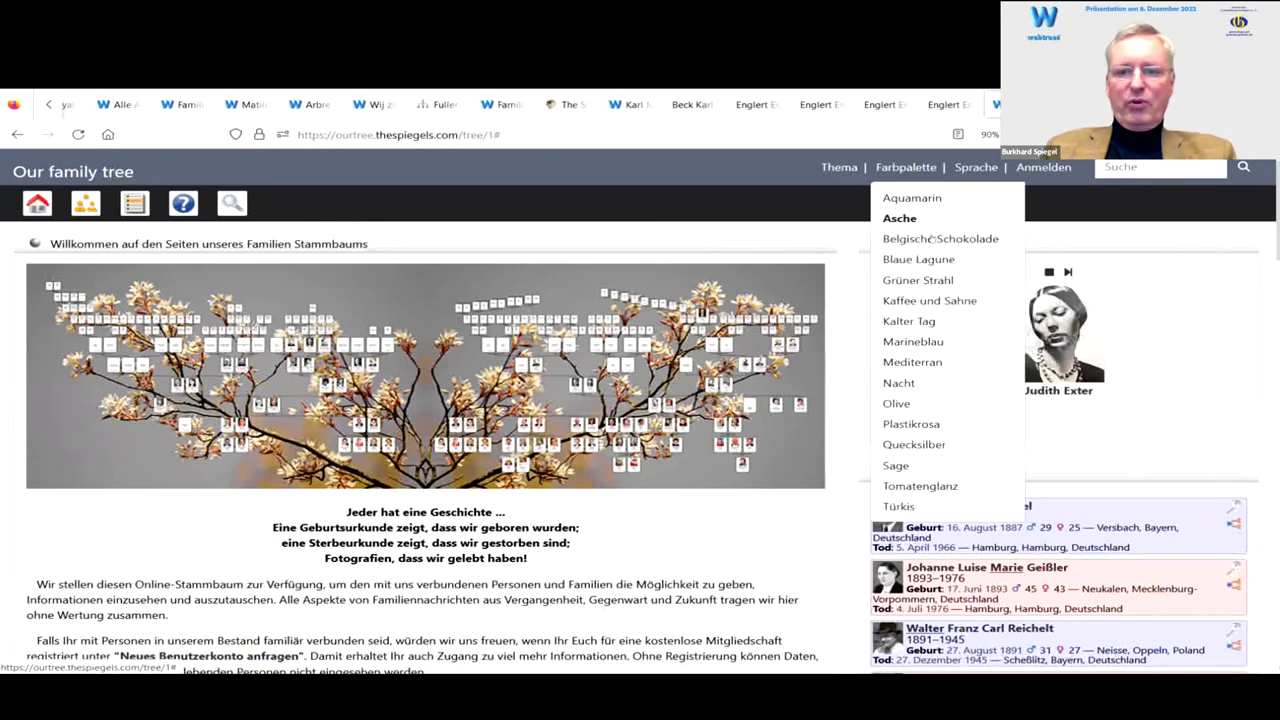
left_click(897, 238)
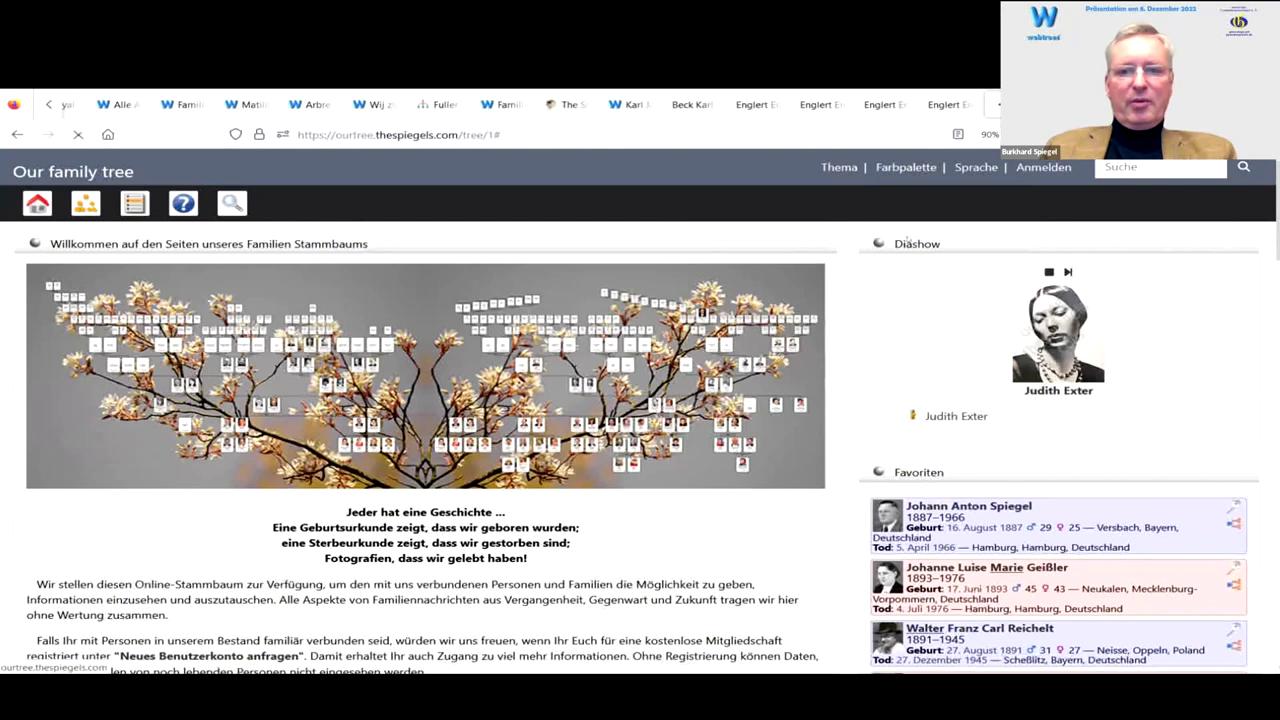
left_click(903, 168)
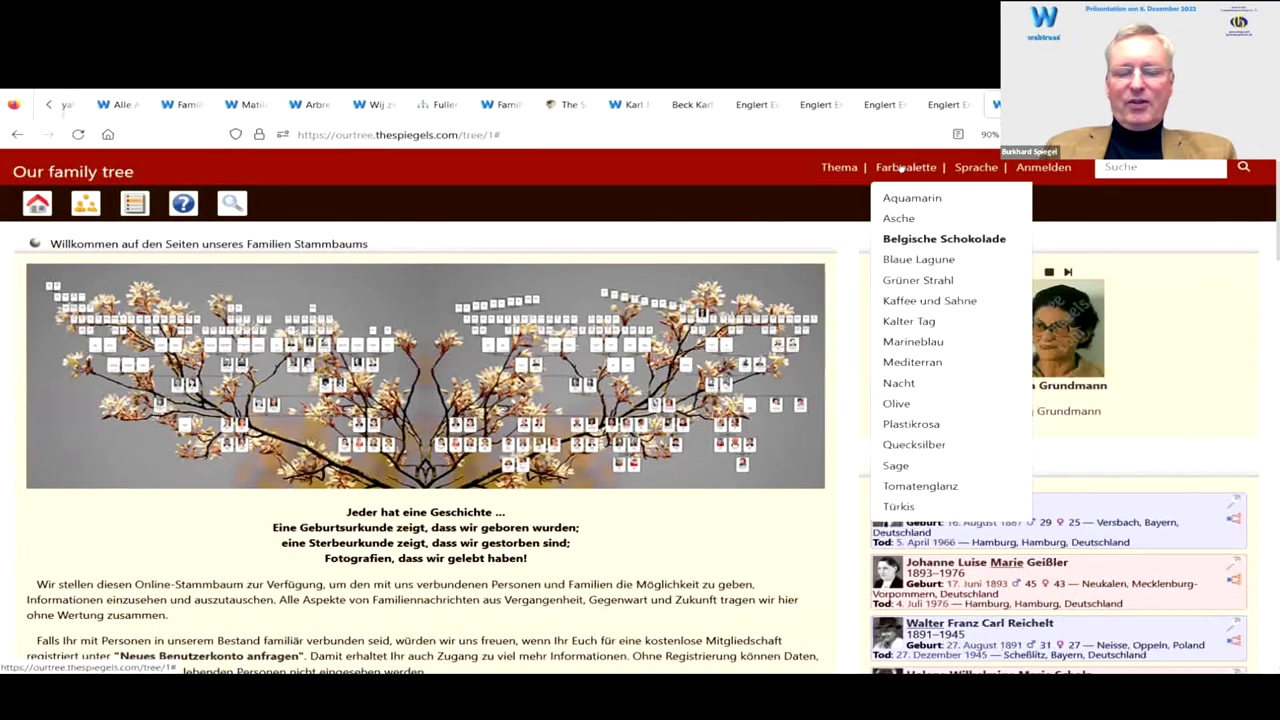
left_click(941, 424)
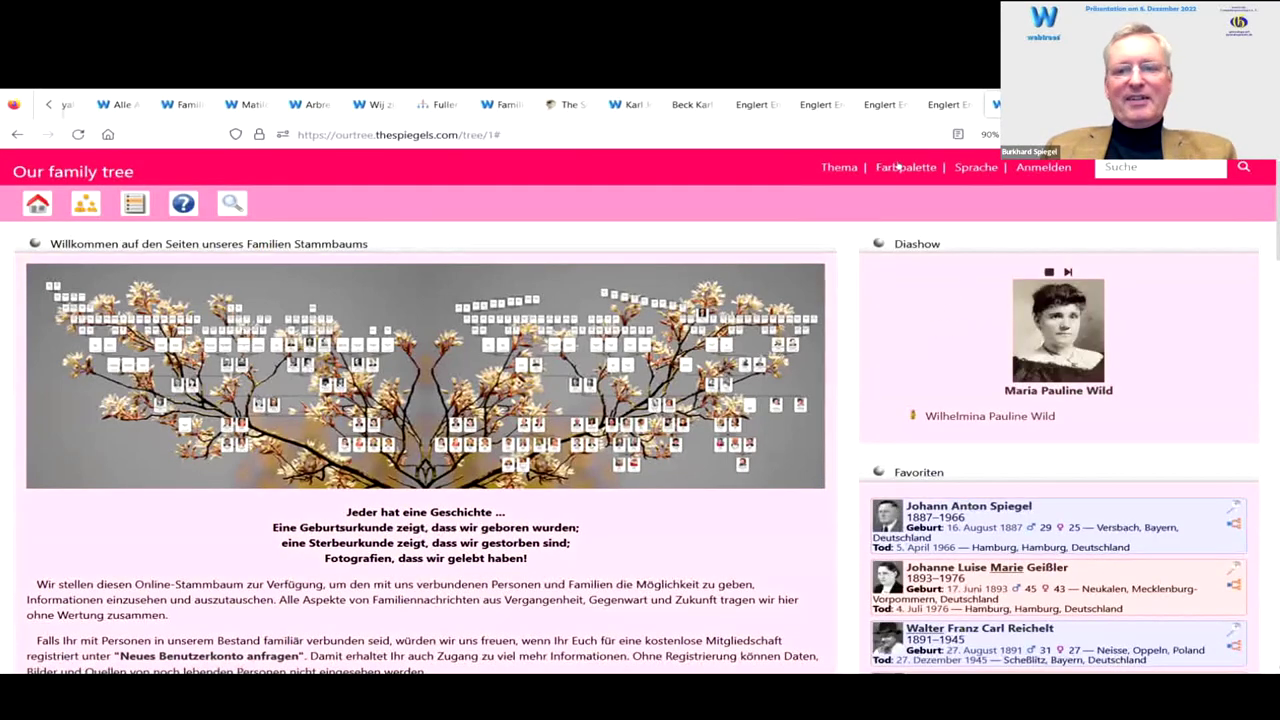
left_click(838, 167)
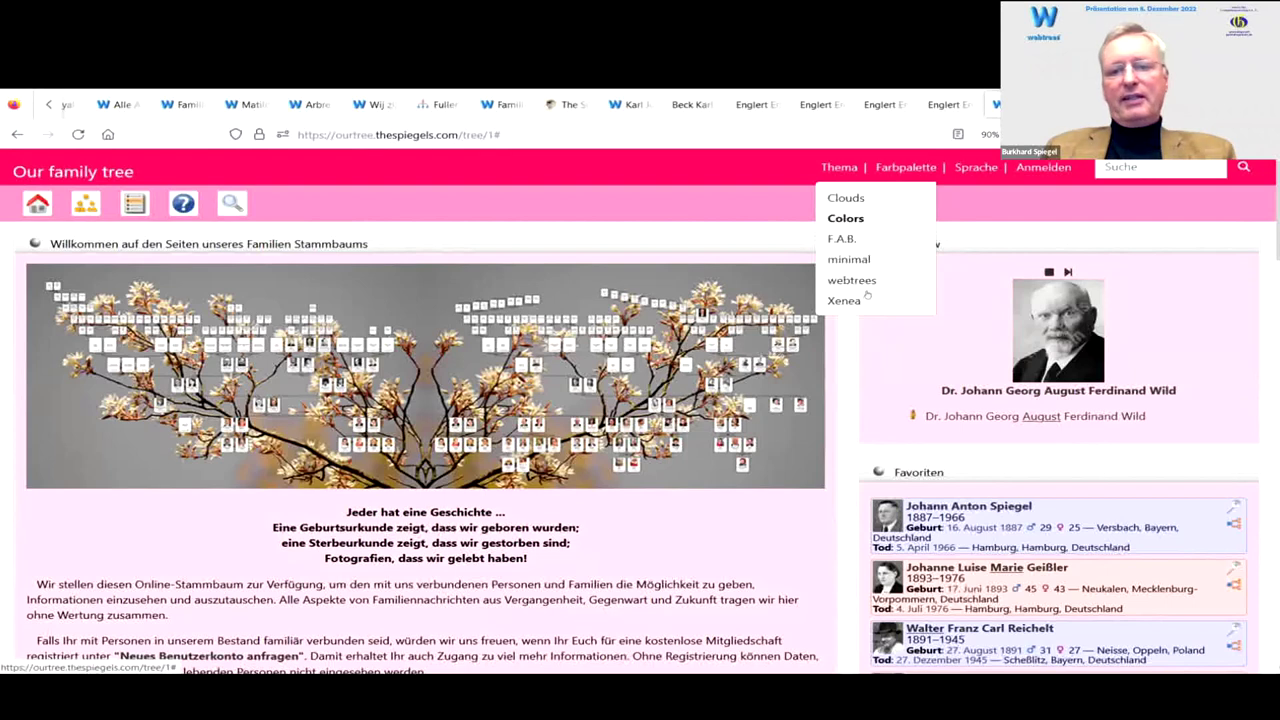
left_click(841, 239)
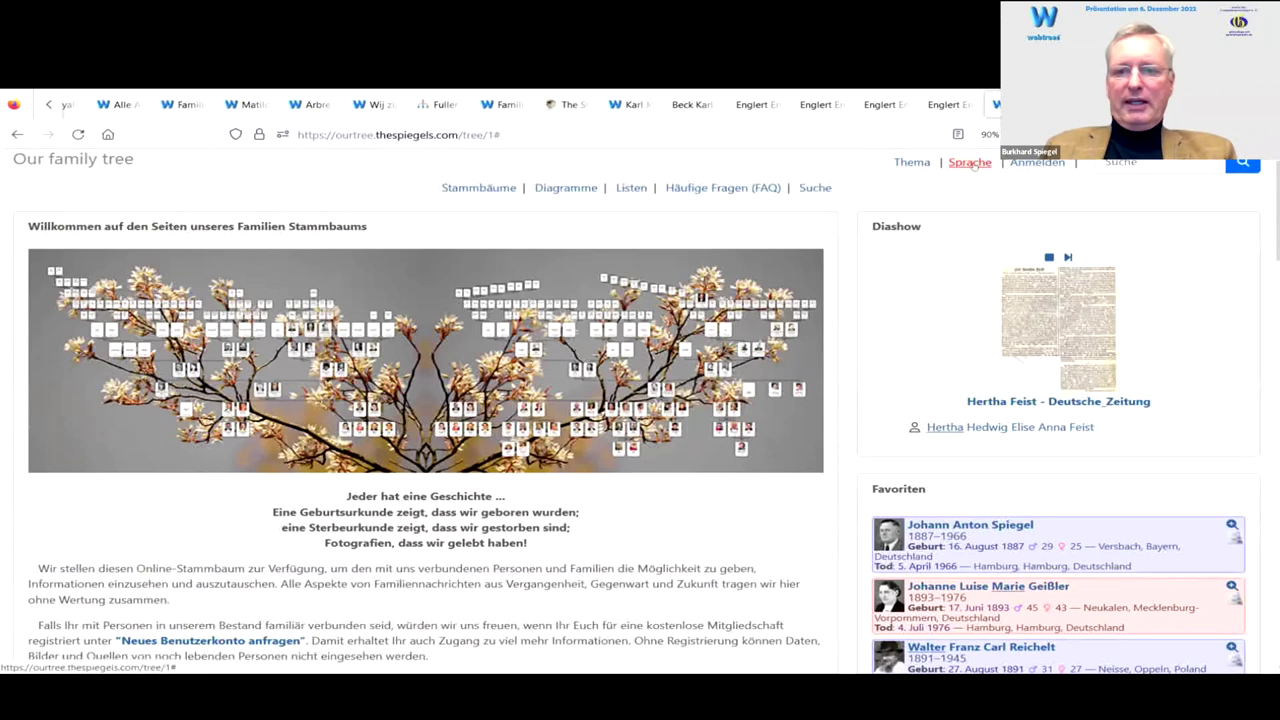
Step: Open the Sprache menu listing Deutsch, American English, British English, français and italiano
left_click(970, 163)
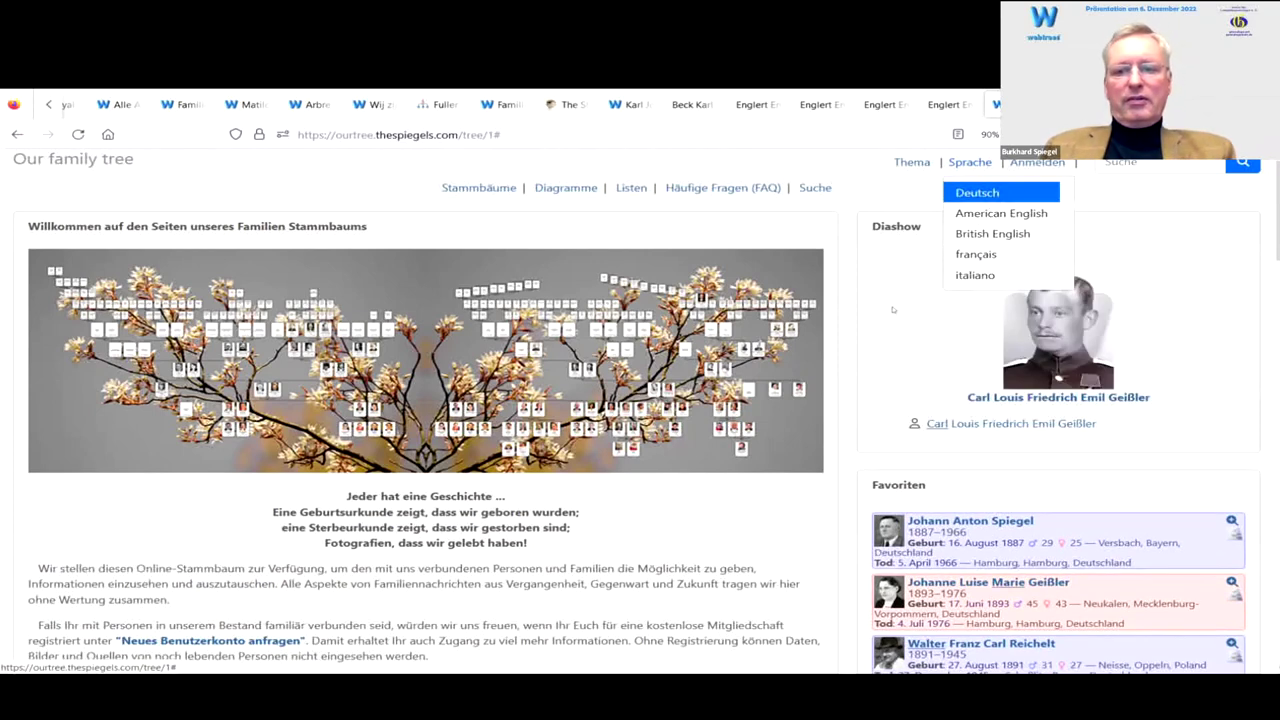
scroll(940, 450, "down", 3)
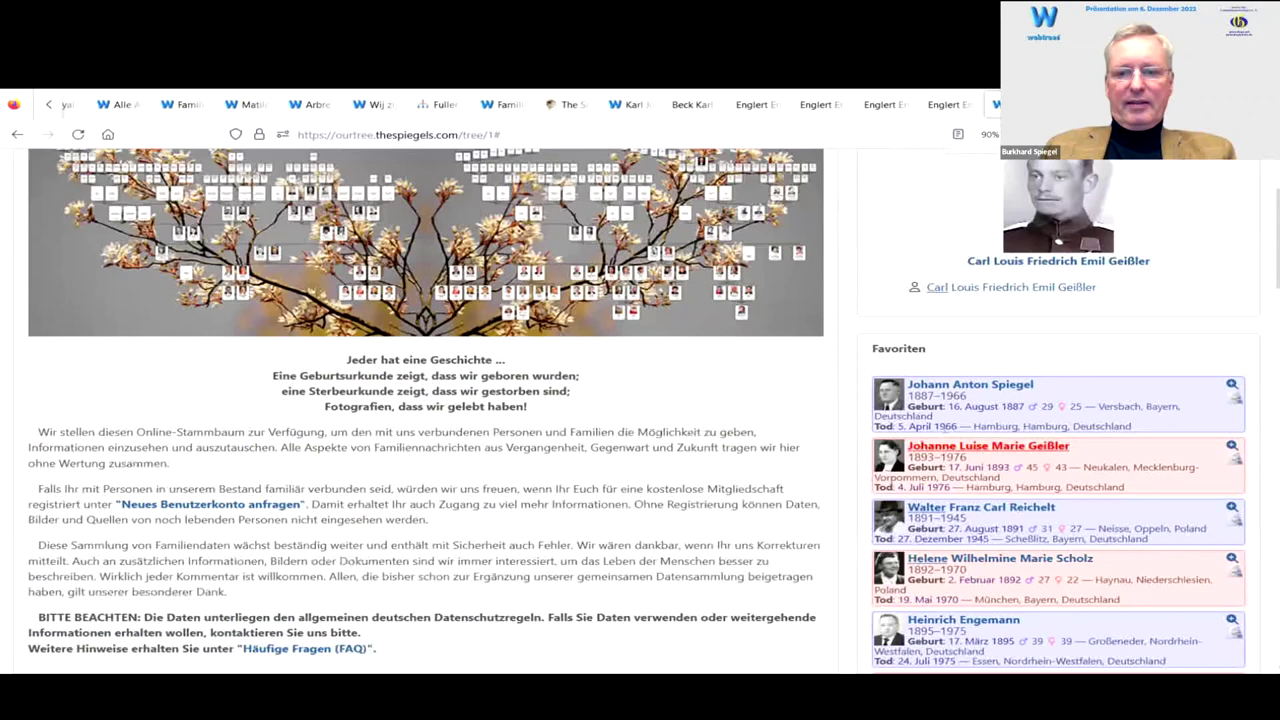
scroll(940, 450, "down", 4)
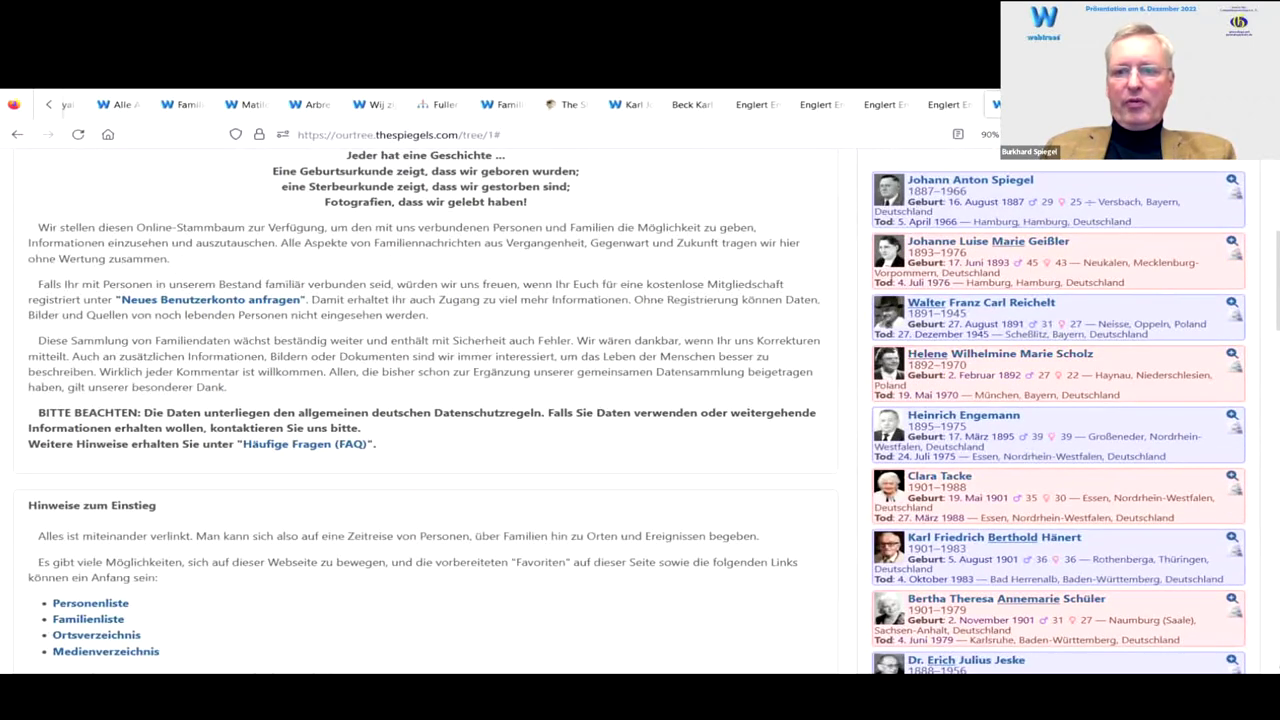
scroll(961, 215, "down", 2)
scroll(964, 240, "up", 3)
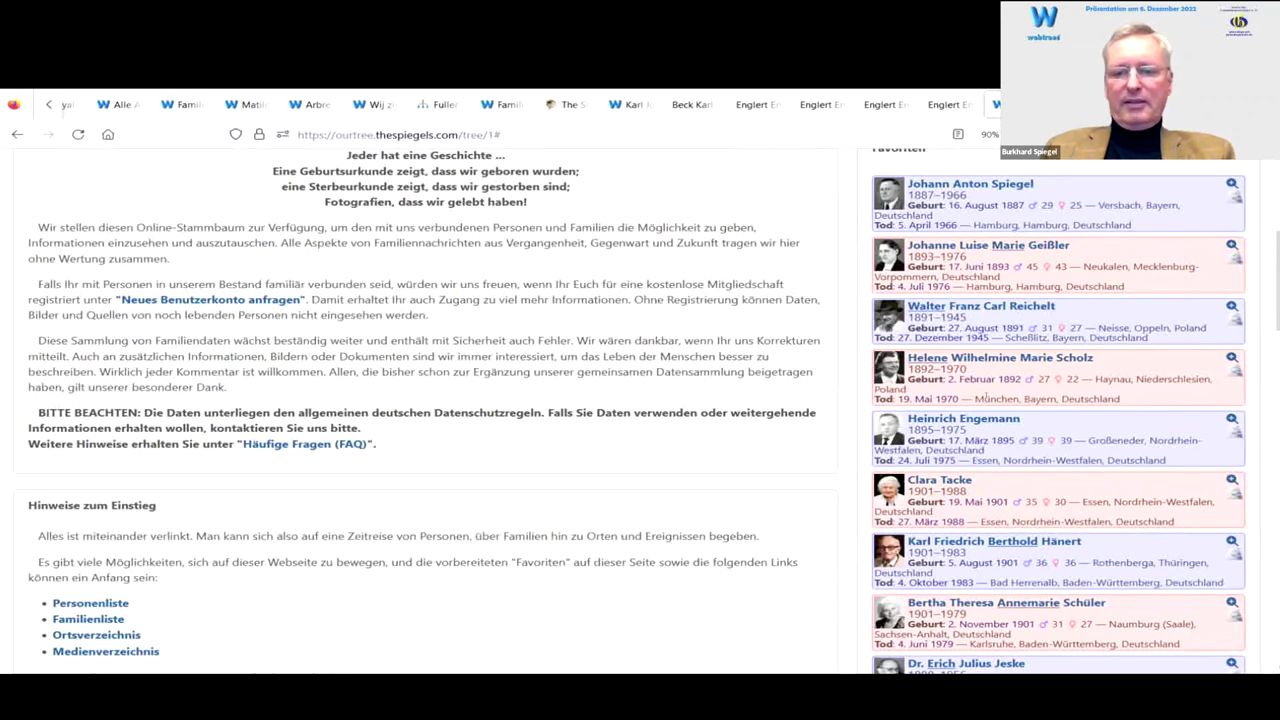
scroll(985, 397, "up", 7)
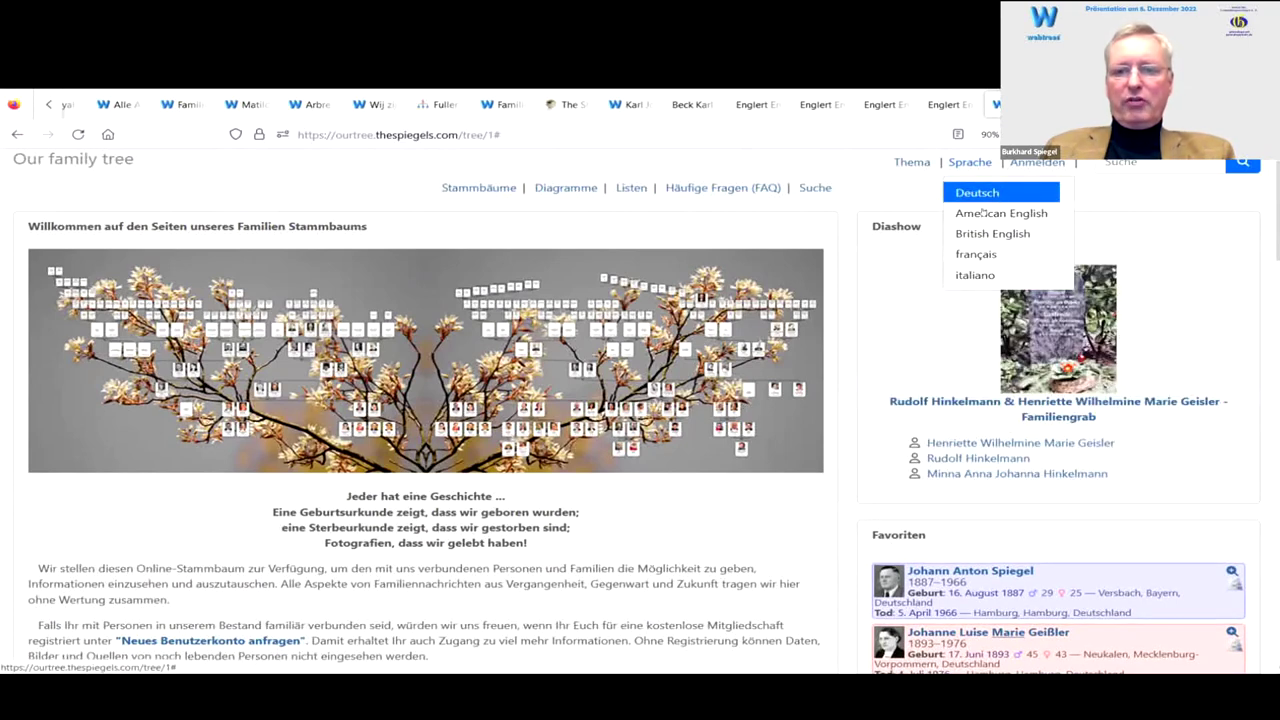
Step: Switch the site language to American English and look over the page
left_click(983, 213)
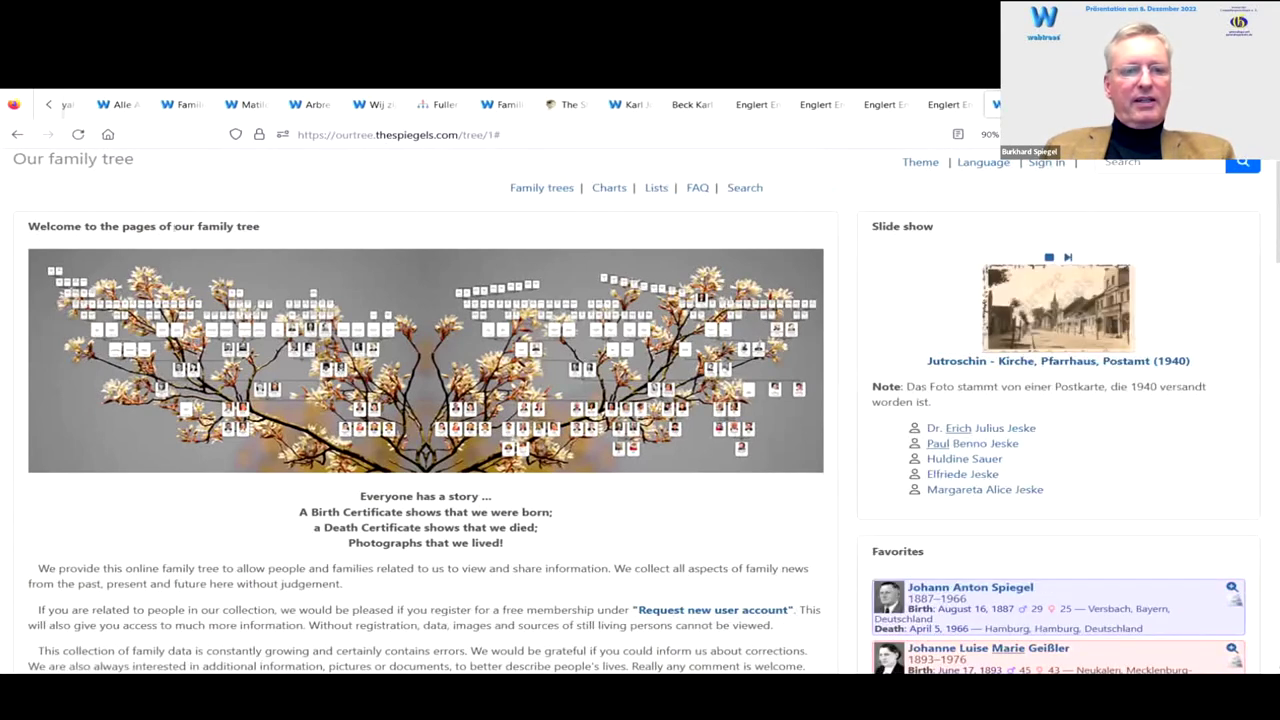
scroll(240, 428, "down", 2)
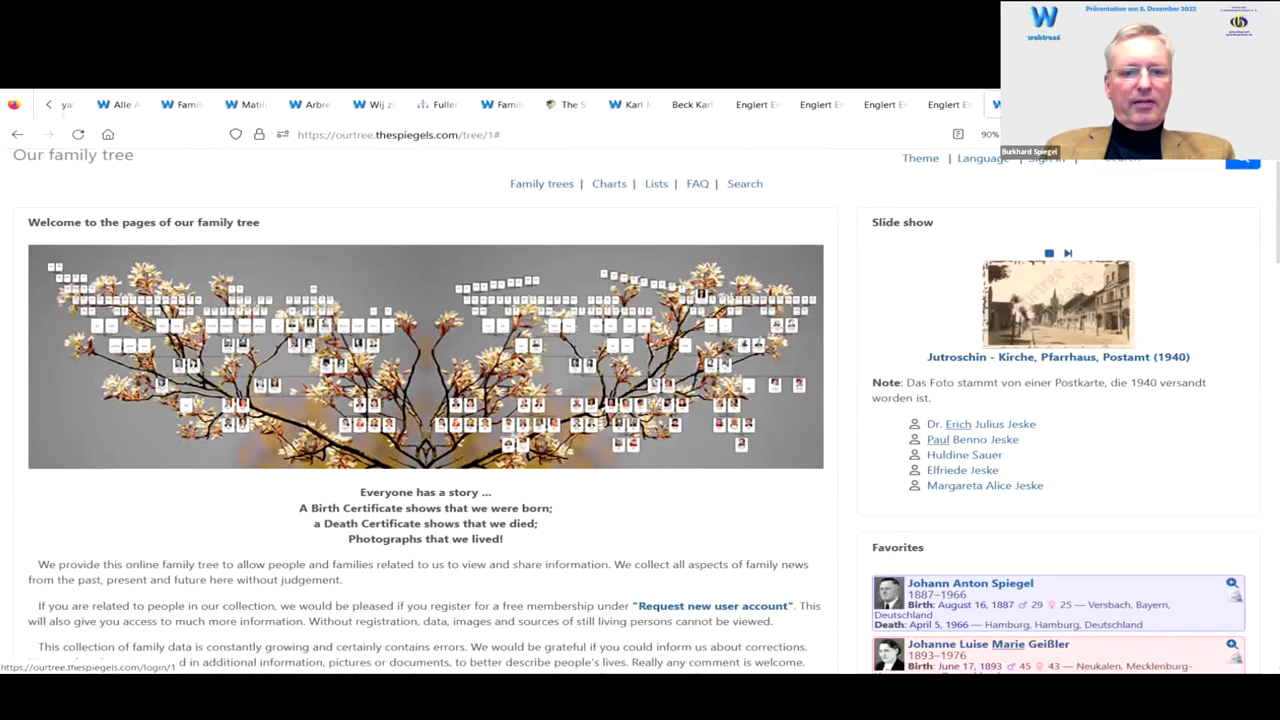
scroll(232, 416, "down", 3)
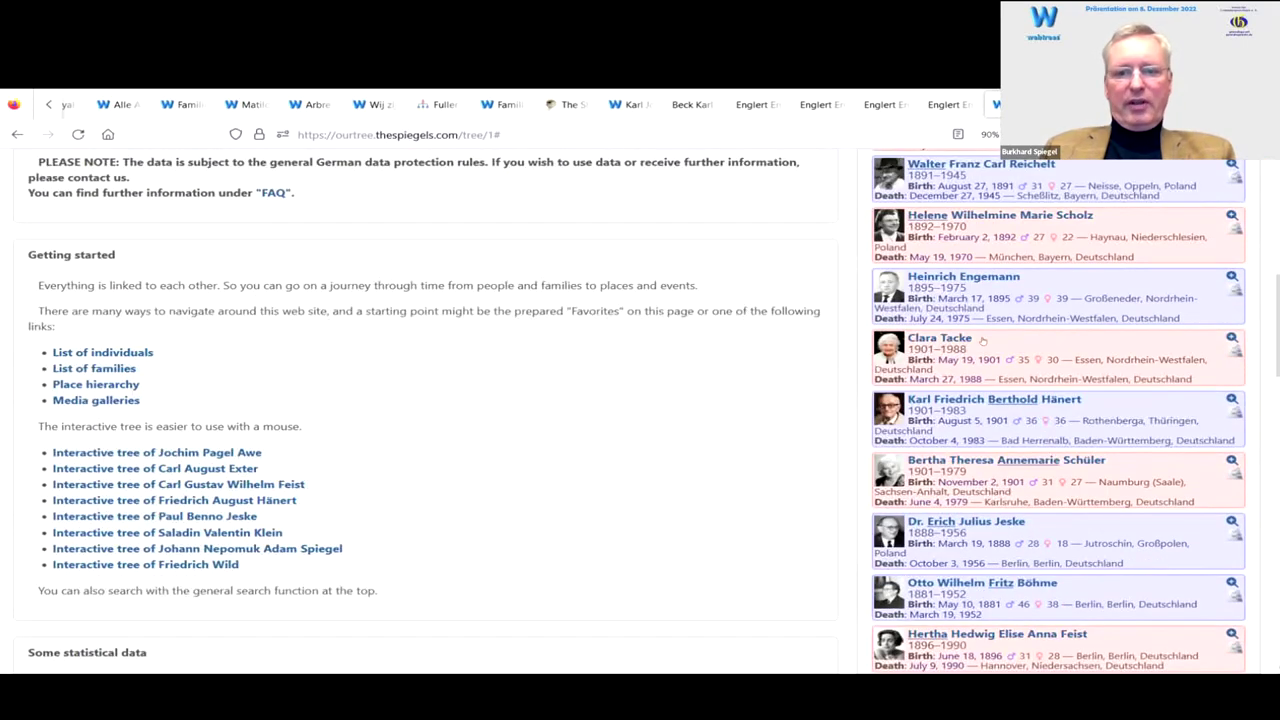
scroll(983, 341, "down", 6)
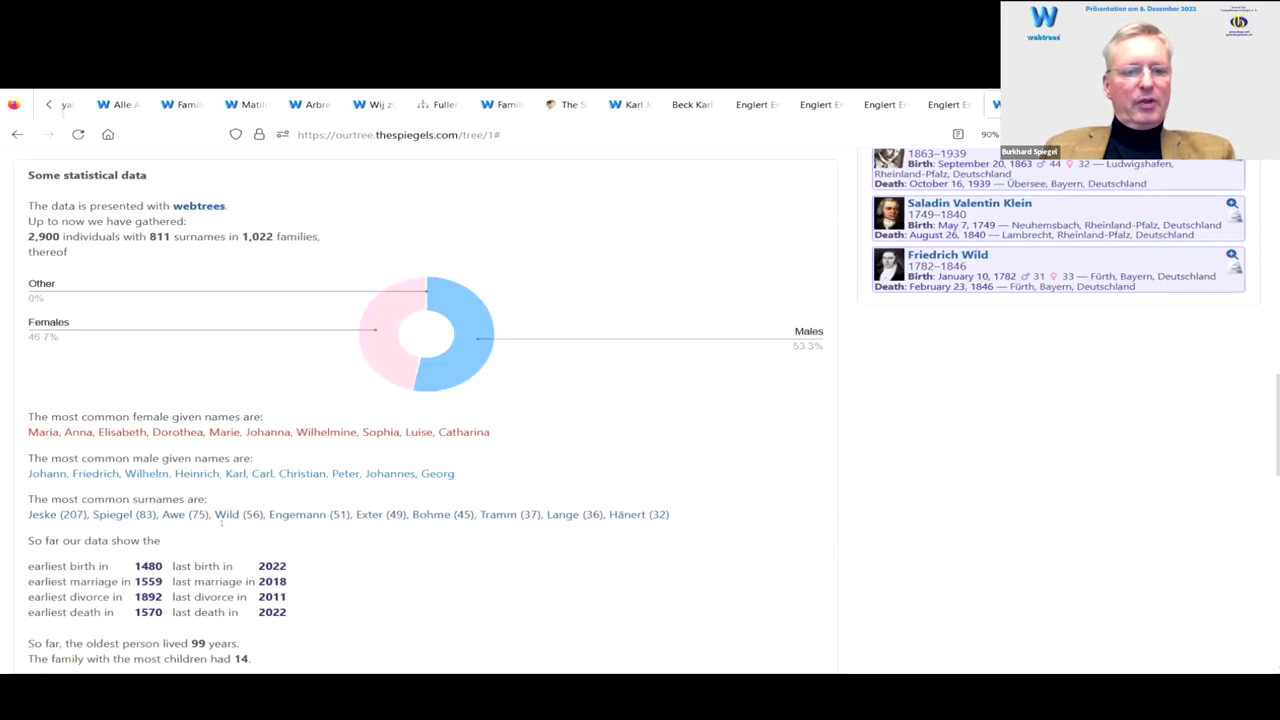
scroll(658, 387, "up", 10)
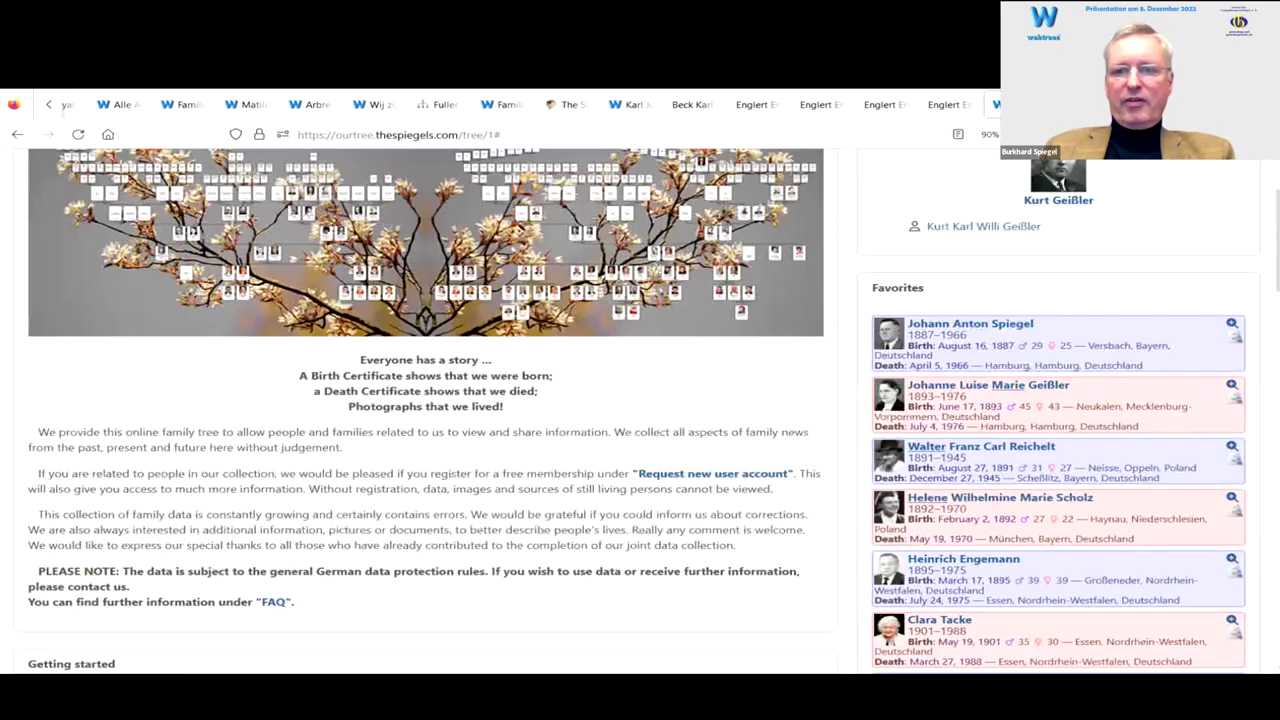
Step: Switch the site to français, then to italiano
left_click(978, 163)
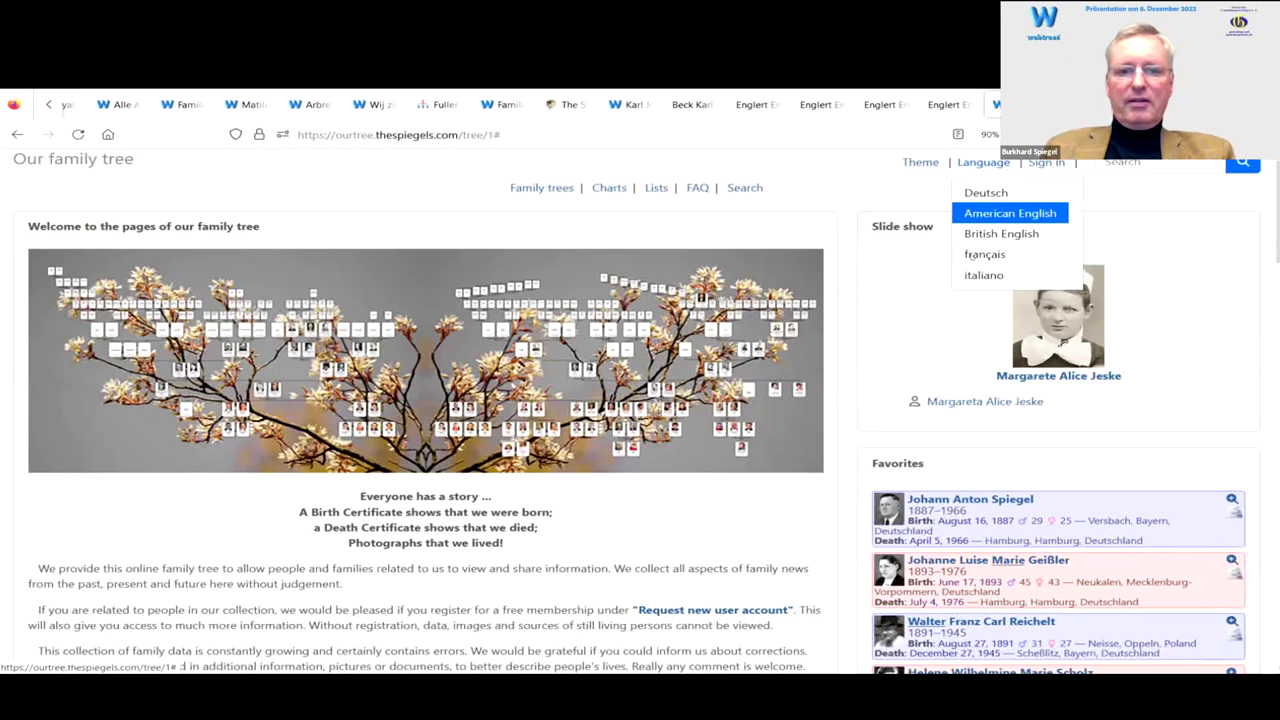
left_click(972, 254)
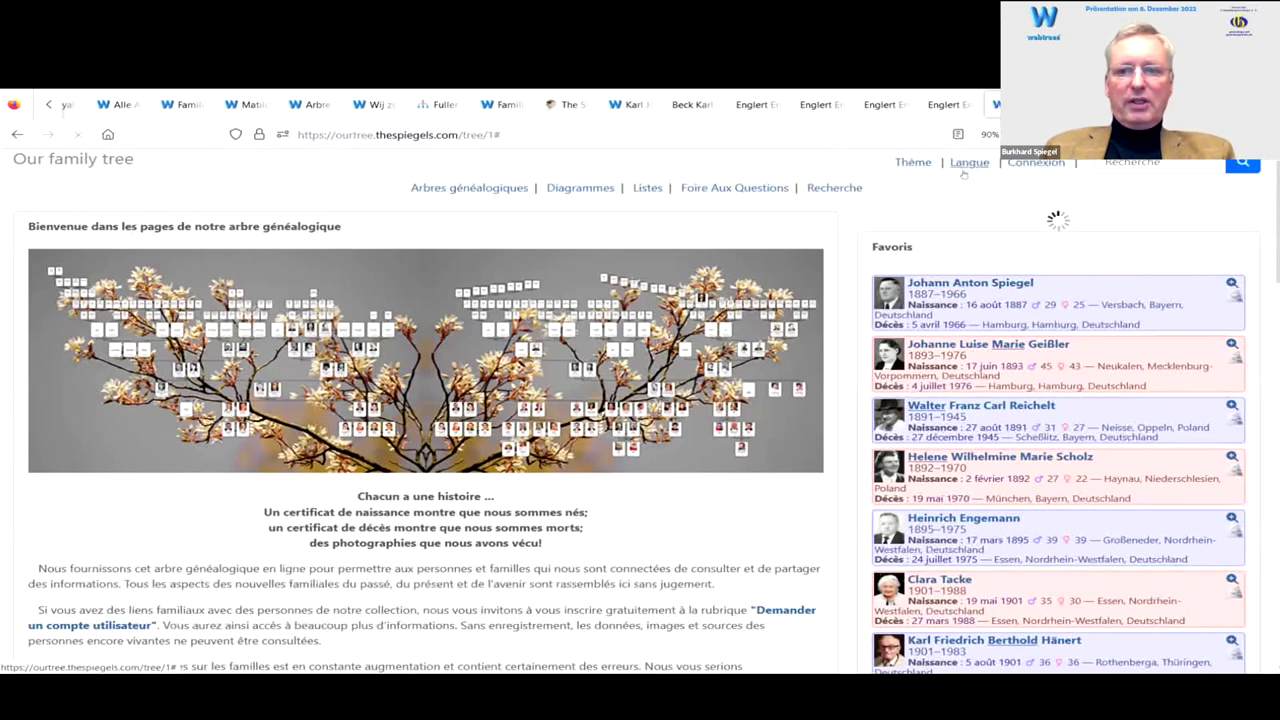
left_click(969, 162)
left_click(972, 275)
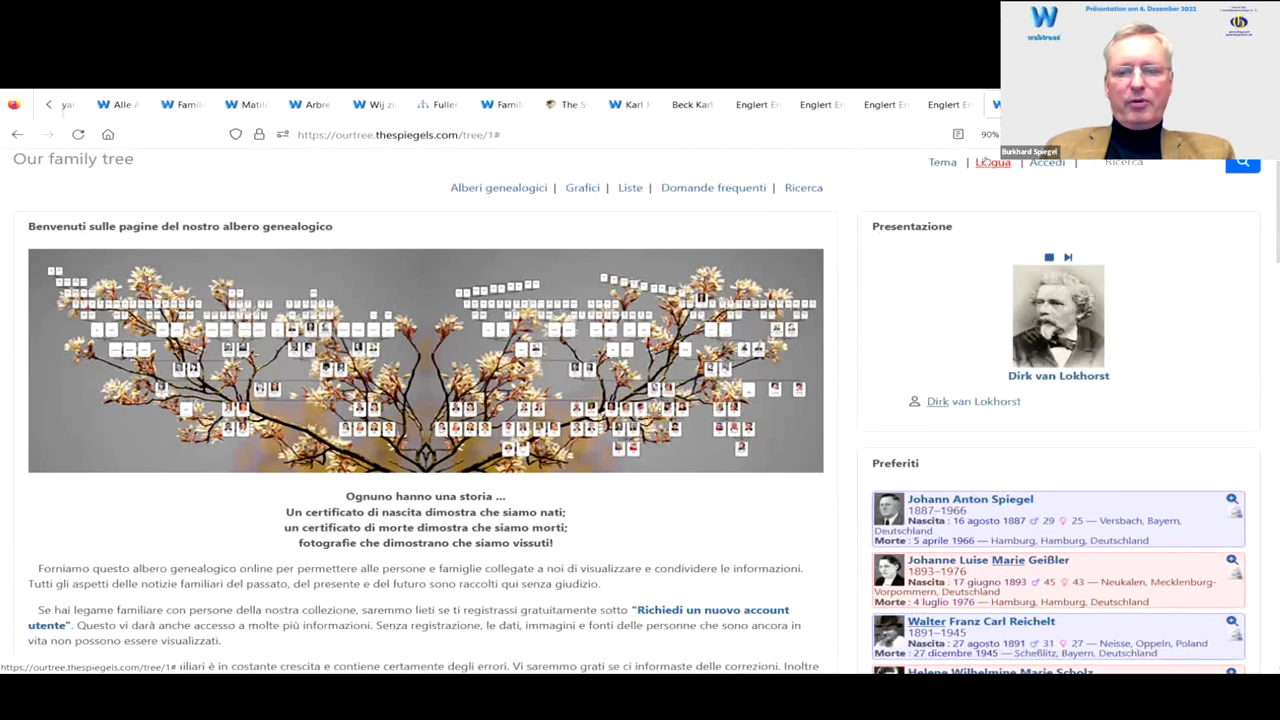
scroll(932, 303, "down", 2)
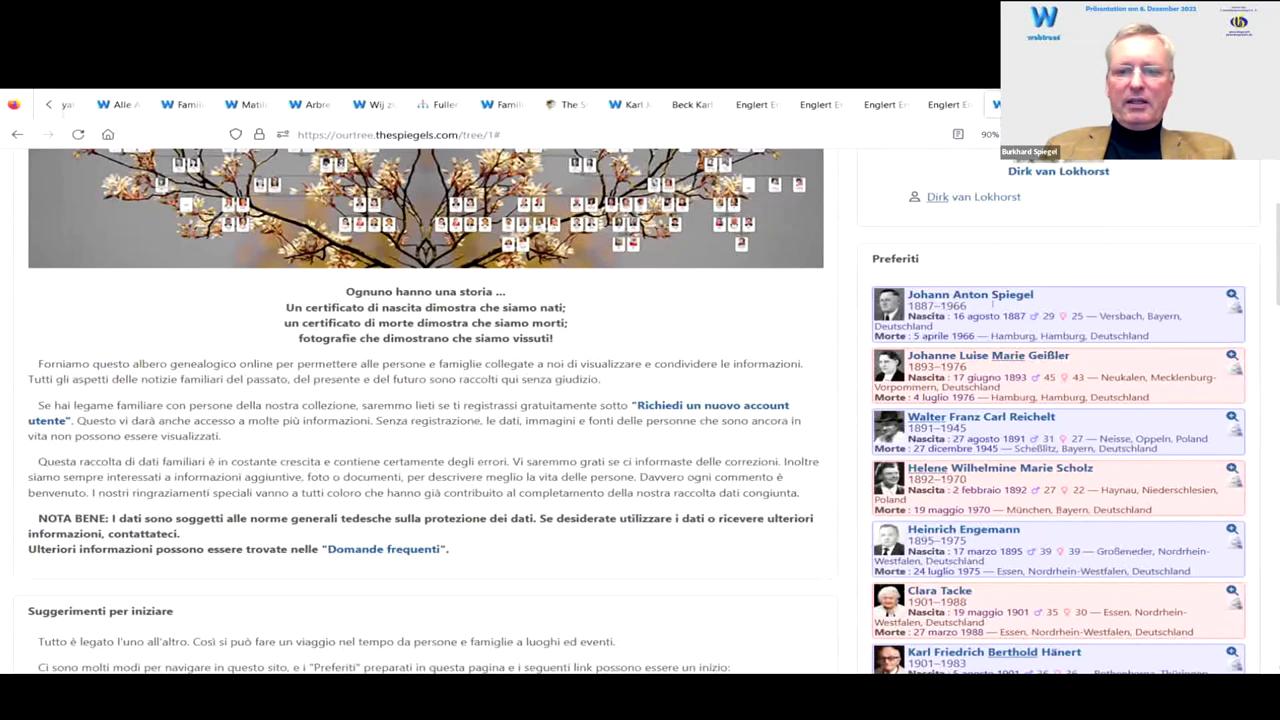
left_click(984, 294)
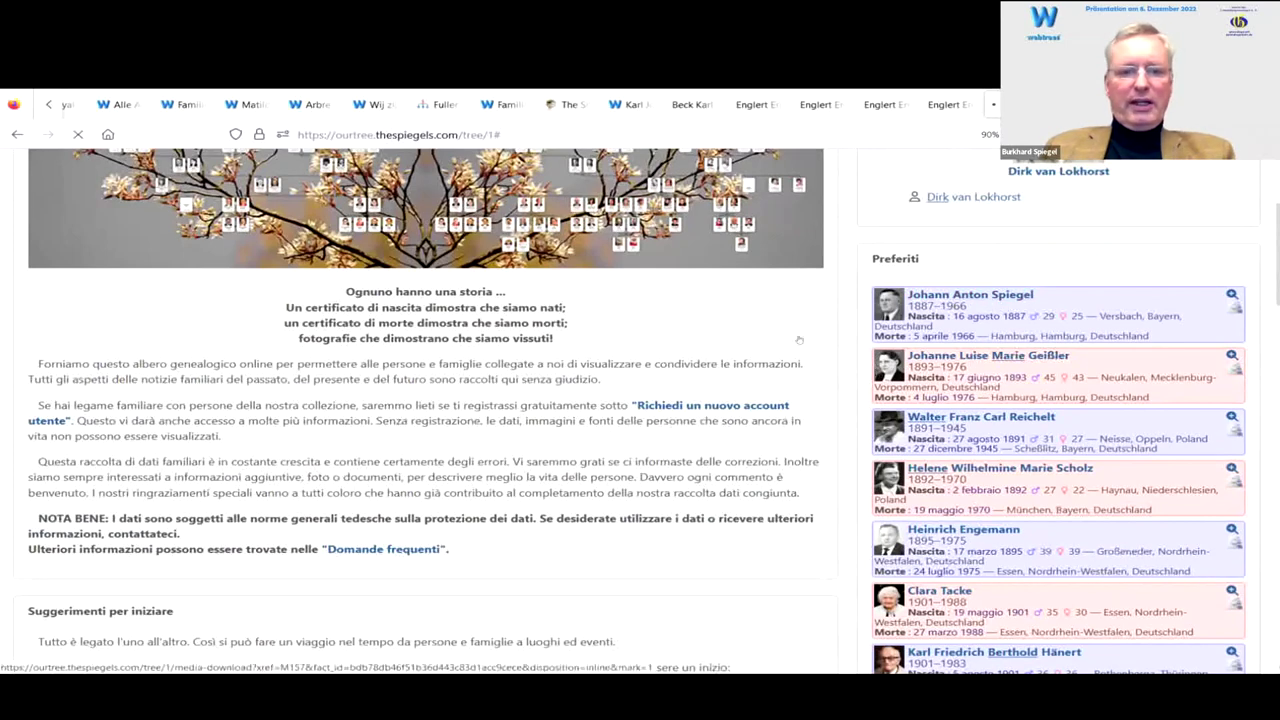
scroll(452, 338, "down", 3)
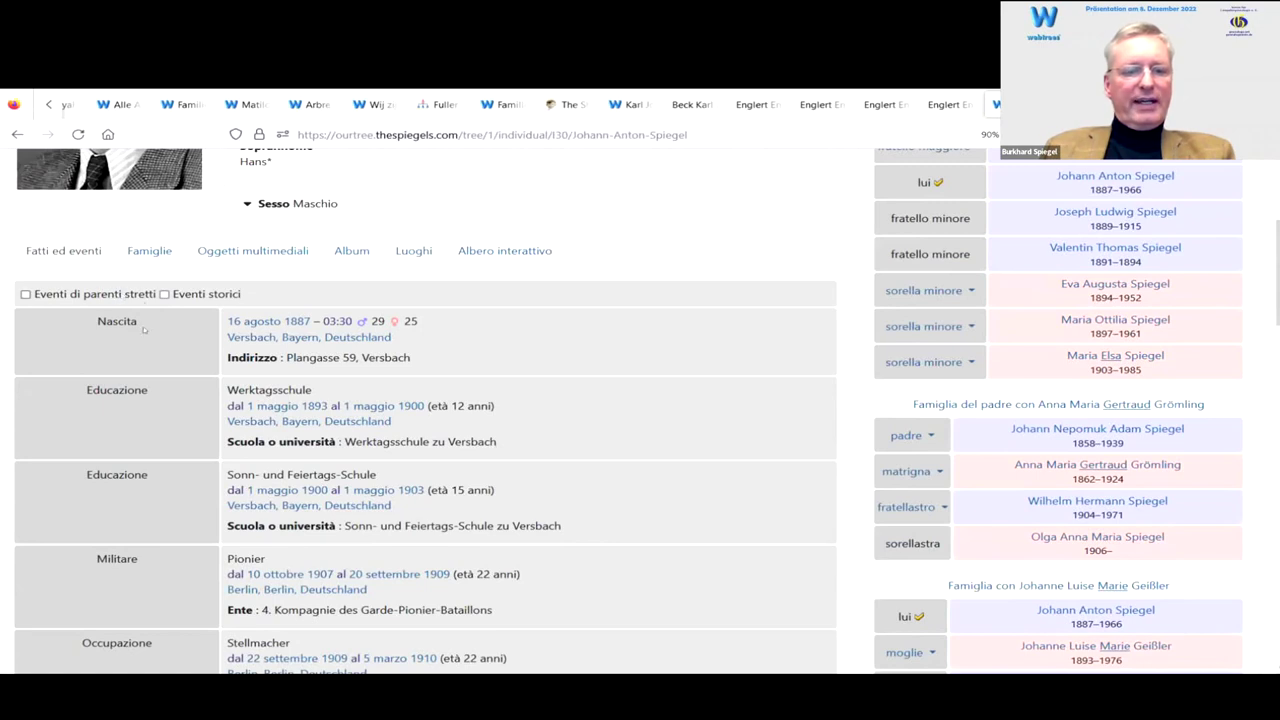
scroll(153, 355, "down", 2)
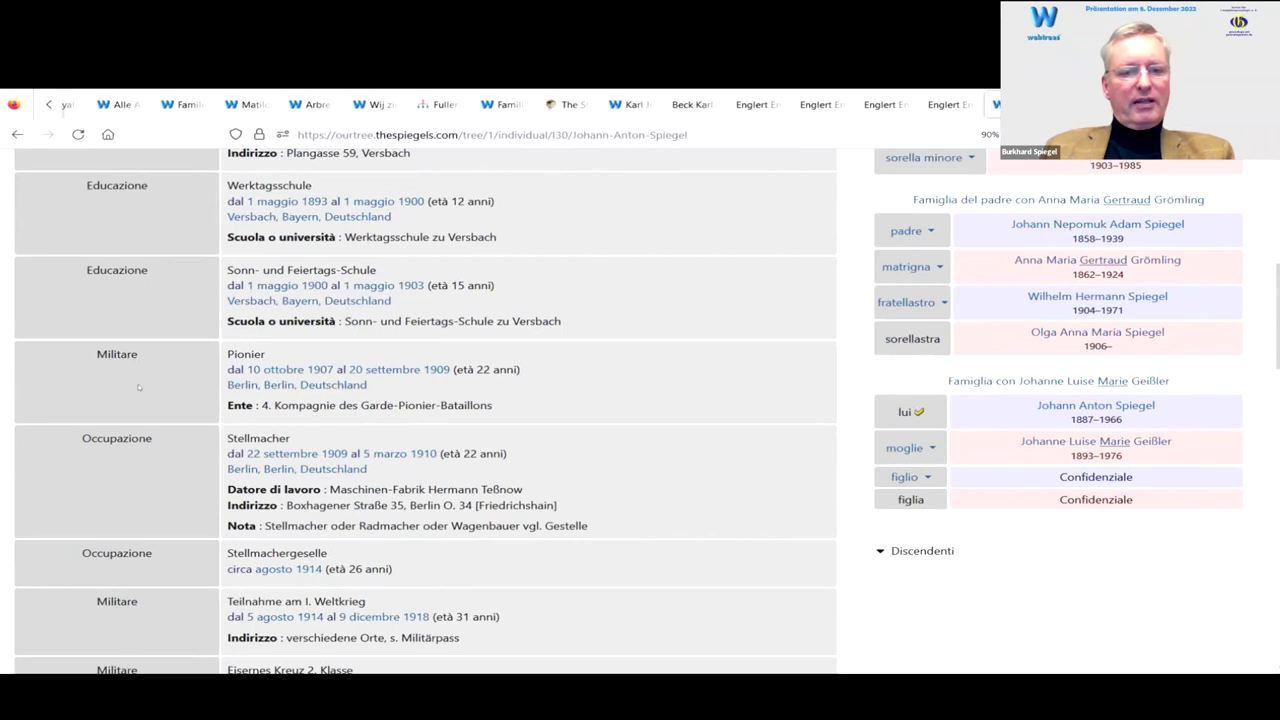
scroll(151, 463, "down", 1)
scroll(151, 463, "down", 3)
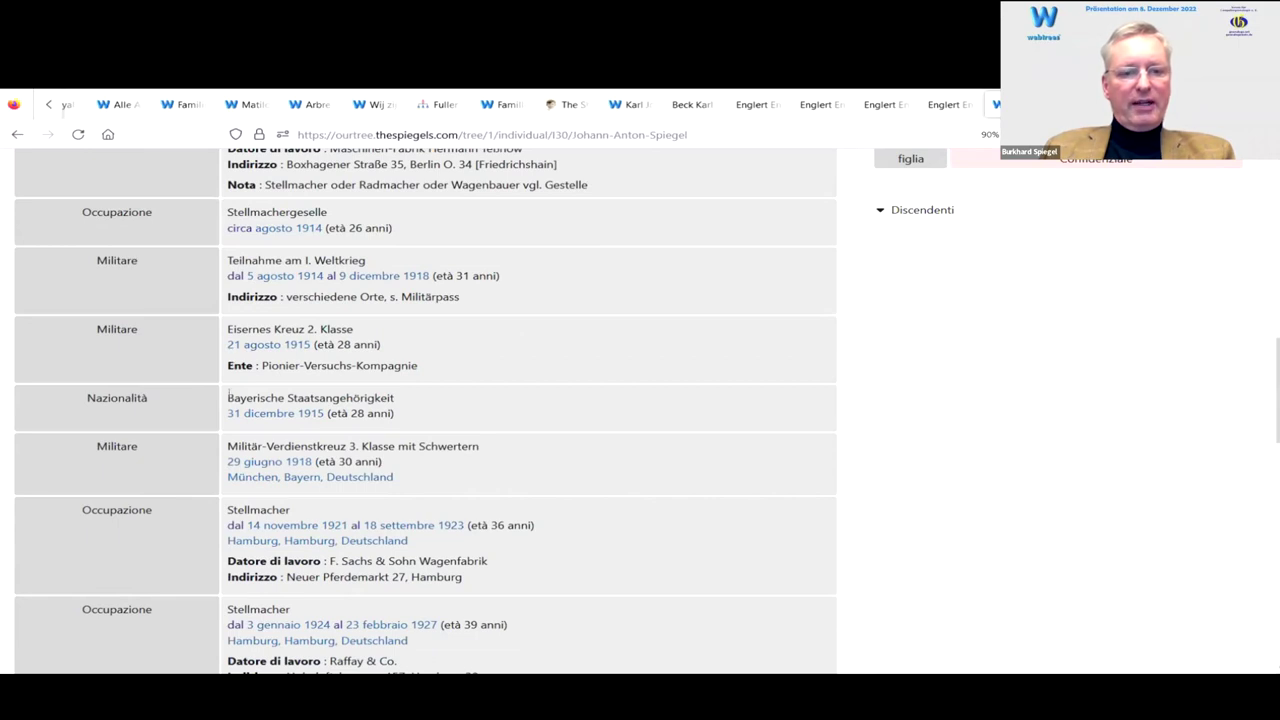
scroll(186, 563, "down", 2)
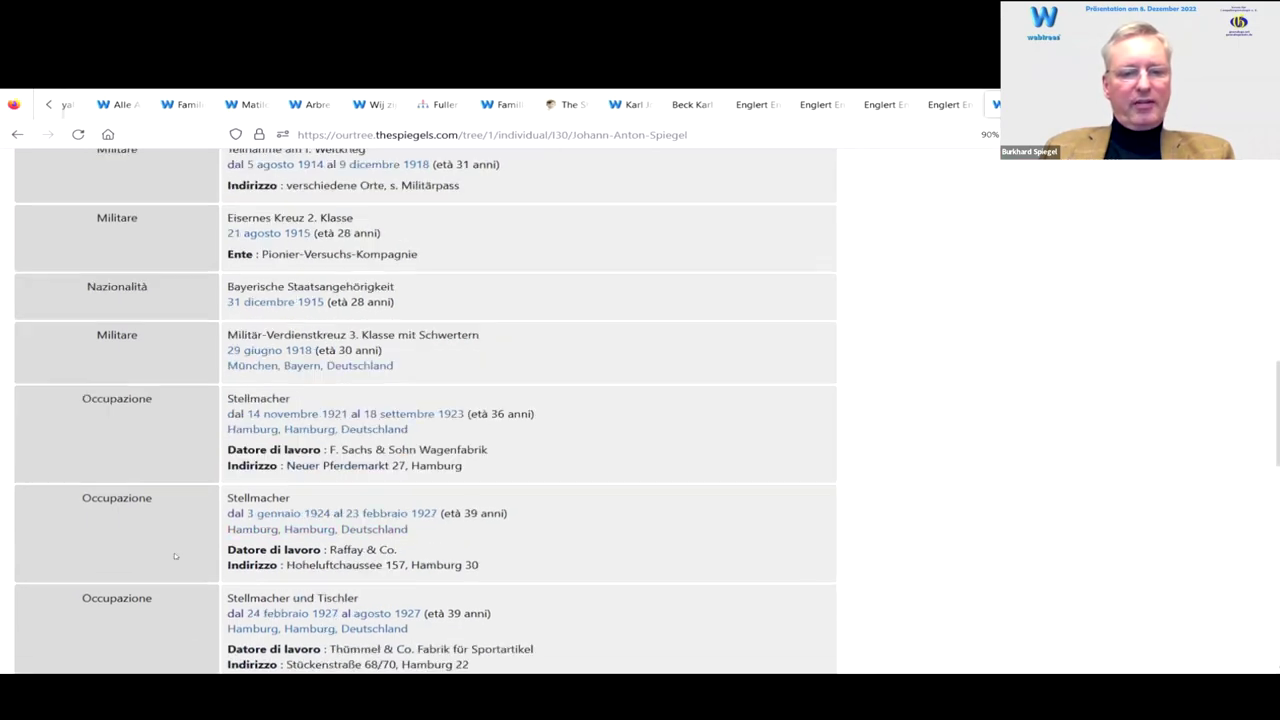
scroll(150, 548, "down", 3)
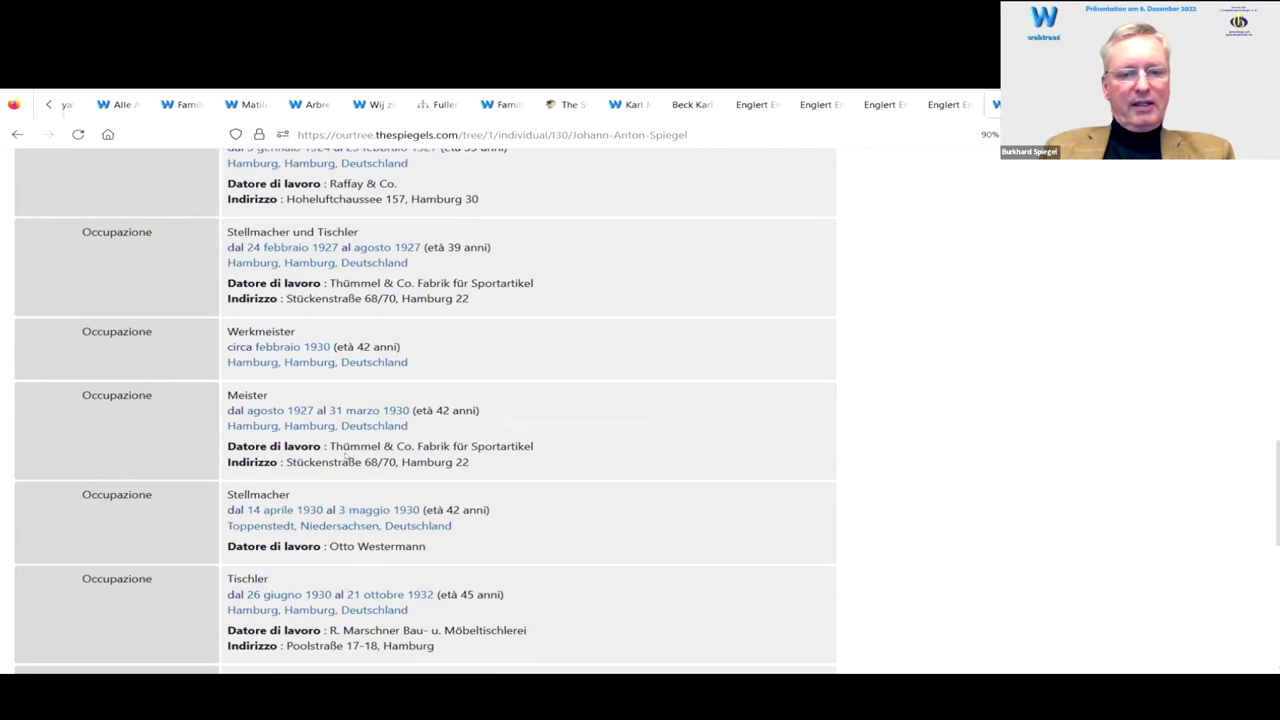
scroll(463, 458, "down", 5)
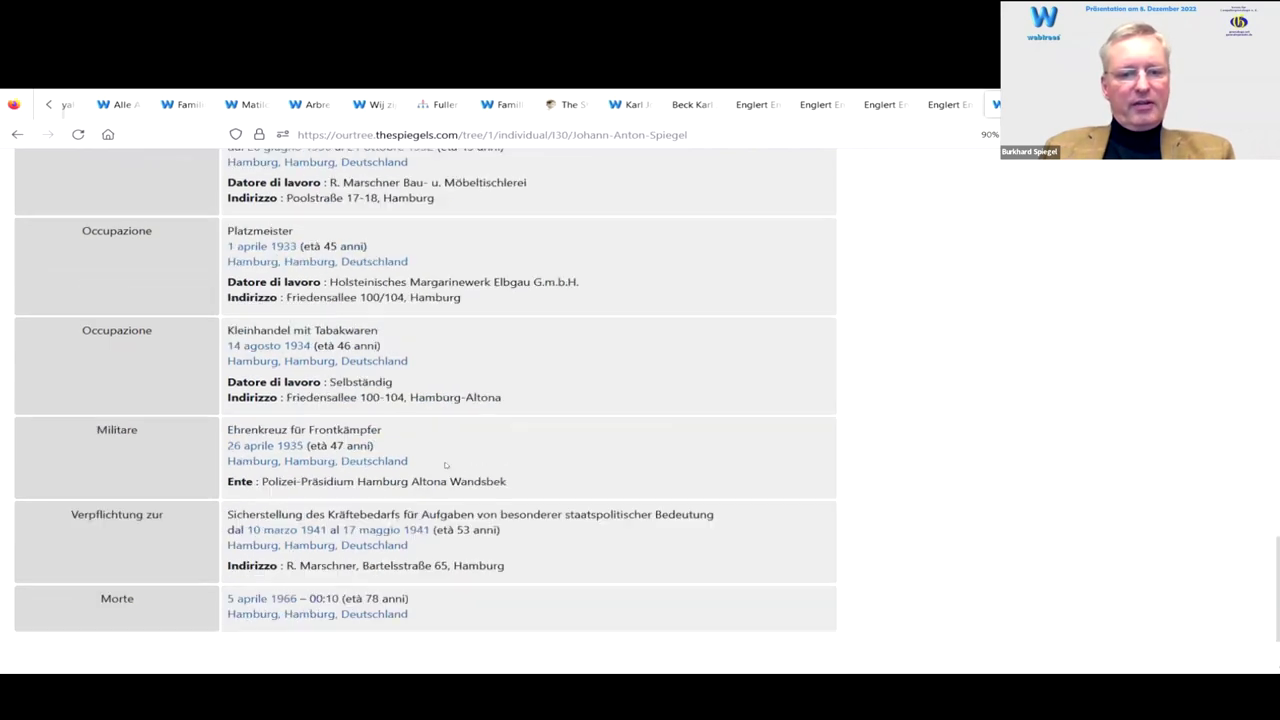
scroll(645, 451, "up", 15)
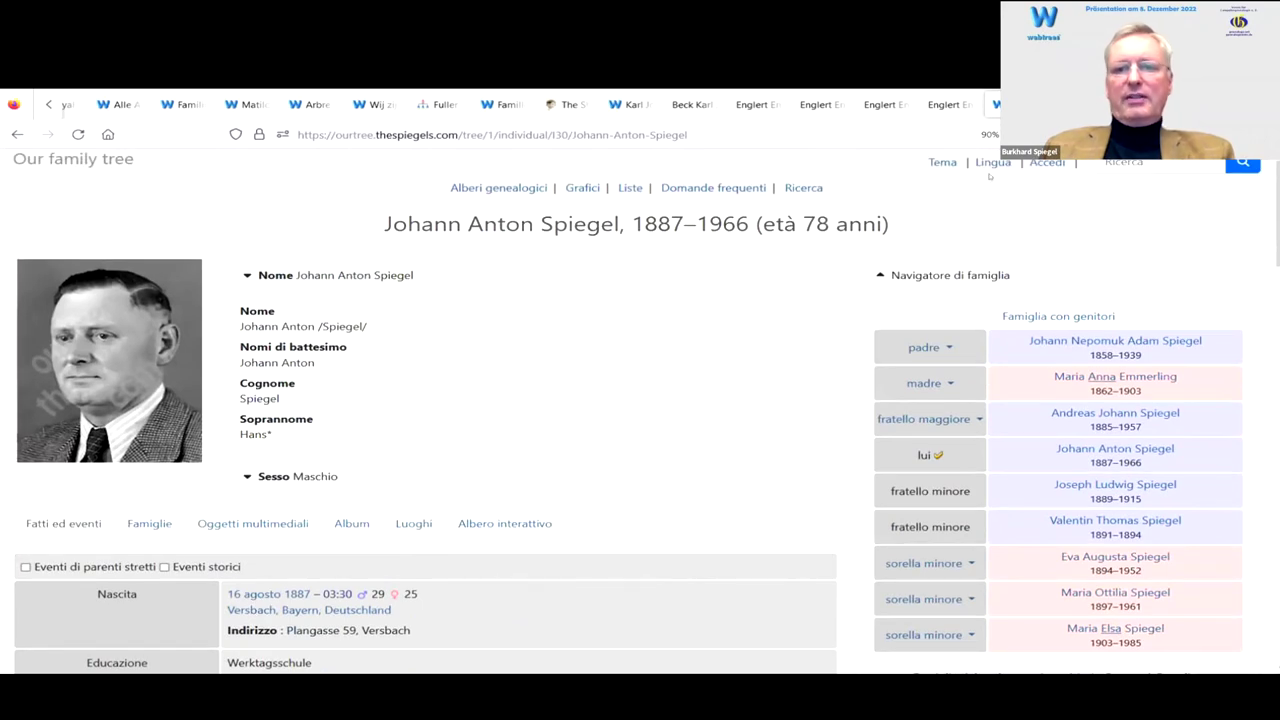
Step: Switch back to German and return to the Our family tree welcome page's favourites
left_click(993, 163)
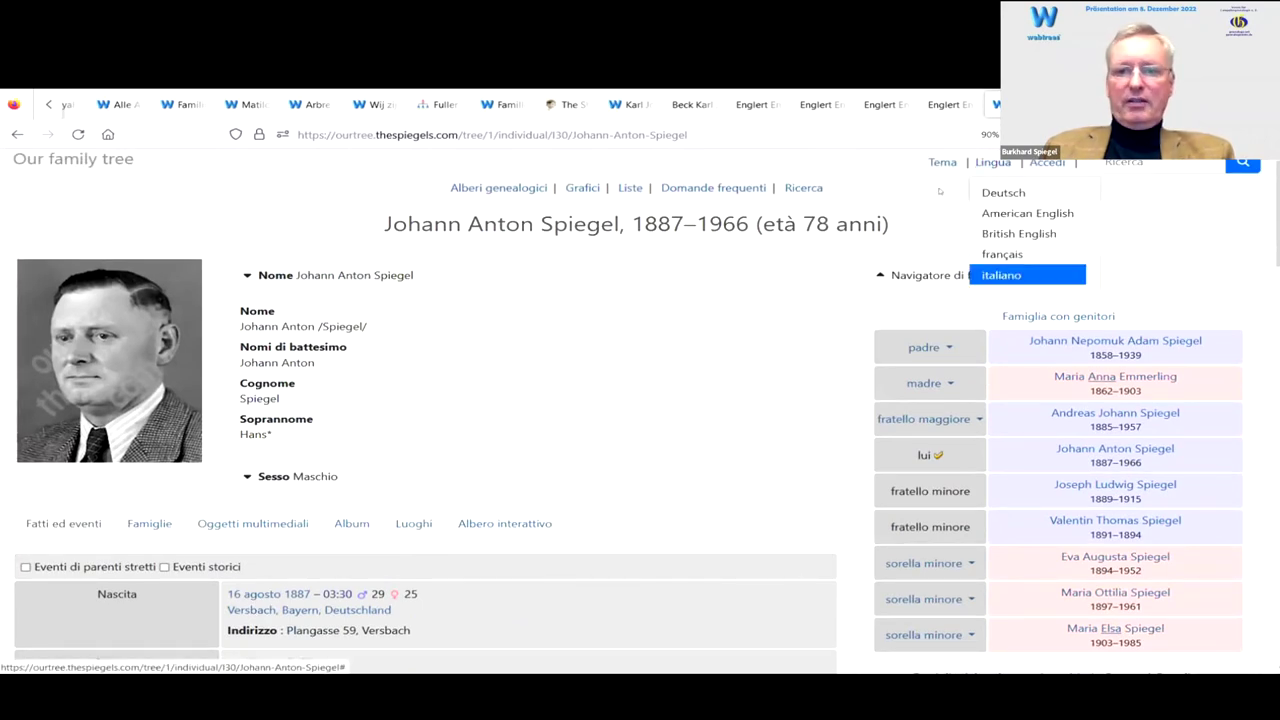
left_click(485, 188)
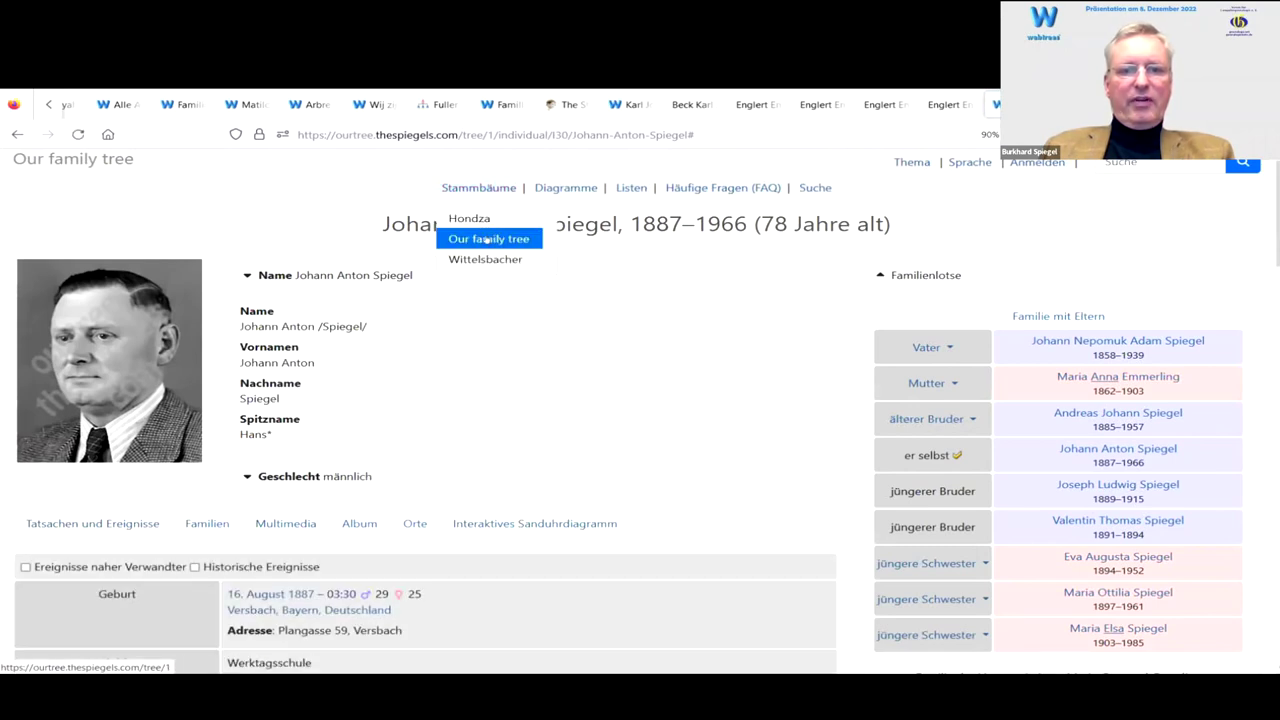
left_click(487, 239)
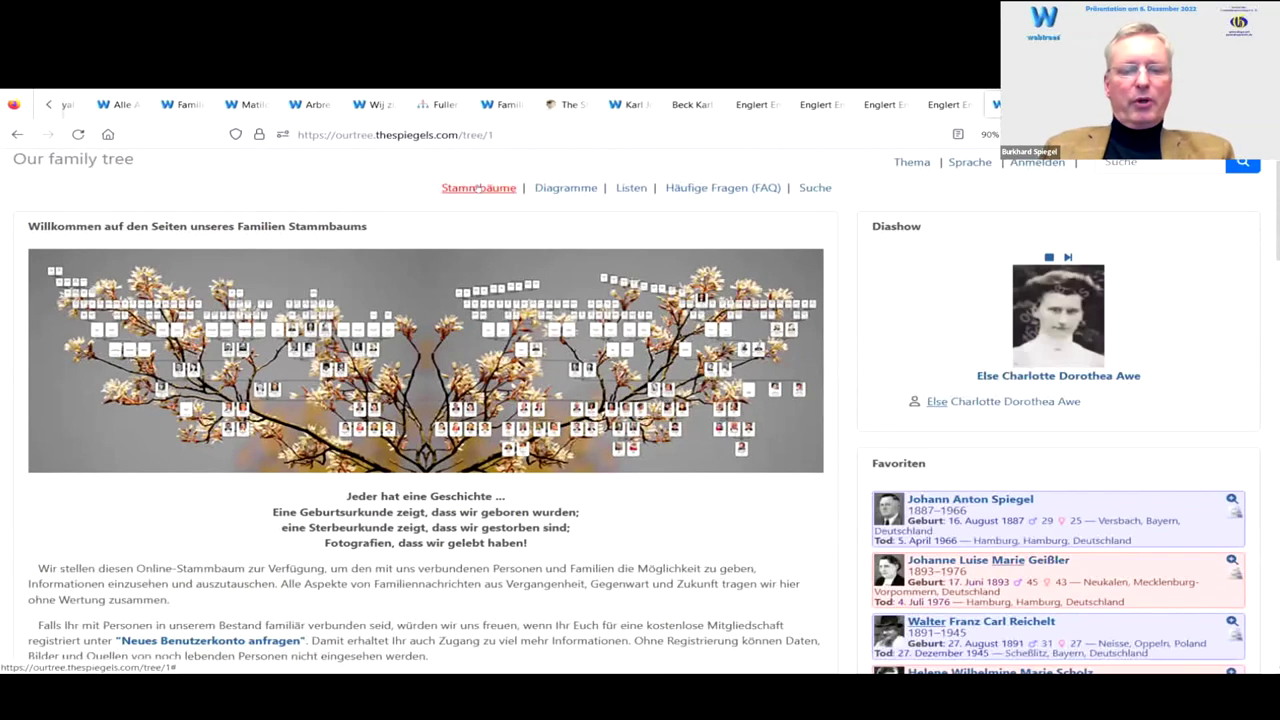
left_click(479, 187)
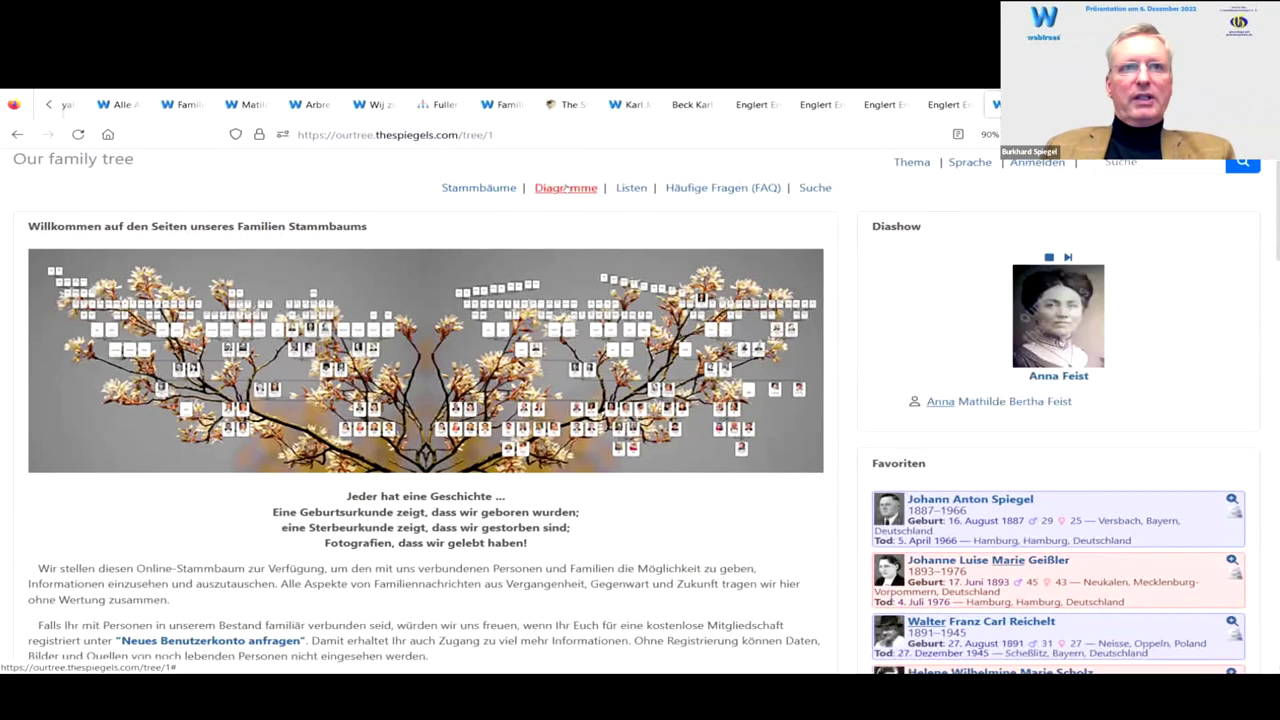
left_click(565, 191)
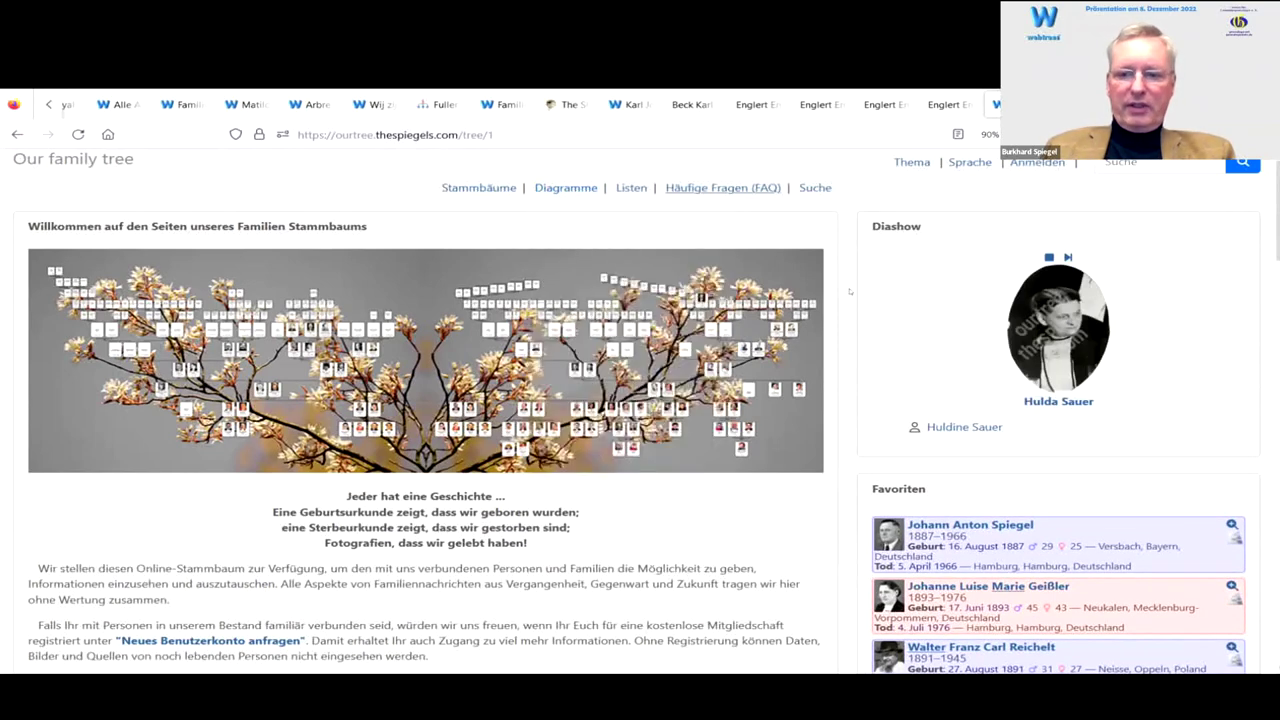
scroll(933, 457, "down", 10)
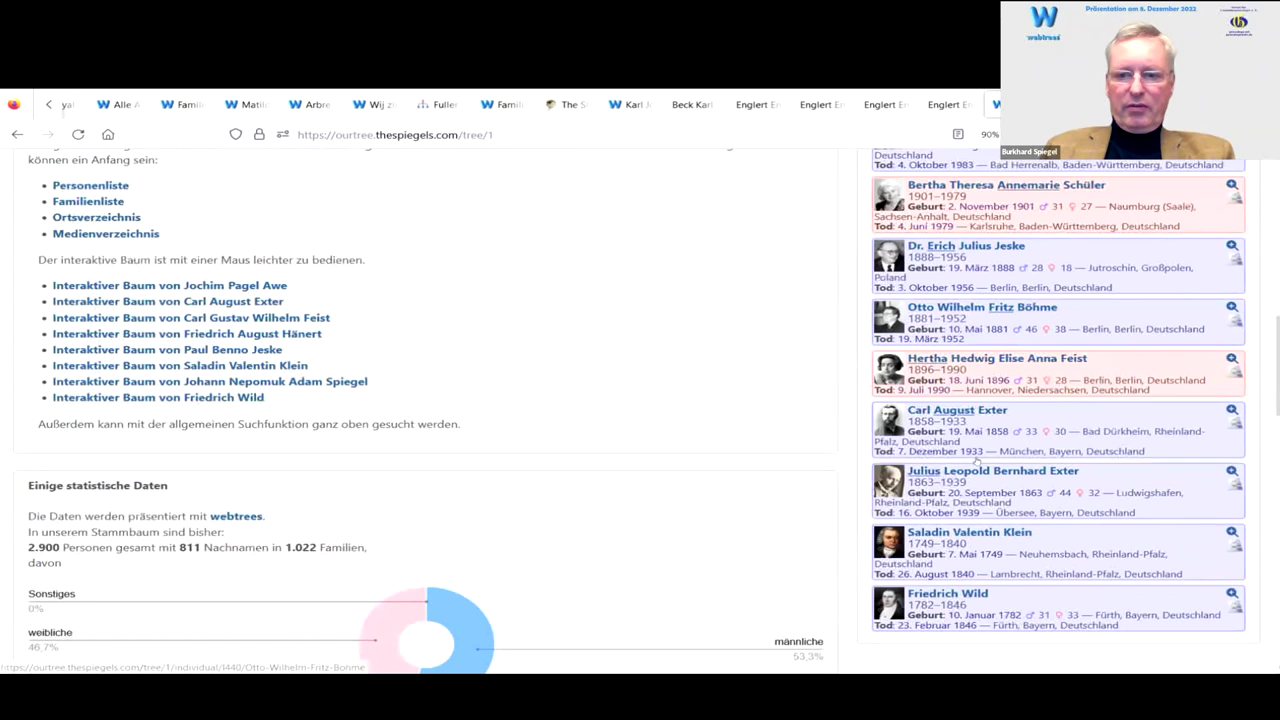
left_click(966, 404)
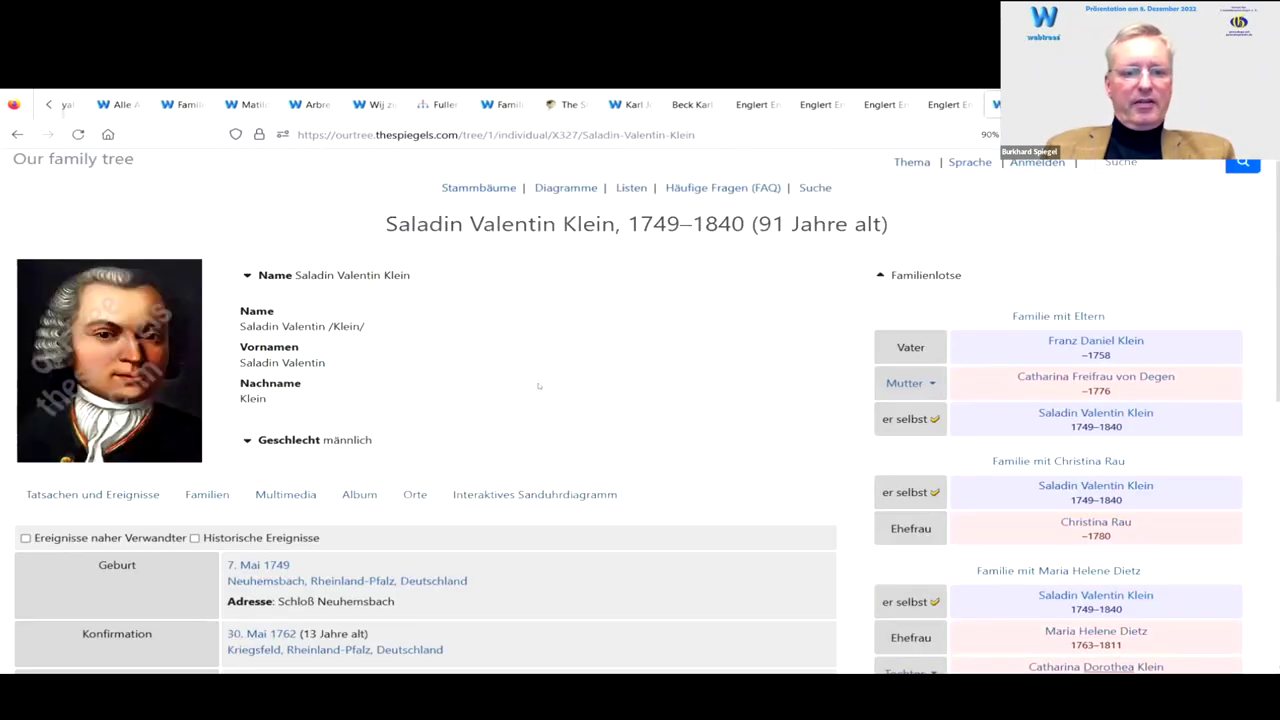
scroll(540, 385, "down", 2)
scroll(628, 373, "up", 2)
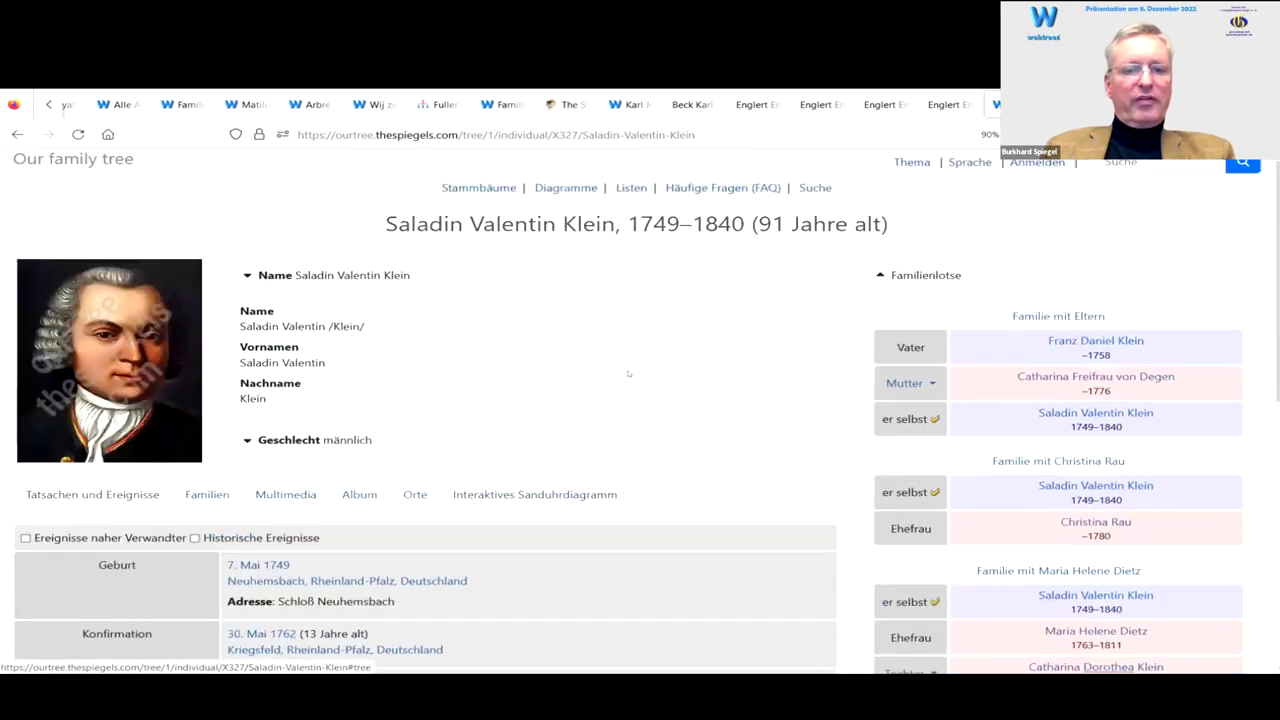
left_click(570, 187)
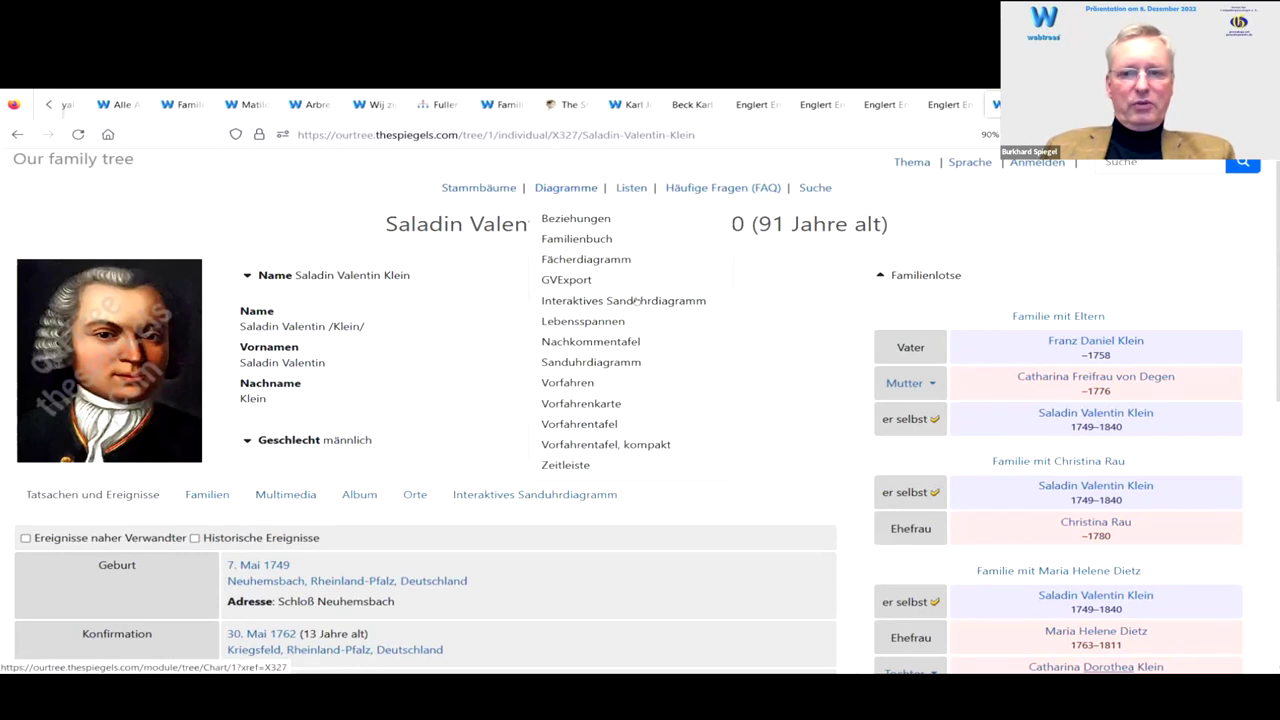
left_click(636, 302)
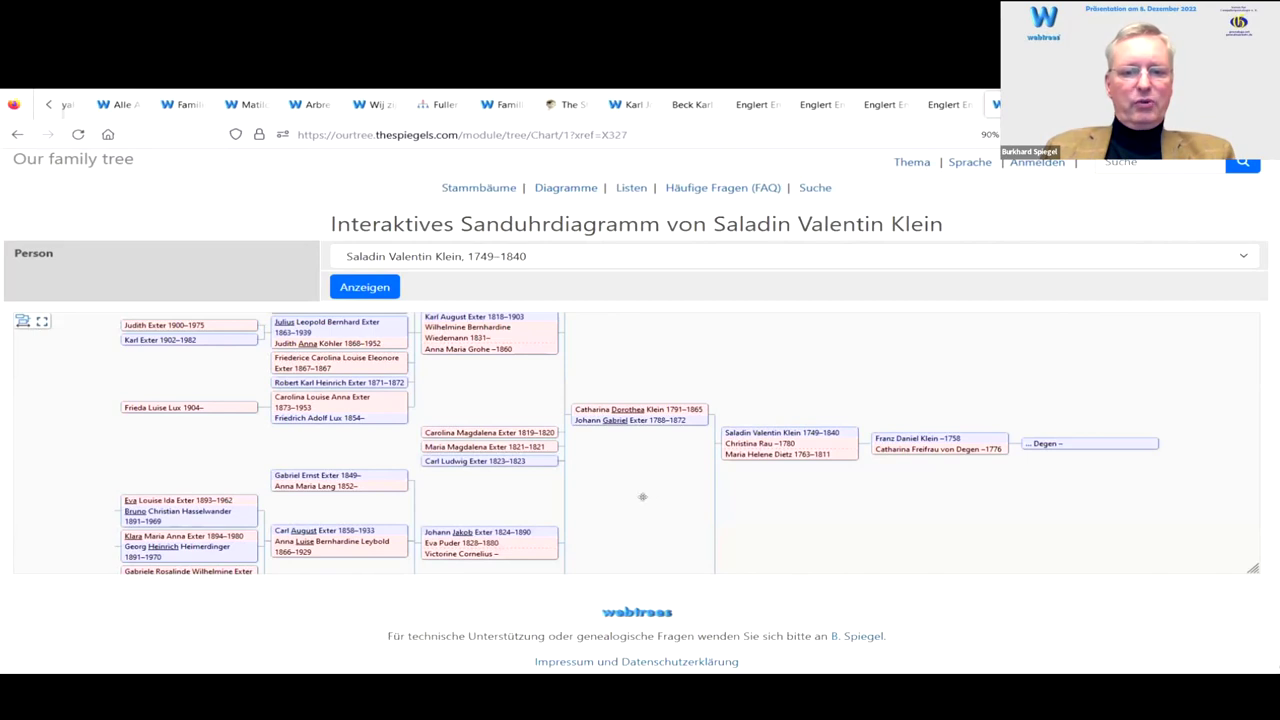
Step: Pan the hourglass chart, go full screen, and expand Saladin's and Catharina Dorothea Klein's cards
left_click_drag(470, 392, 783, 406)
left_click_drag(490, 507, 769, 402)
left_click_drag(852, 405, 497, 411)
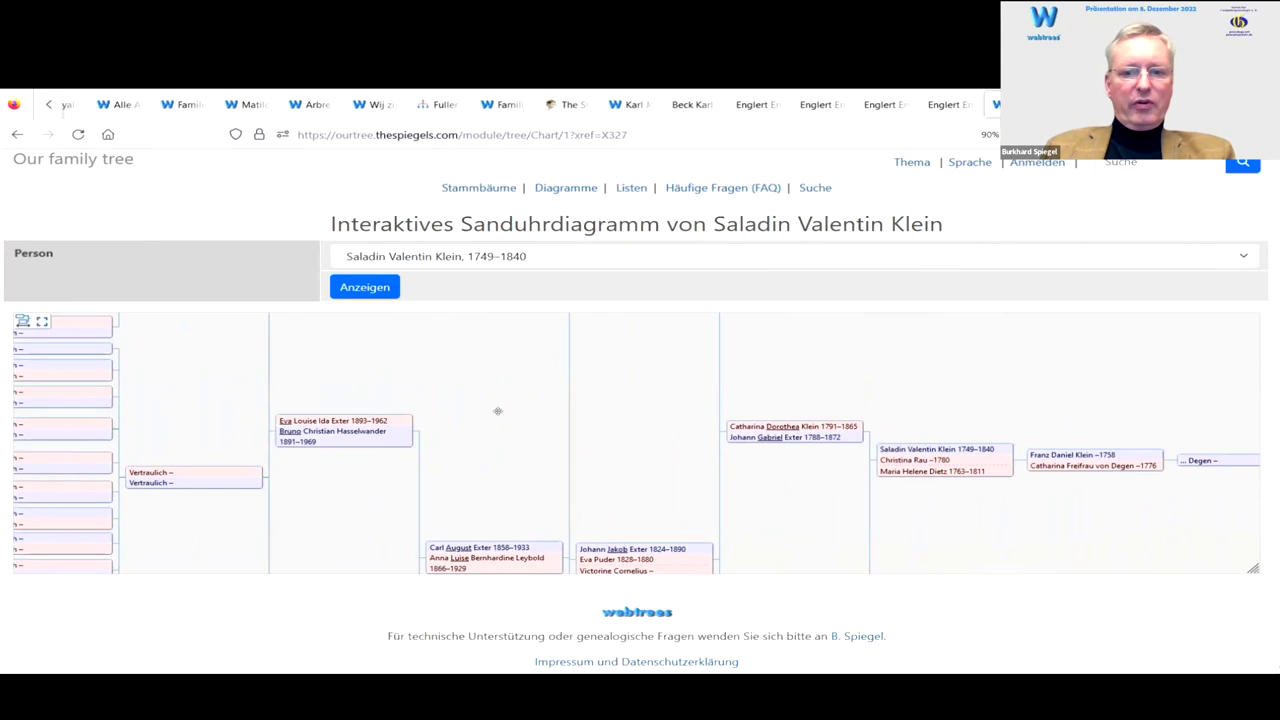
left_click(41, 321)
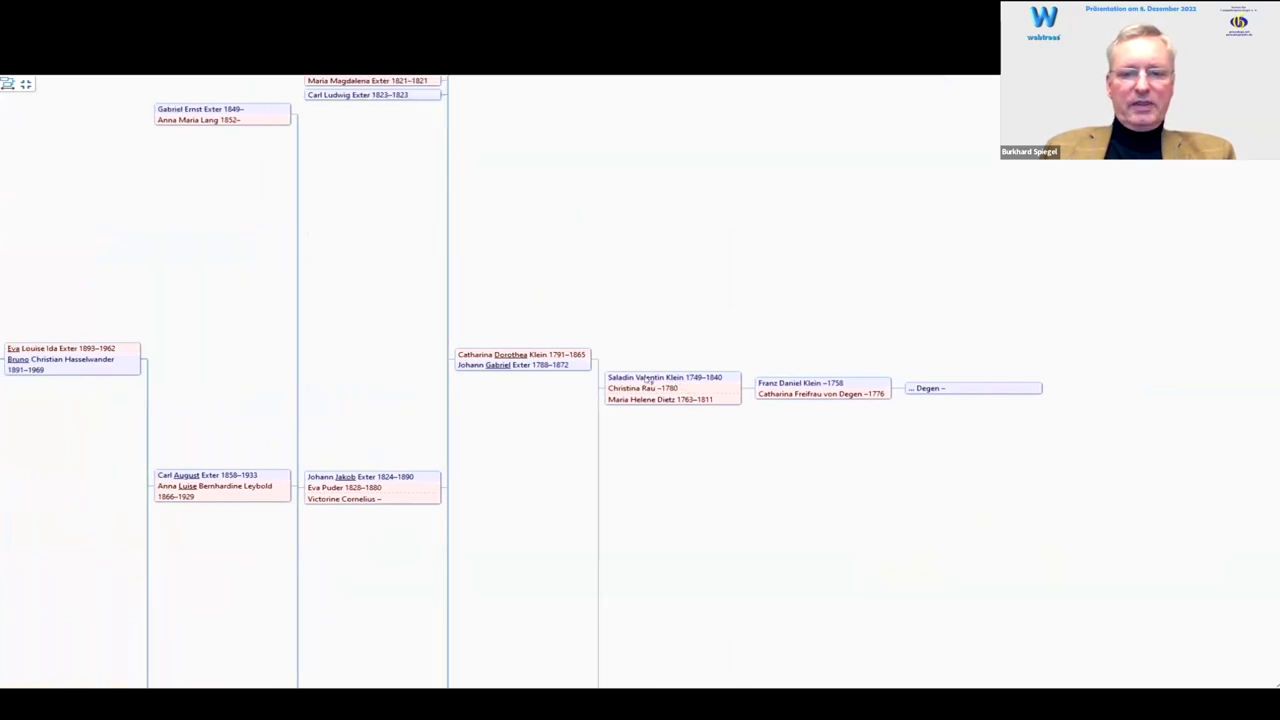
left_click(648, 381)
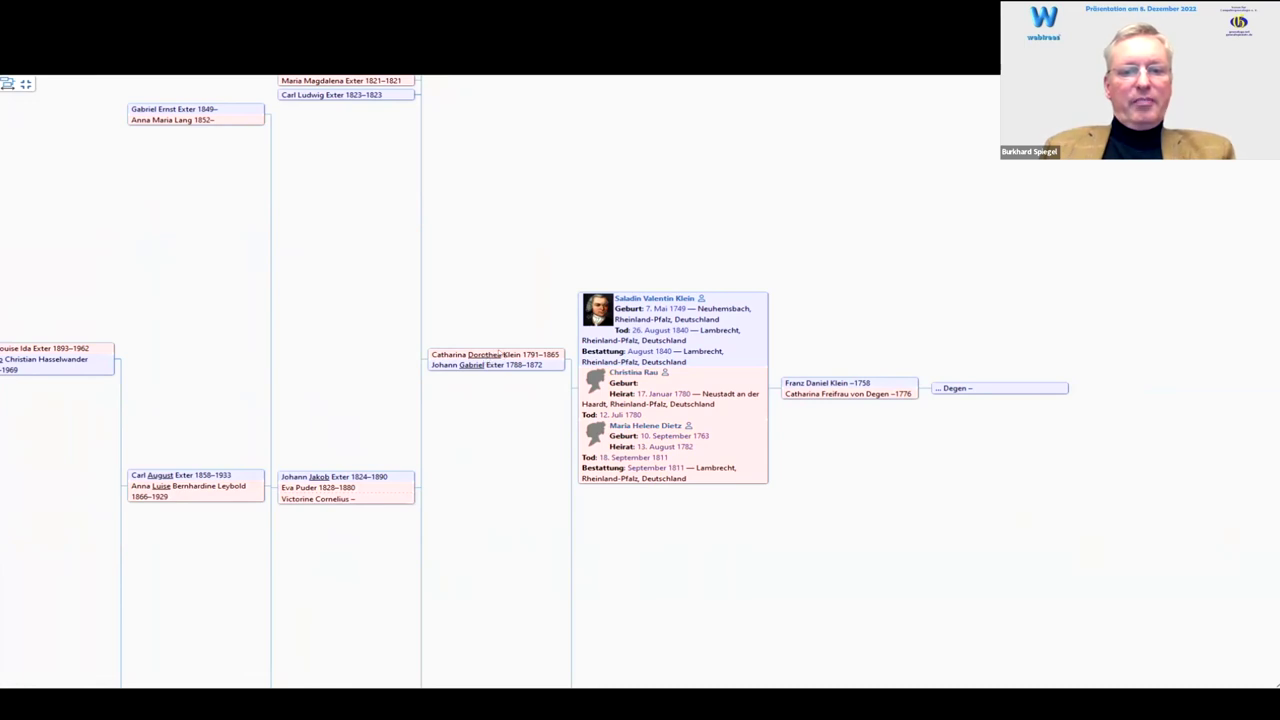
left_click(497, 356)
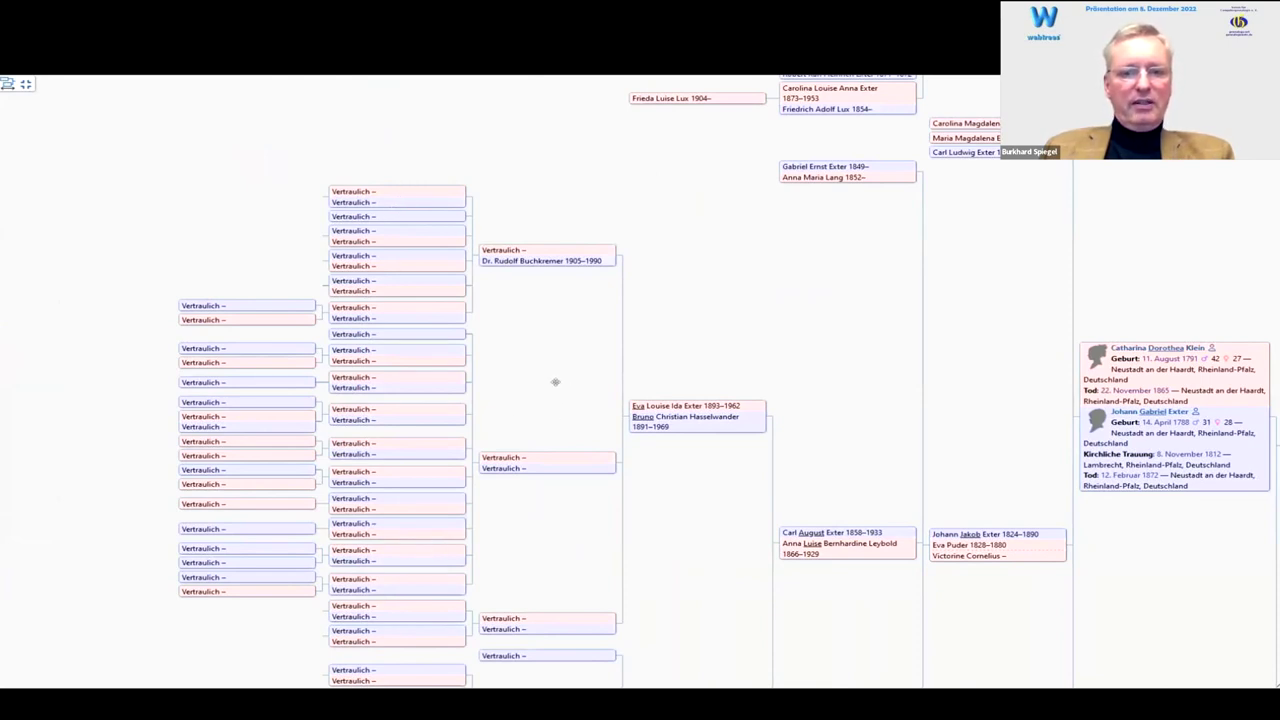
left_click_drag(568, 374, 474, 289)
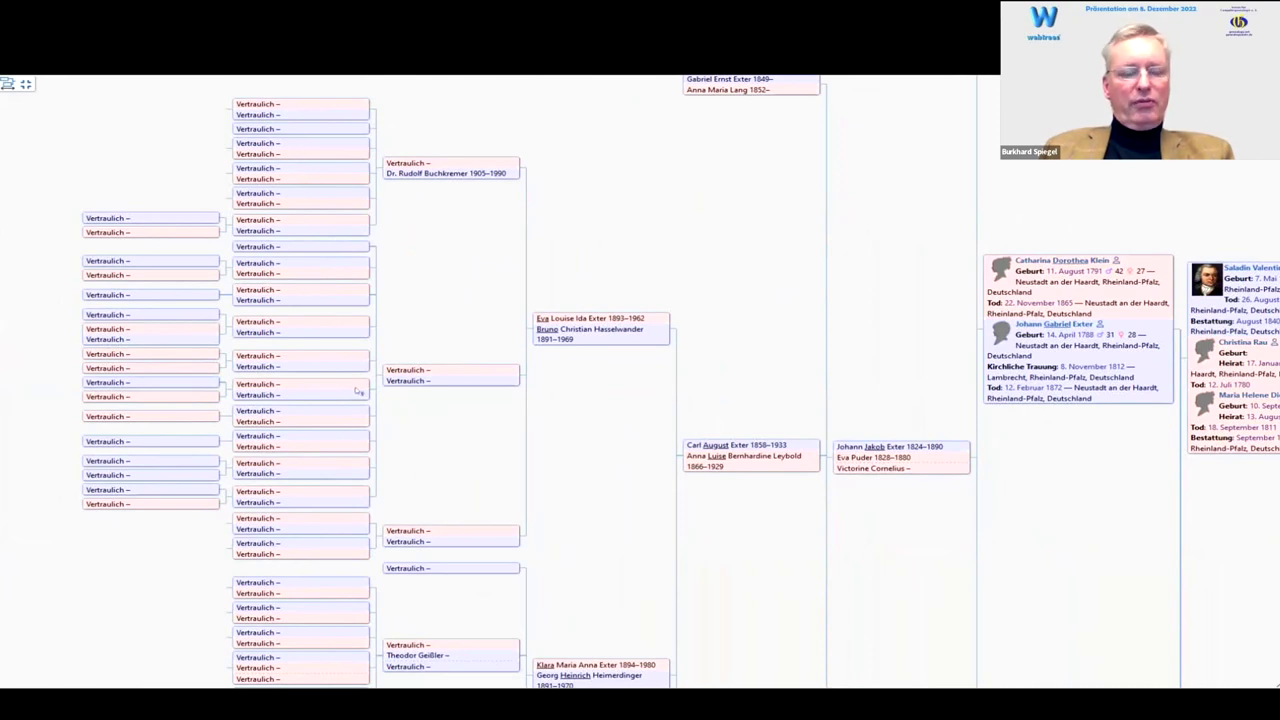
left_click(327, 364)
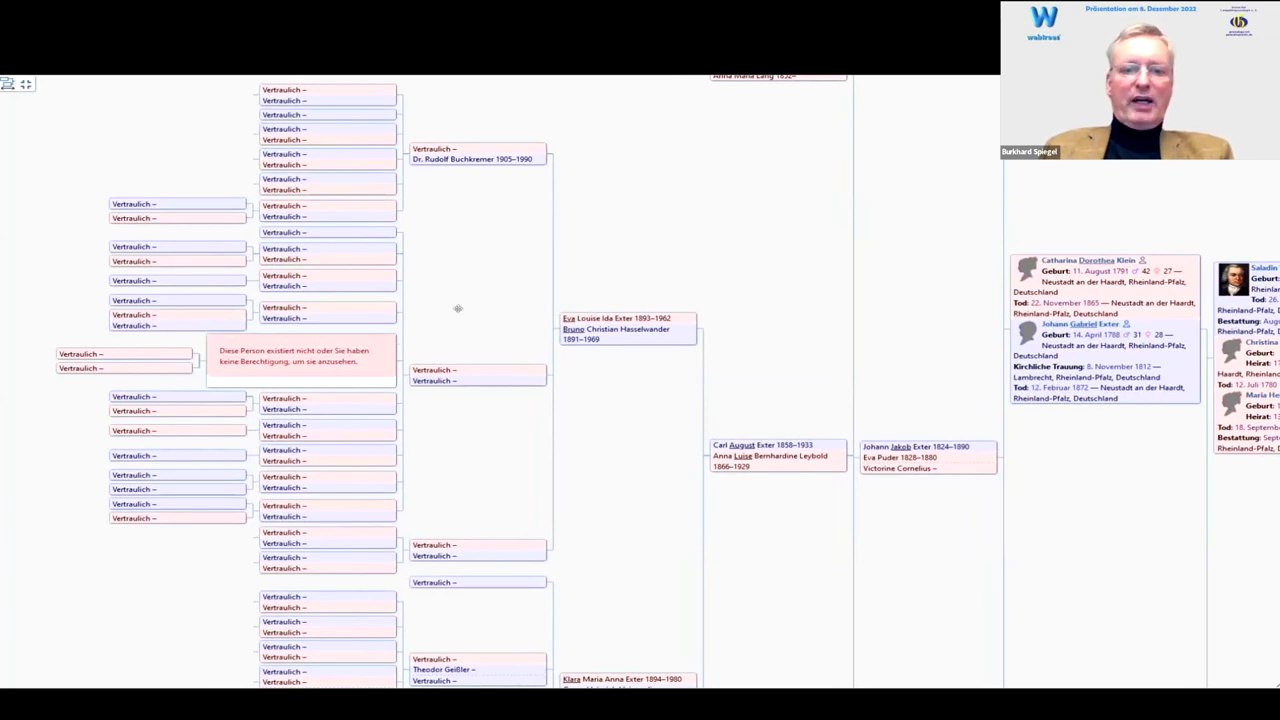
left_click_drag(477, 285, 336, 273)
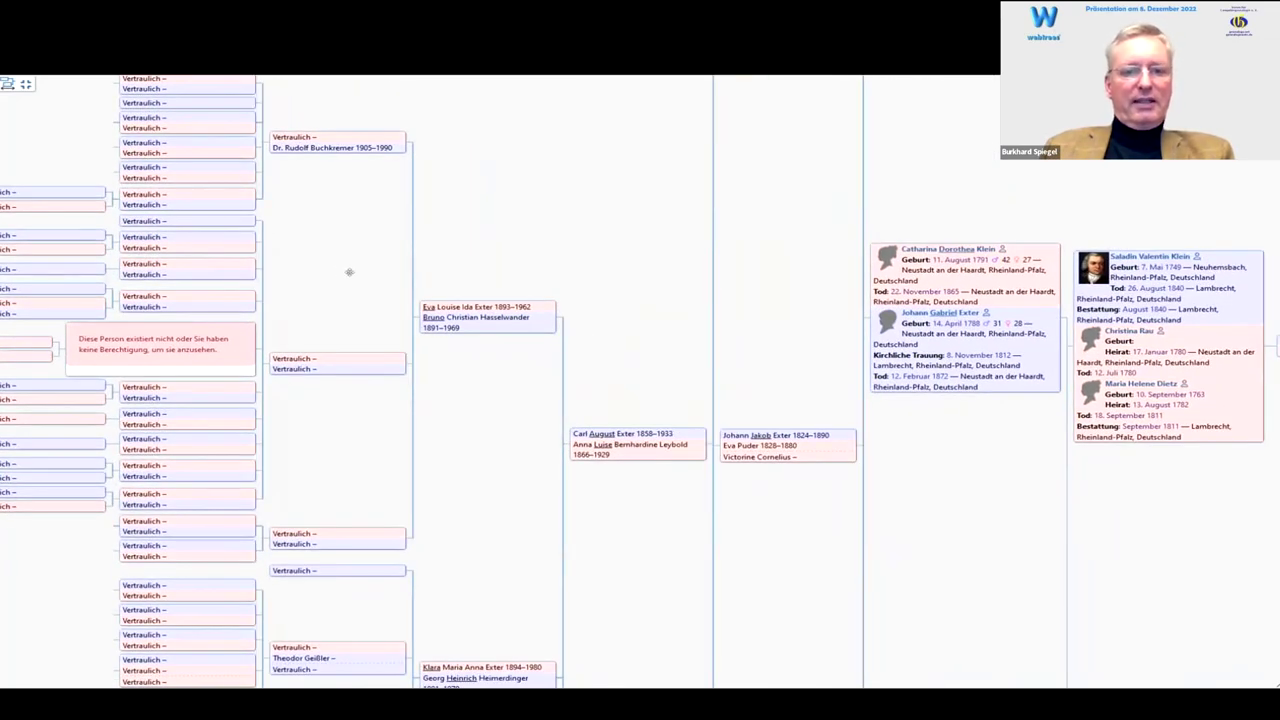
left_click_drag(541, 252, 386, 214)
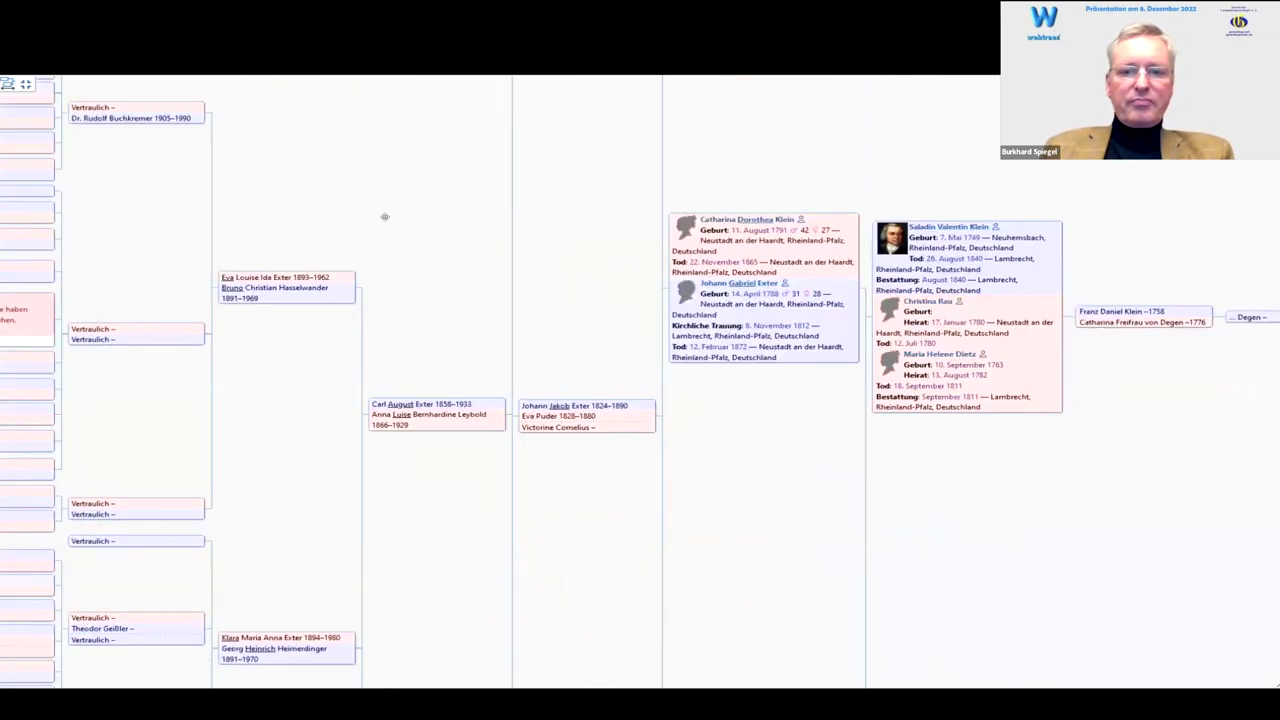
left_click_drag(646, 369, 637, 335)
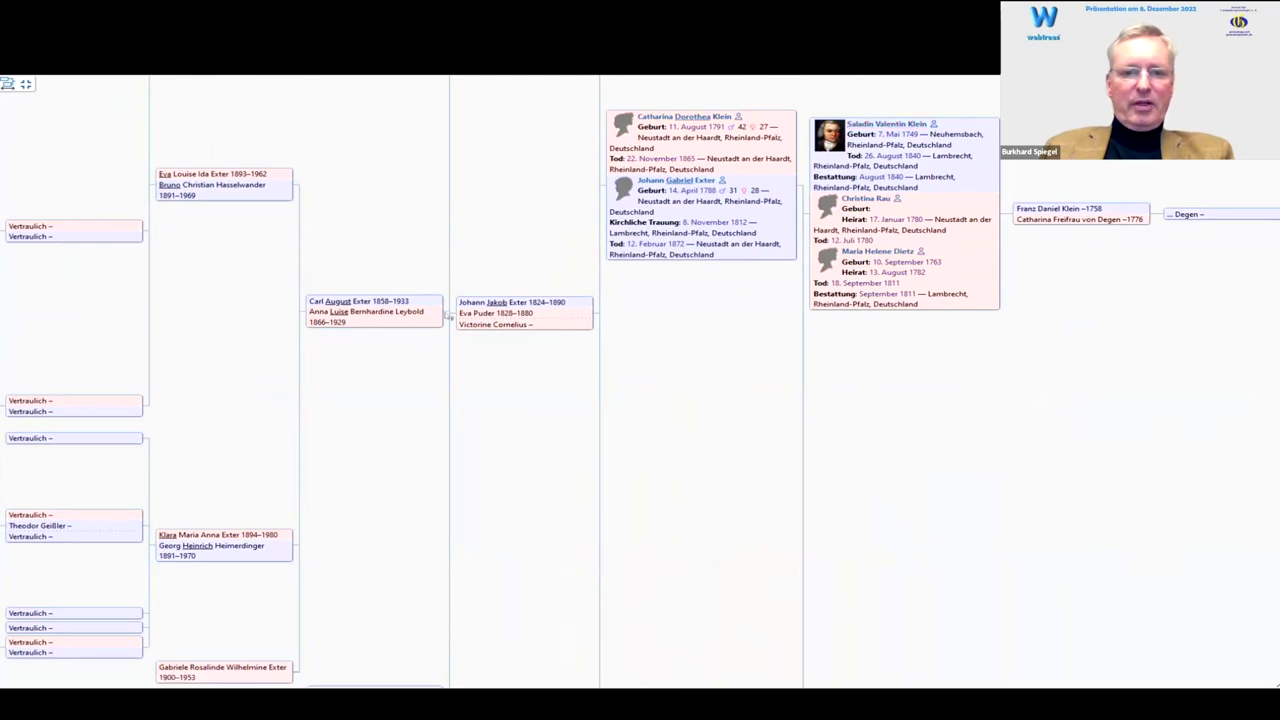
left_click(350, 311)
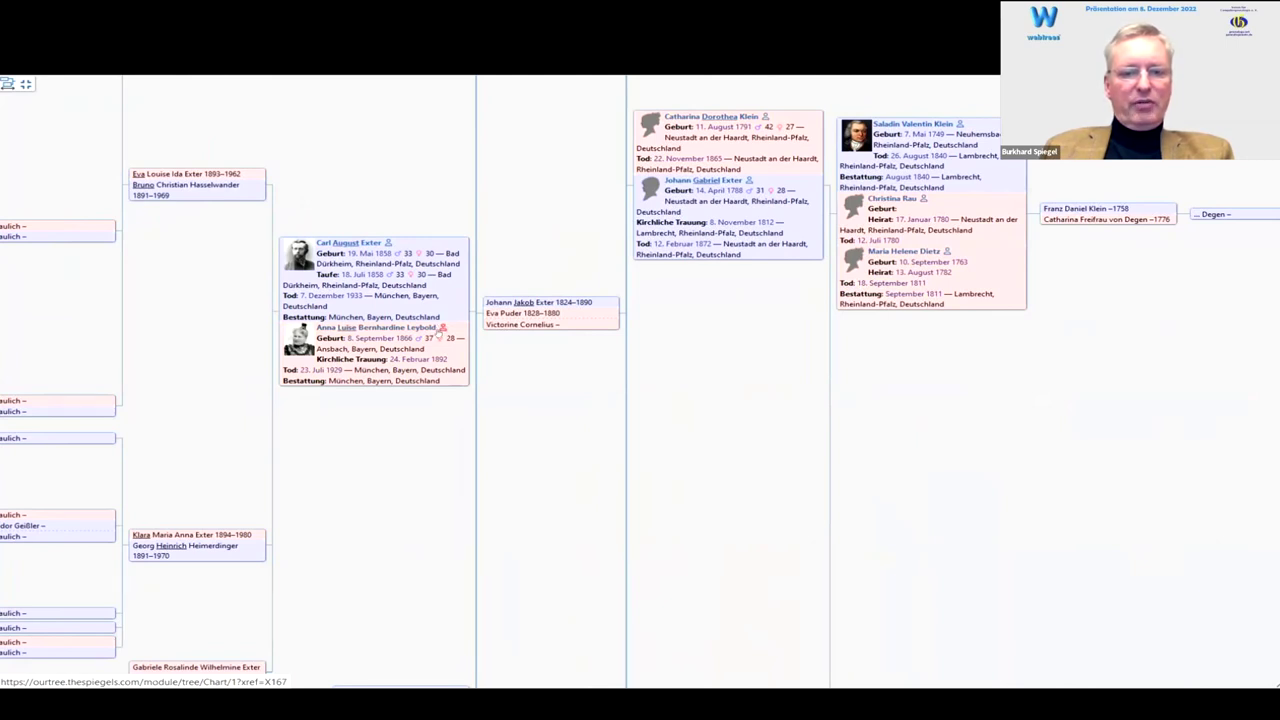
left_click(443, 328)
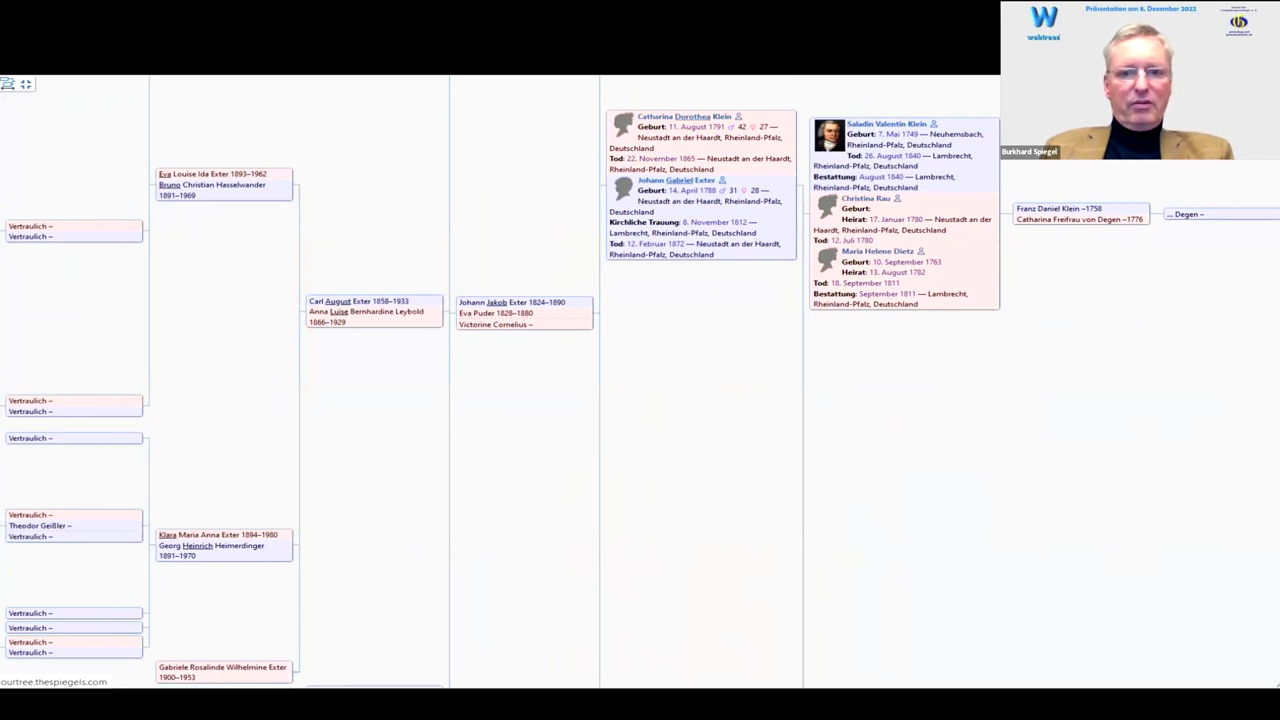
key("Escape")
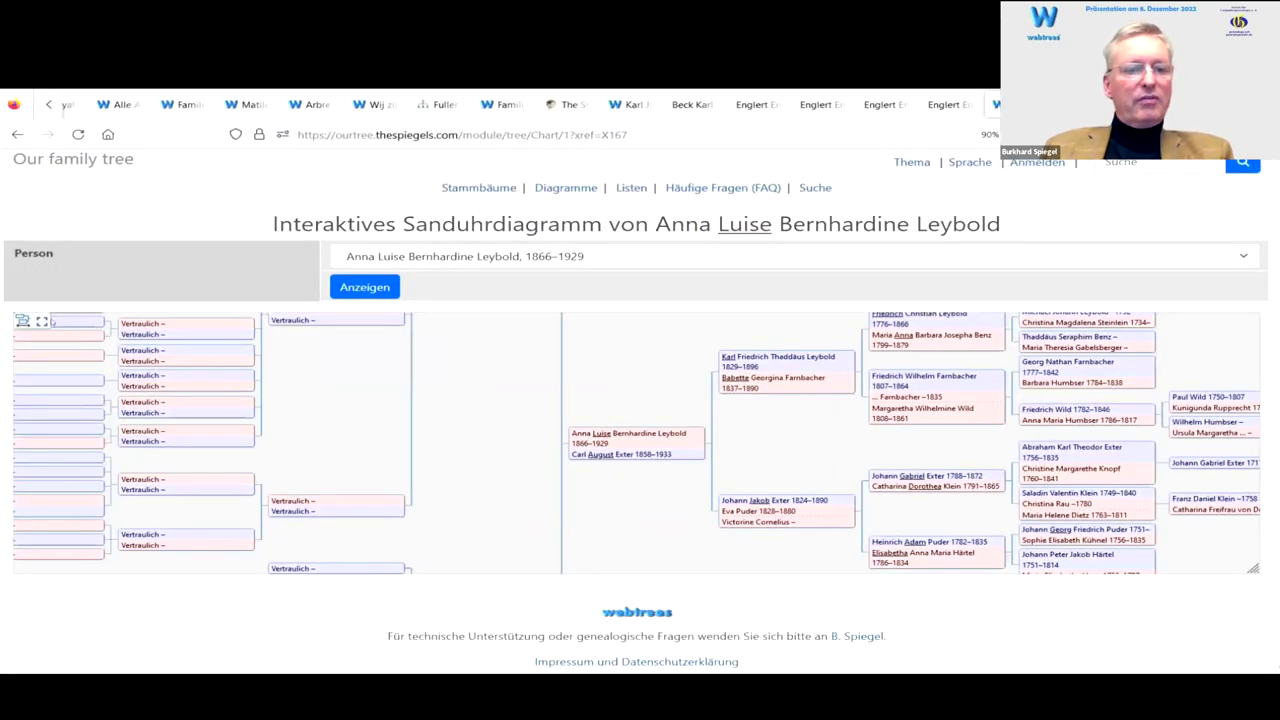
left_click(41, 321)
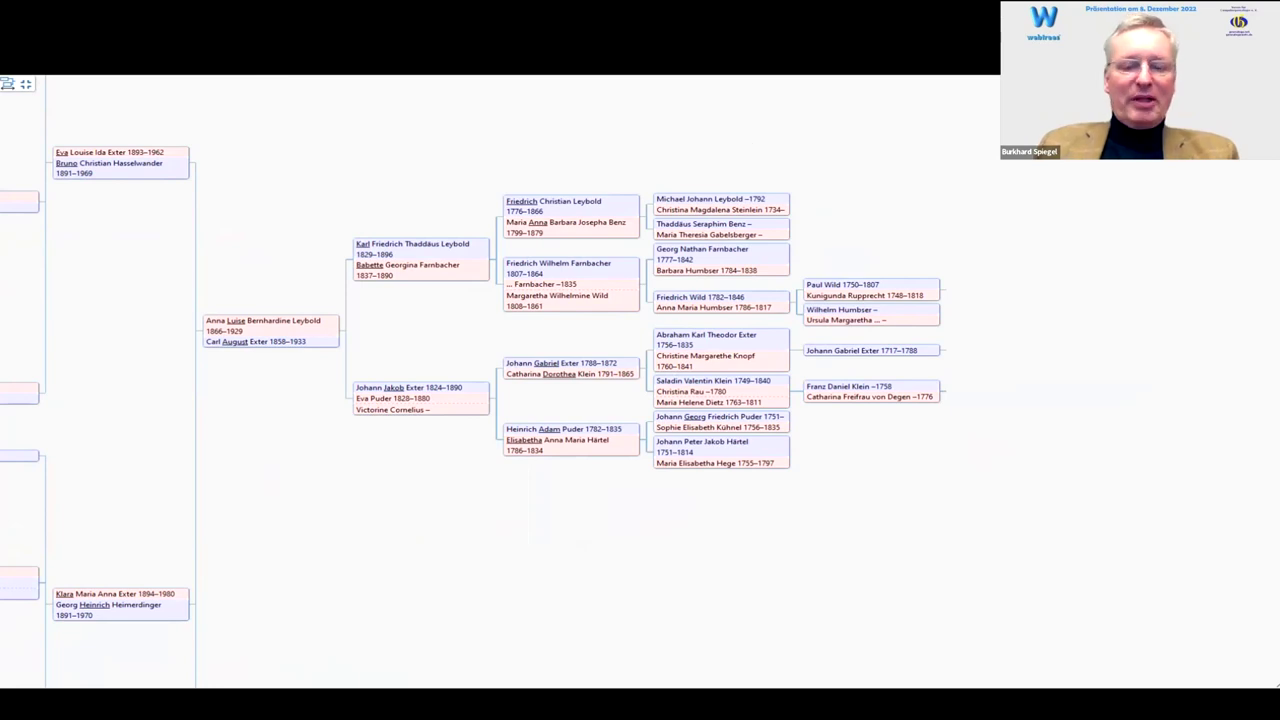
key("Escape")
Step: Return to the Our family tree welcome page, browse its favourites, and open Diagramme
left_click(478, 187)
left_click(490, 240)
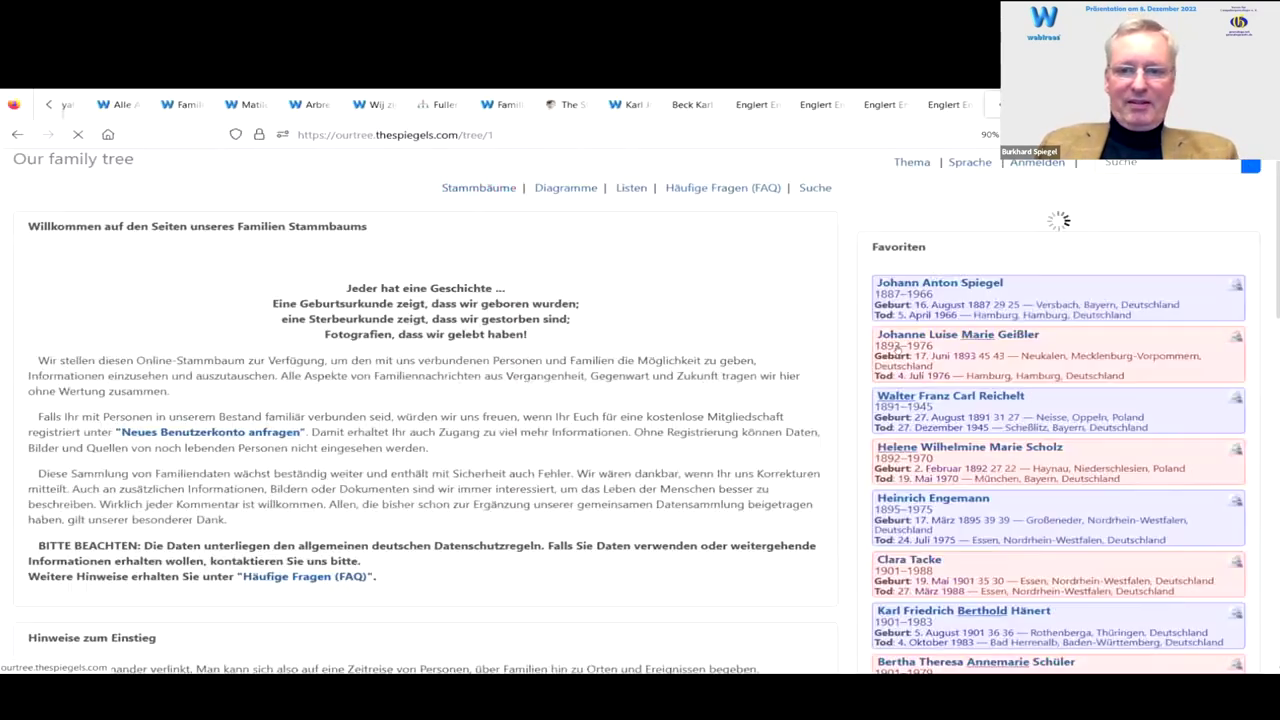
scroll(936, 401, "down", 3)
scroll(936, 401, "down", 8)
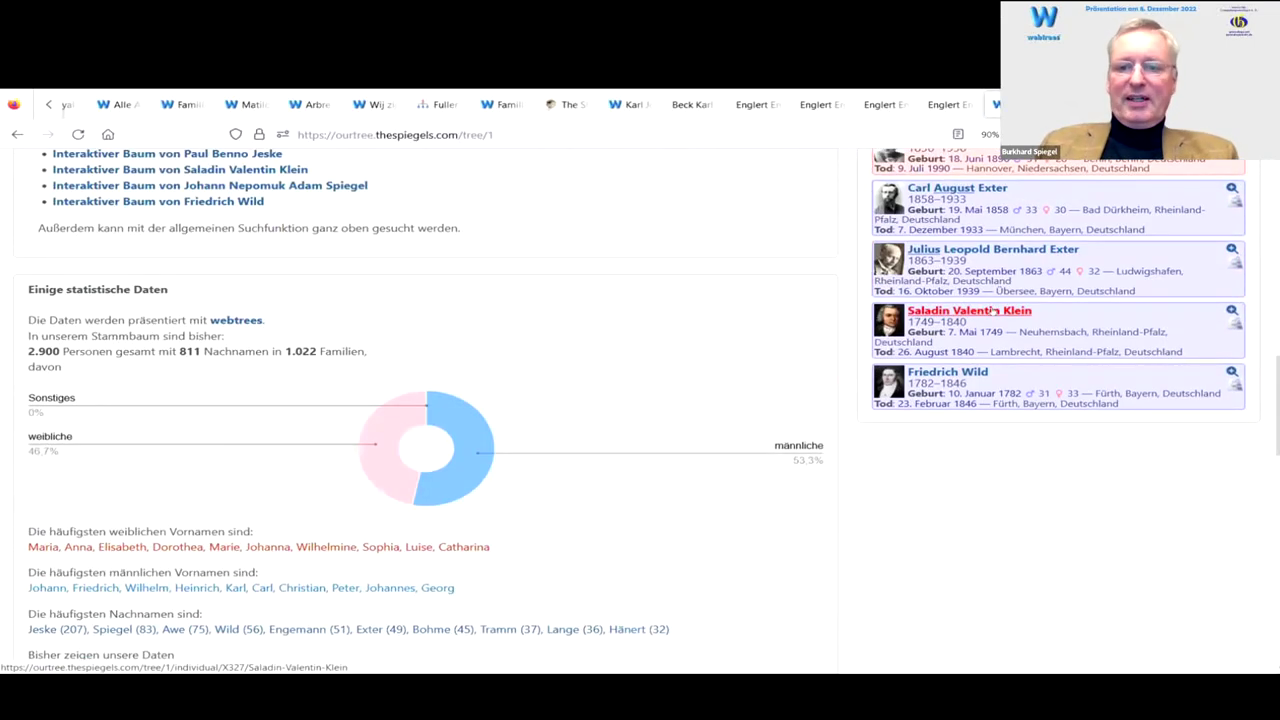
left_click(1005, 314)
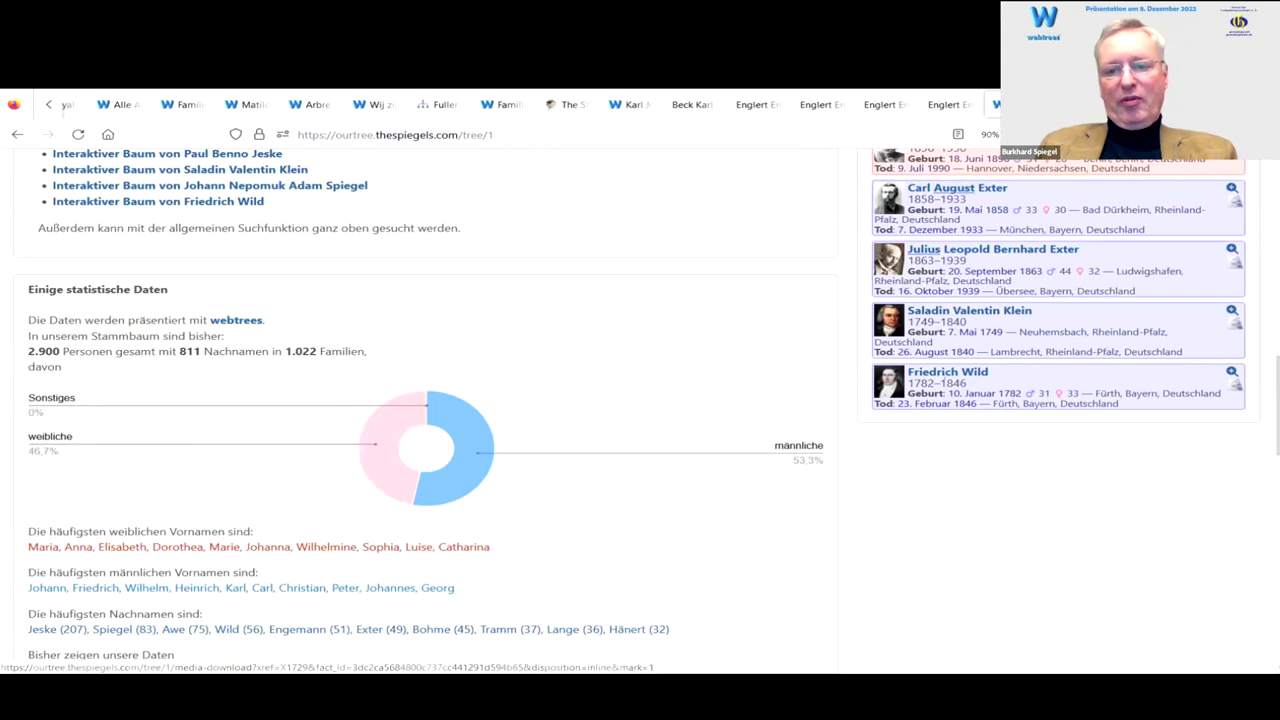
scroll(940, 376, "down", 1)
scroll(940, 376, "up", 1)
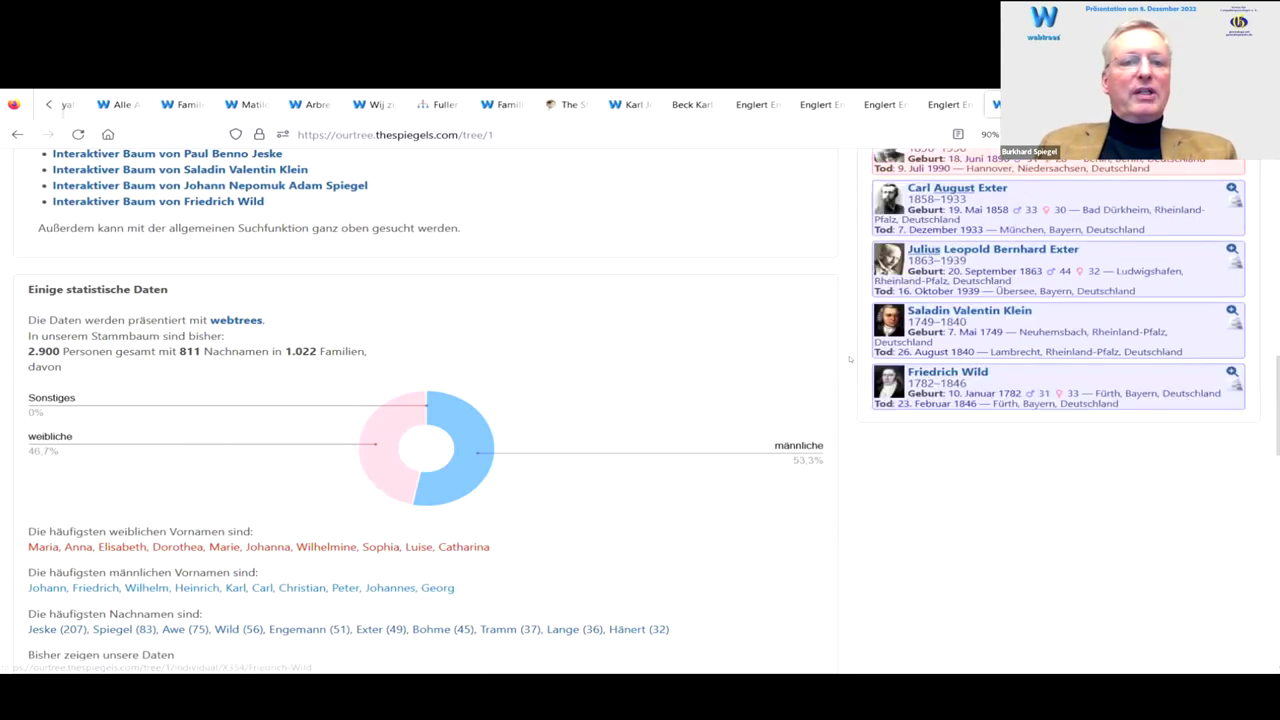
scroll(626, 223, "up", 10)
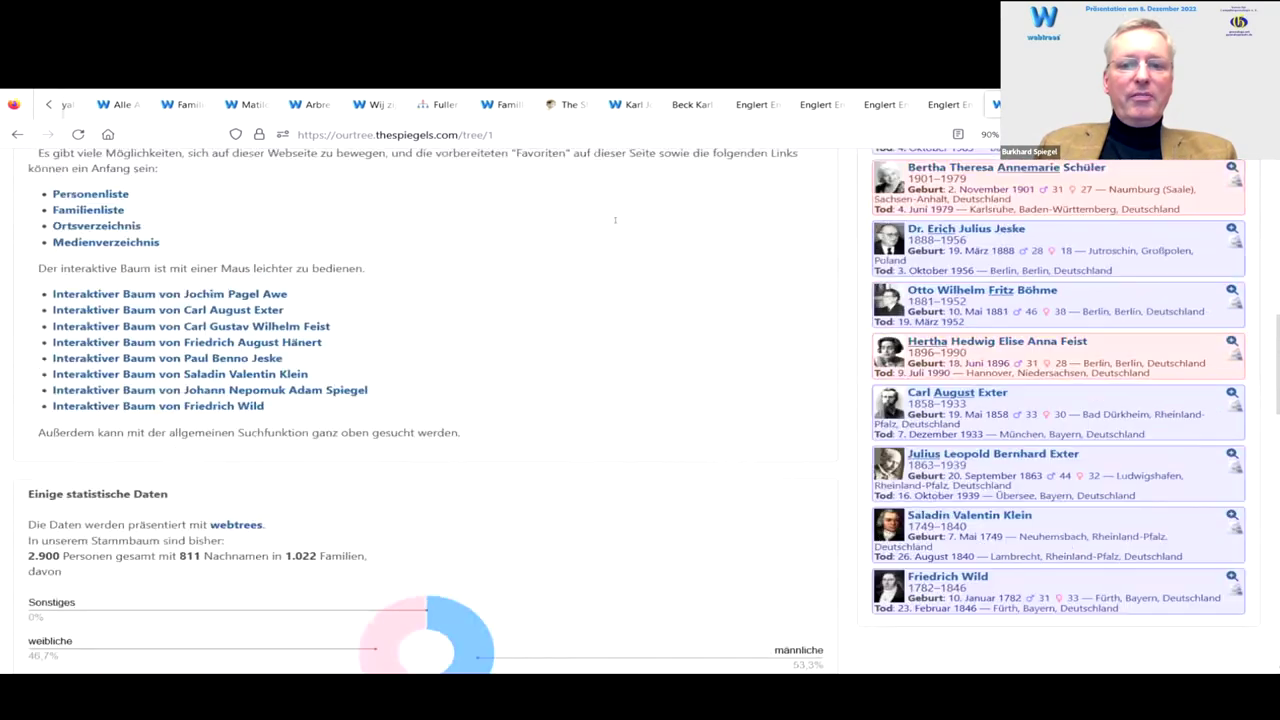
scroll(556, 187, "up", 1)
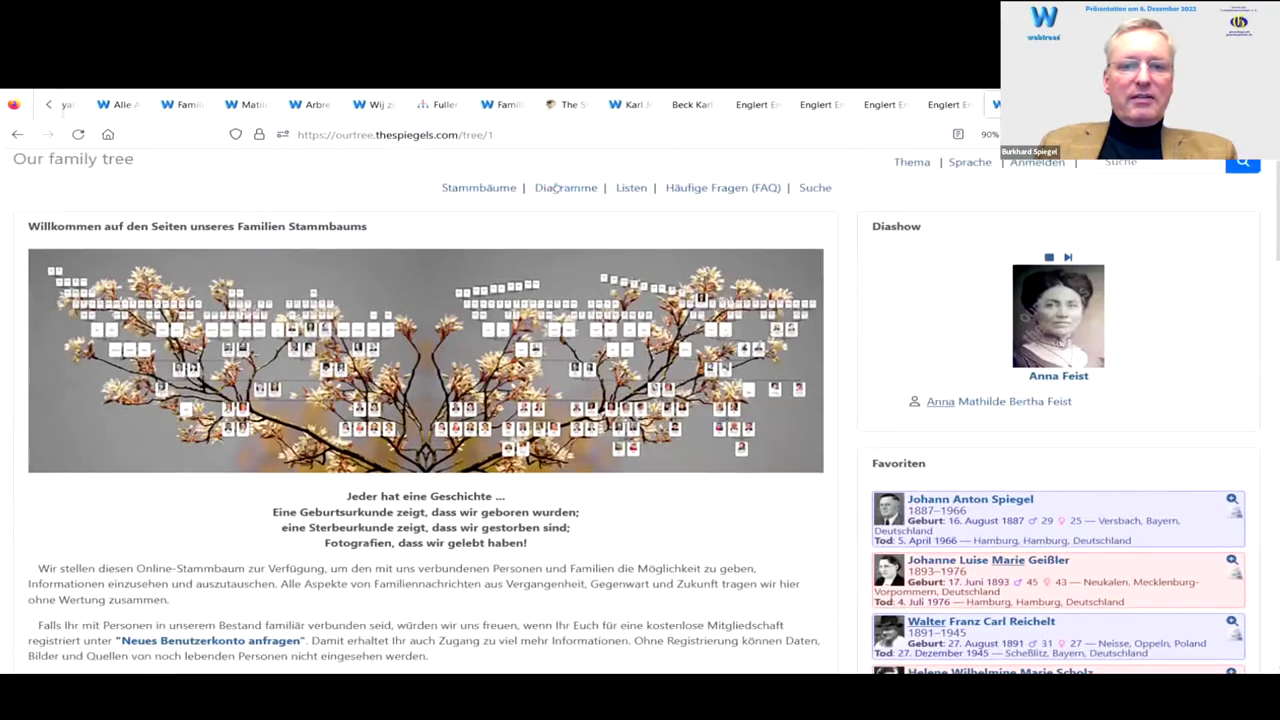
left_click(566, 187)
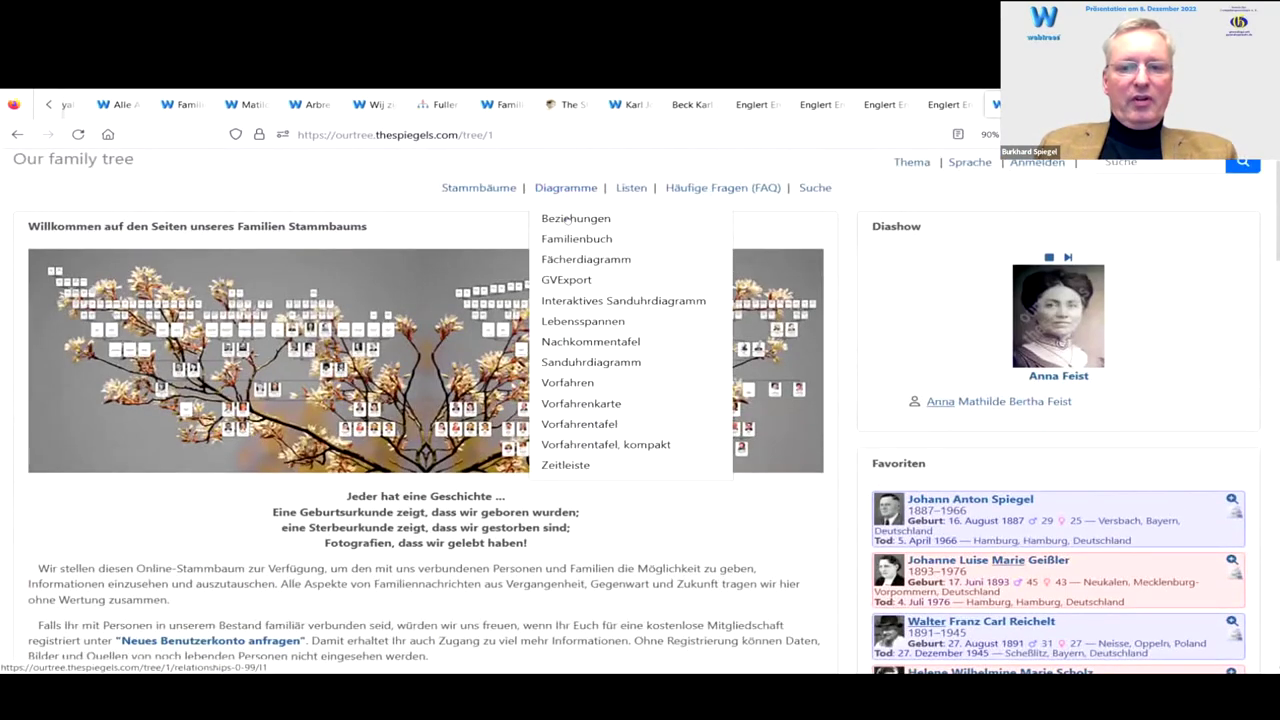
left_click(576, 220)
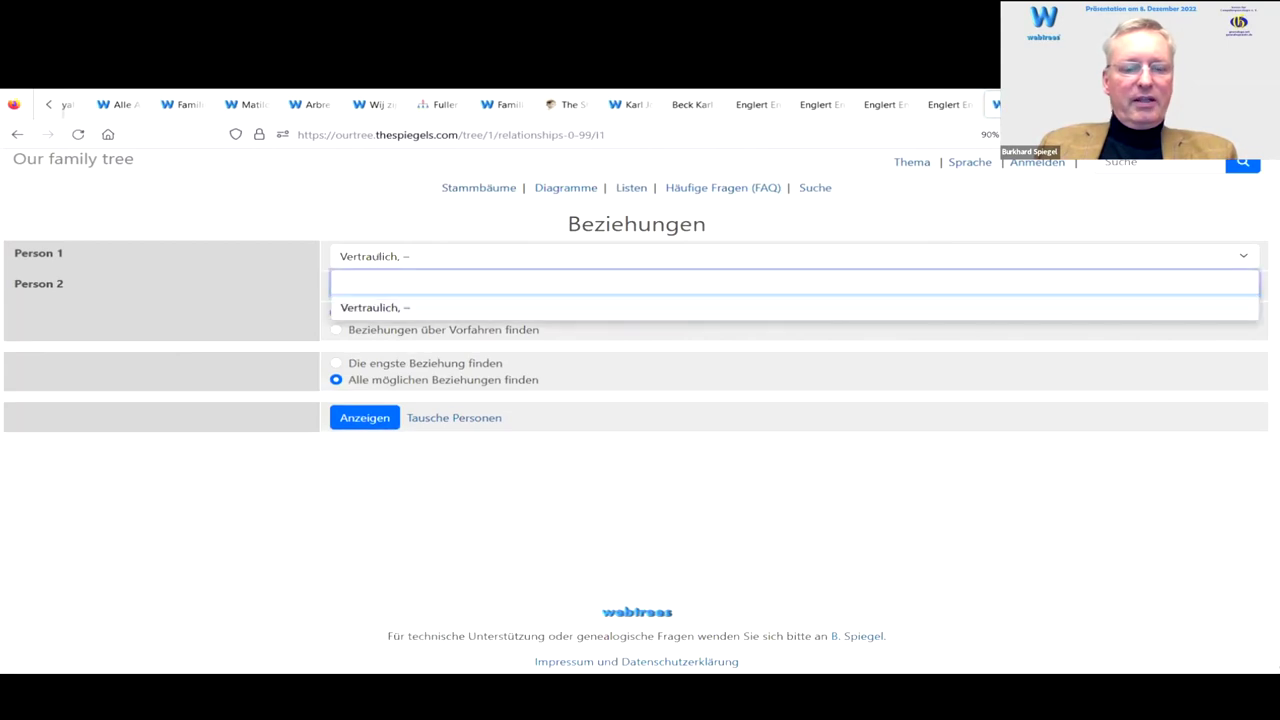
type("sal ")
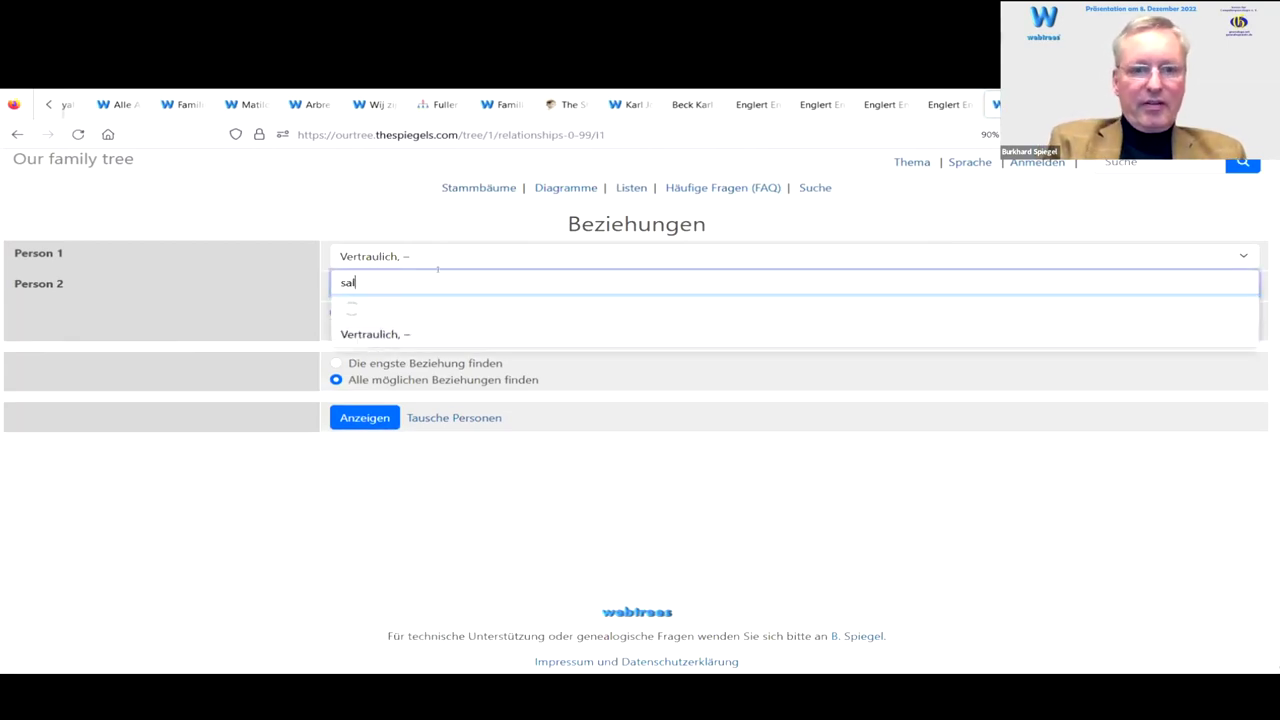
type("val")
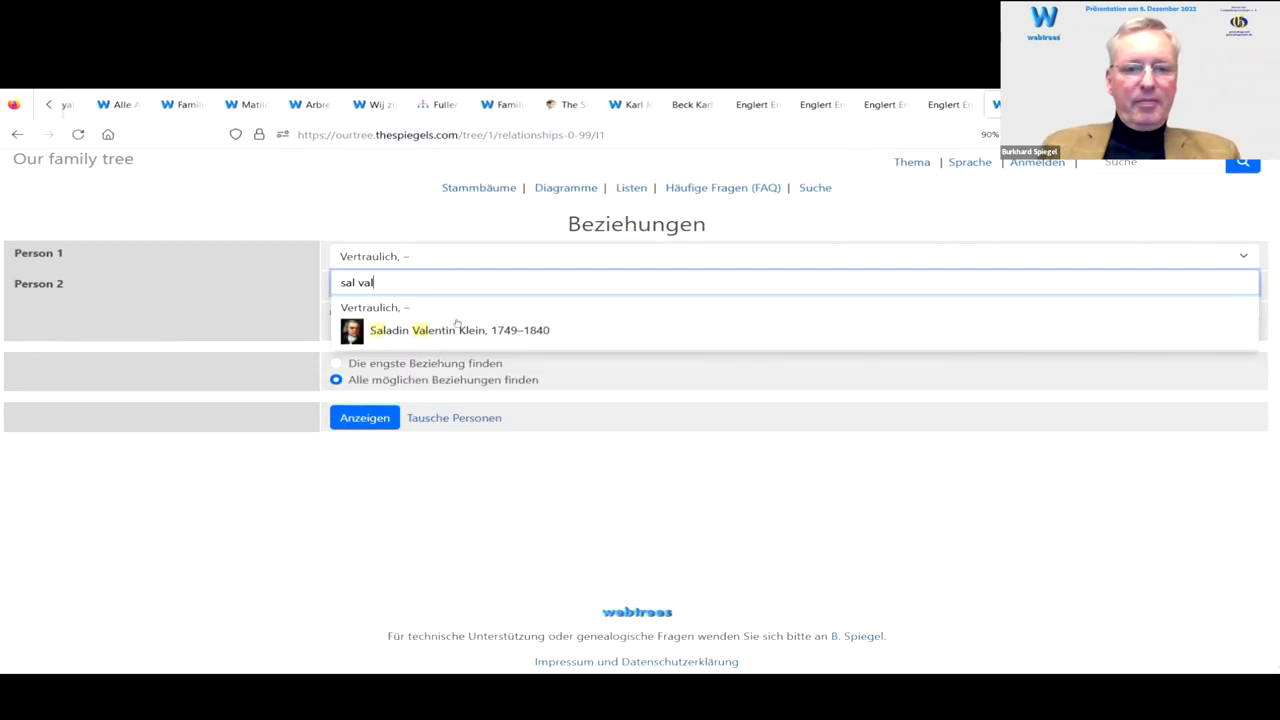
left_click(456, 330)
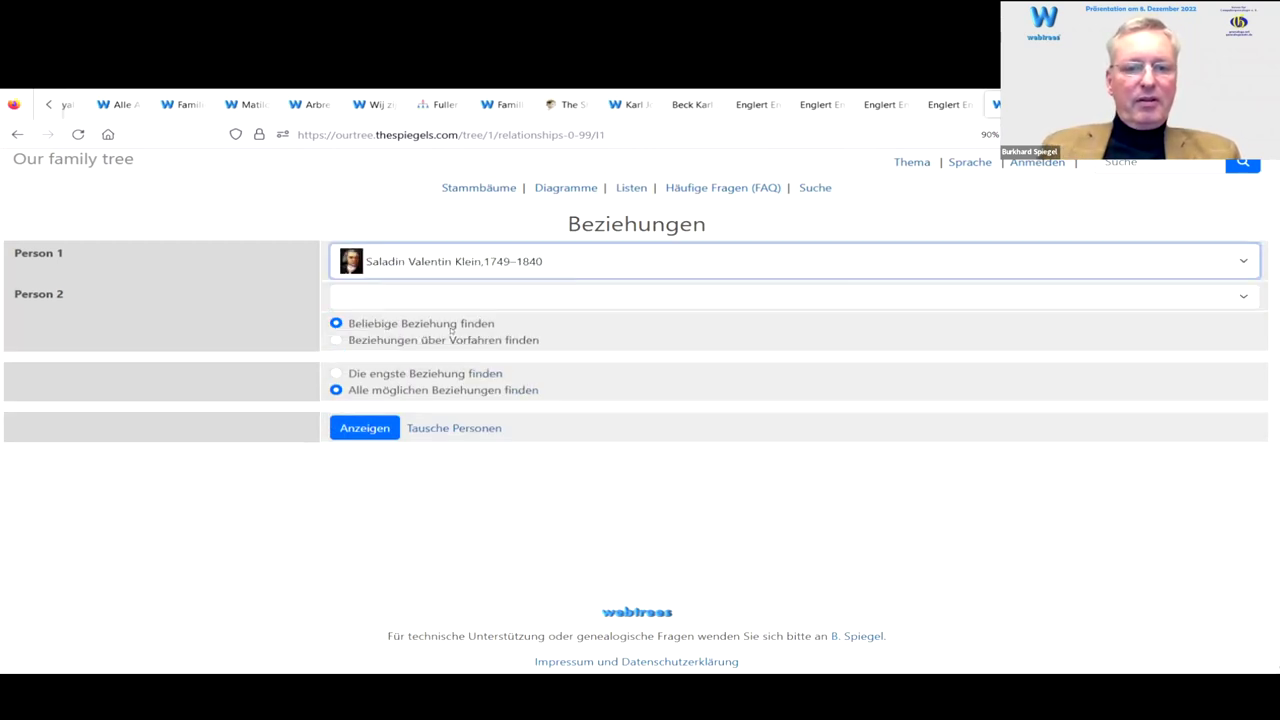
Step: Pick Friedrich Wild (1782–1846) via 'fried wild' as Person 2 and show relationships
left_click(390, 300)
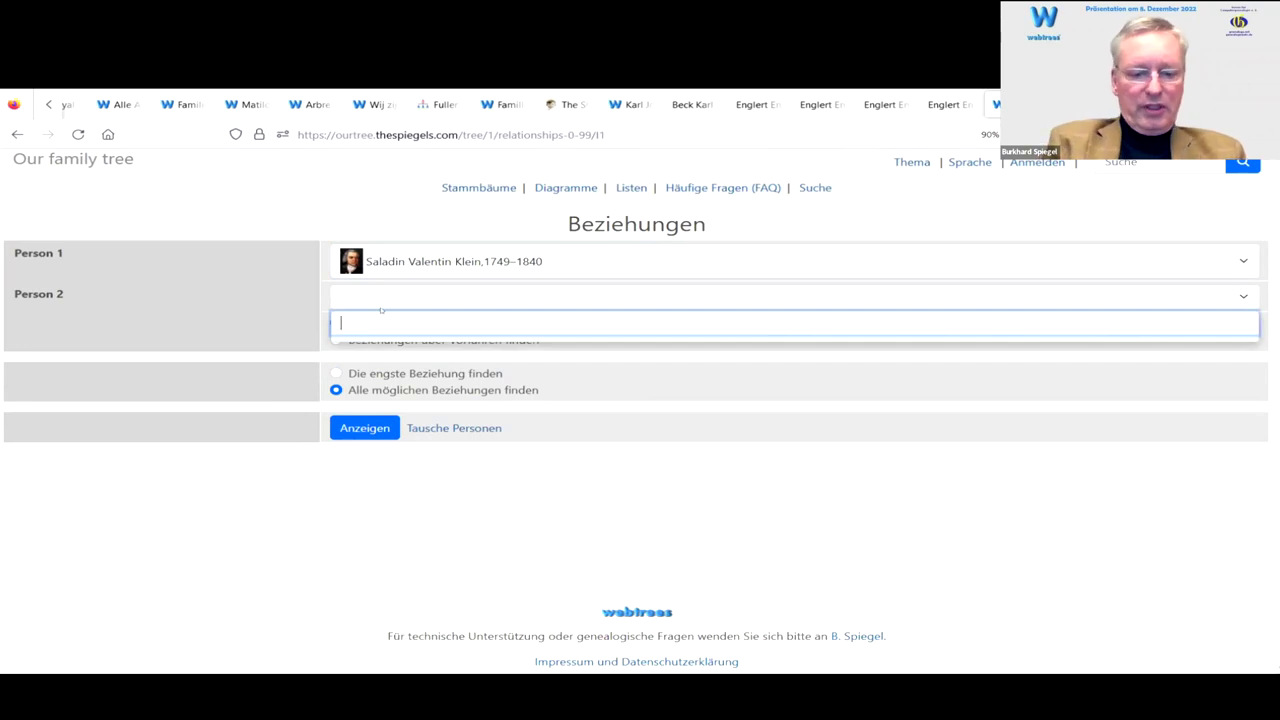
type("f")
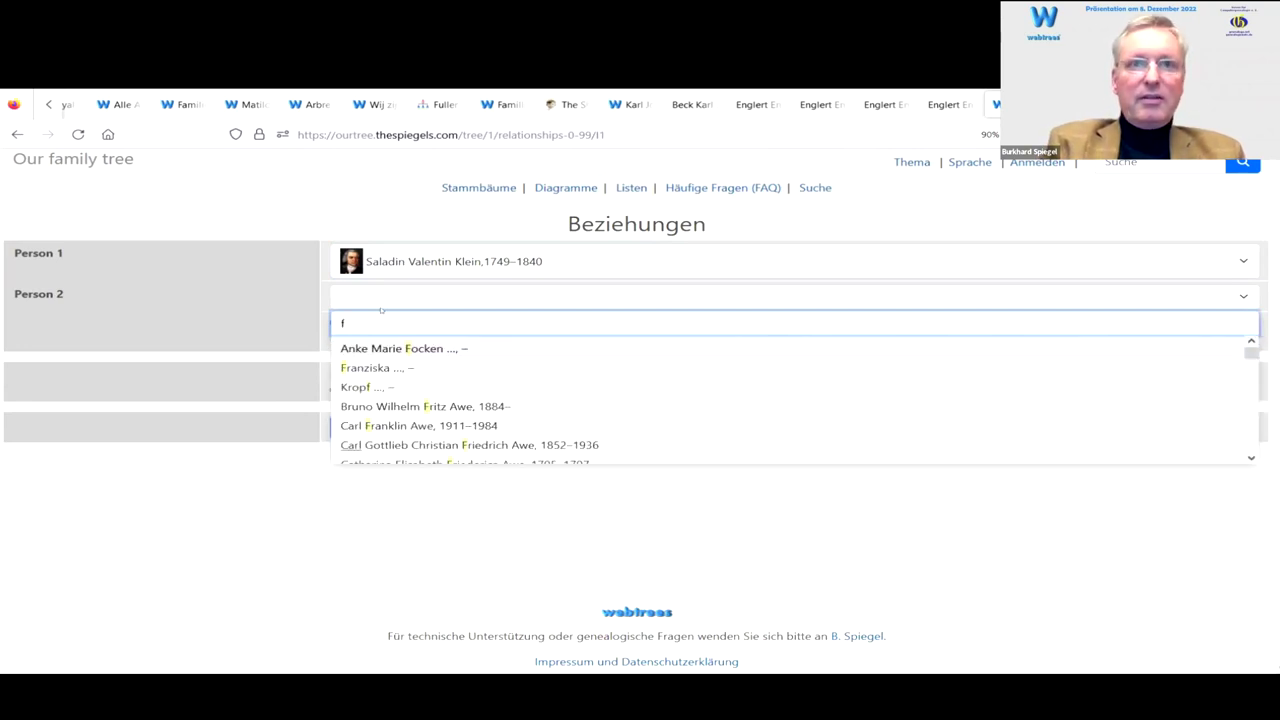
type("ri")
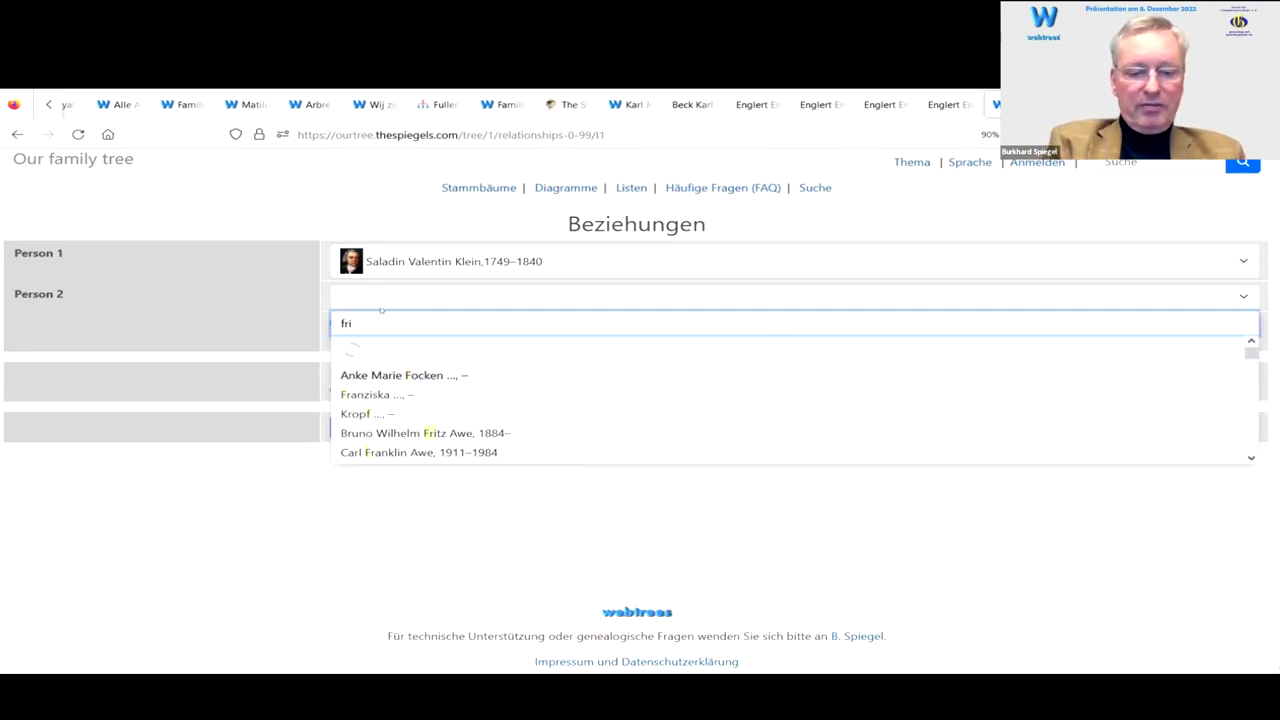
type("ed ")
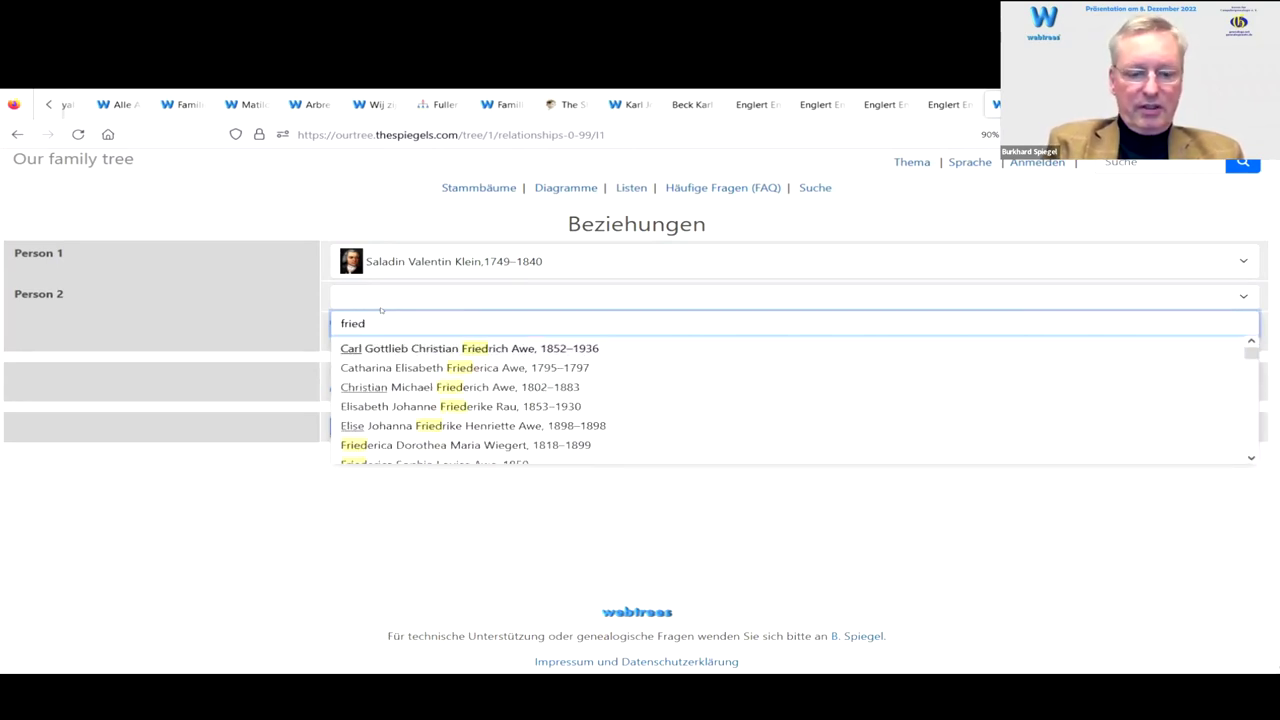
type("wild")
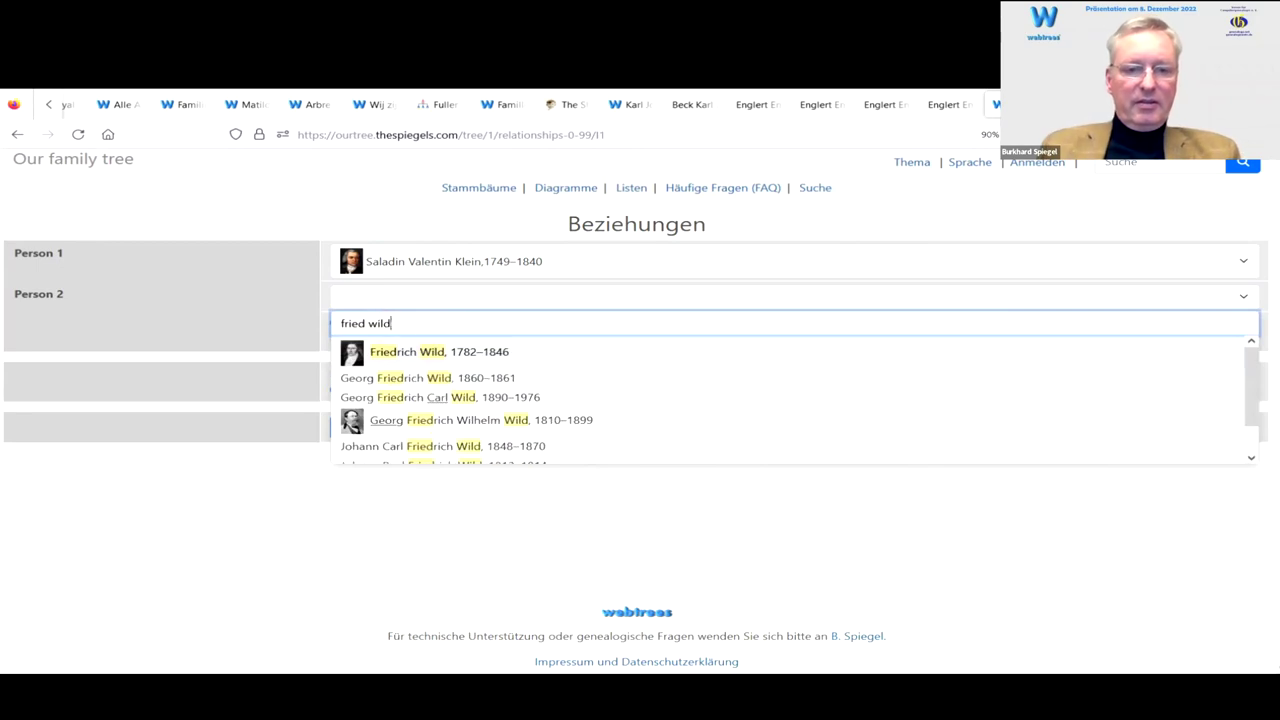
left_click(446, 358)
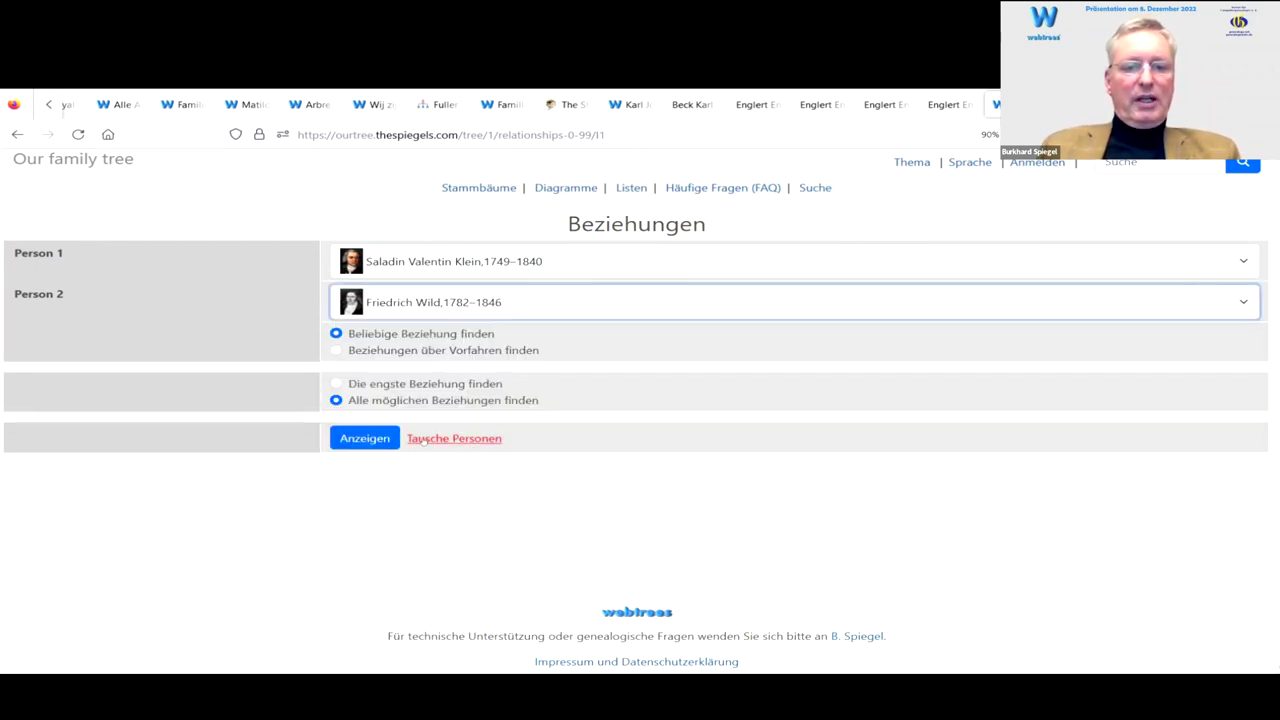
left_click(368, 438)
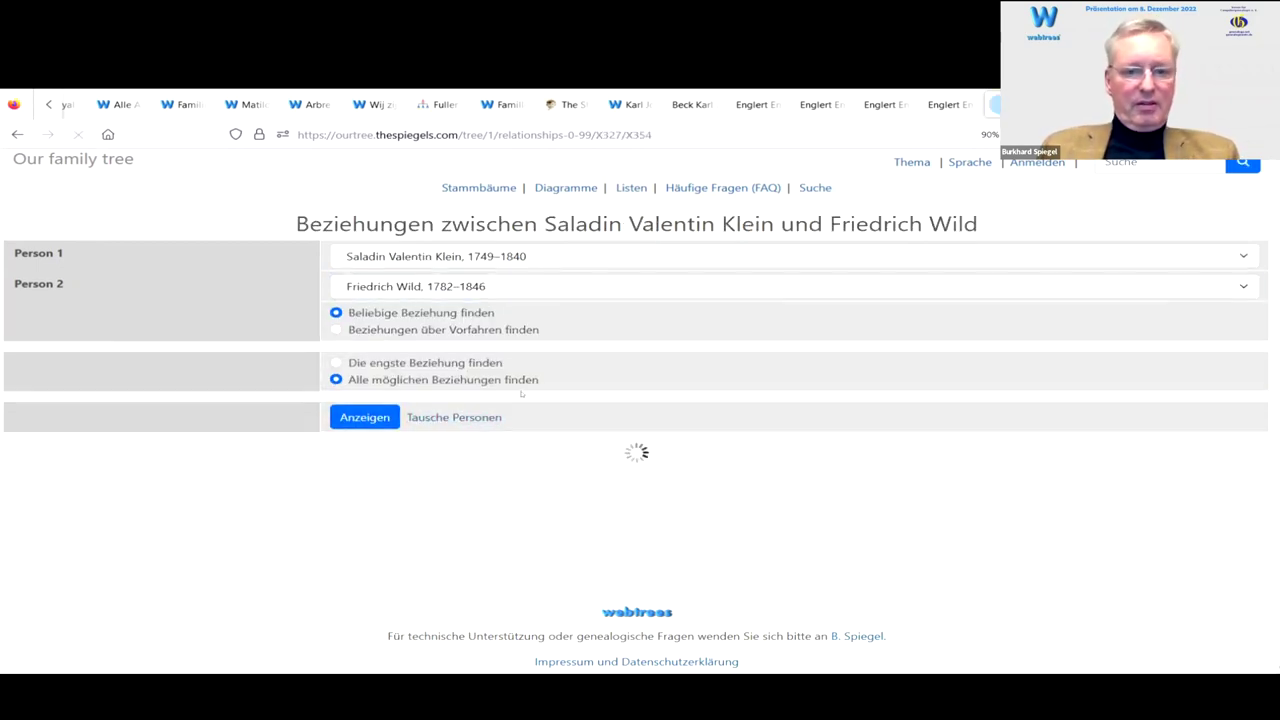
Step: Read through the 'Ur-Enkelsohns Partnerins Urgroßvater' chart linking Saladin via Carl August Exter
scroll(497, 387, "down", 3)
scroll(497, 387, "down", 2)
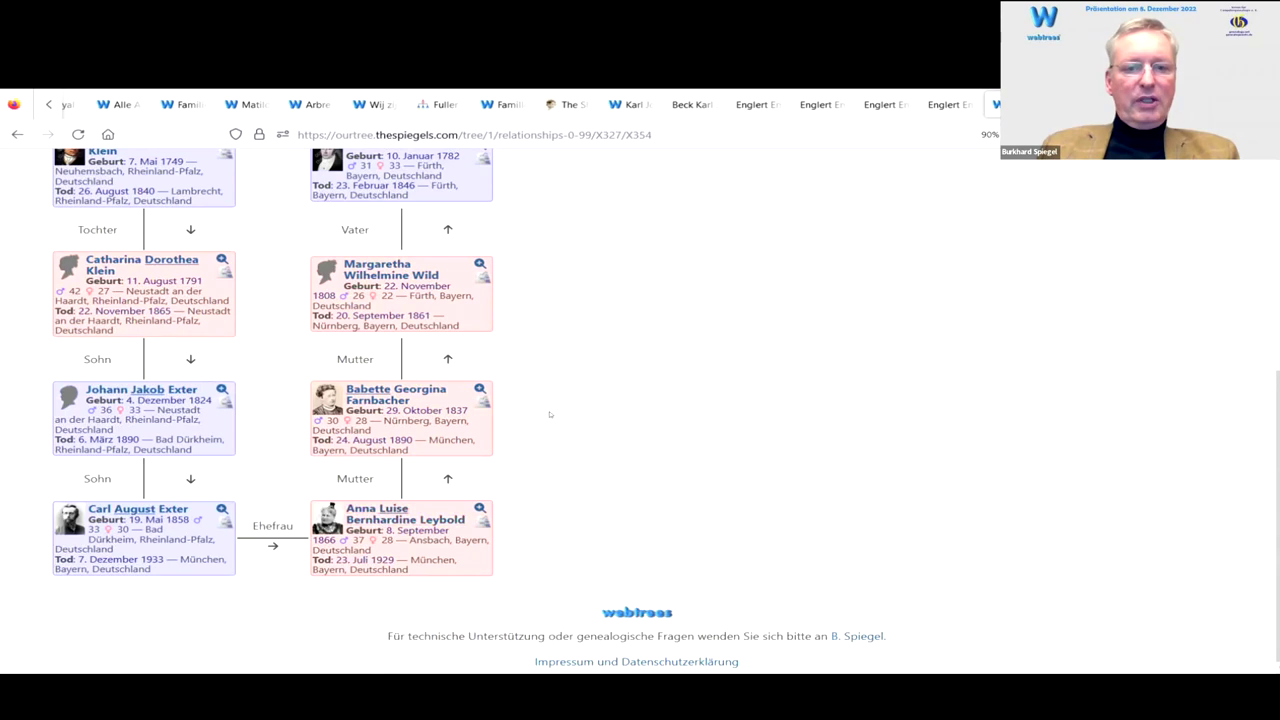
scroll(551, 408, "up", 1)
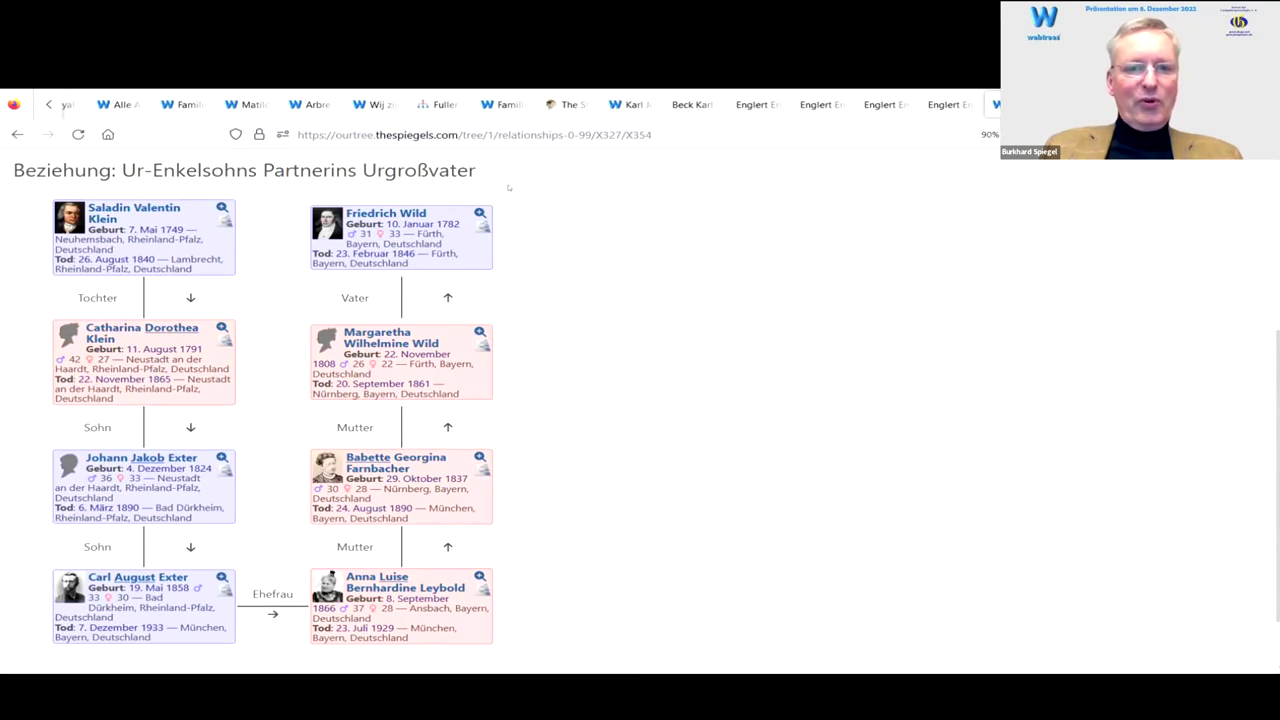
scroll(712, 374, "down", 1)
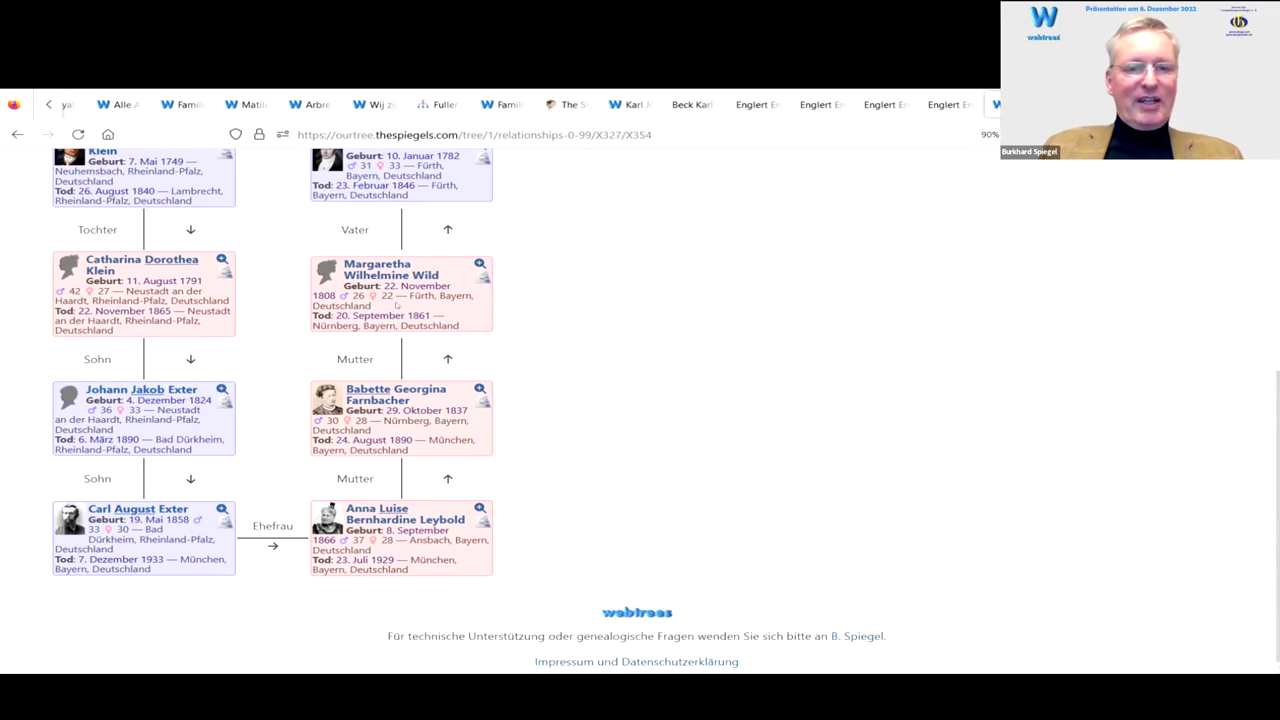
scroll(701, 259, "up", 2)
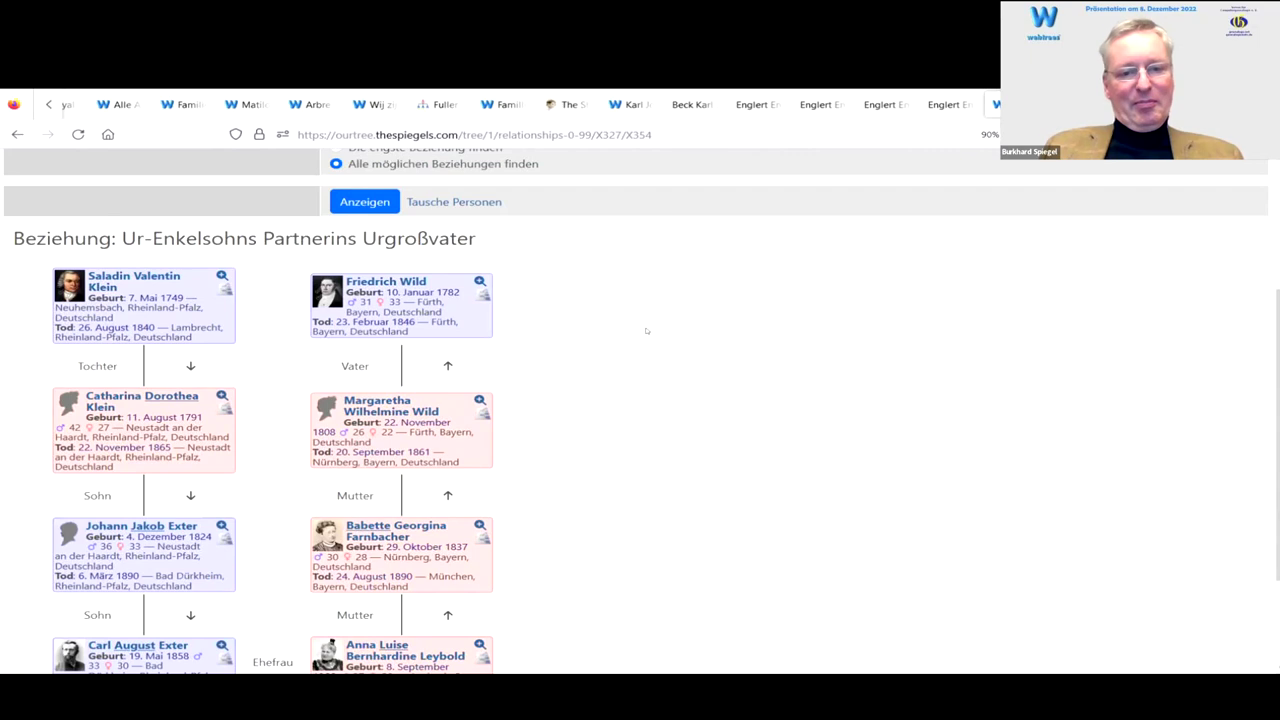
scroll(640, 310, "down", 1)
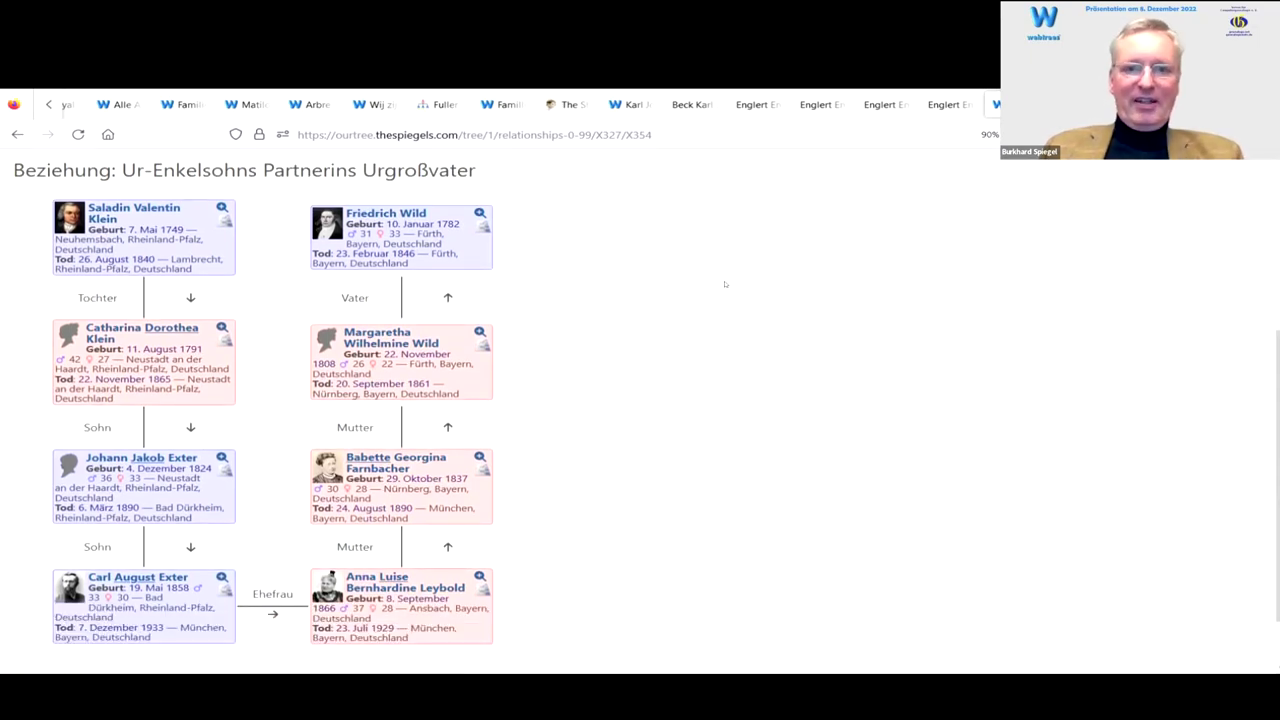
scroll(700, 283, "up", 4)
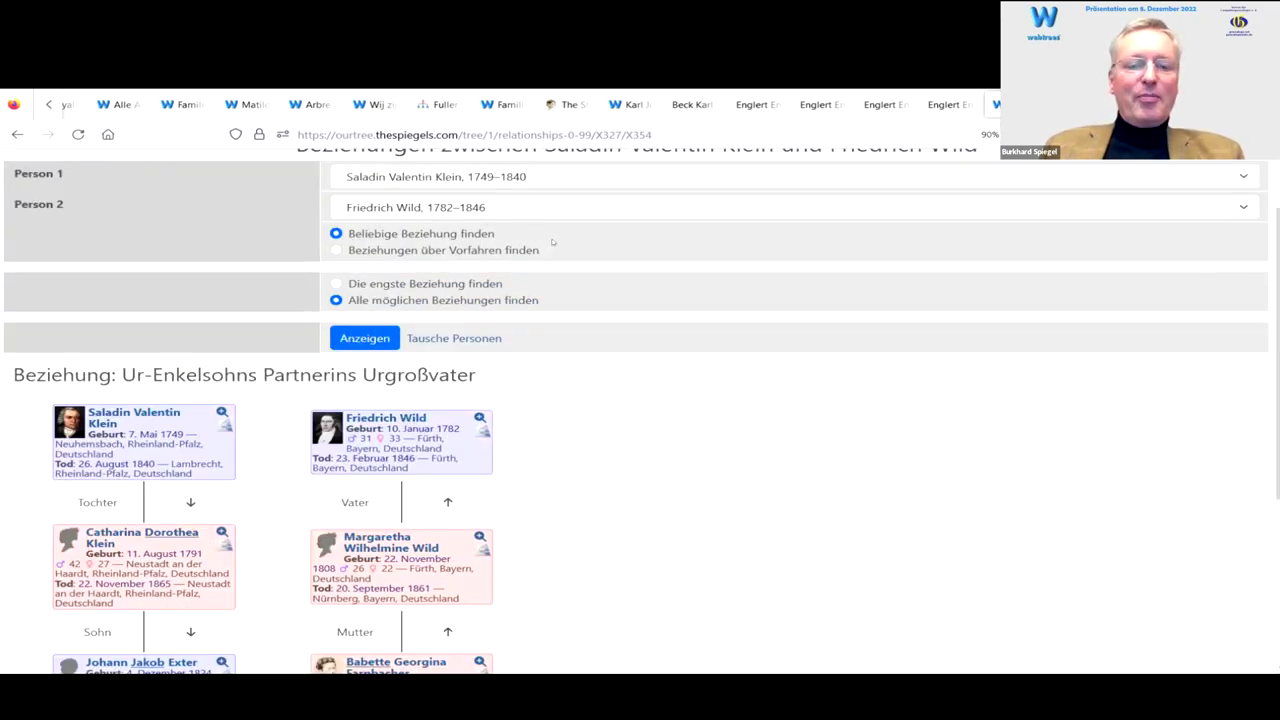
scroll(553, 242, "up", 1)
scroll(528, 266, "up", 1)
Step: Make the 1869–1953 woman Person 2 and show the 'Ur-Enkelsohns Schwiegermutters Cousins Partnerin' relationship chart
left_click(500, 284)
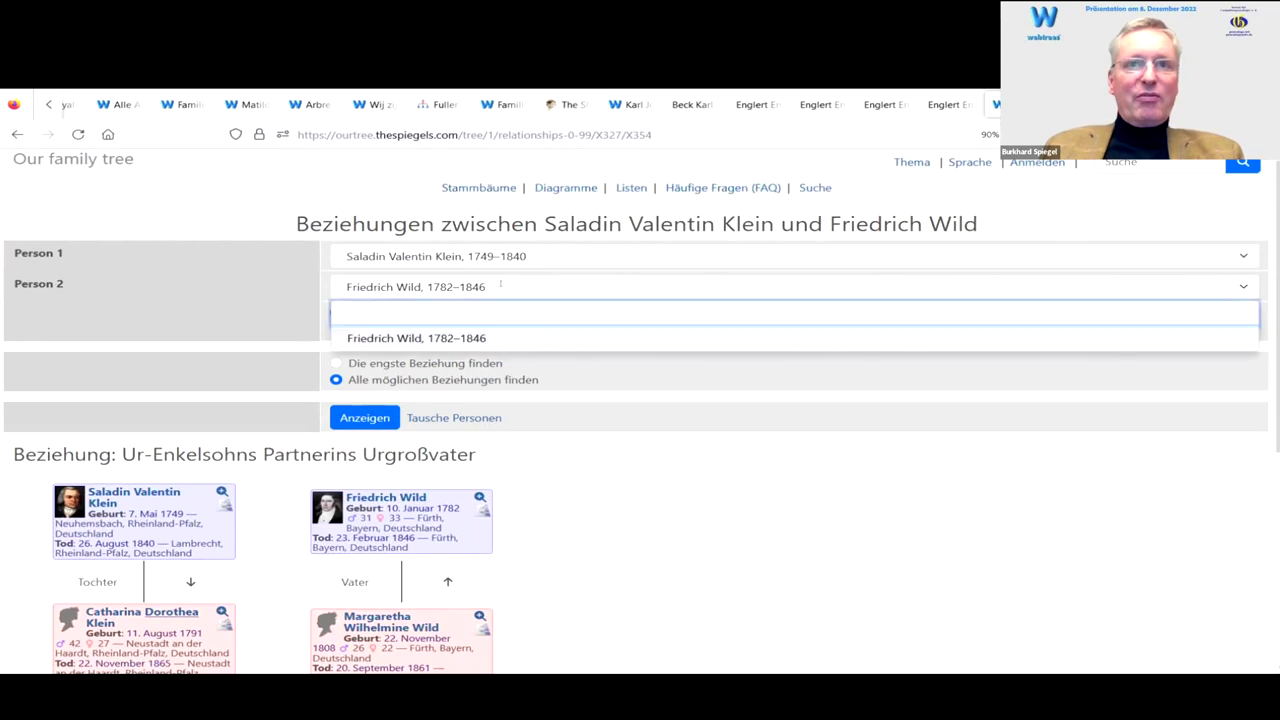
type("mar ")
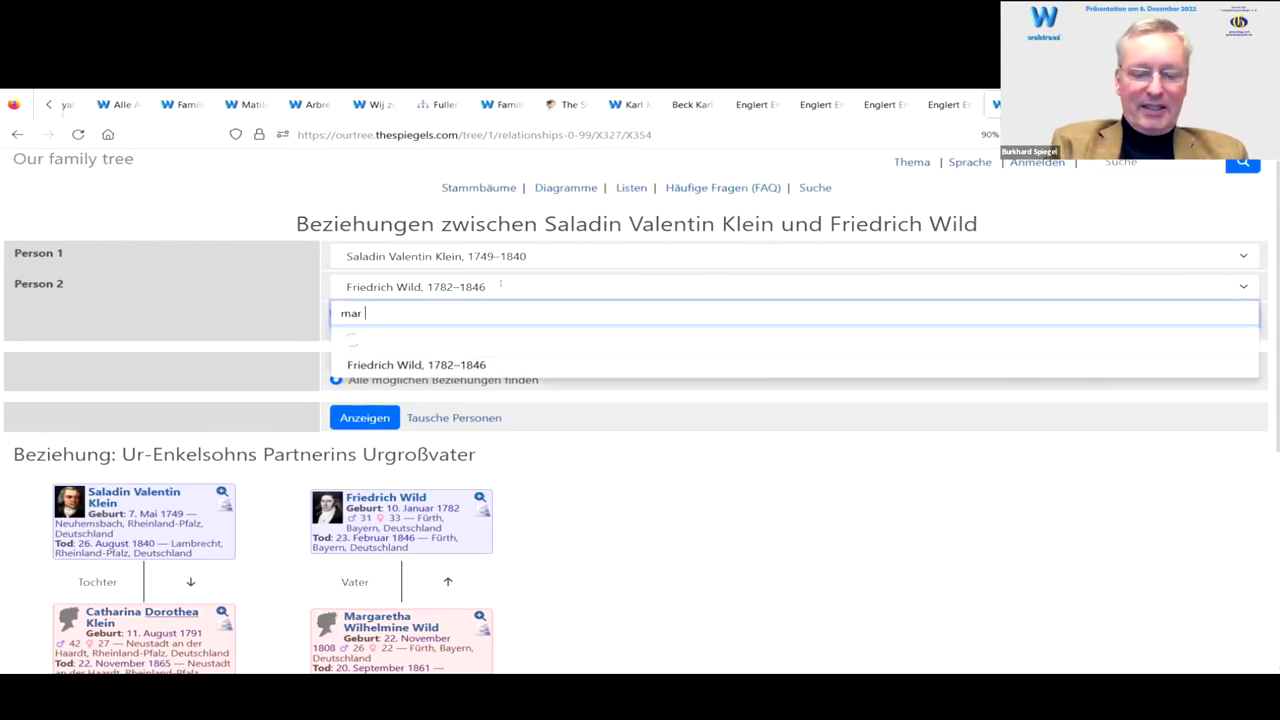
type("ju")
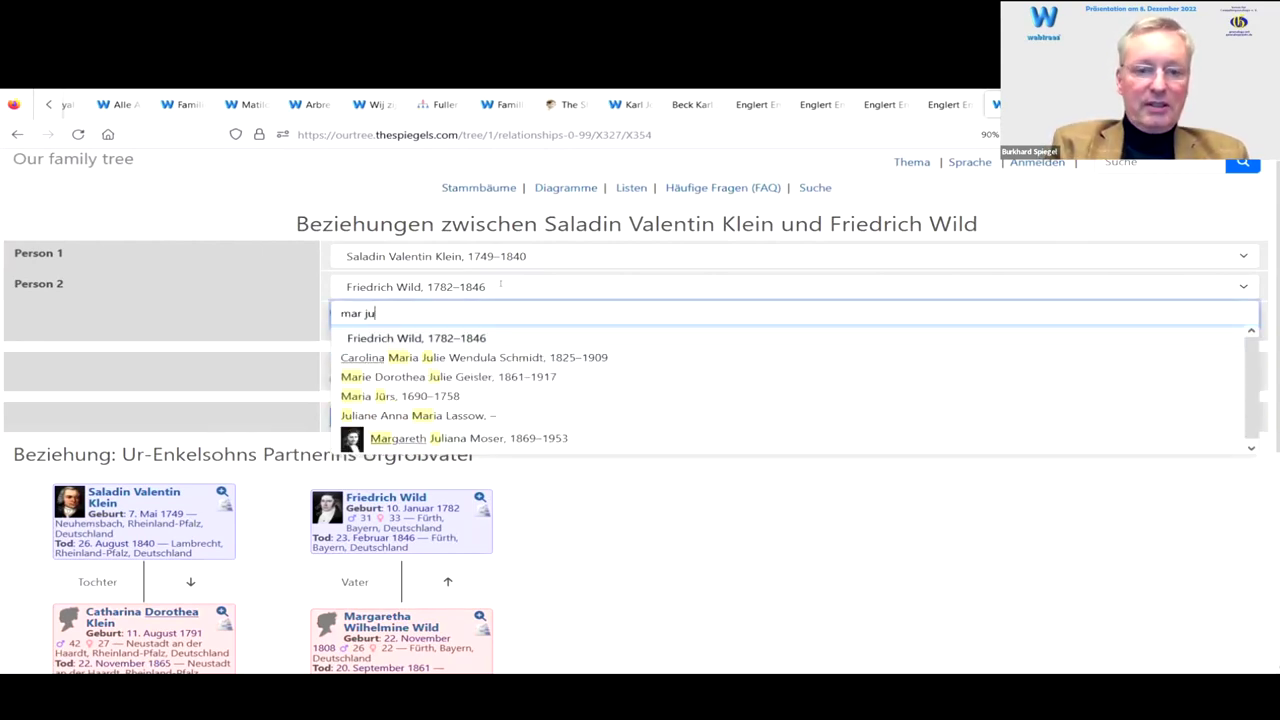
type("l")
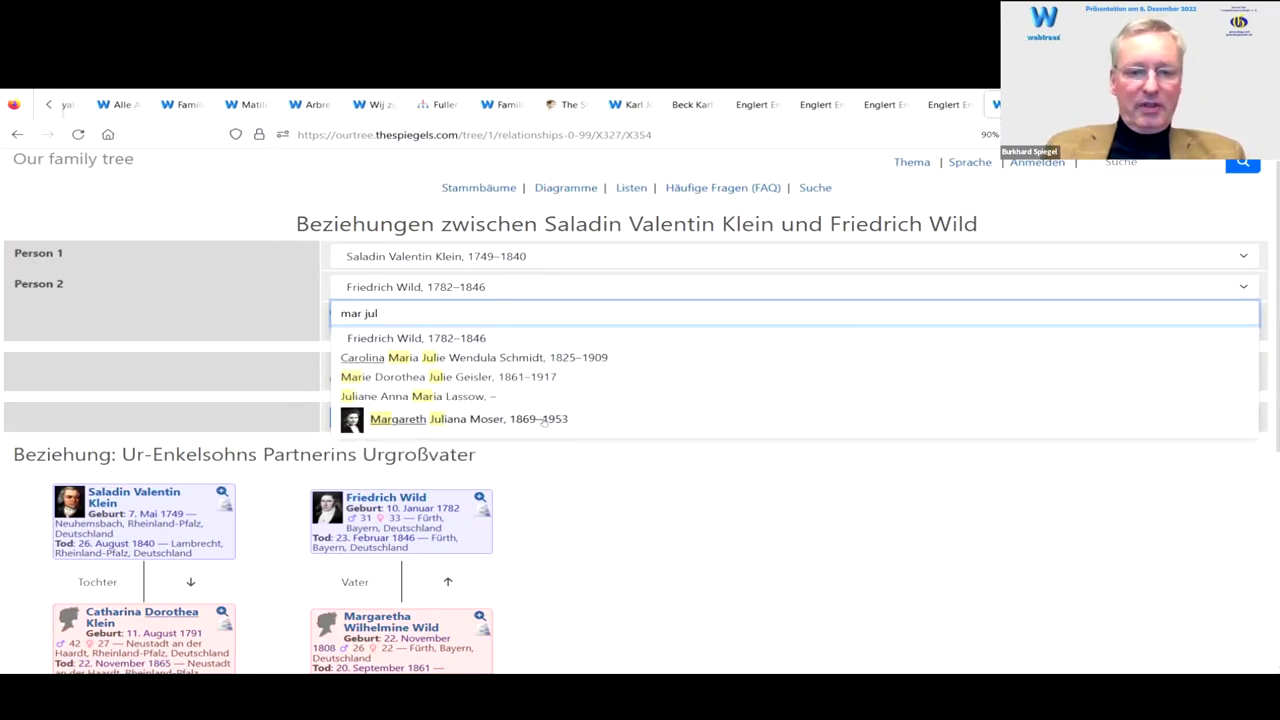
left_click(475, 423)
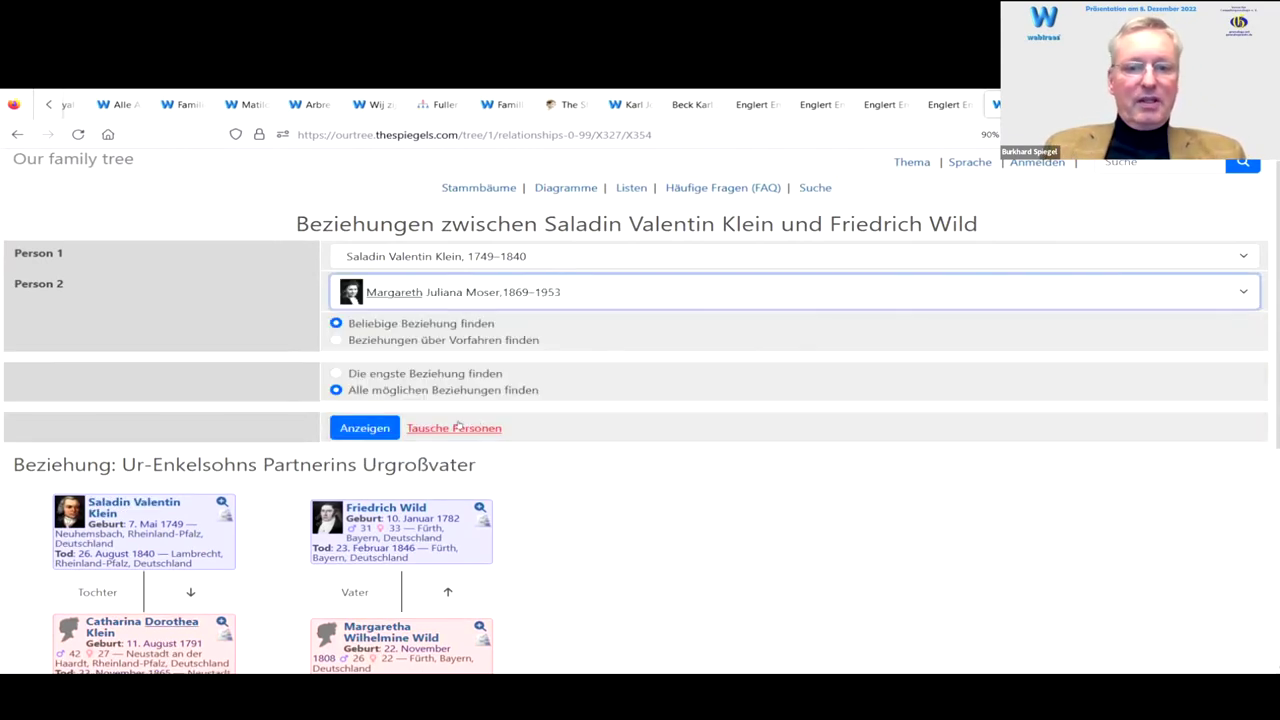
left_click(371, 428)
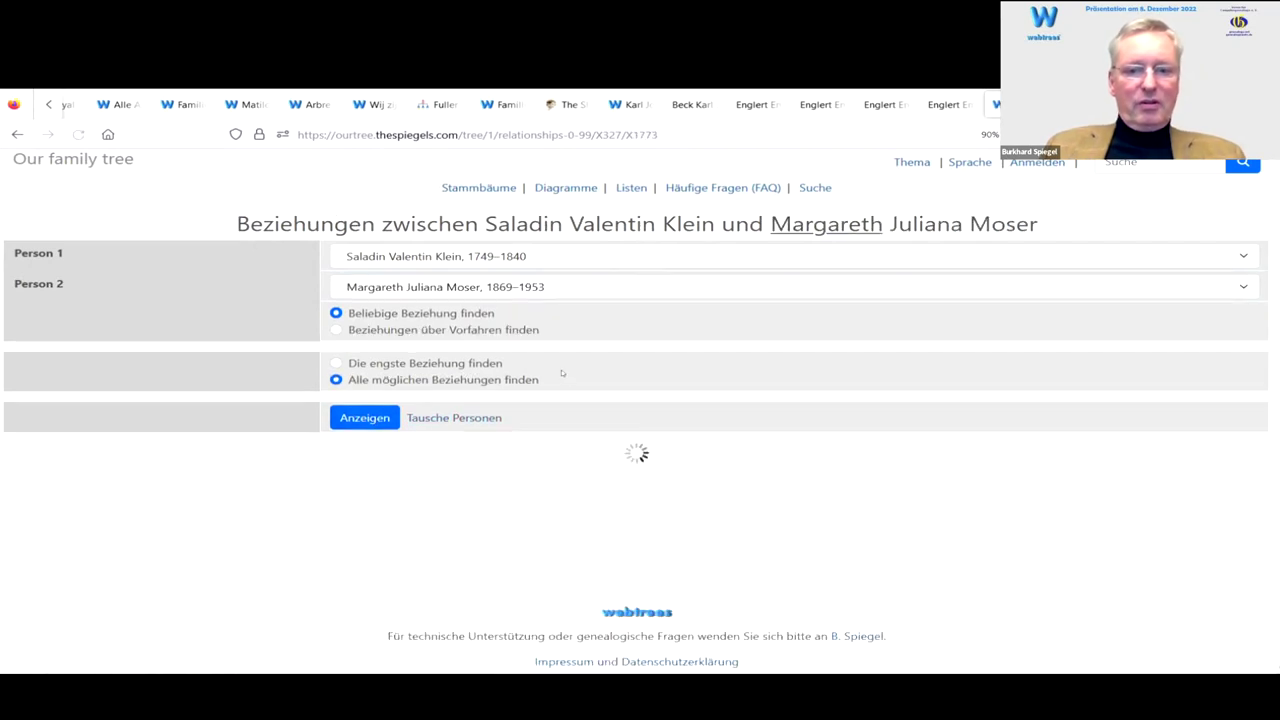
scroll(563, 365, "down", 5)
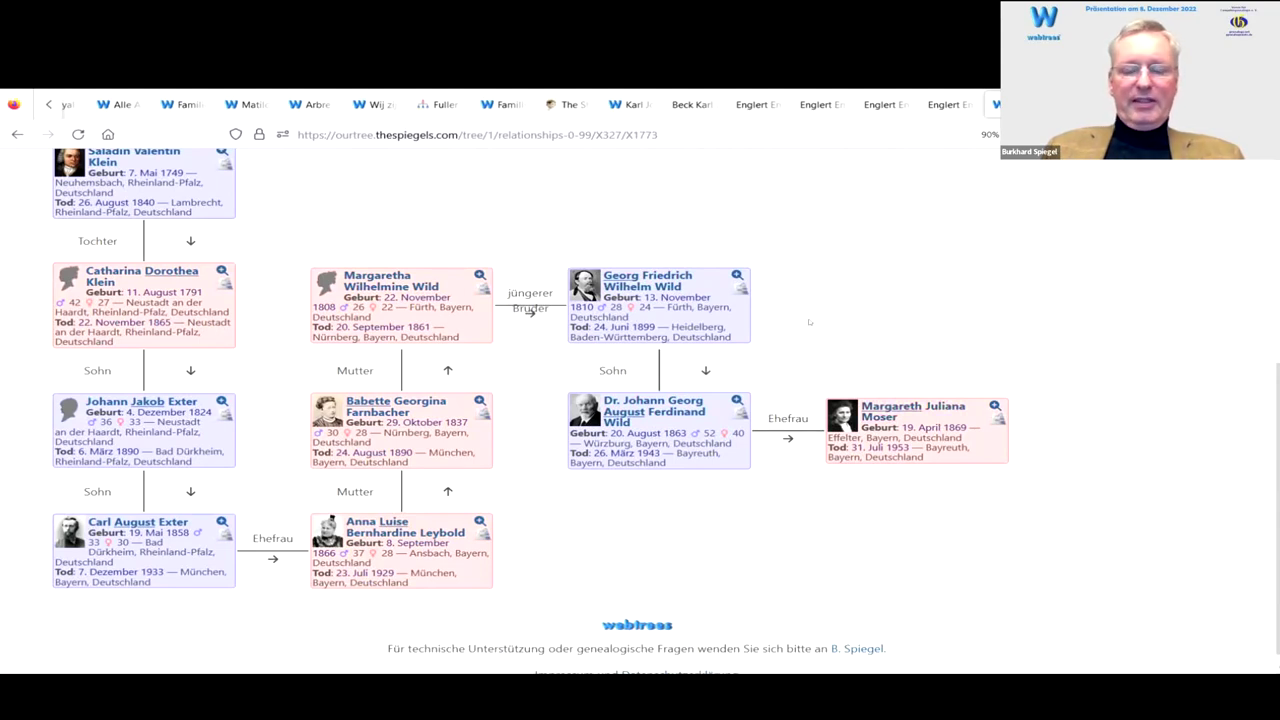
scroll(755, 291, "up", 3)
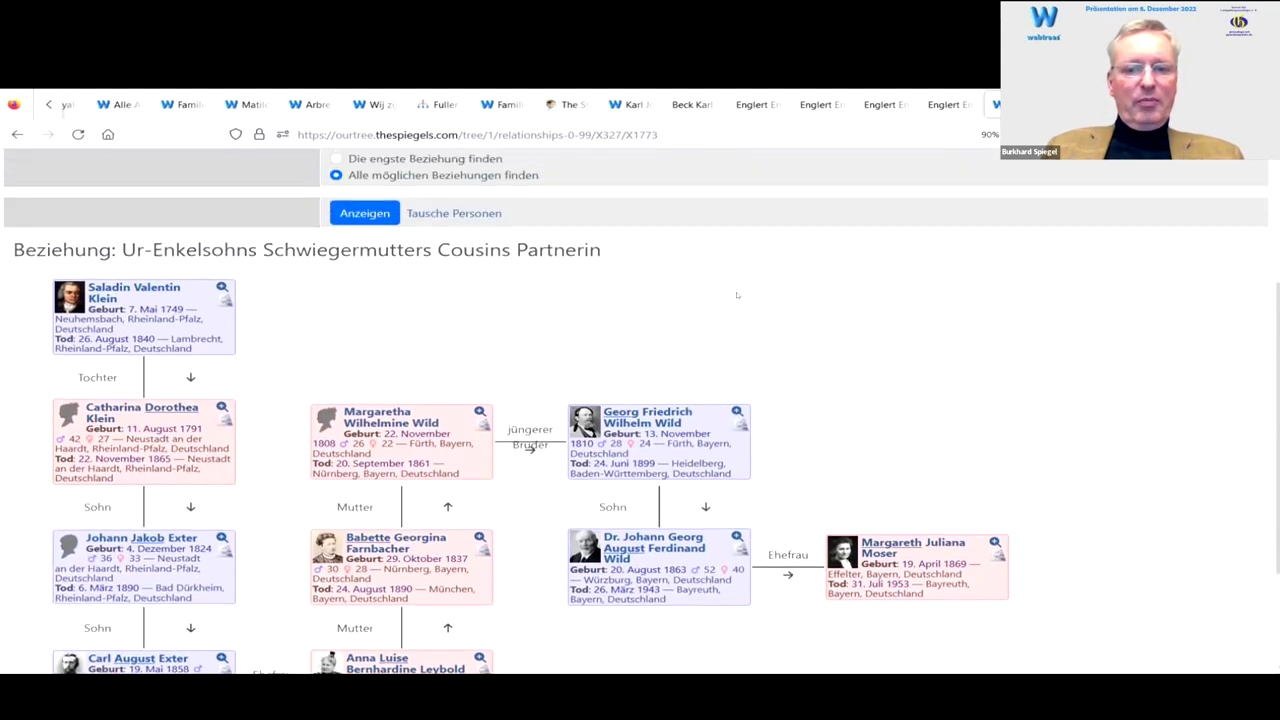
scroll(645, 310, "up", 5)
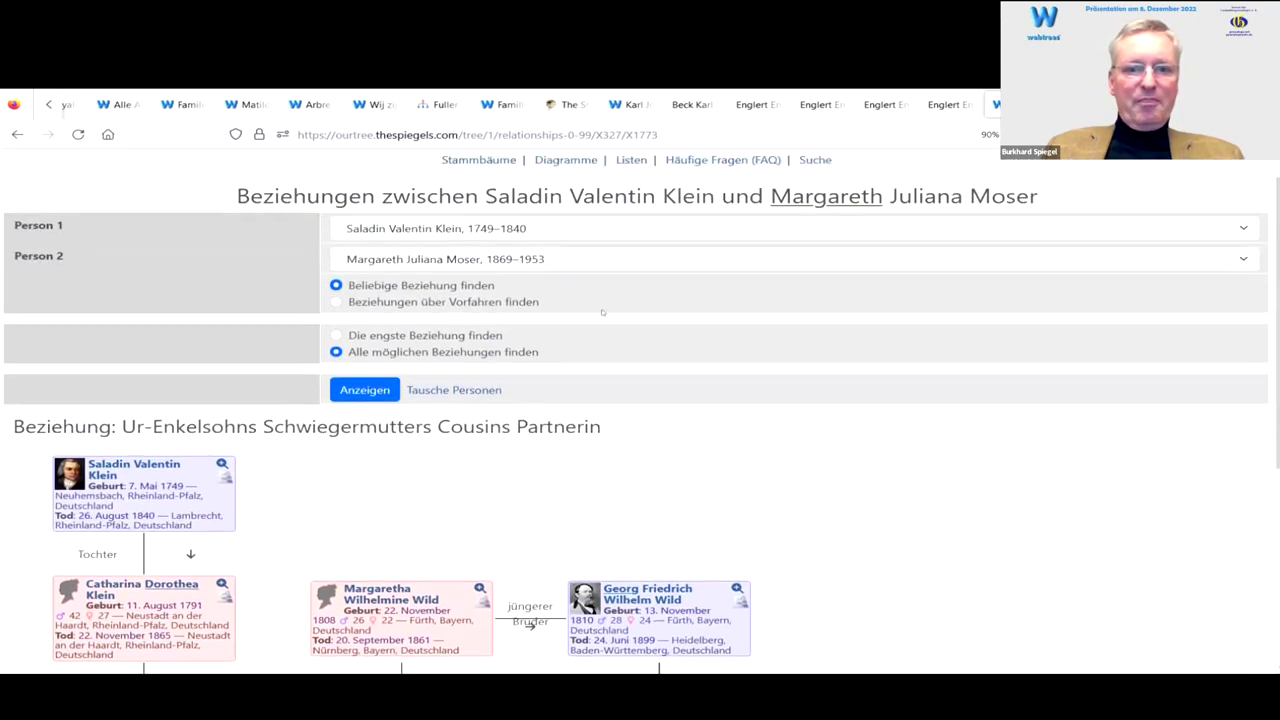
Step: Make the 1858–1943 woman Person 2 and follow the '4×Ur-Enkeltochters Schwippschwägerins Großonkels Mutter' chart to its far end
left_click(530, 287)
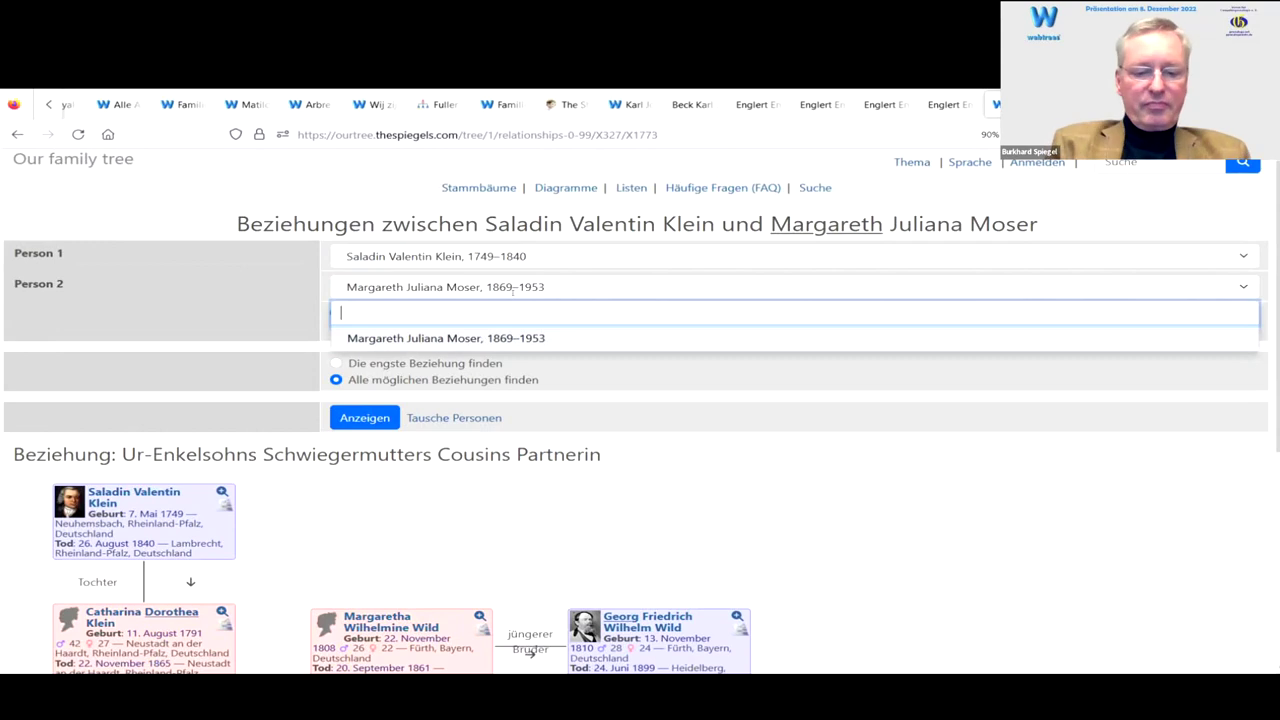
type("the")
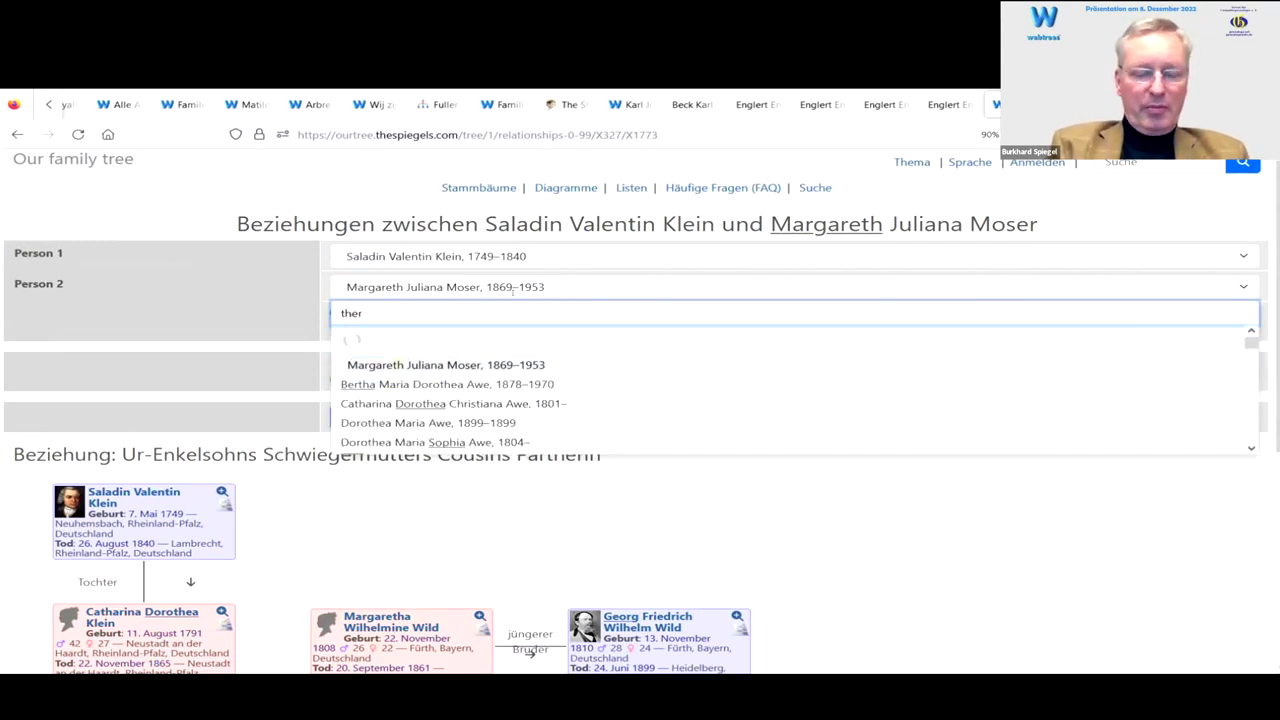
type("r")
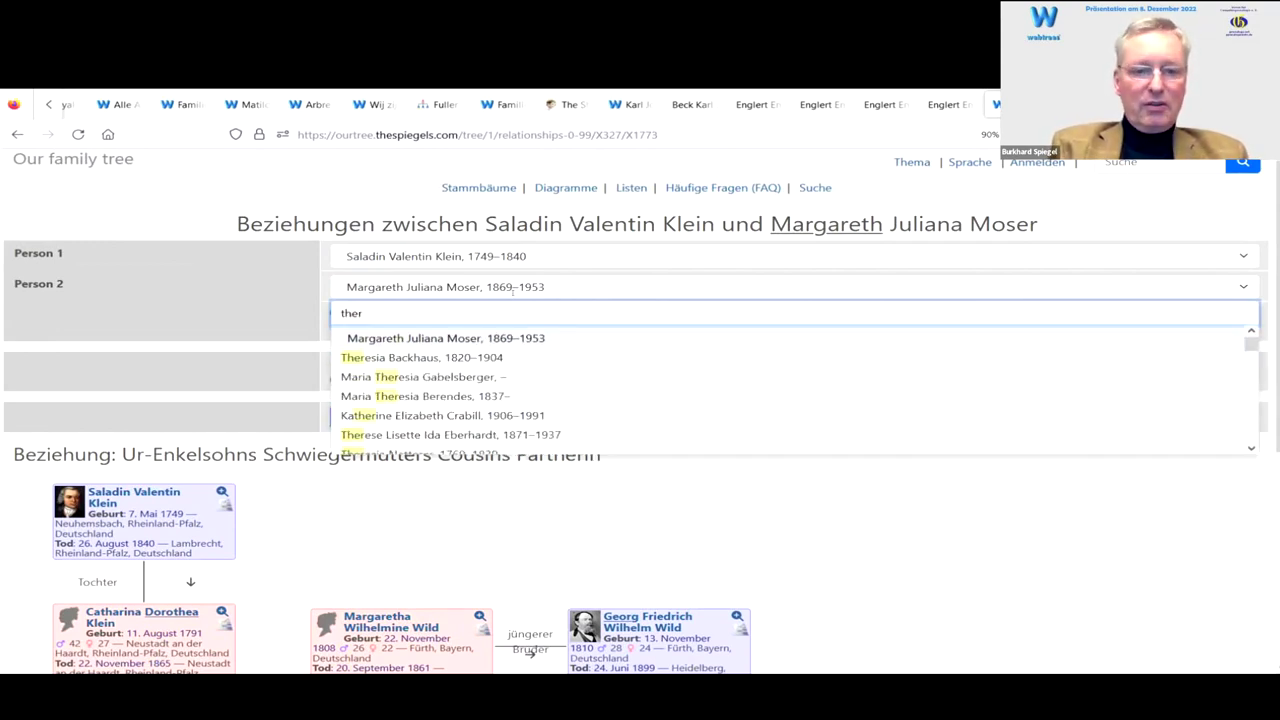
type("e rose")
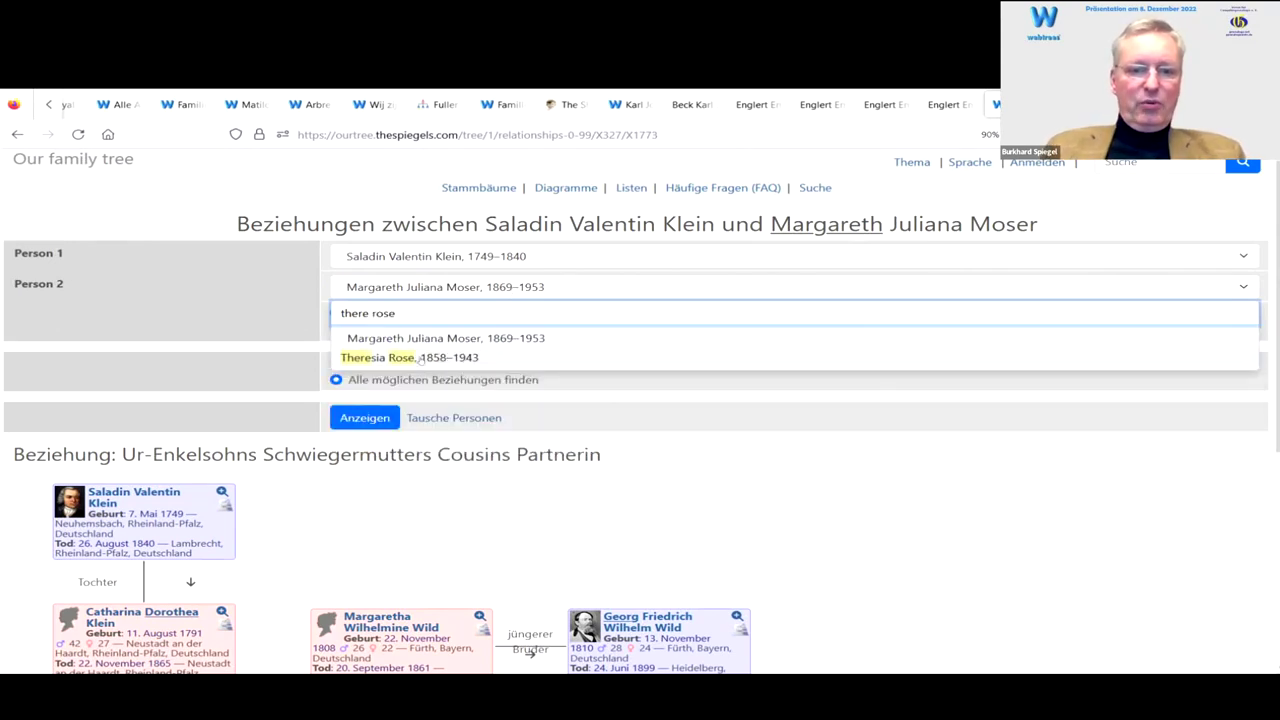
left_click(421, 364)
left_click(370, 419)
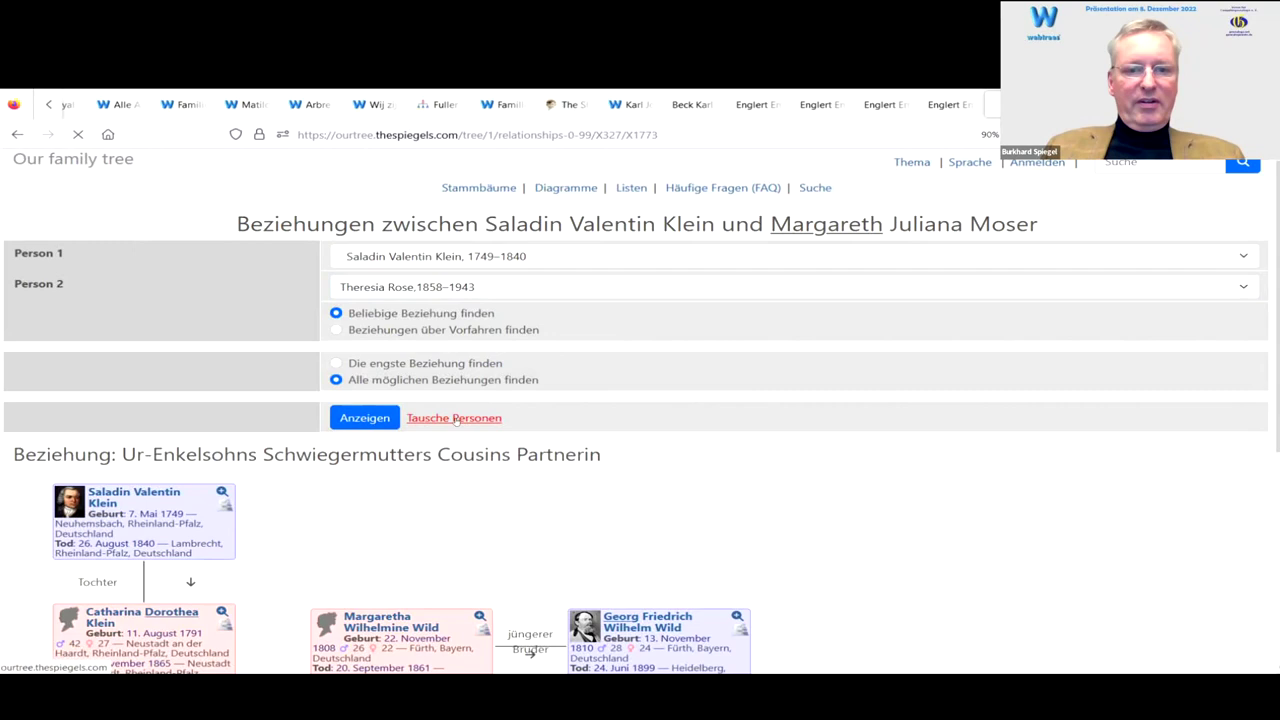
scroll(400, 321, "down", 3)
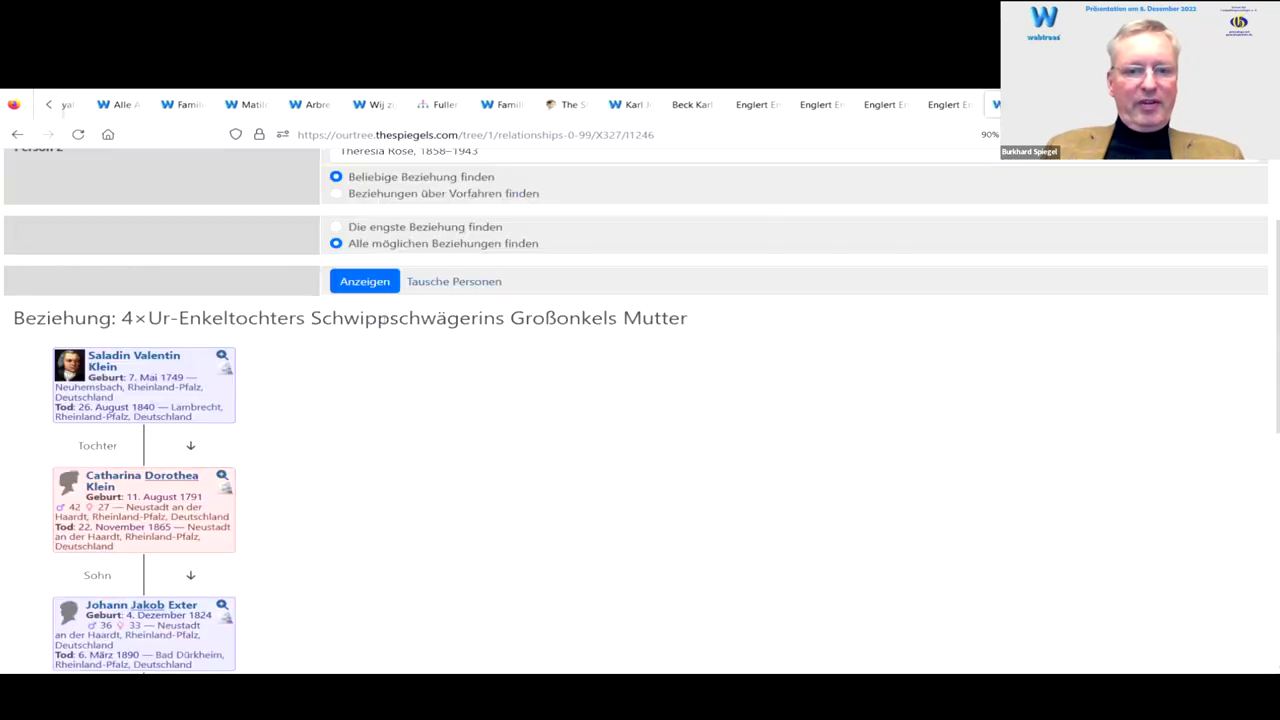
scroll(388, 322, "down", 4)
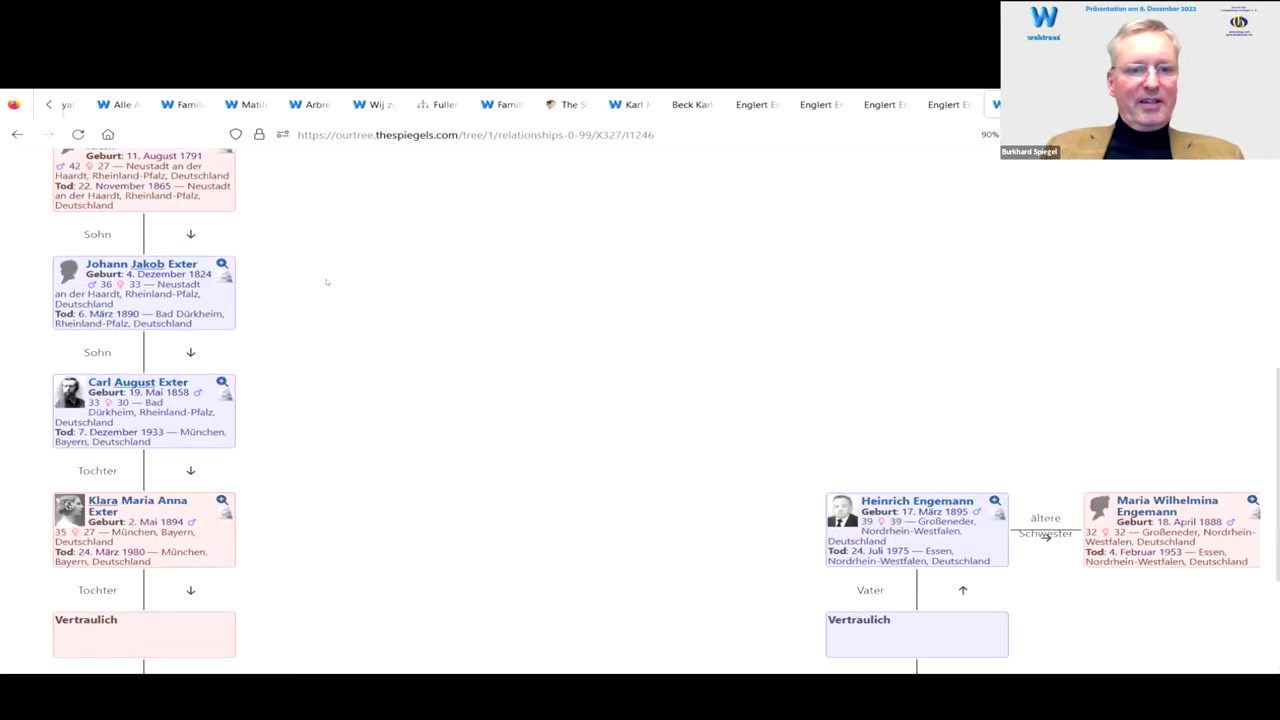
scroll(312, 294, "down", 4)
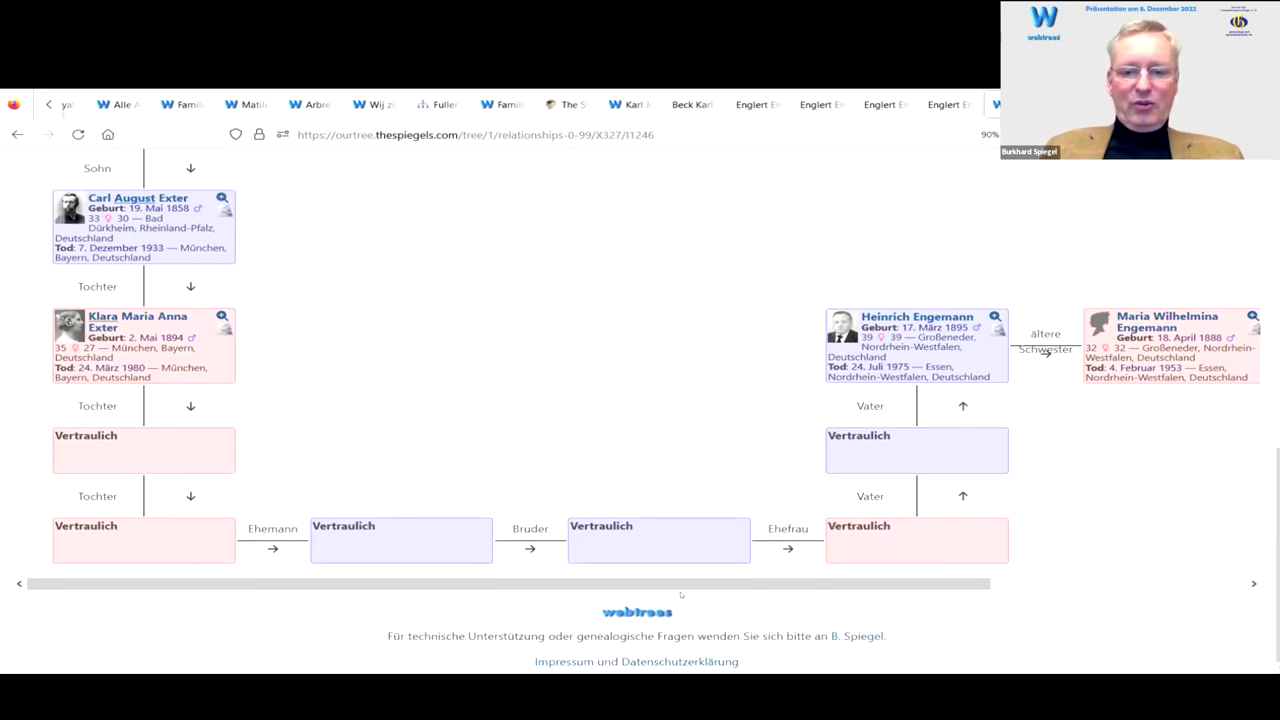
left_click_drag(753, 584, 1021, 577)
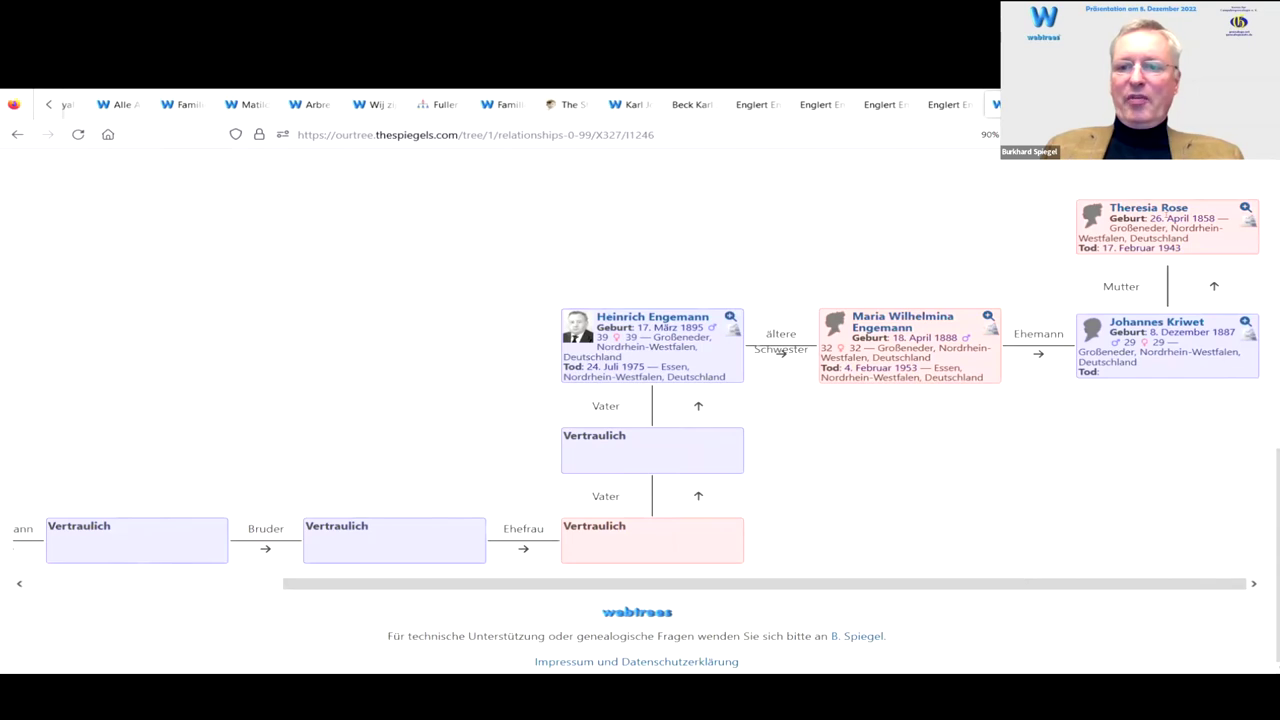